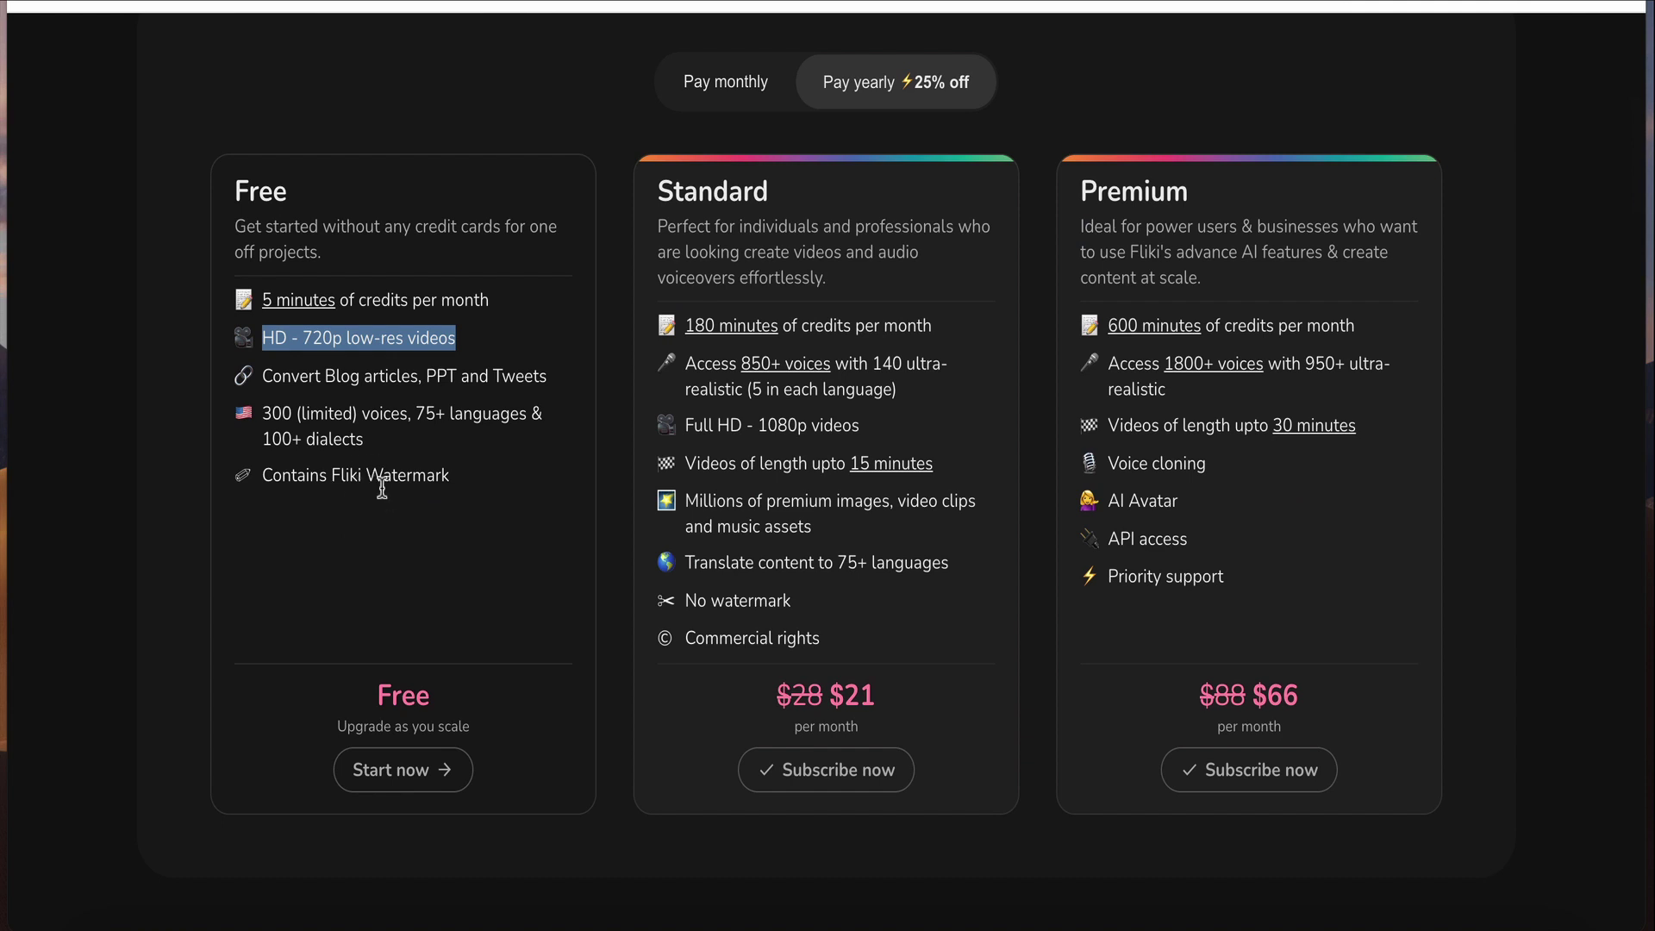
# - Examine the Free plan's watermark condition and the Standard plan's monthly price under yearly billing
pyautogui.doubleClick(382, 483)
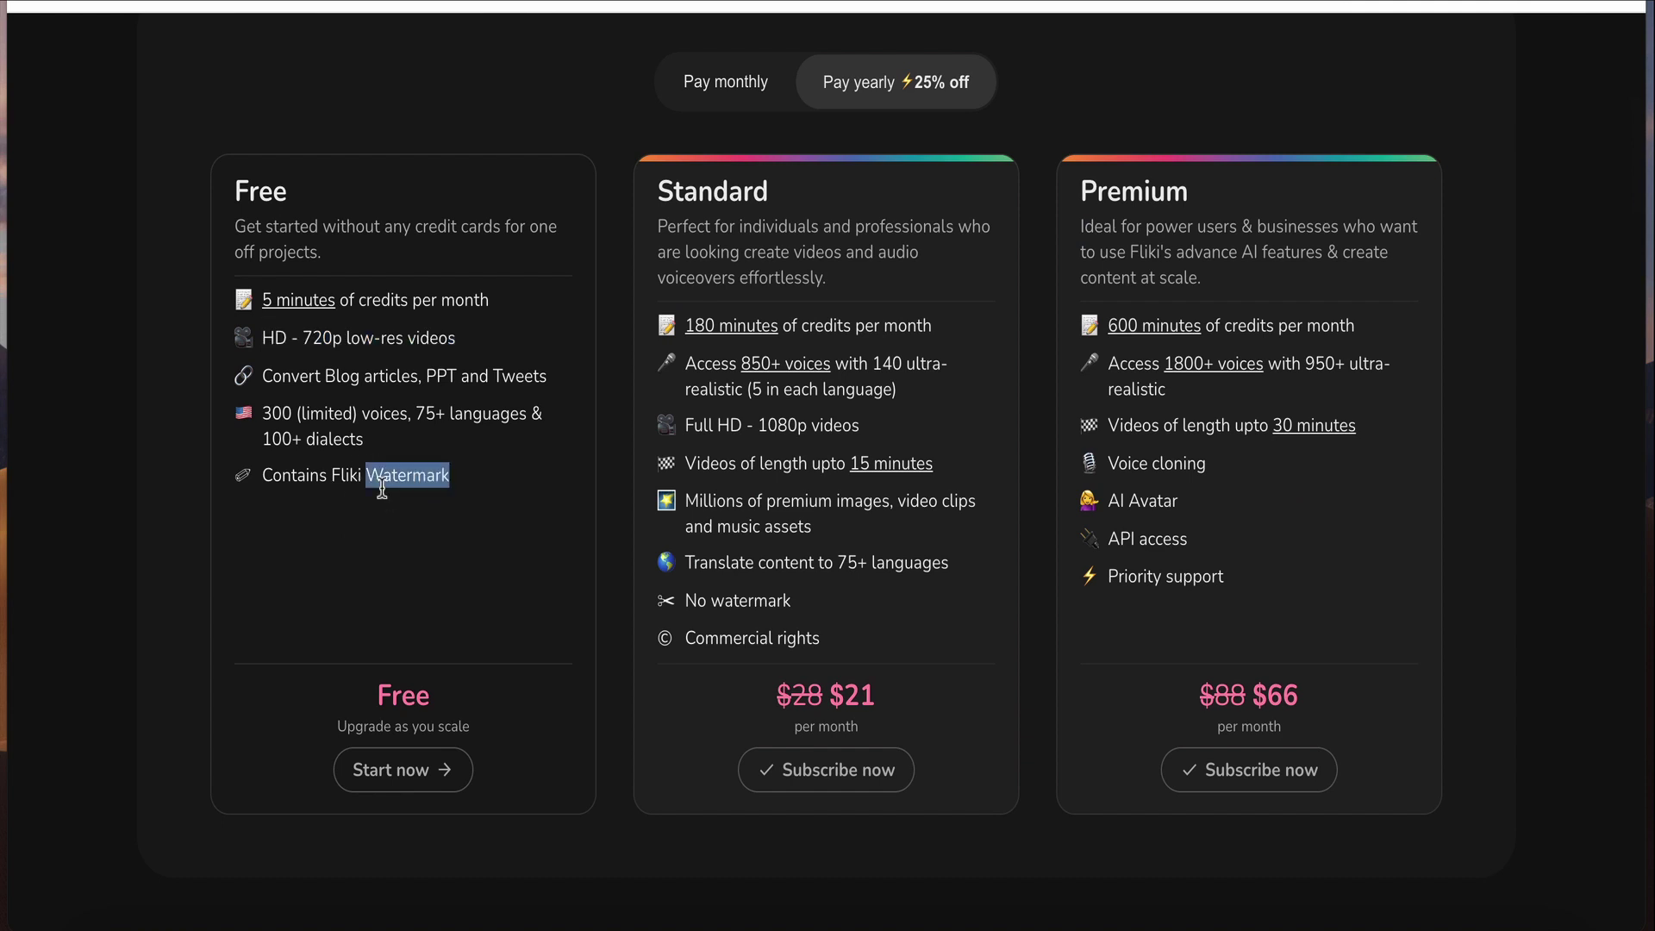
pyautogui.click(455, 508)
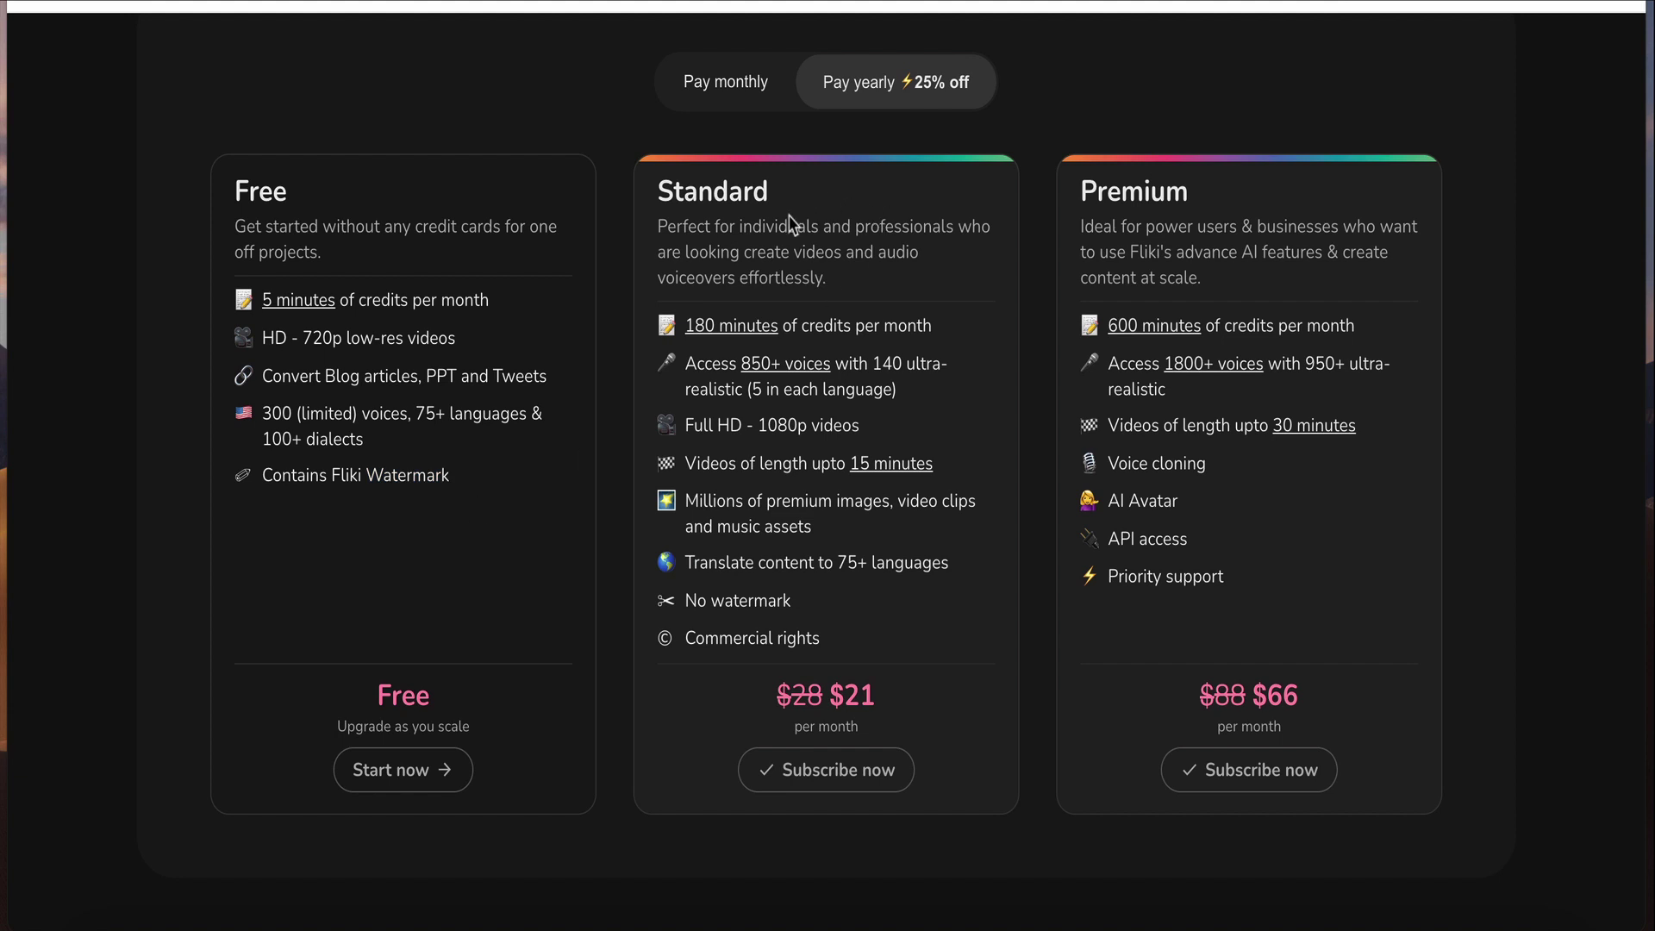
pyautogui.doubleClick(840, 681)
pyautogui.tripleClick(841, 681)
pyautogui.click(847, 686)
pyautogui.scroll(1, 852, 759)
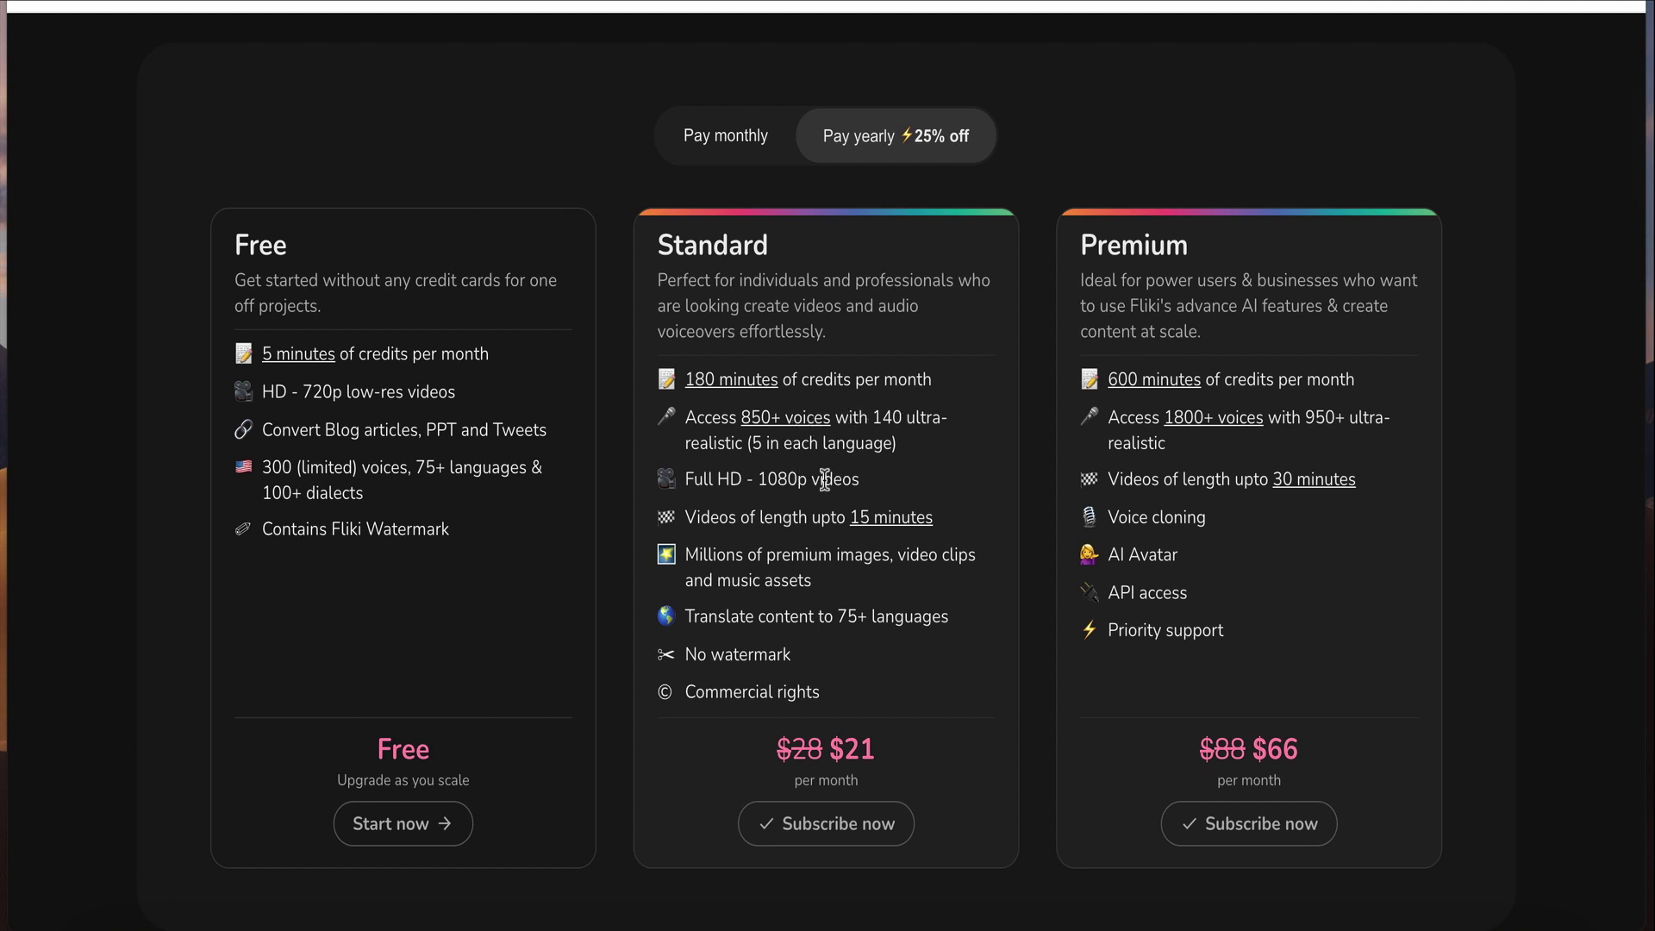
pyautogui.scroll(-1, 825, 480)
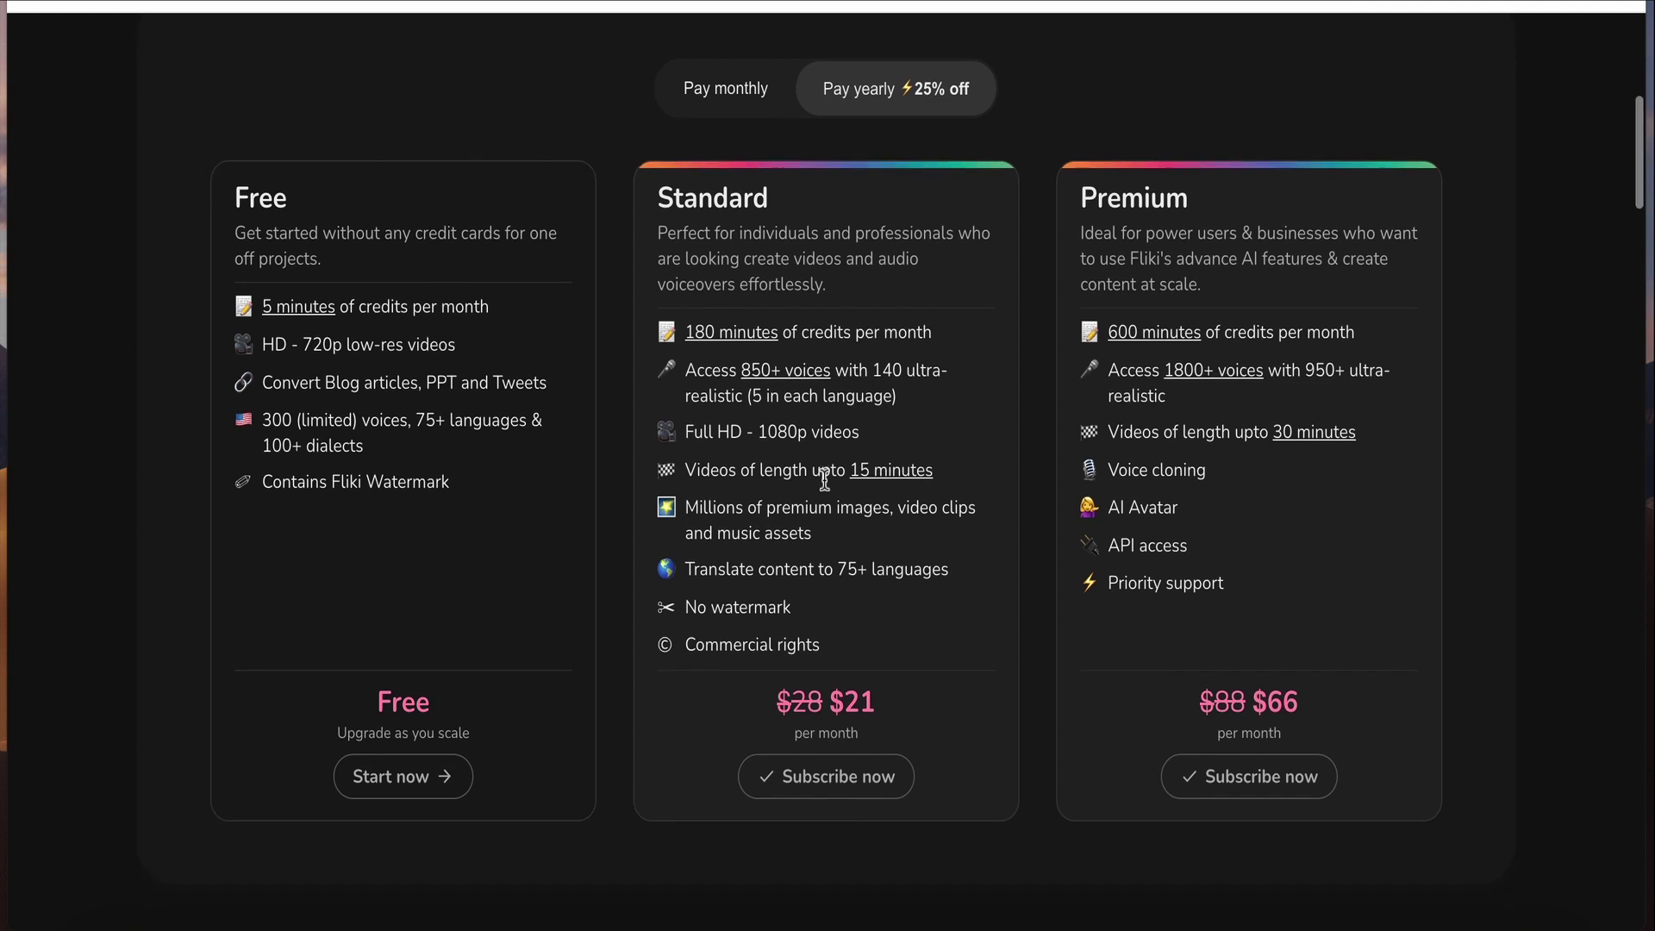
pyautogui.scroll(-1, 754, 466)
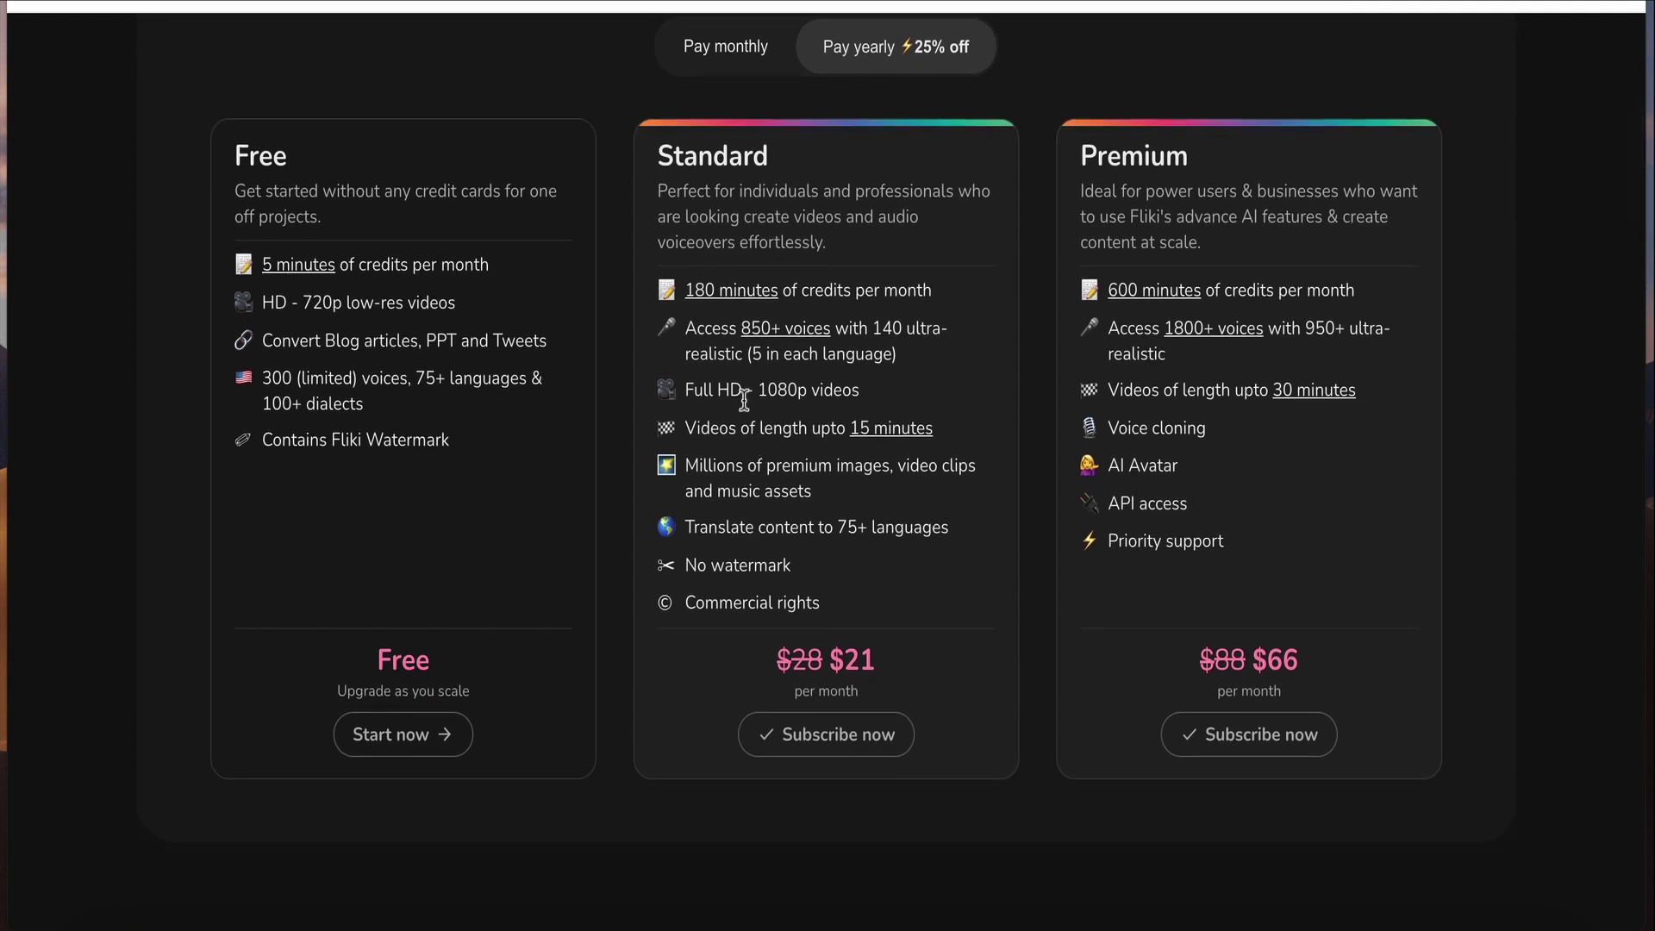
# - Review the Standard plan's video resolution, maximum length, premium media assets, watermark and commercial rights entries
pyautogui.tripleClick(828, 382)
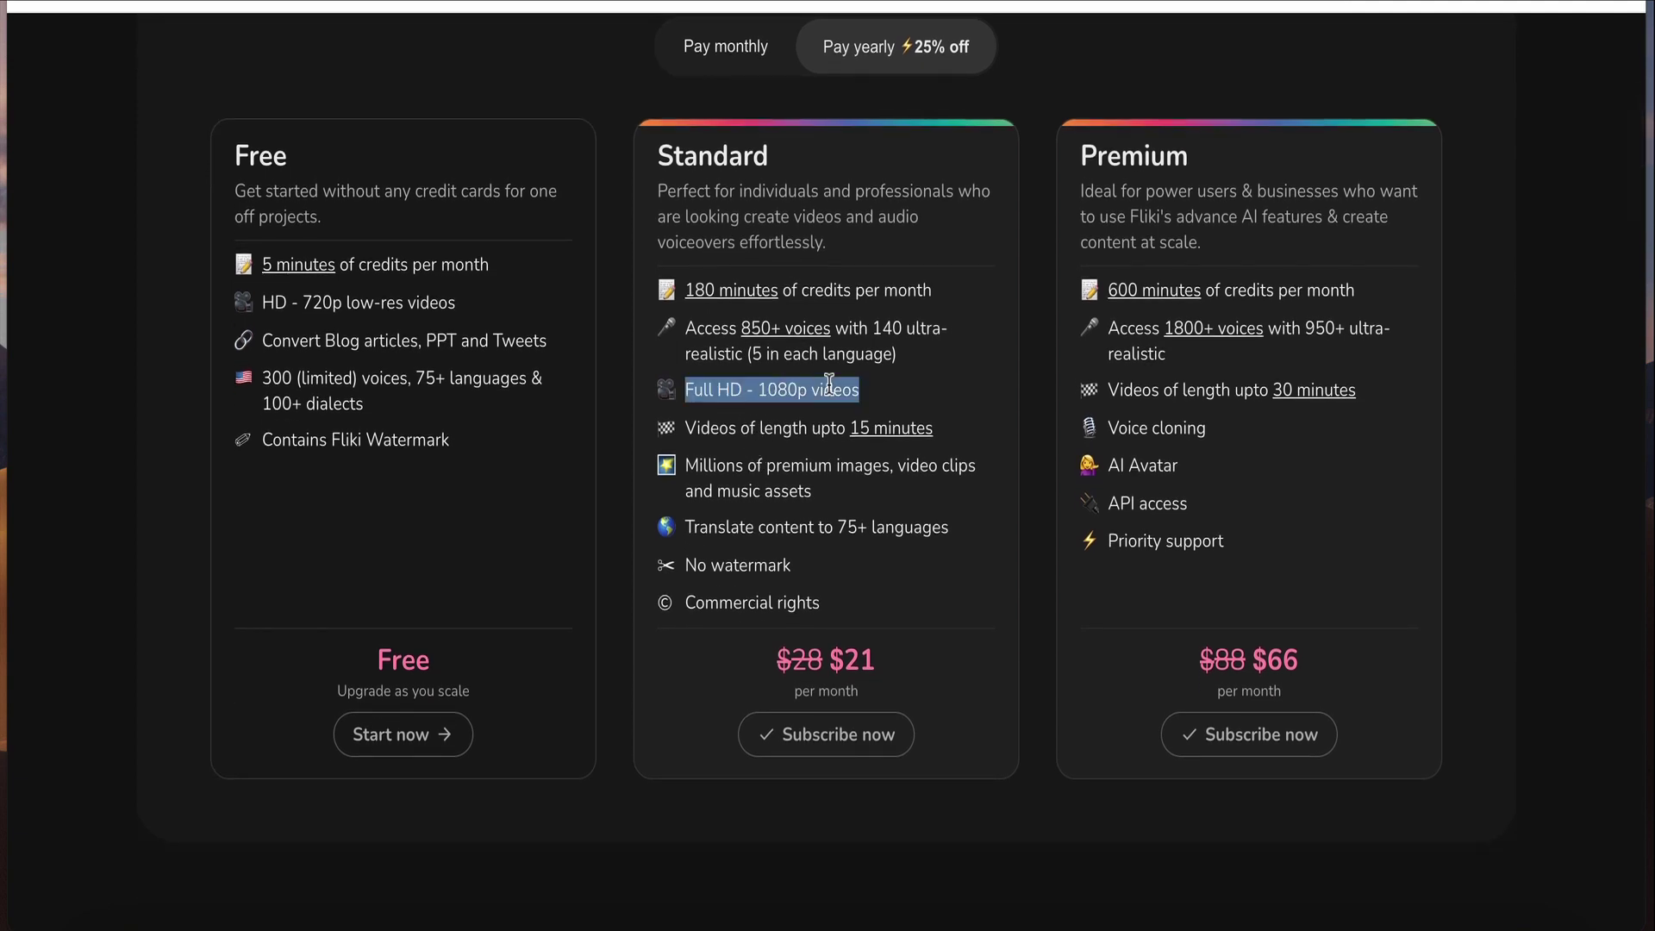
pyautogui.click(828, 382)
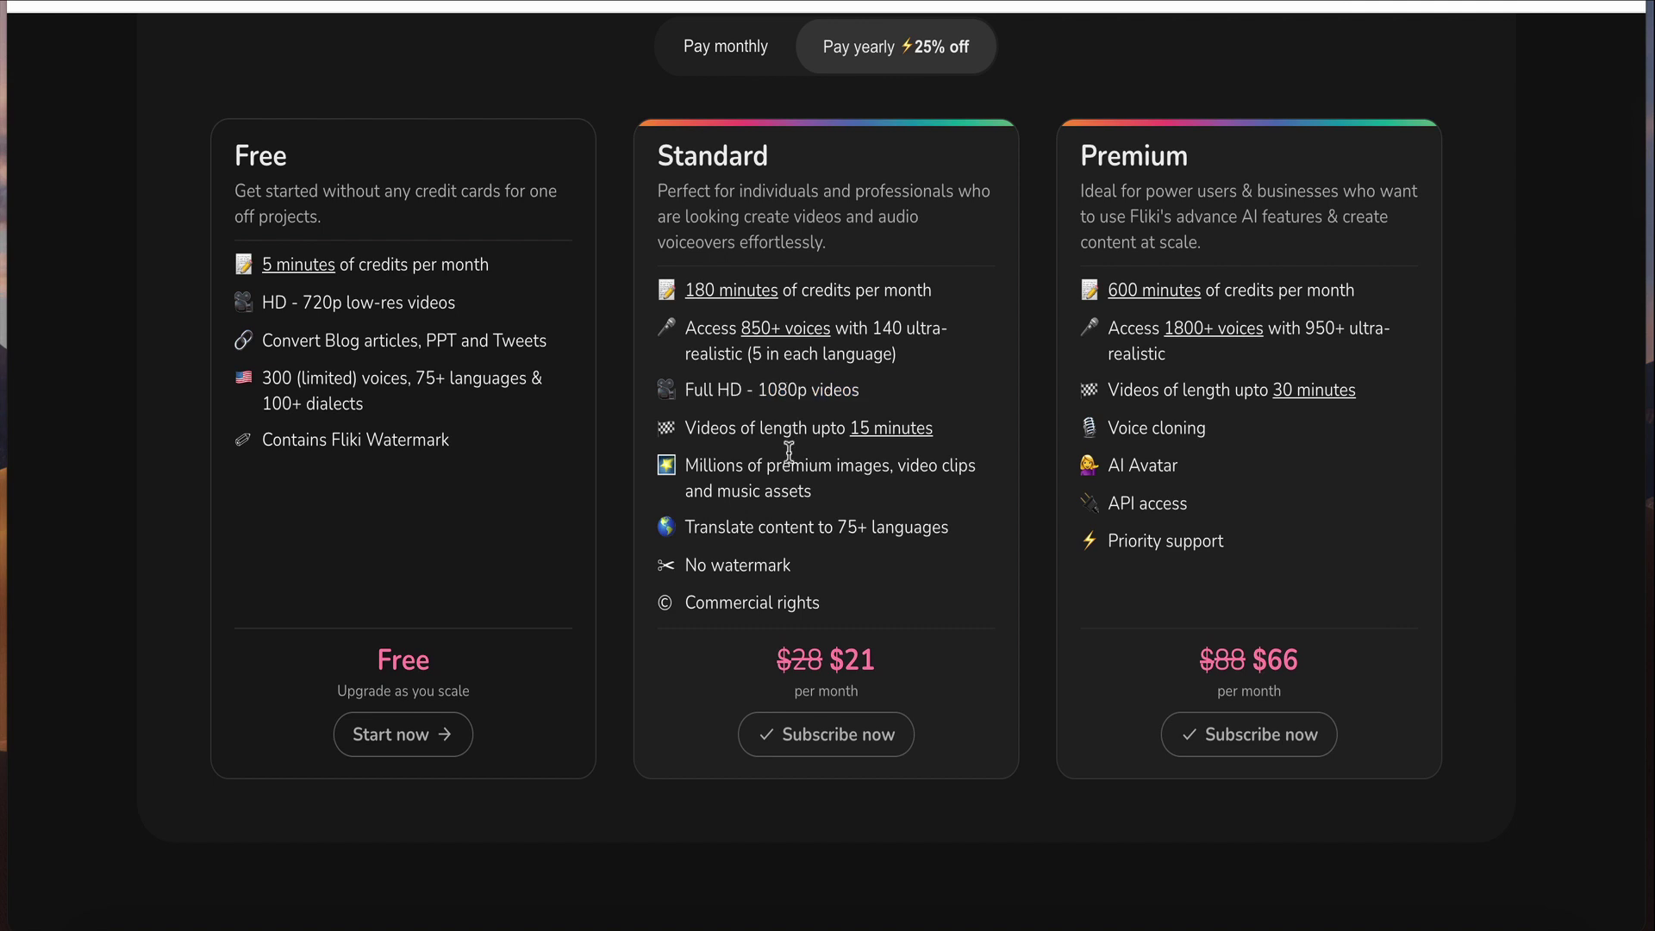
pyautogui.tripleClick(869, 428)
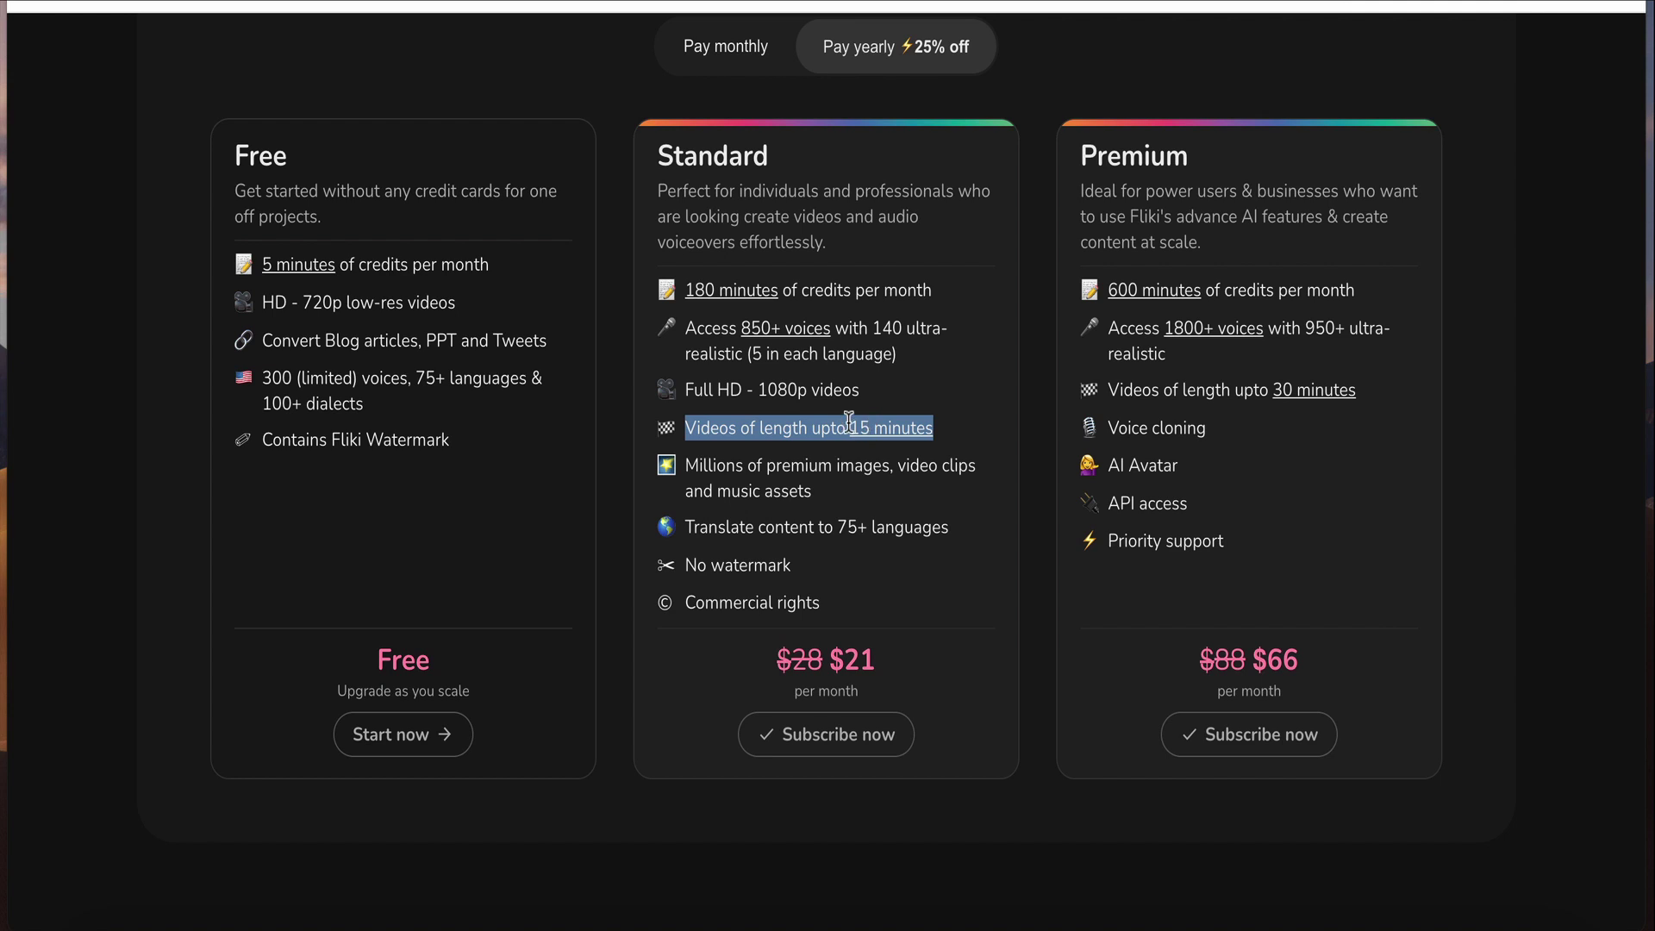
pyautogui.doubleClick(852, 428)
pyautogui.tripleClick(785, 466)
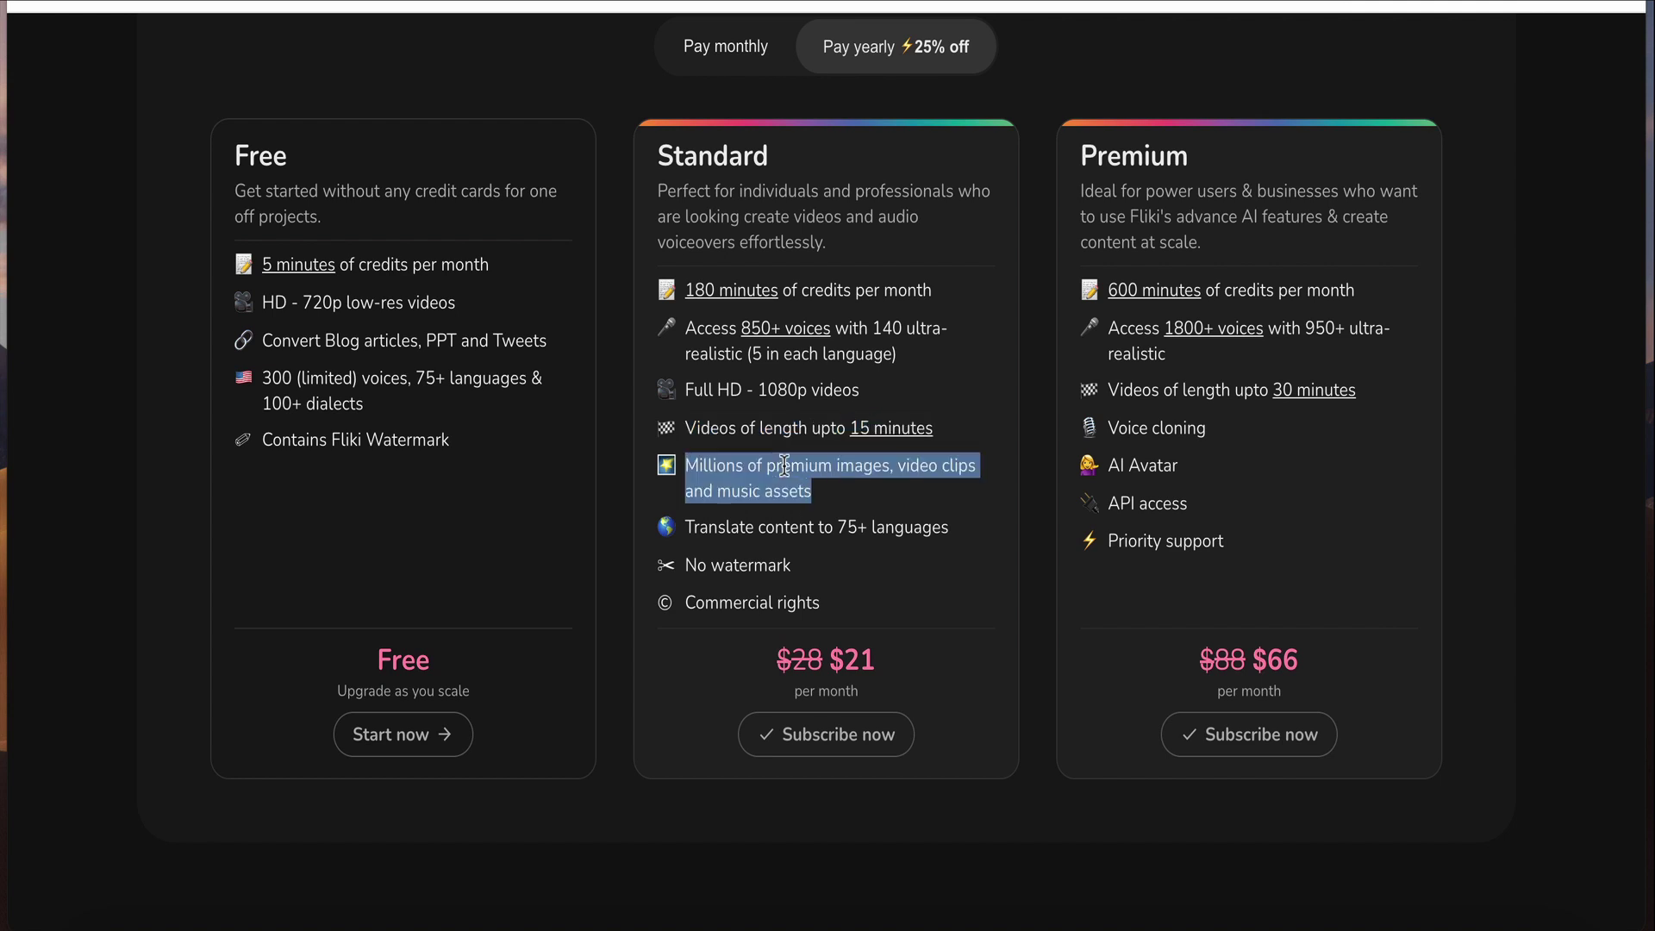
pyautogui.scroll(-1, 843, 500)
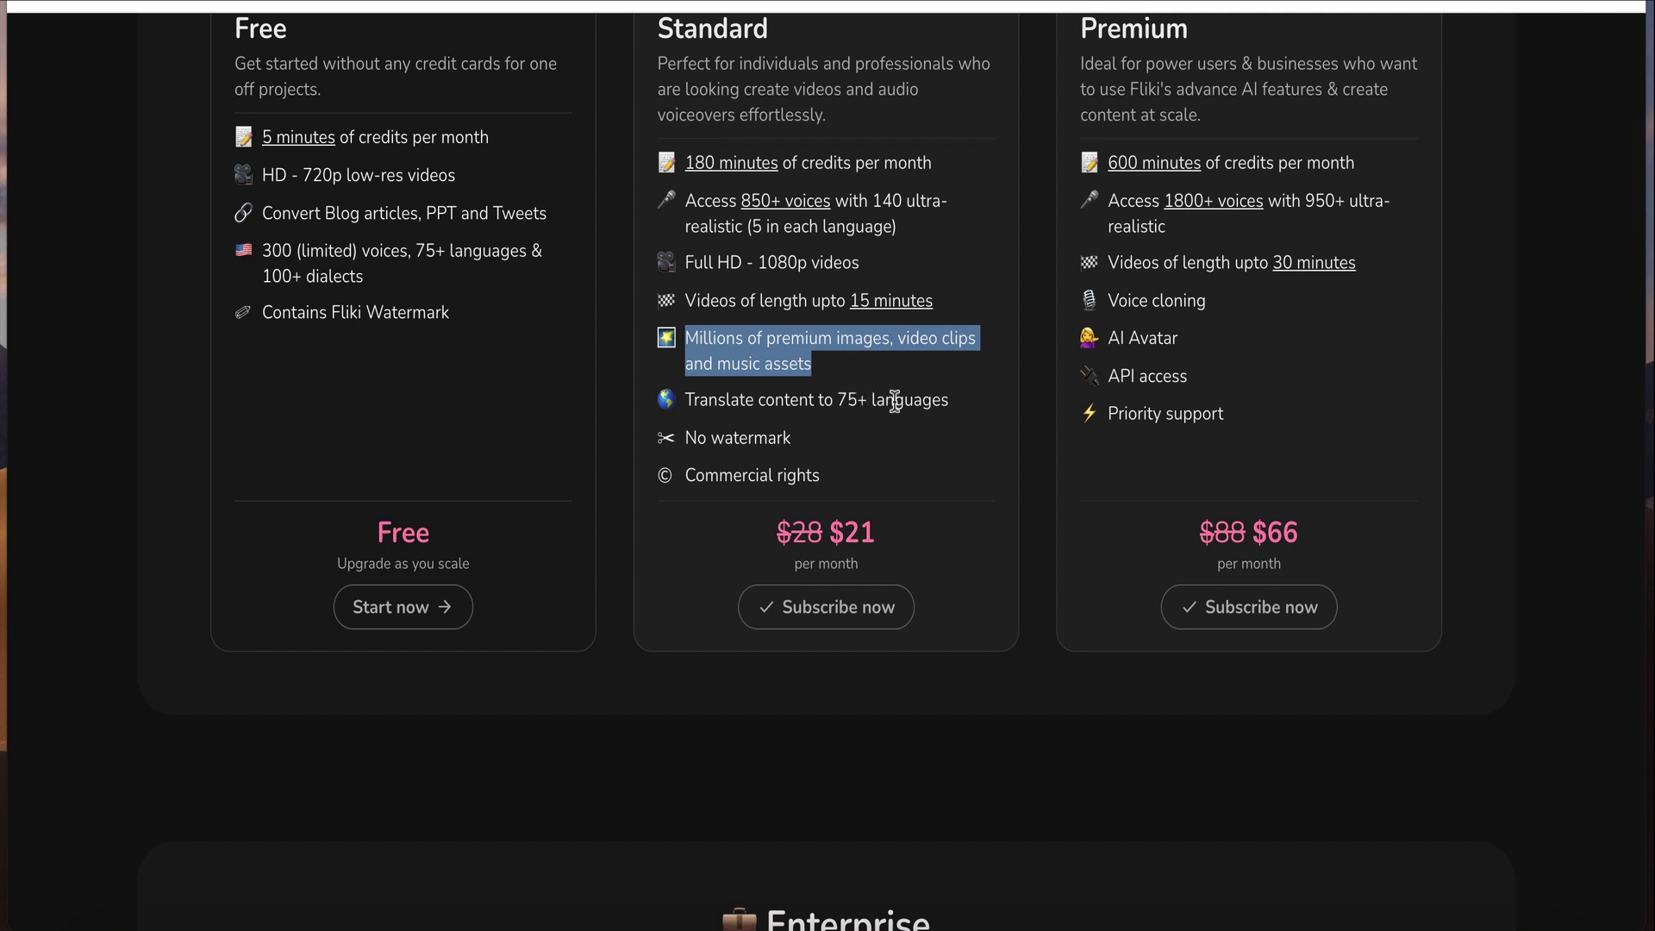
pyautogui.tripleClick(720, 444)
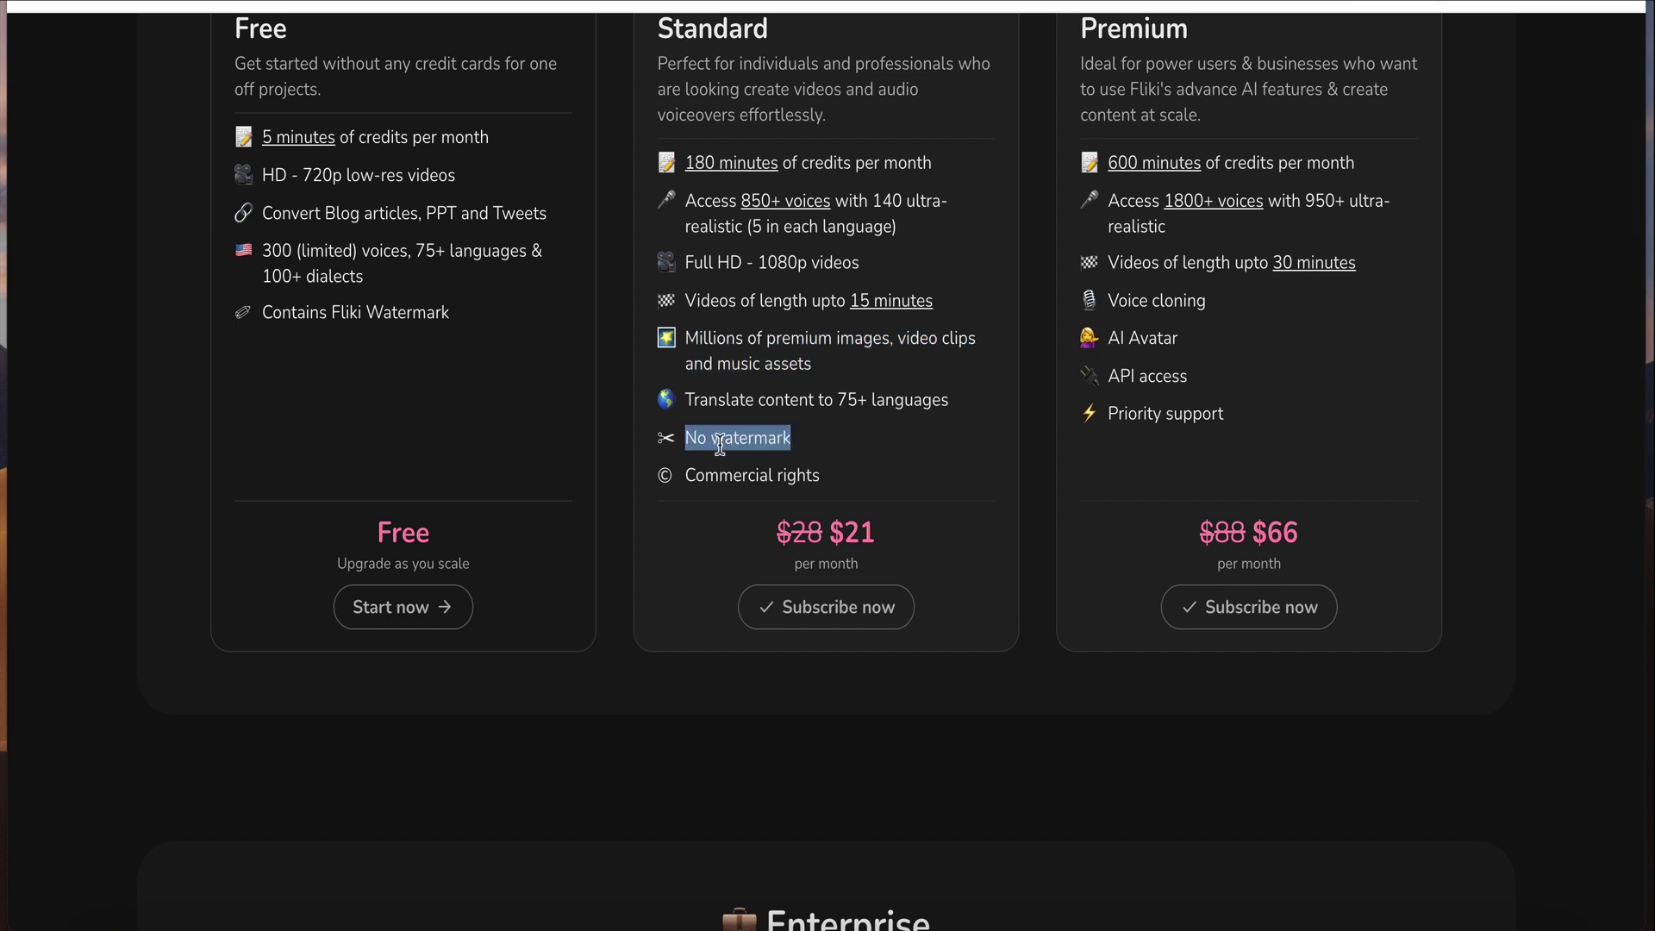
pyautogui.tripleClick(735, 475)
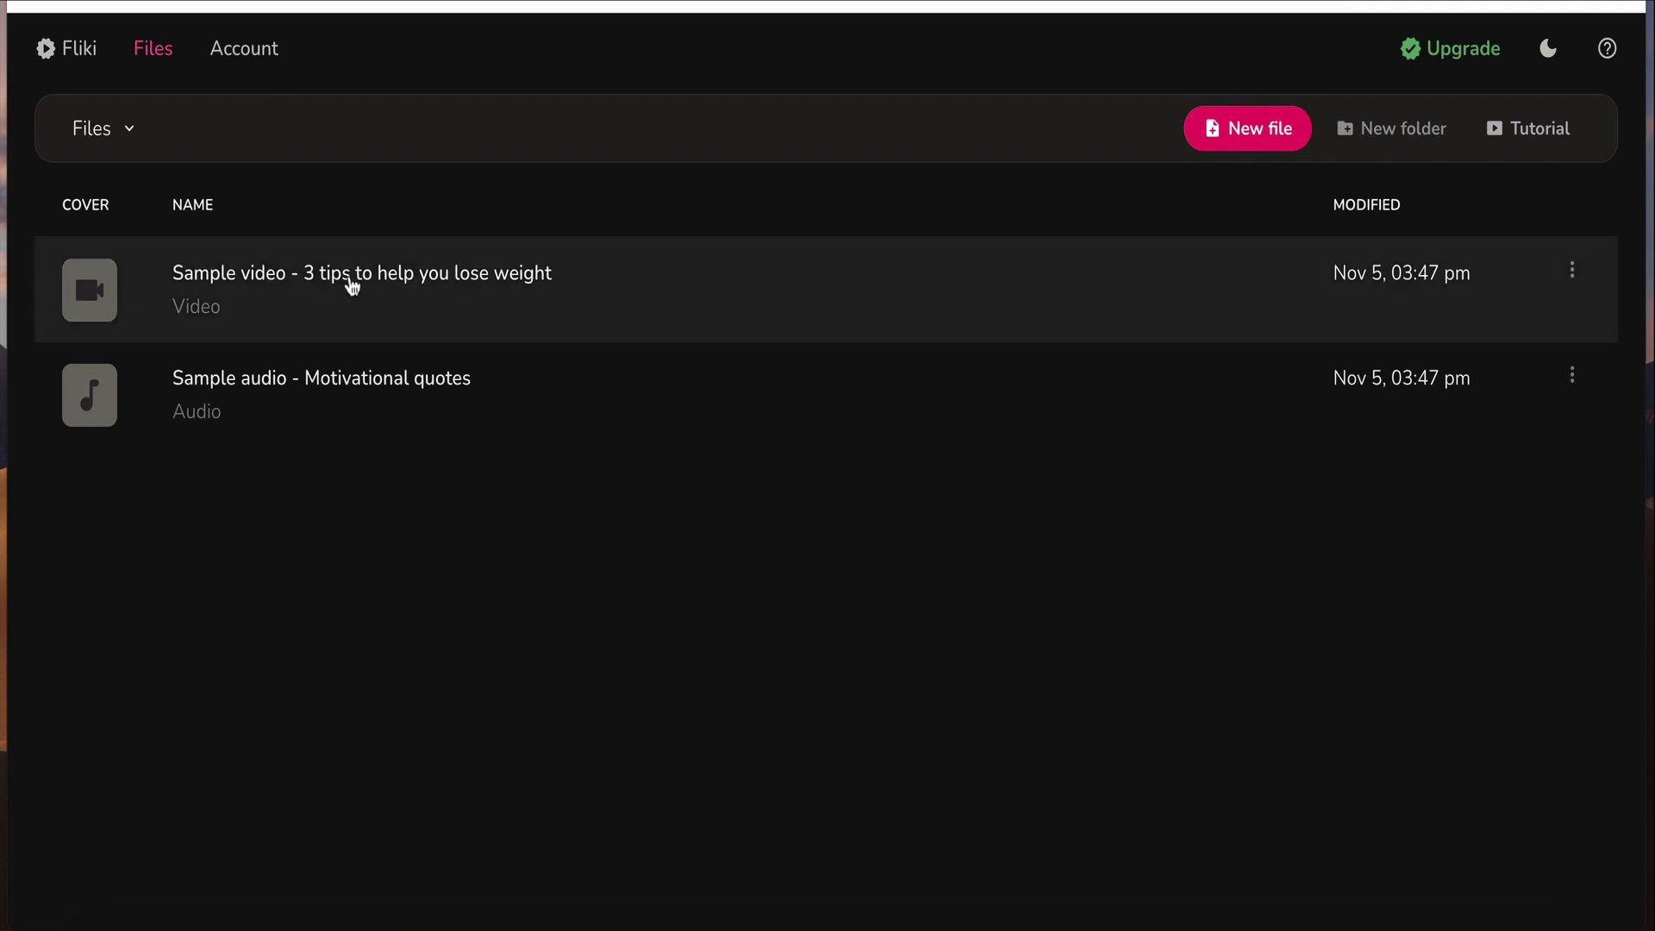
# - Open the sample video "3 tips to help you lose weight" and inspect its Scene 1 voiceover and following scenes
pyautogui.click(369, 302)
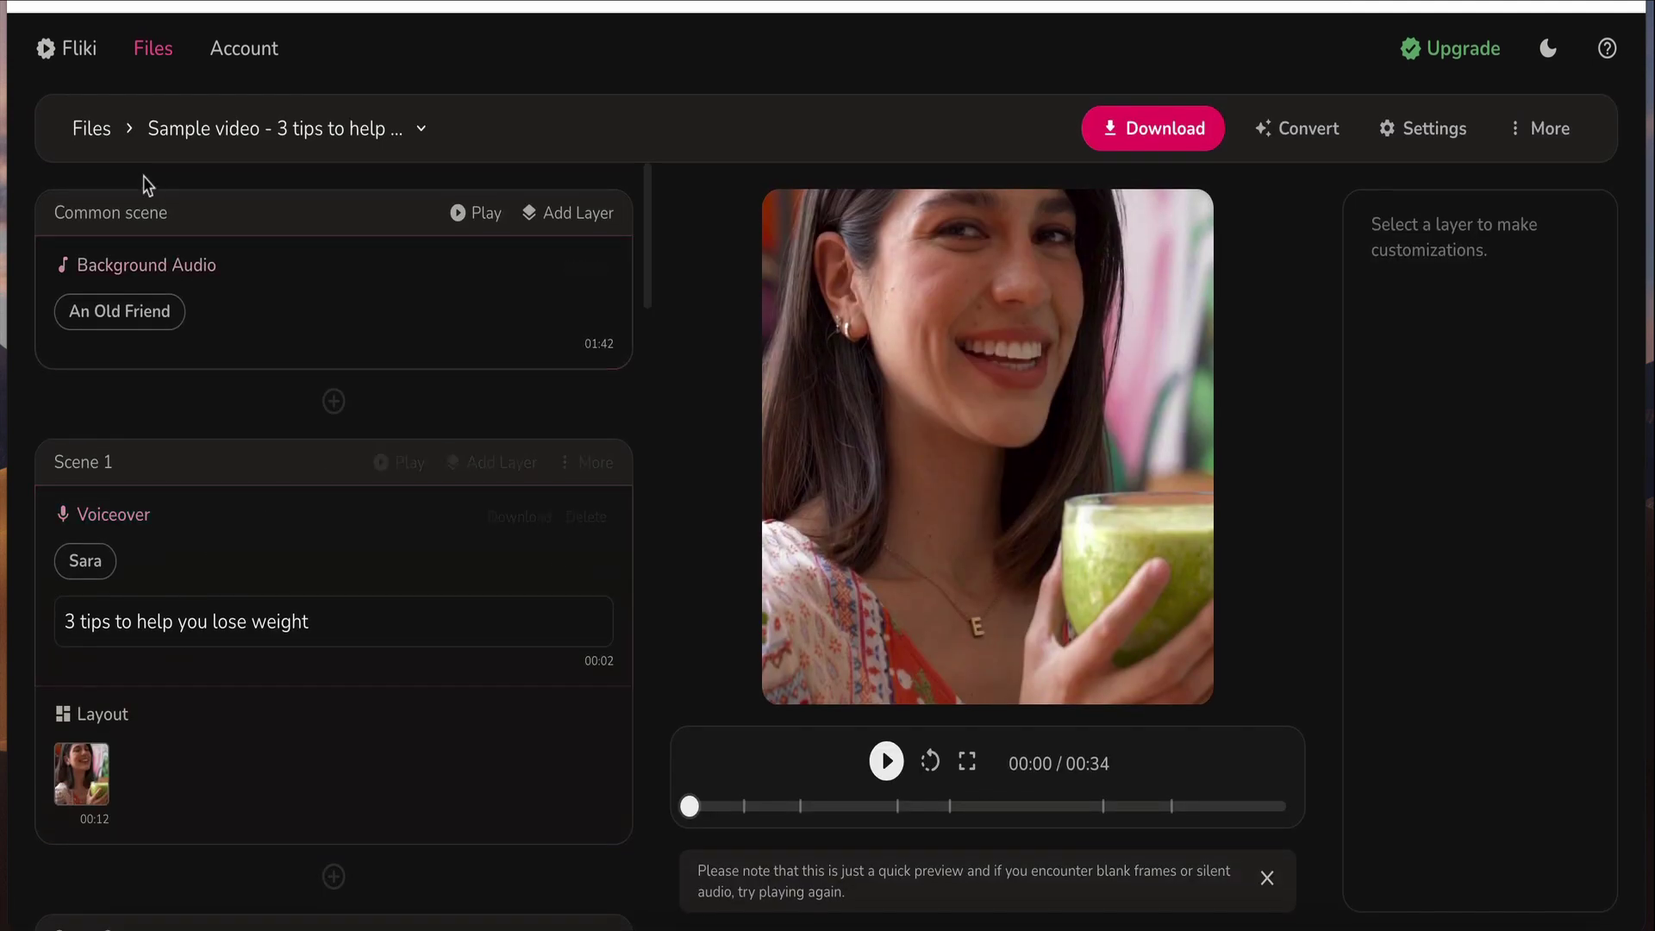
pyautogui.scroll(-1, 173, 366)
pyautogui.scroll(1, 170, 362)
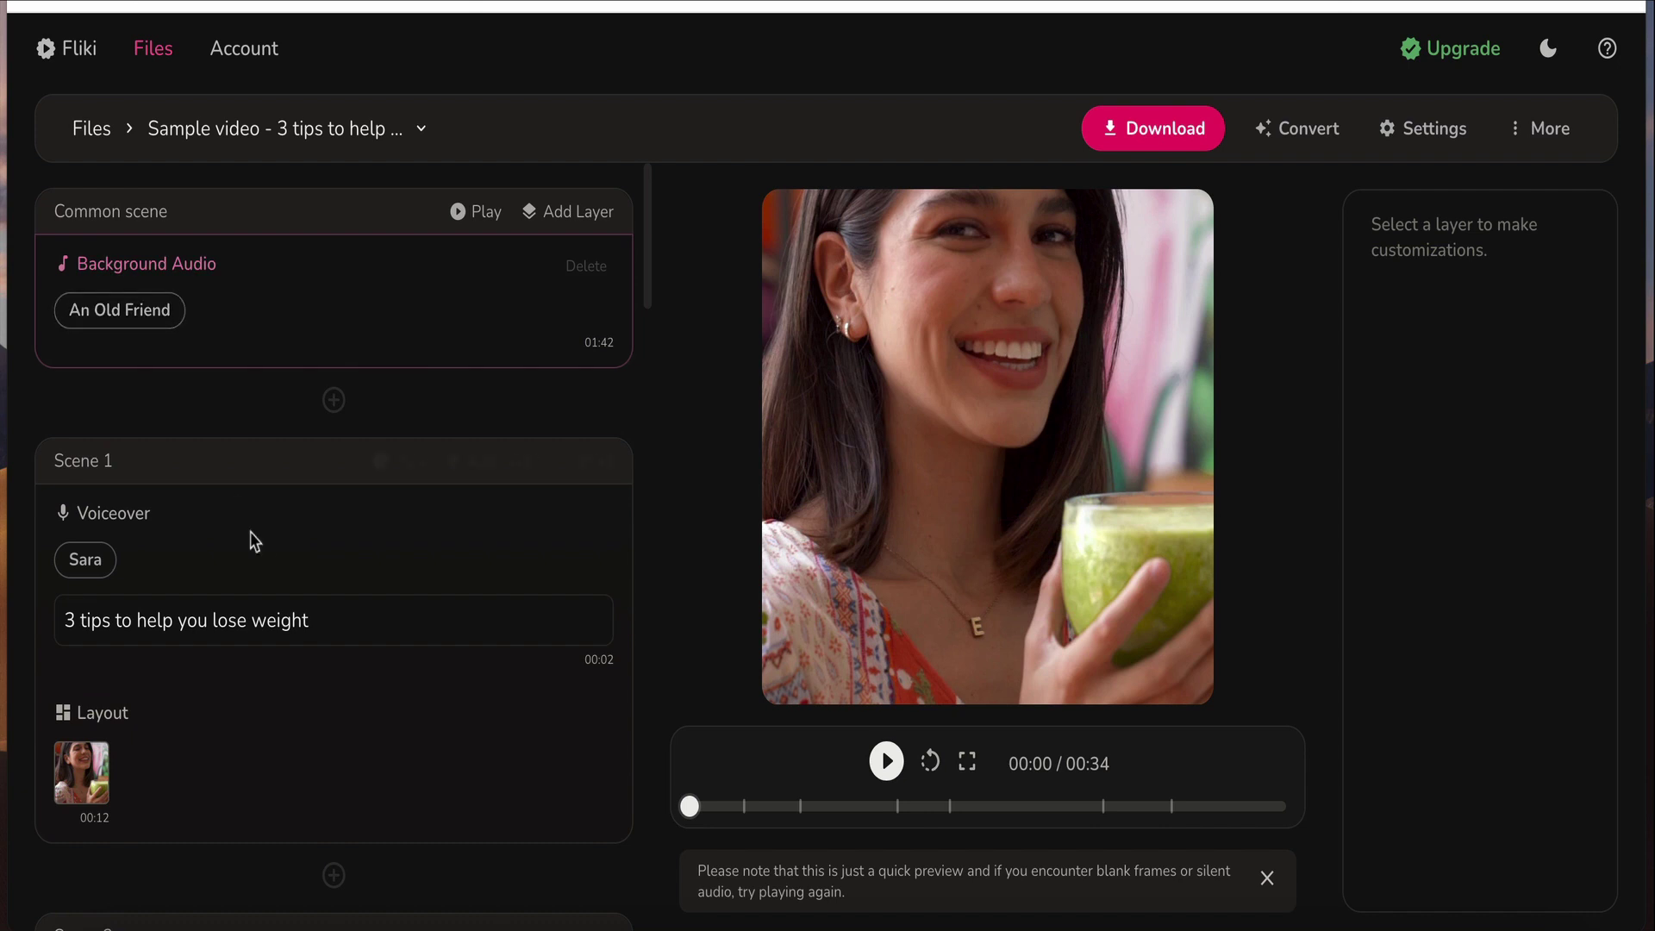
pyautogui.click(229, 500)
pyautogui.doubleClick(227, 418)
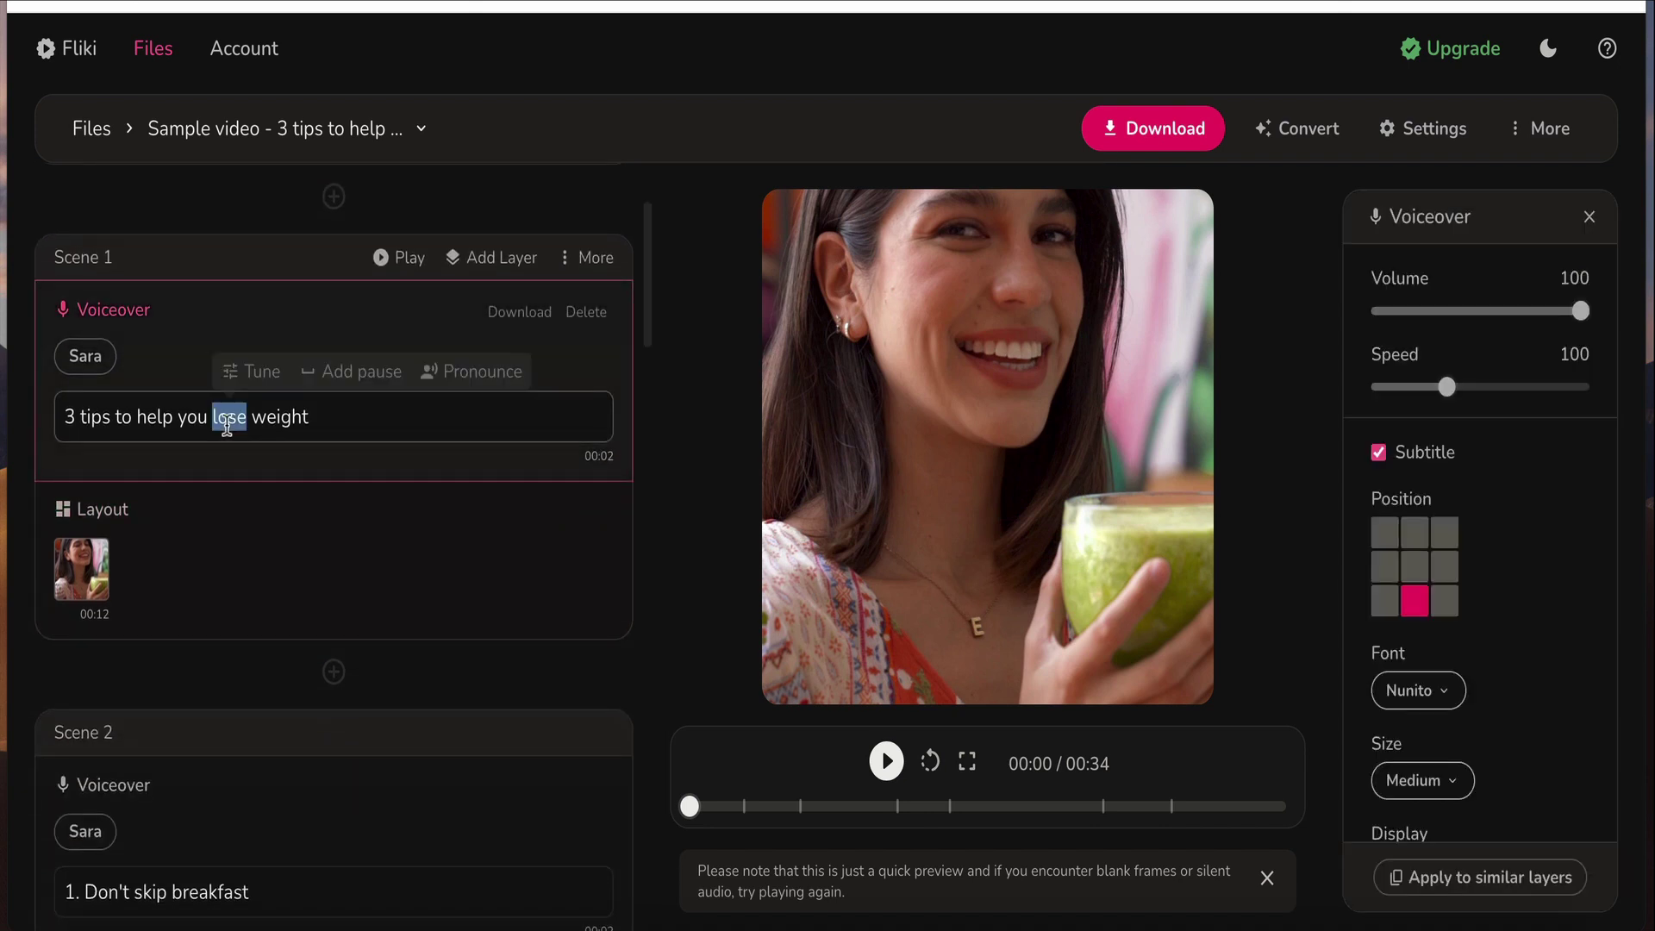
pyautogui.click(263, 326)
pyautogui.scroll(-3, 259, 665)
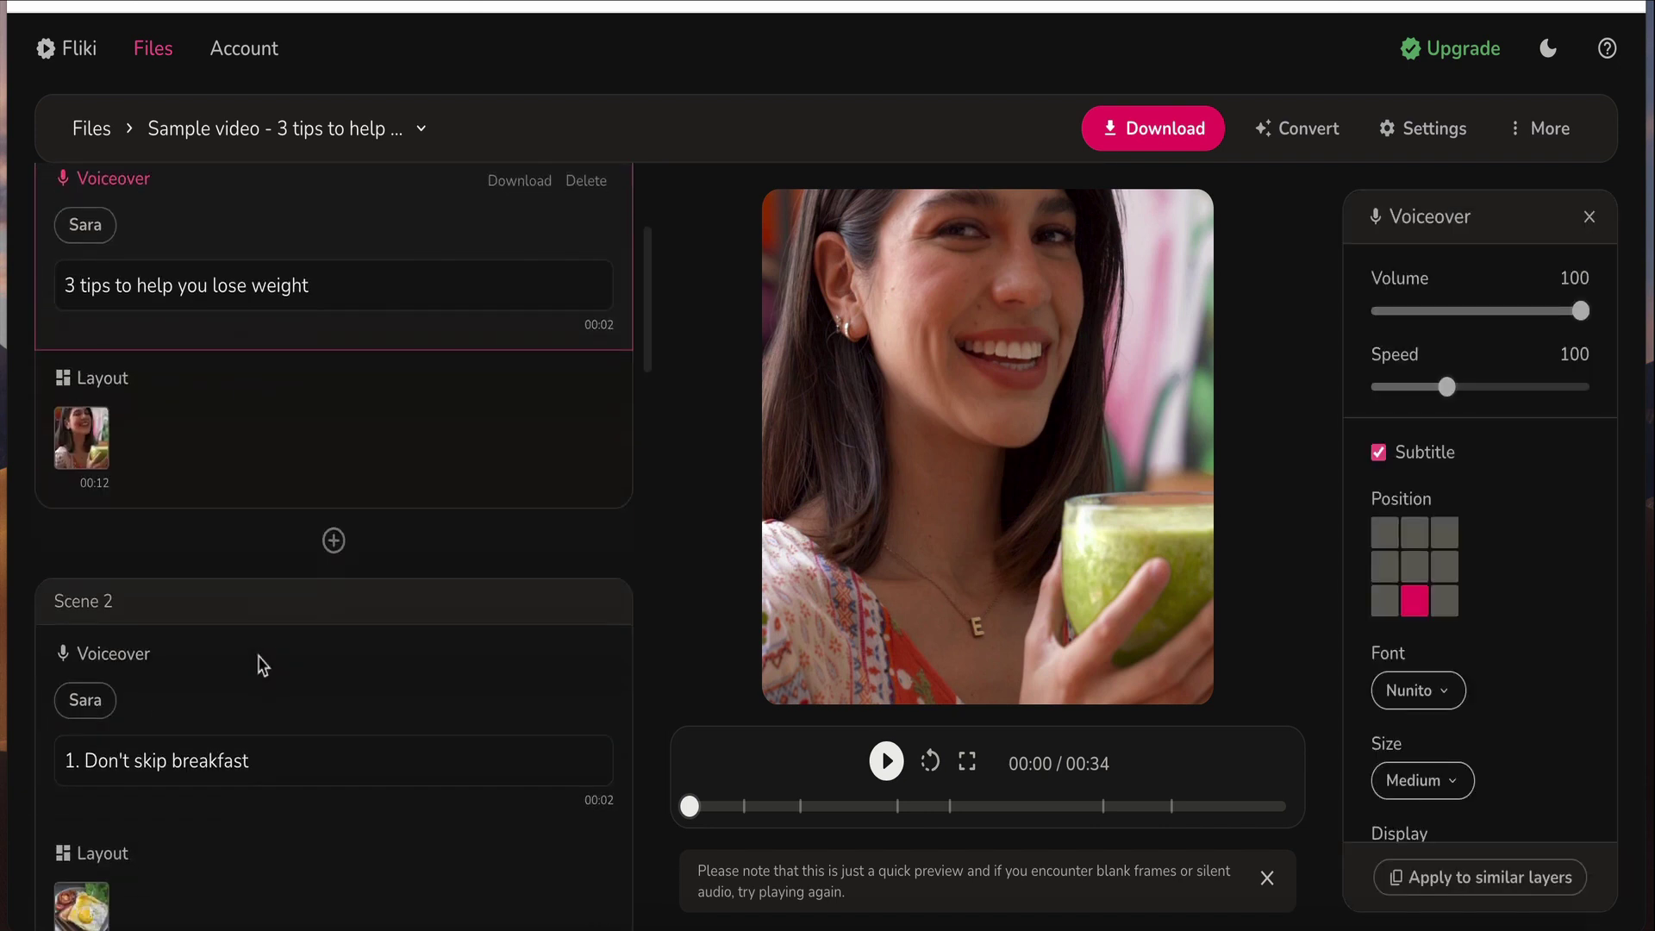
pyautogui.scroll(6, 263, 664)
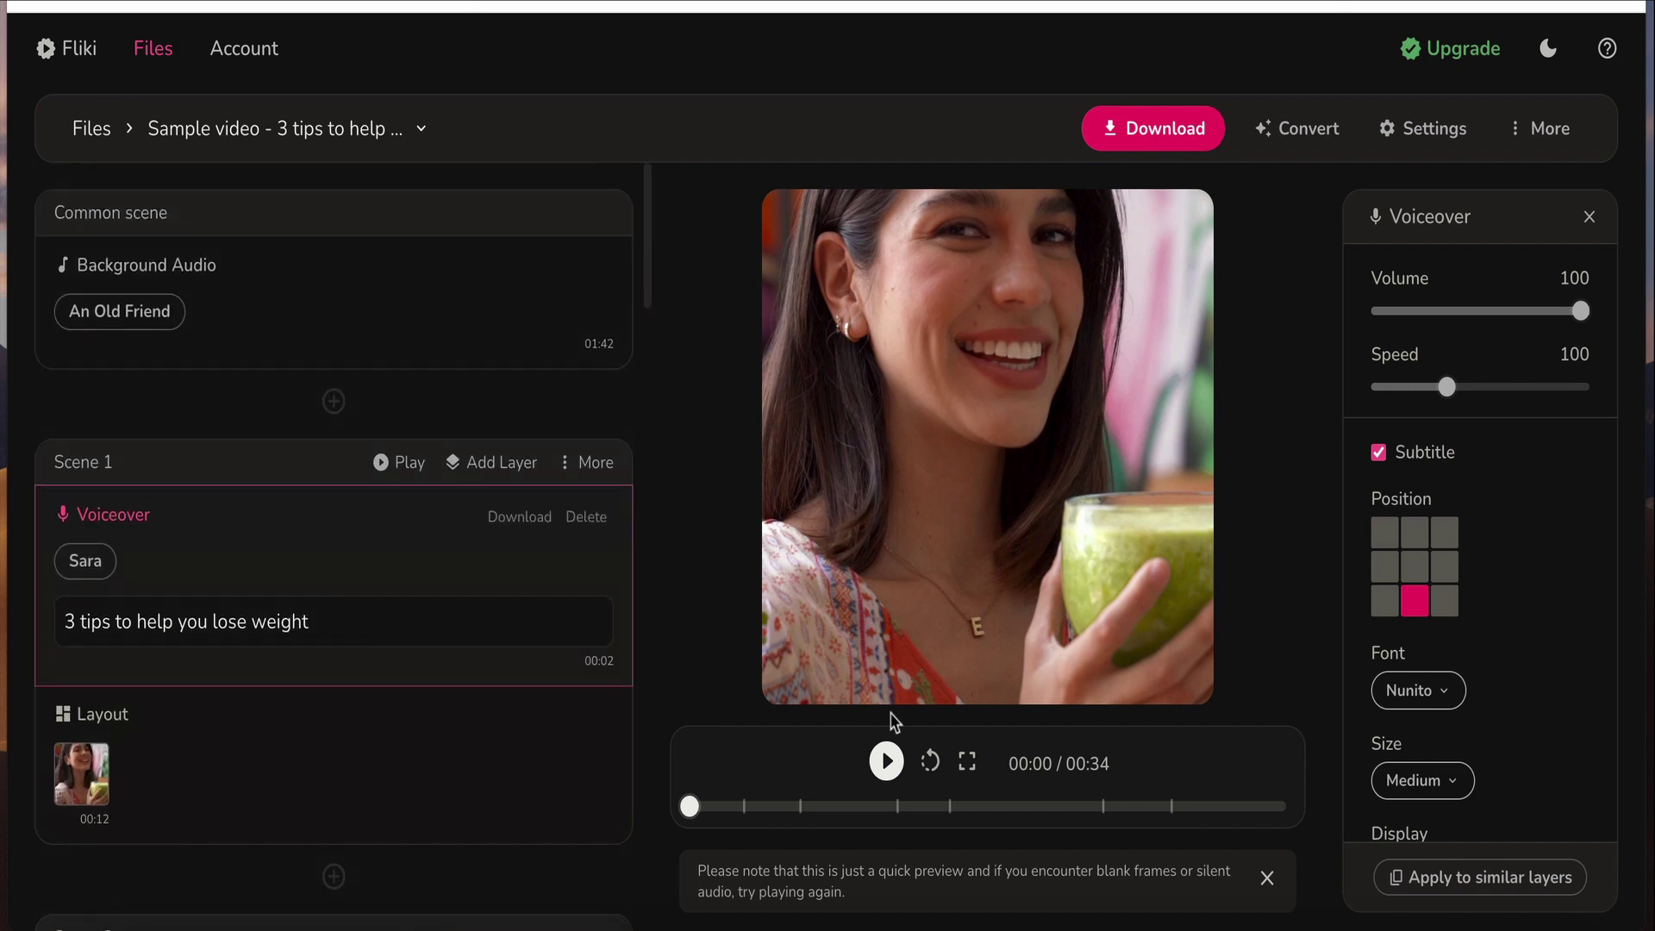
# - Play the sample video's preview with the sound raised, pause it, and leave the video editor
pyautogui.click(886, 760)
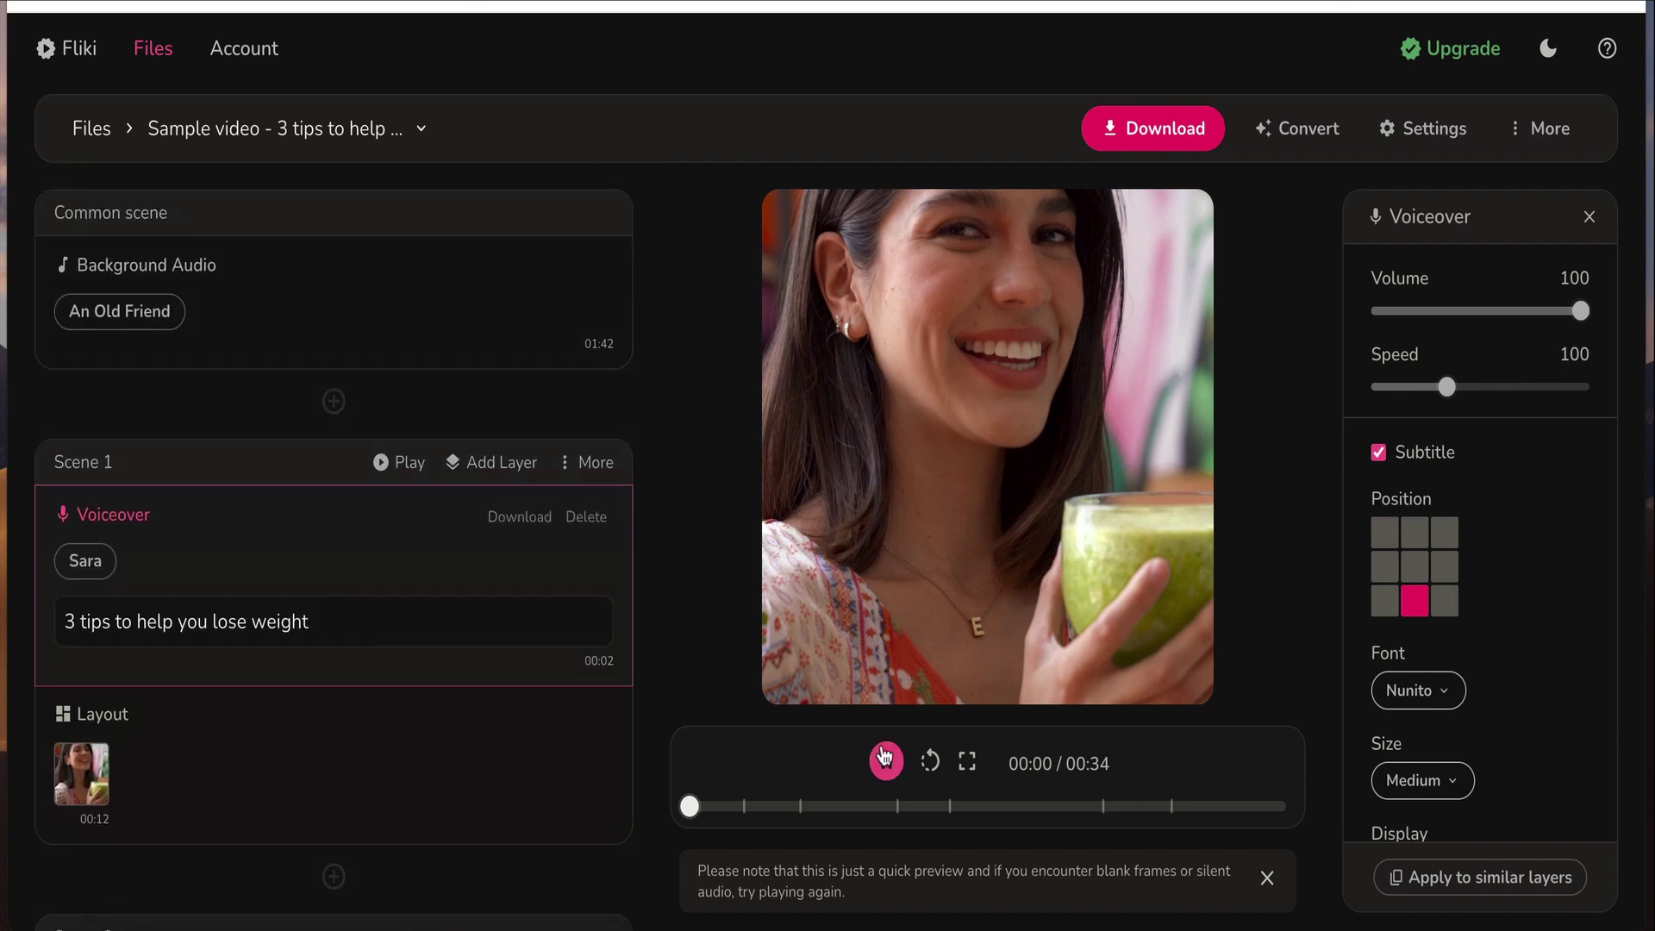
pyautogui.press('XF86AudioRaiseVolume')
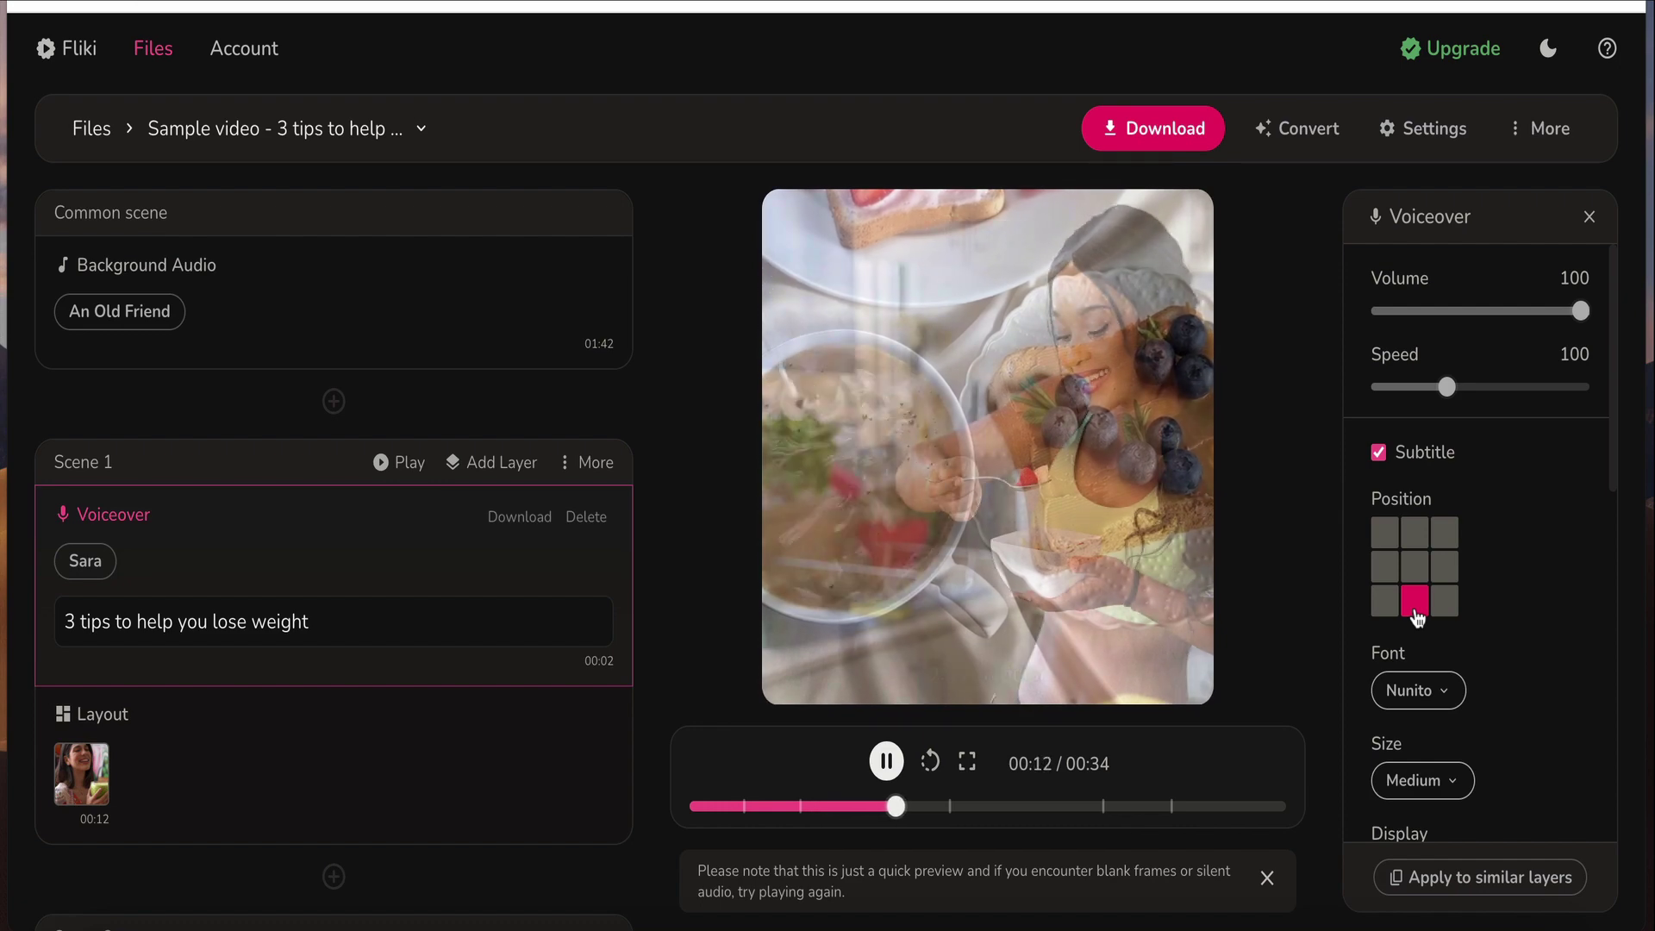
pyautogui.click(890, 776)
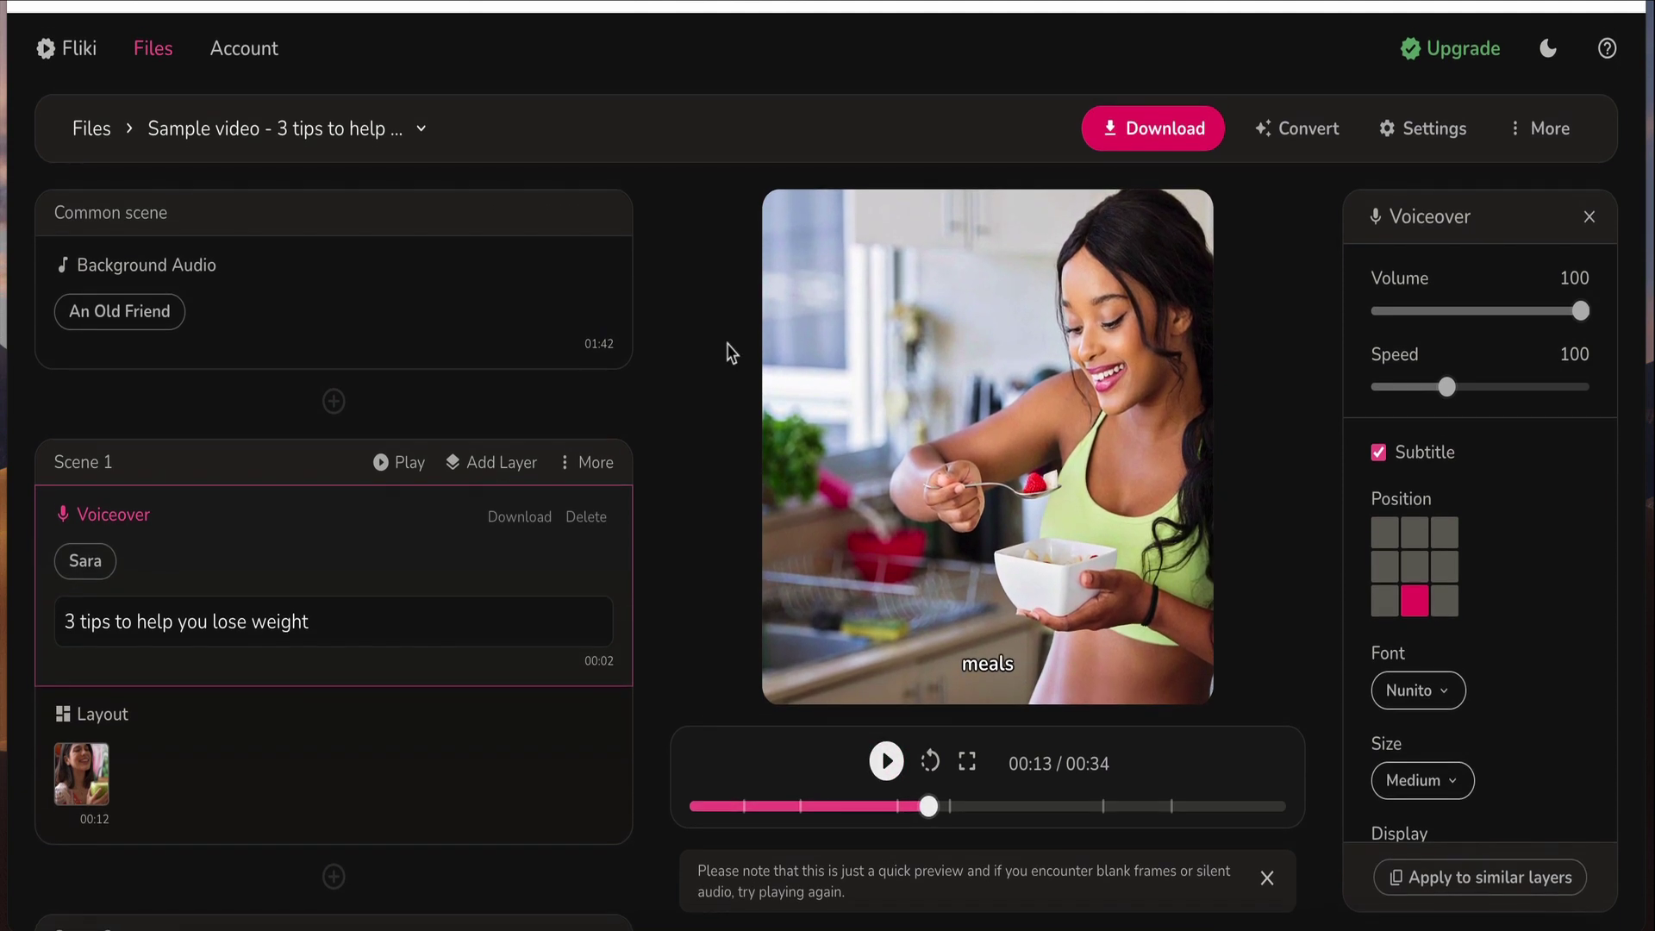
pyautogui.click(92, 56)
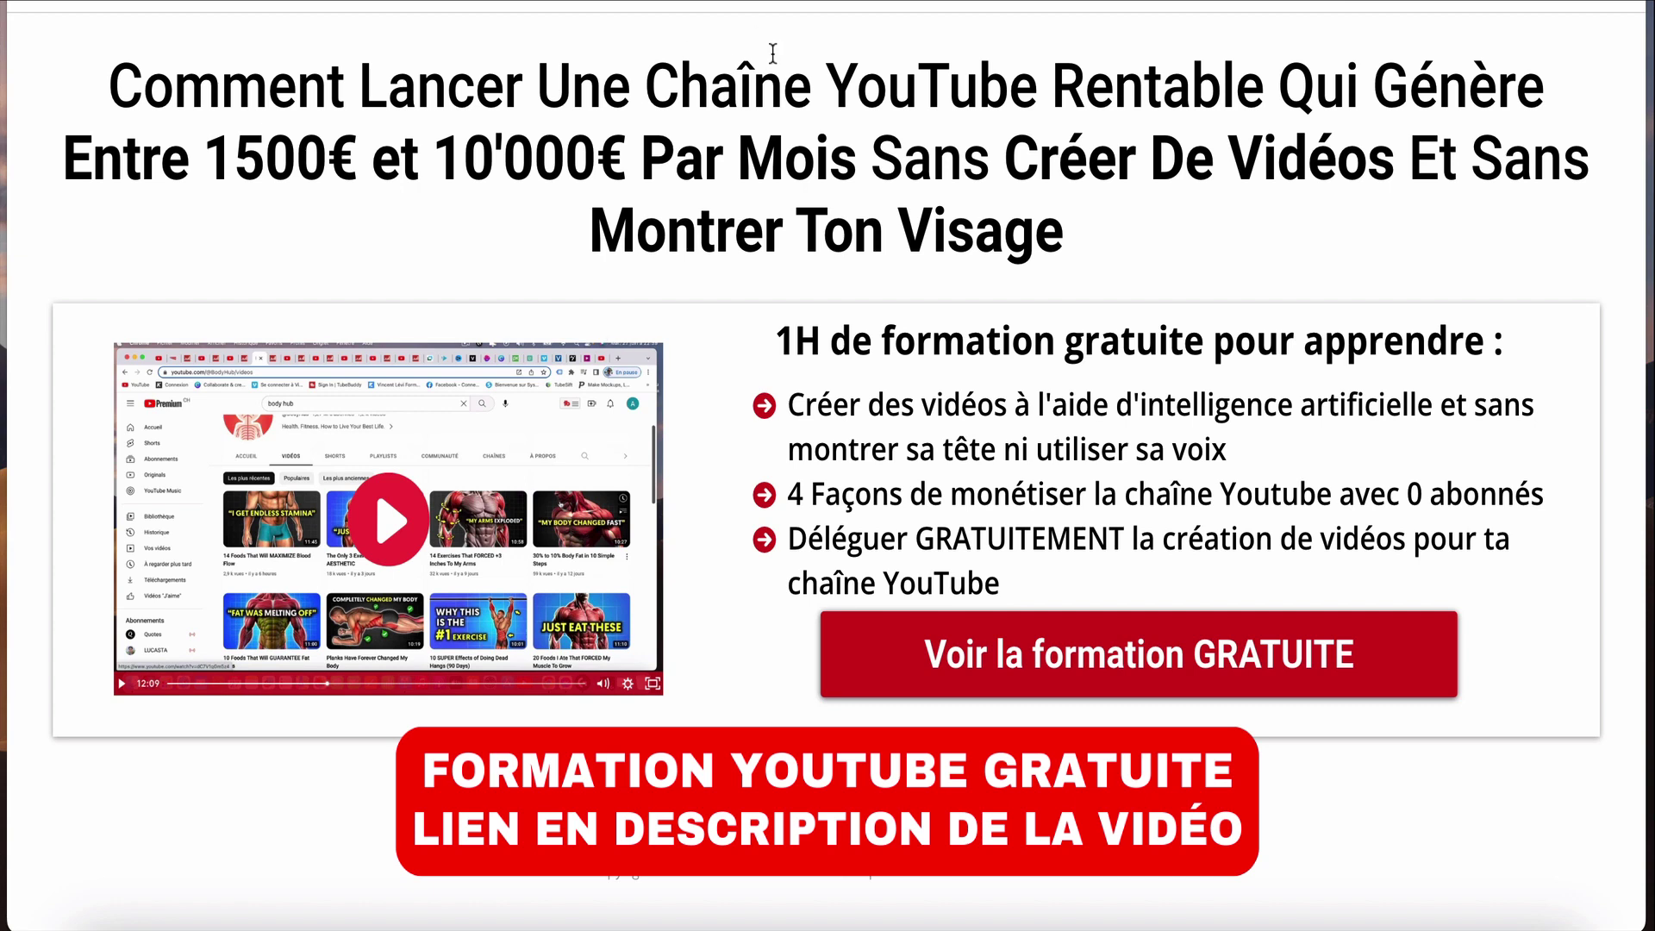
# - Read the free YouTube training page's headline and learning points, then view and close its sign-up form
pyautogui.tripleClick(598, 163)
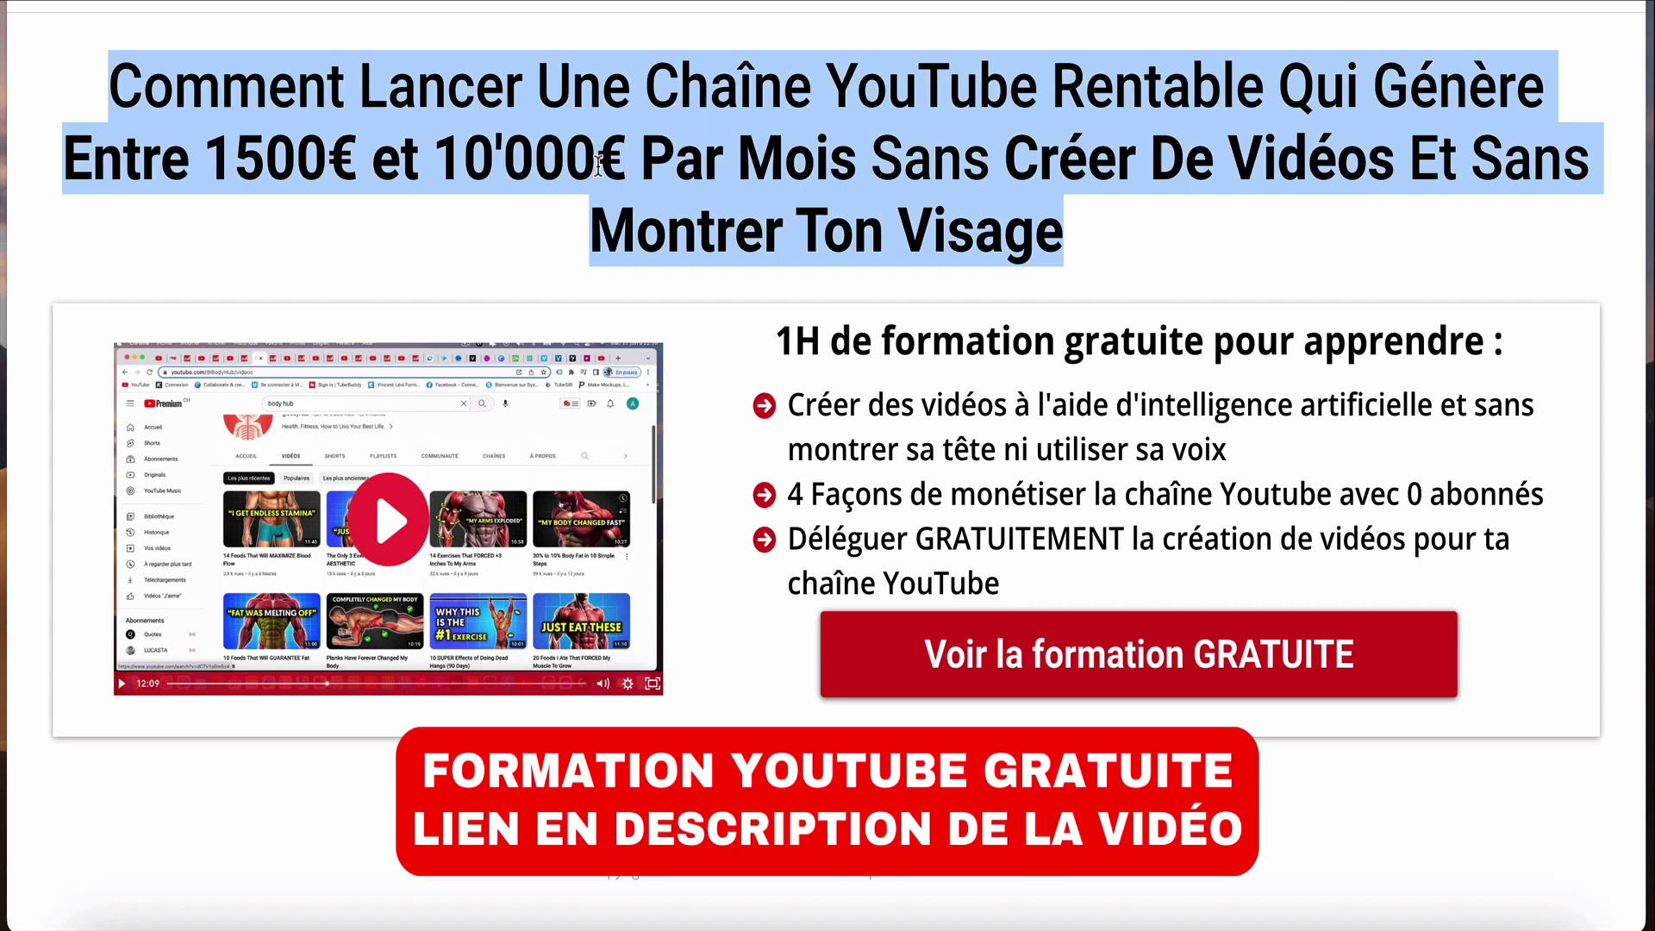
pyautogui.click(598, 162)
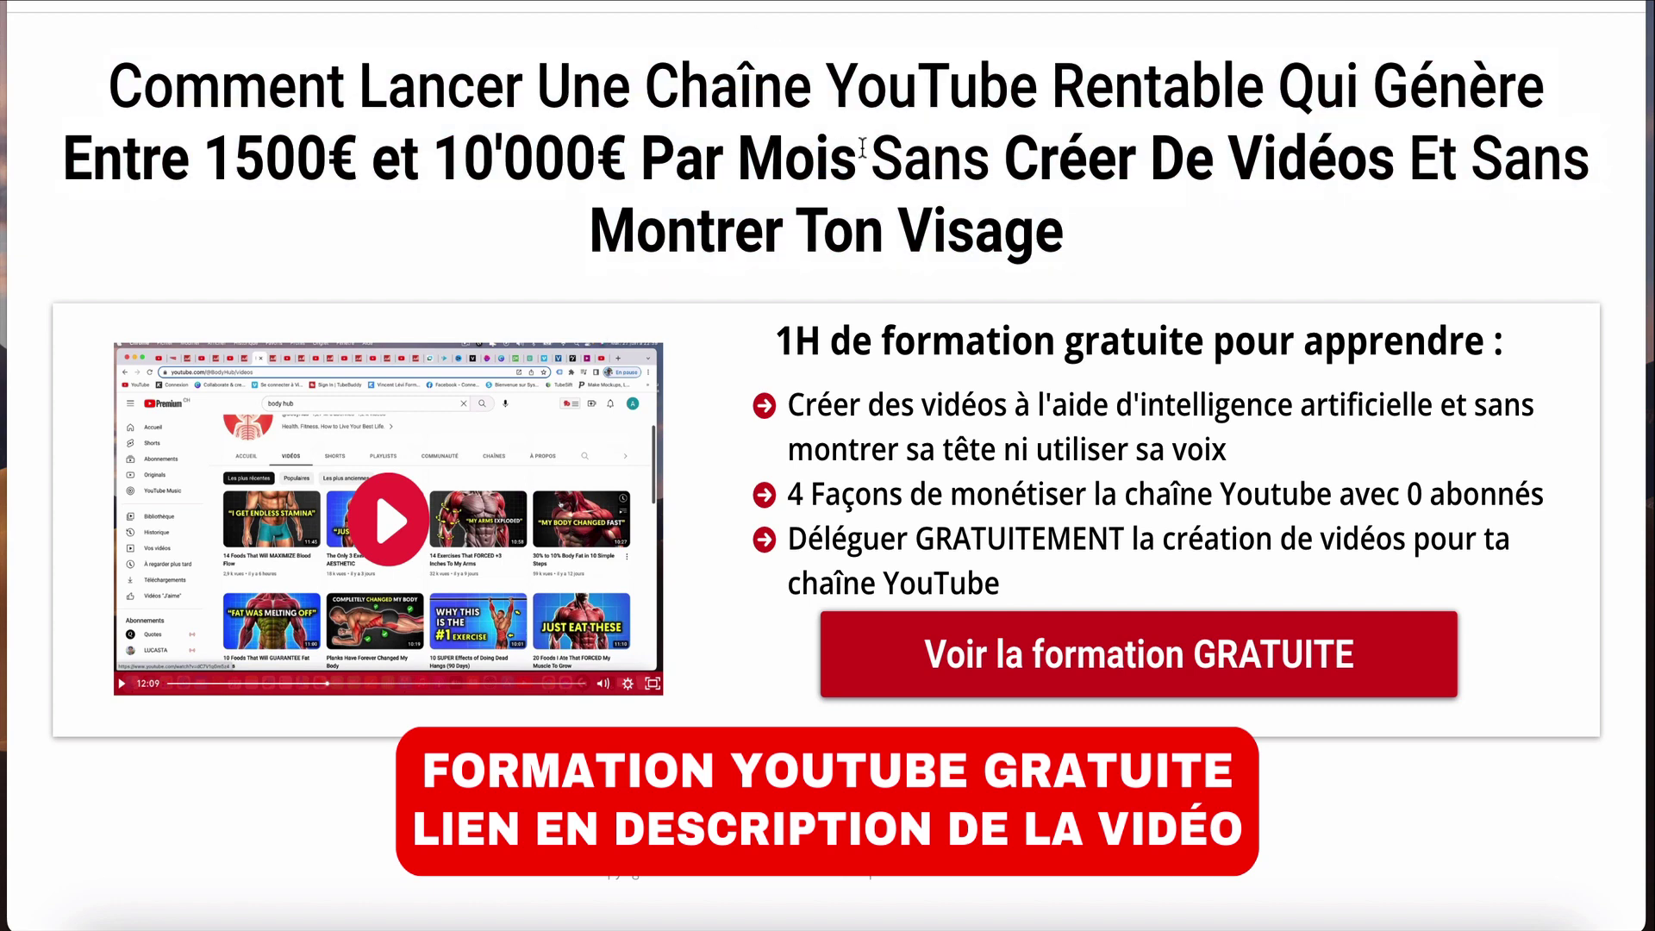
pyautogui.tripleClick(1017, 329)
pyautogui.click(1017, 330)
pyautogui.tripleClick(908, 441)
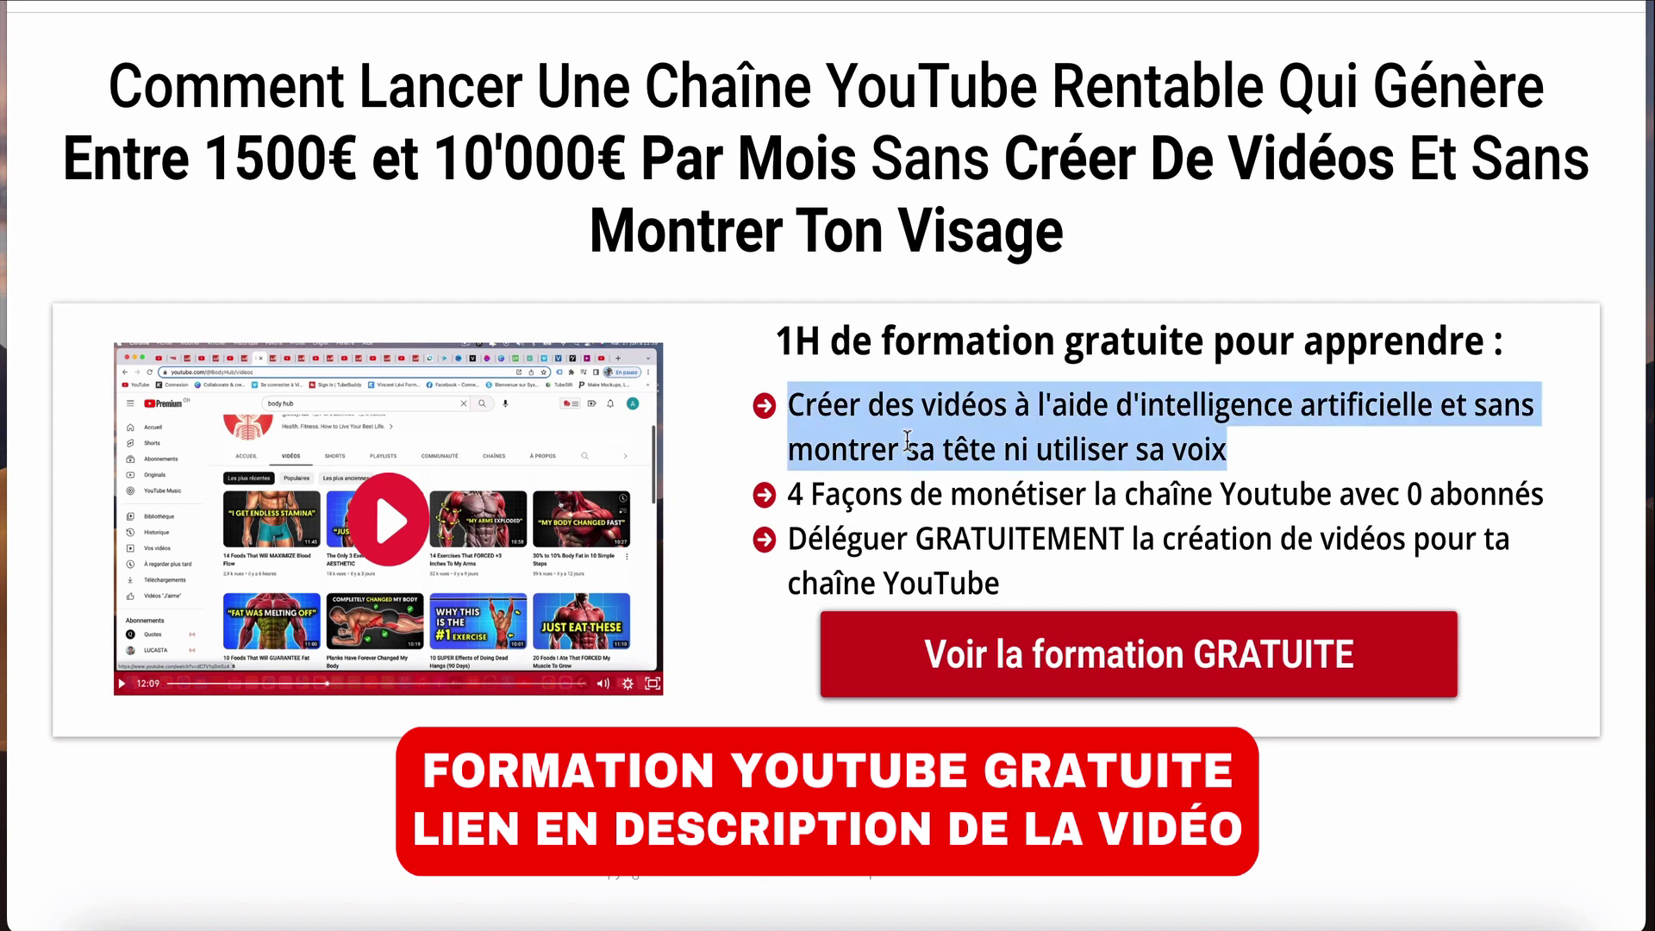
pyautogui.doubleClick(897, 520)
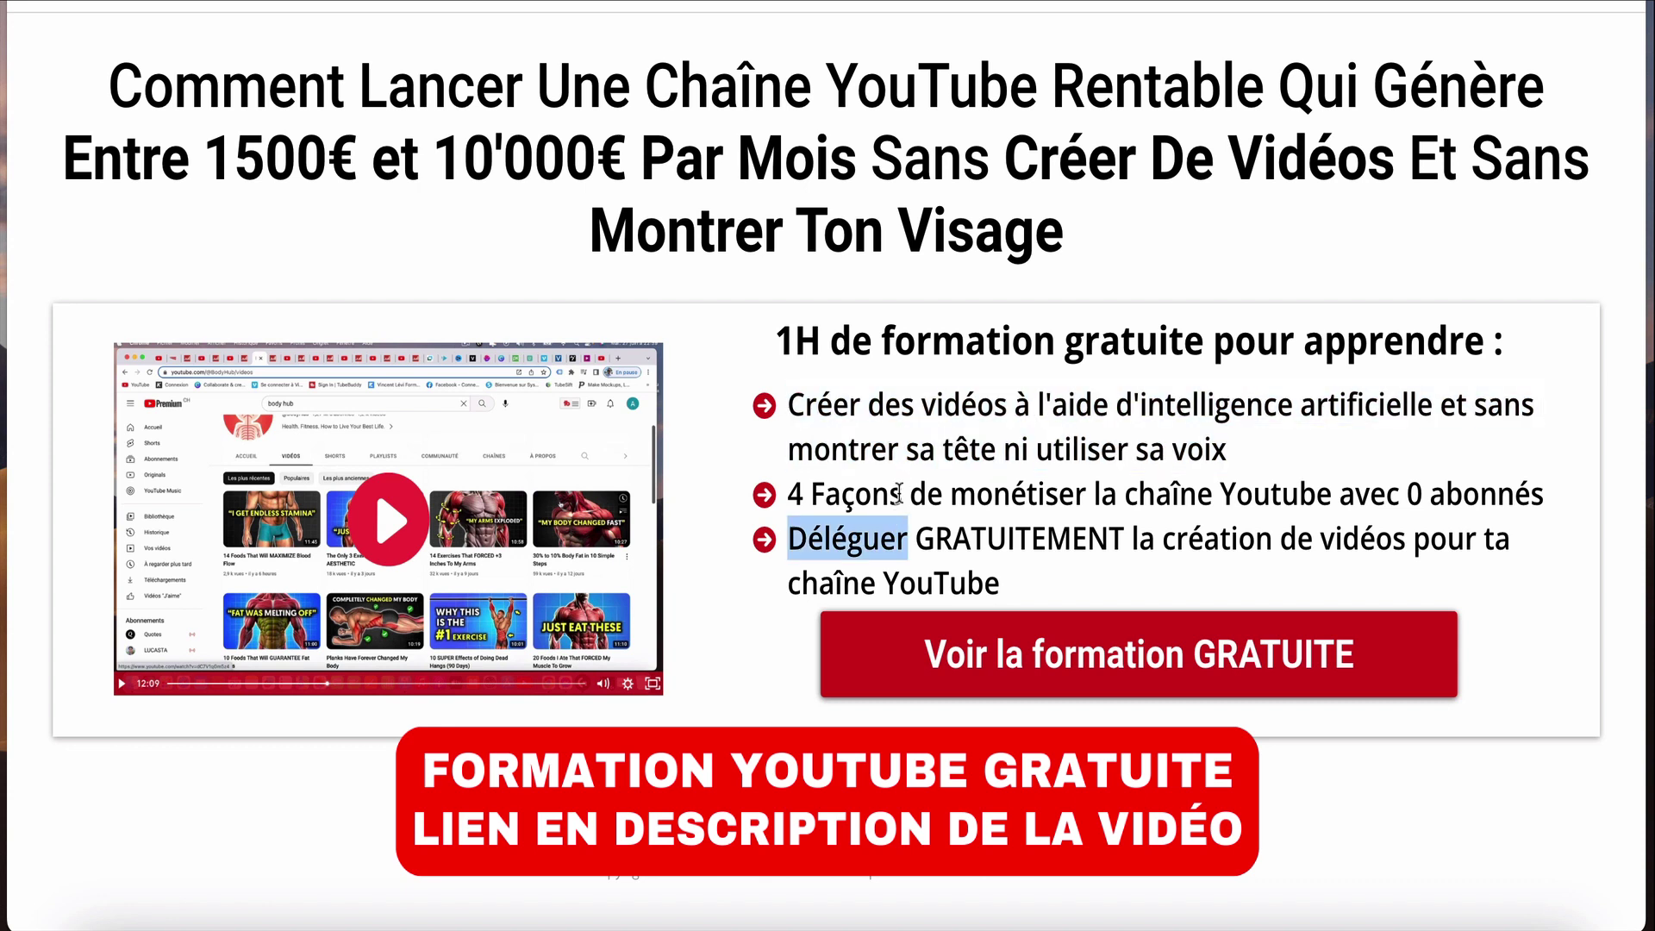
pyautogui.doubleClick(901, 494)
pyautogui.tripleClick(900, 494)
pyautogui.tripleClick(893, 557)
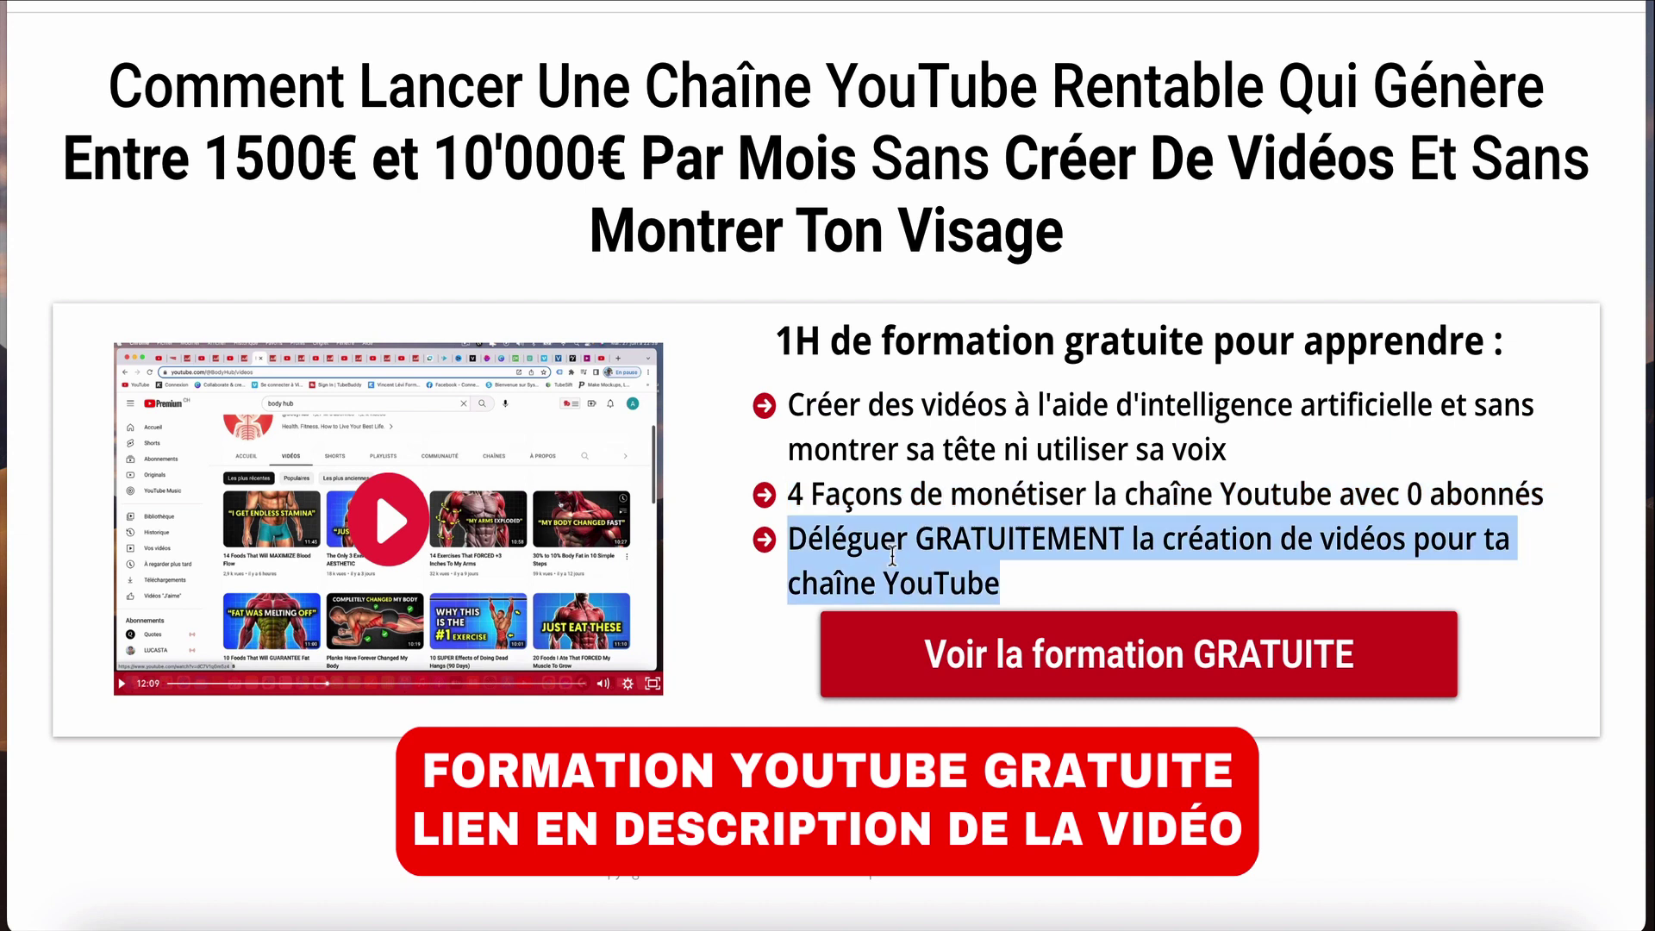
pyautogui.click(914, 365)
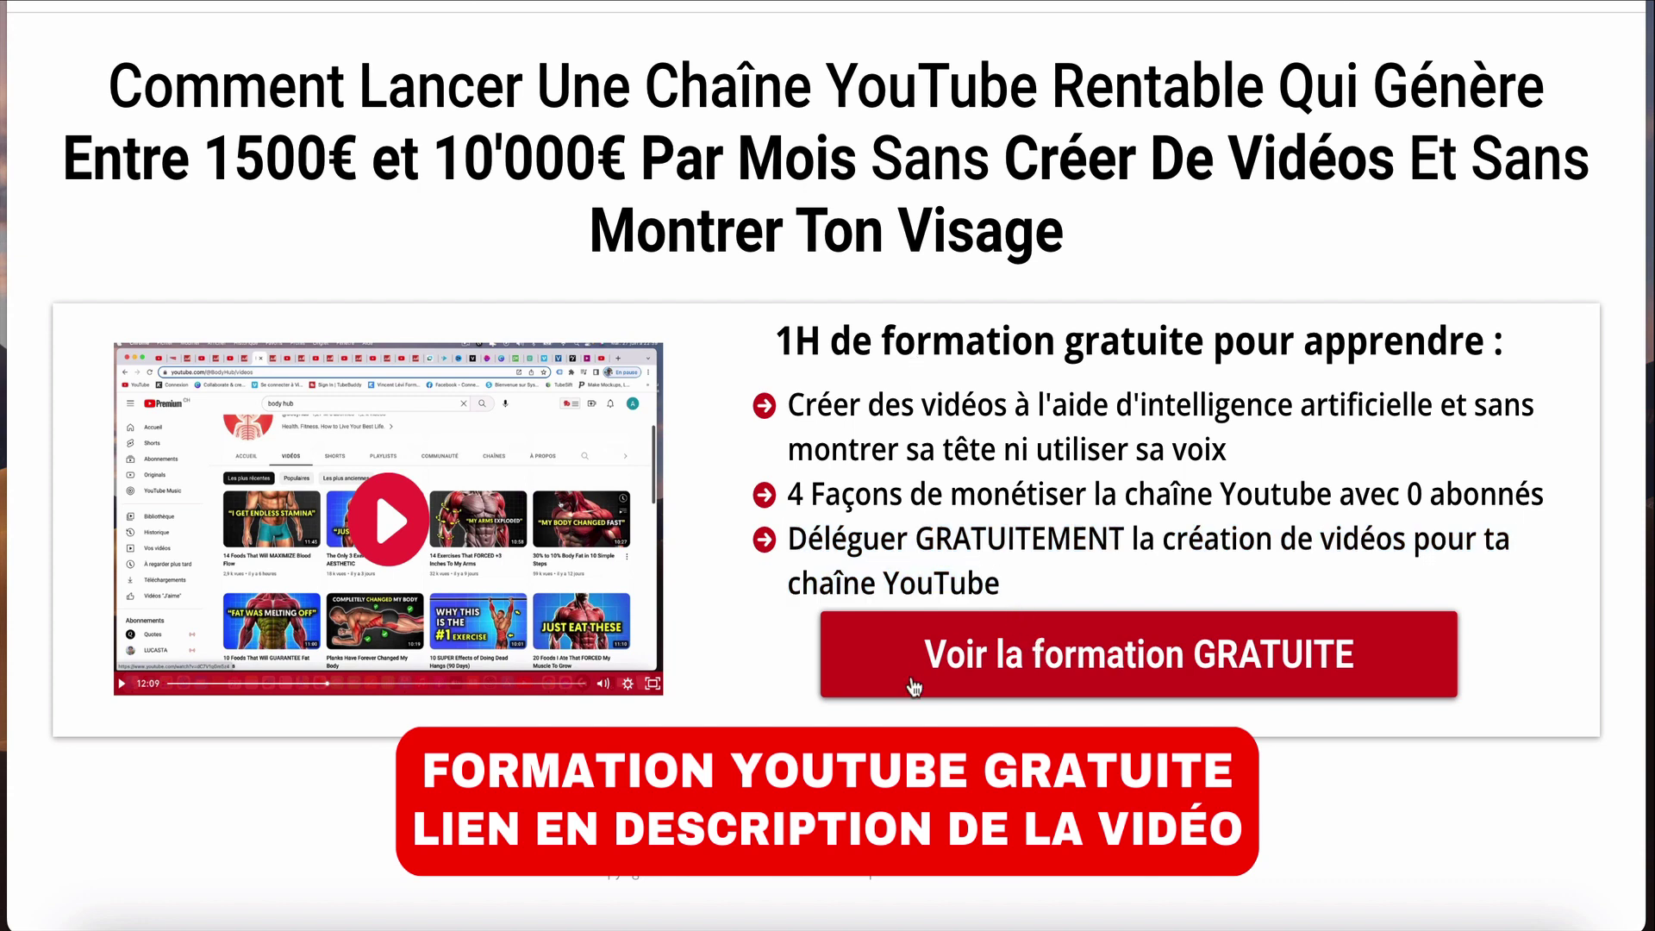
pyautogui.click(1033, 648)
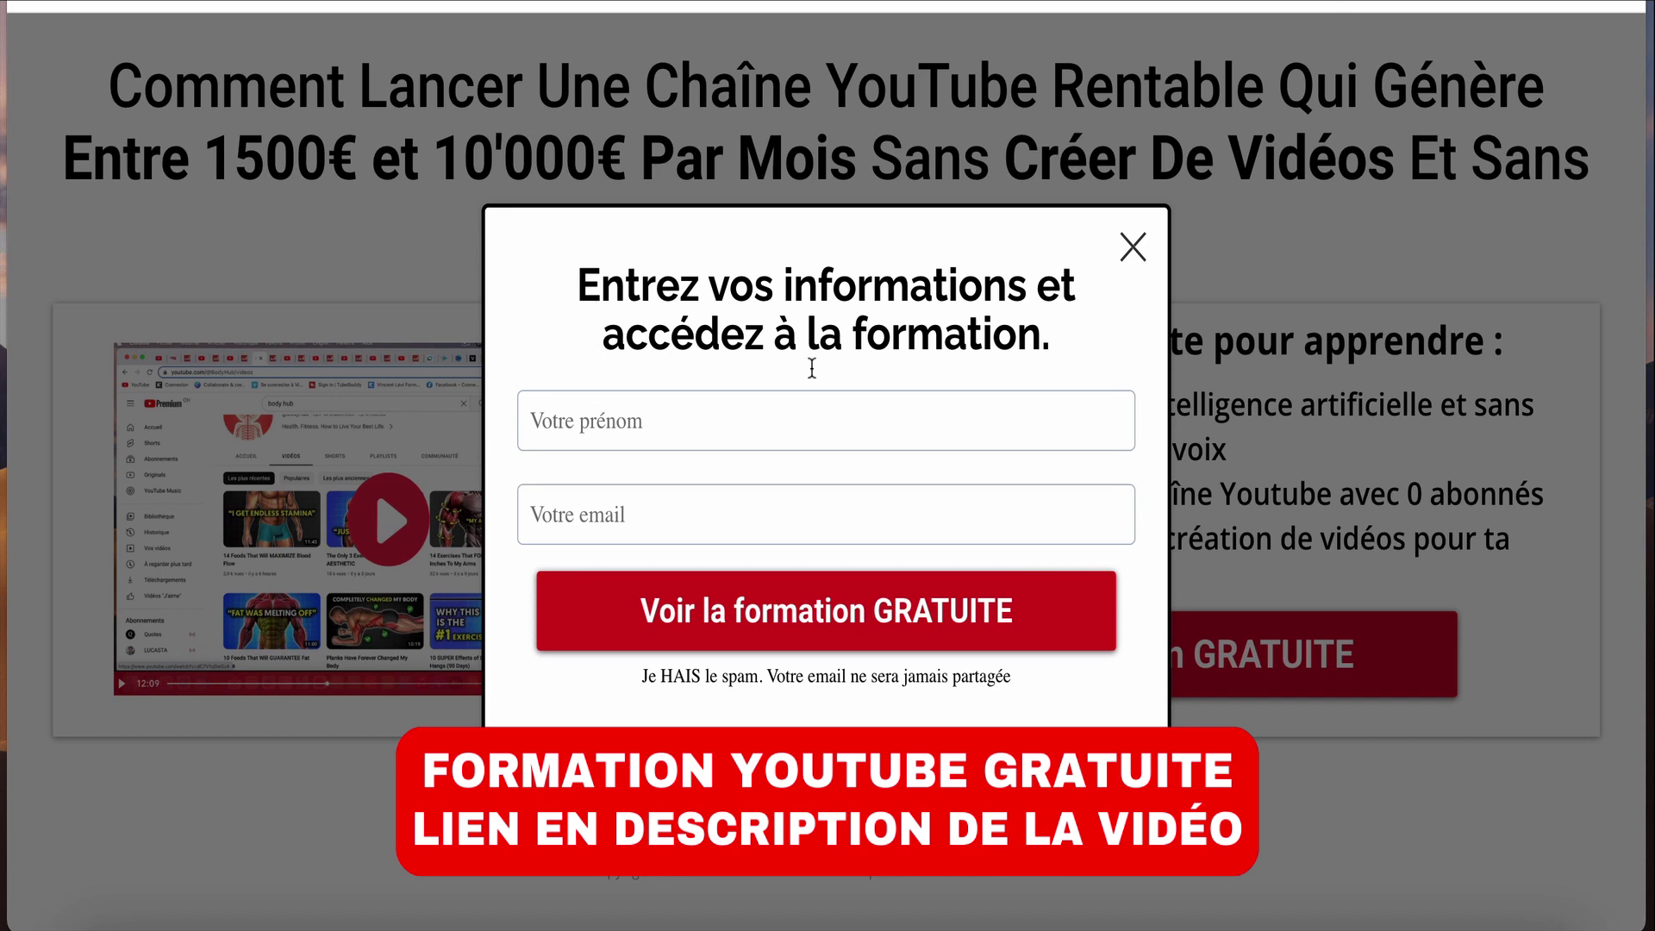
pyautogui.click(1130, 245)
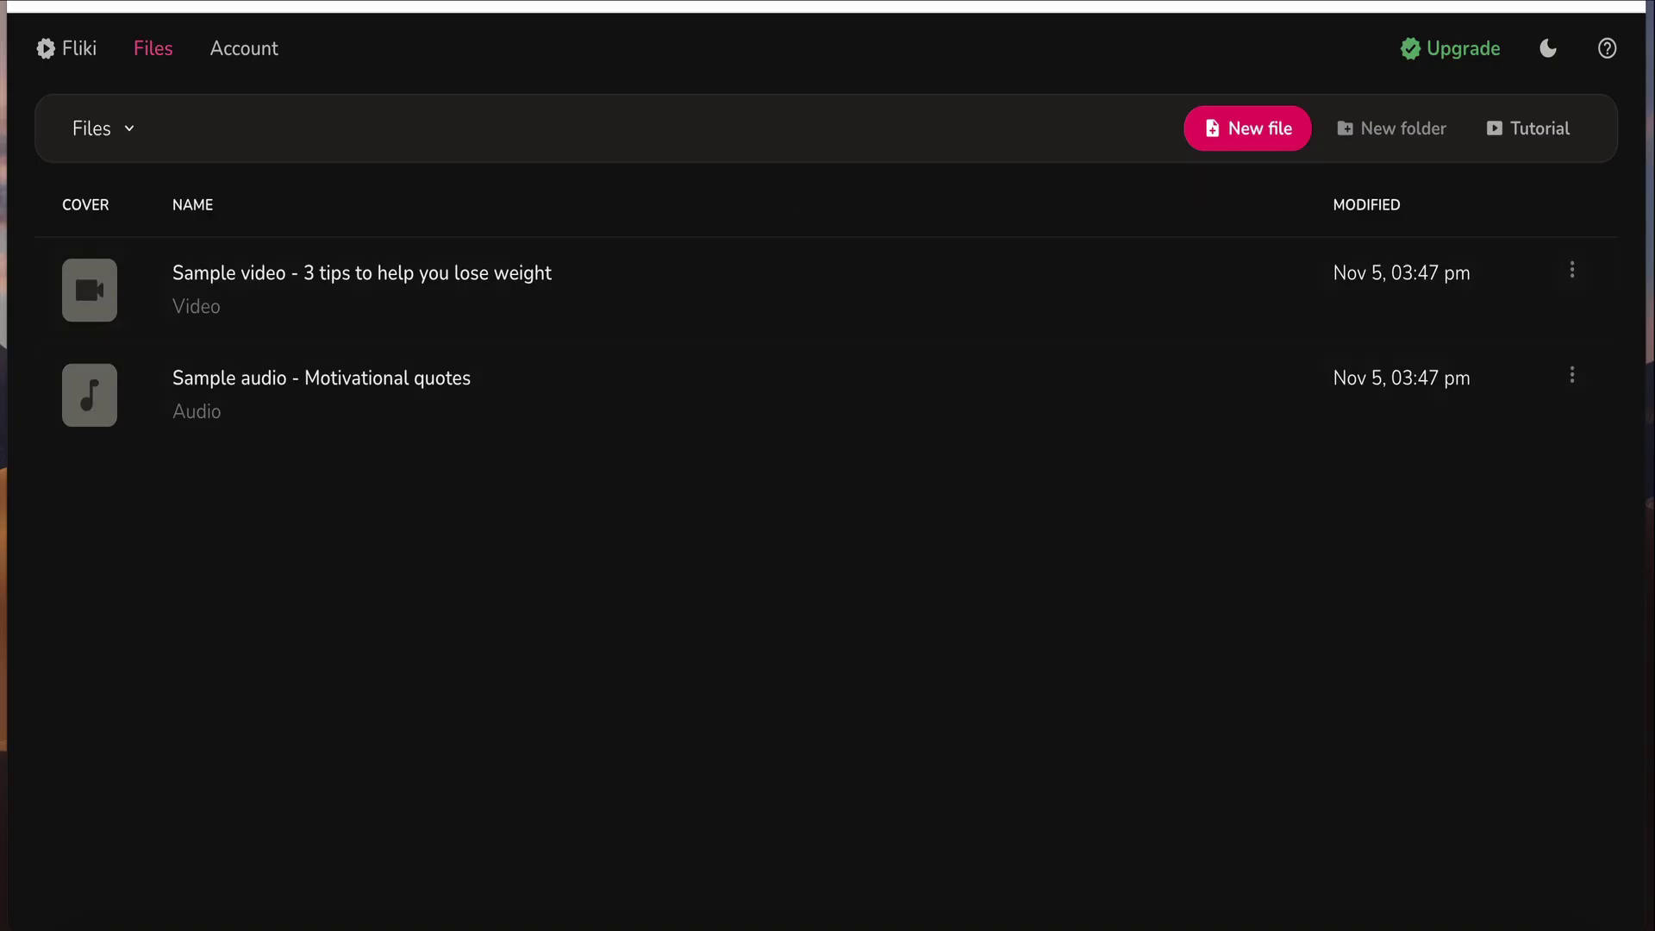
# - Start a new video file with the language set to French and the dialect to France
pyautogui.click(1247, 128)
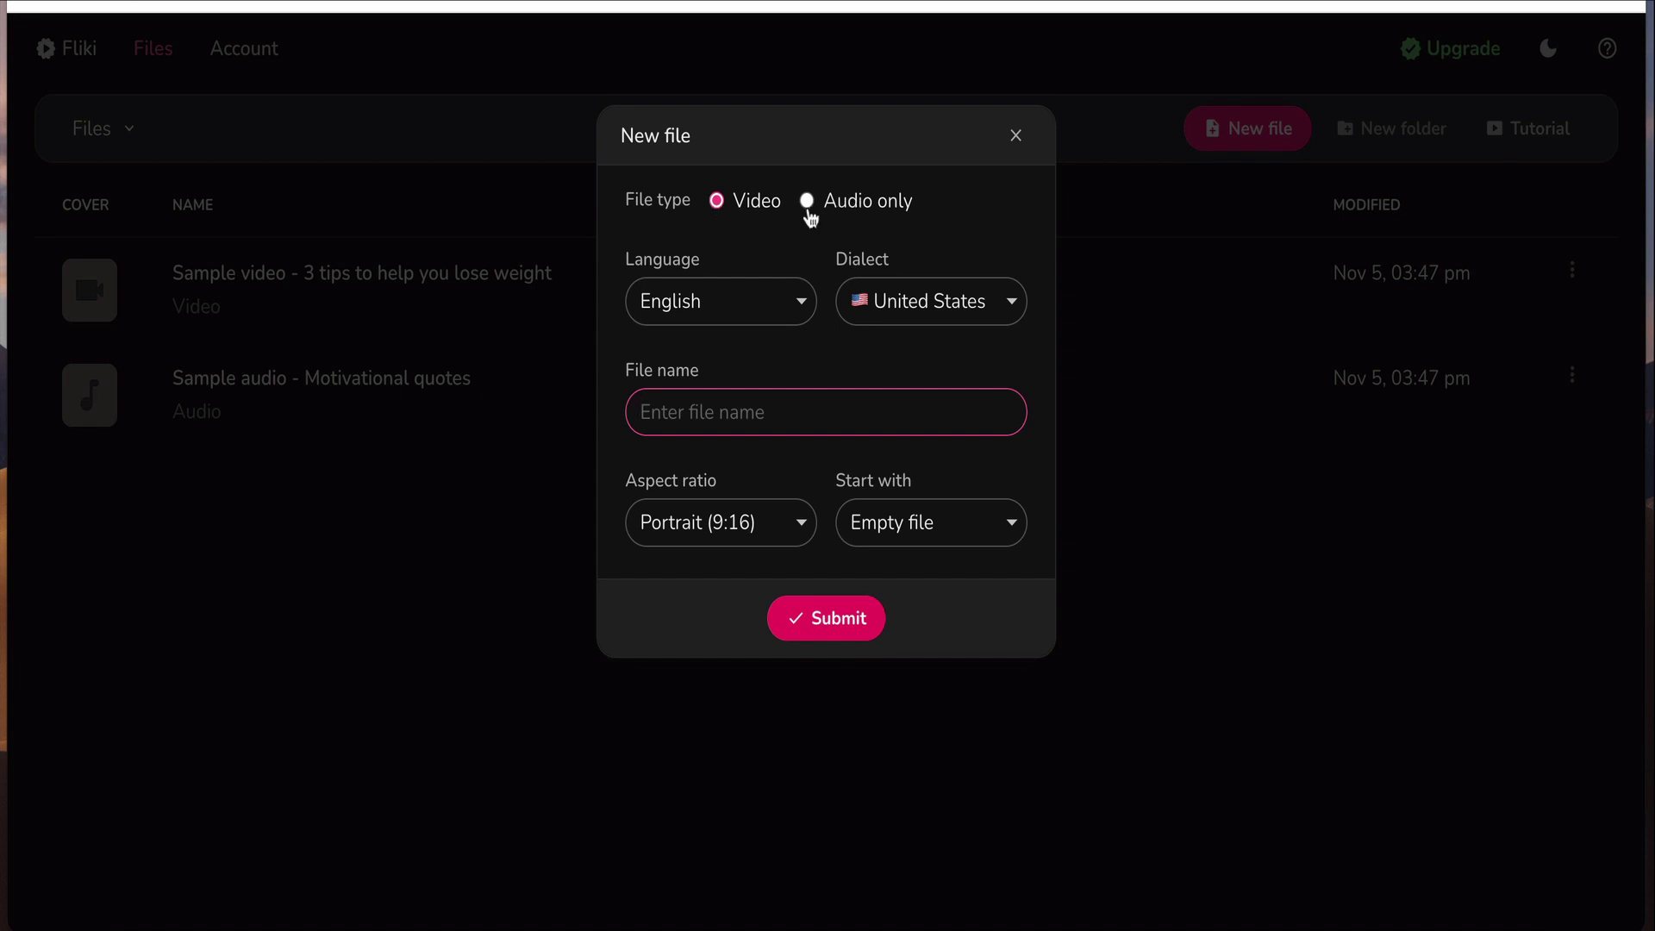
pyautogui.click(770, 308)
pyautogui.scroll(-10, 687, 552)
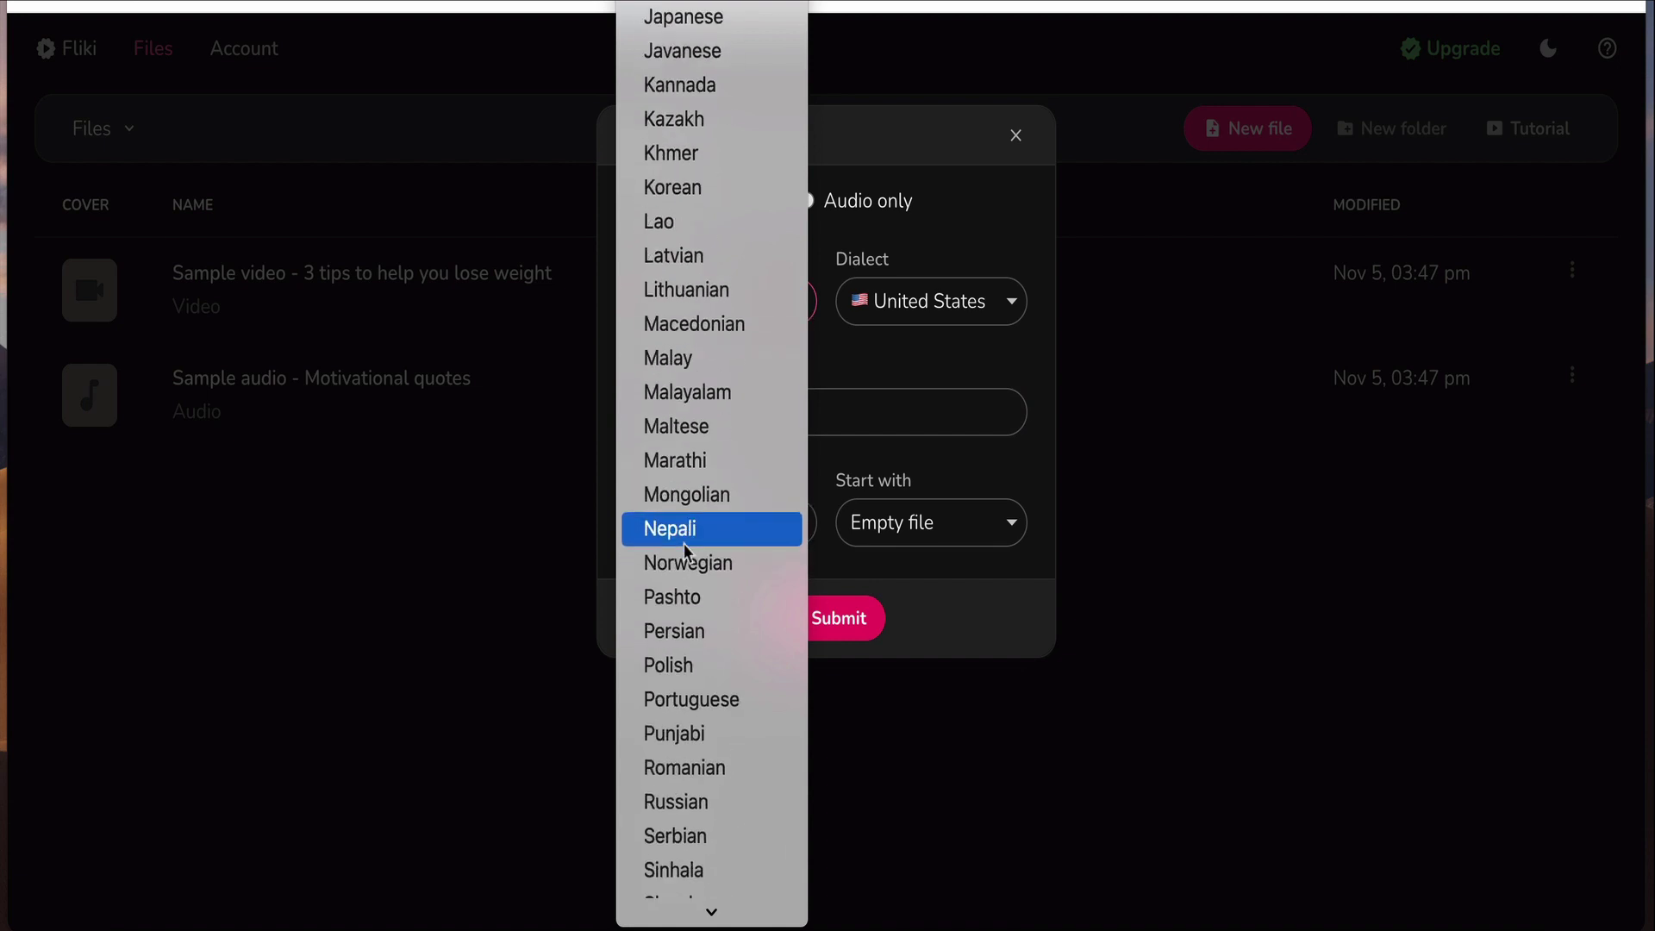
pyautogui.scroll(10, 687, 552)
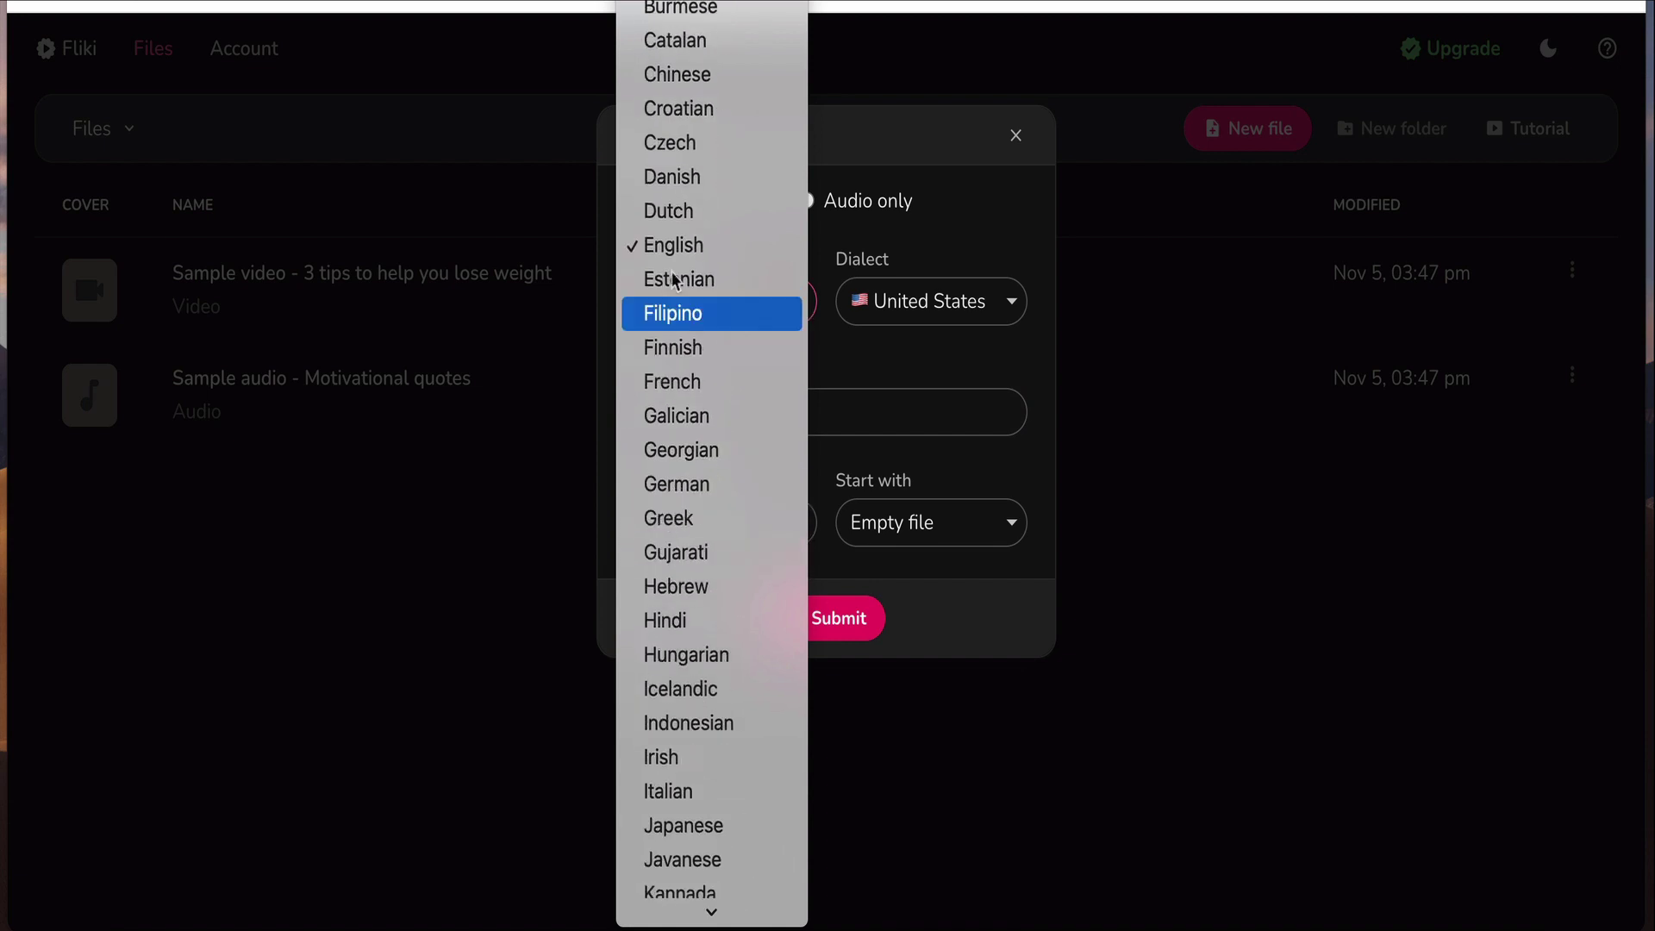
pyautogui.click(671, 392)
pyautogui.click(876, 298)
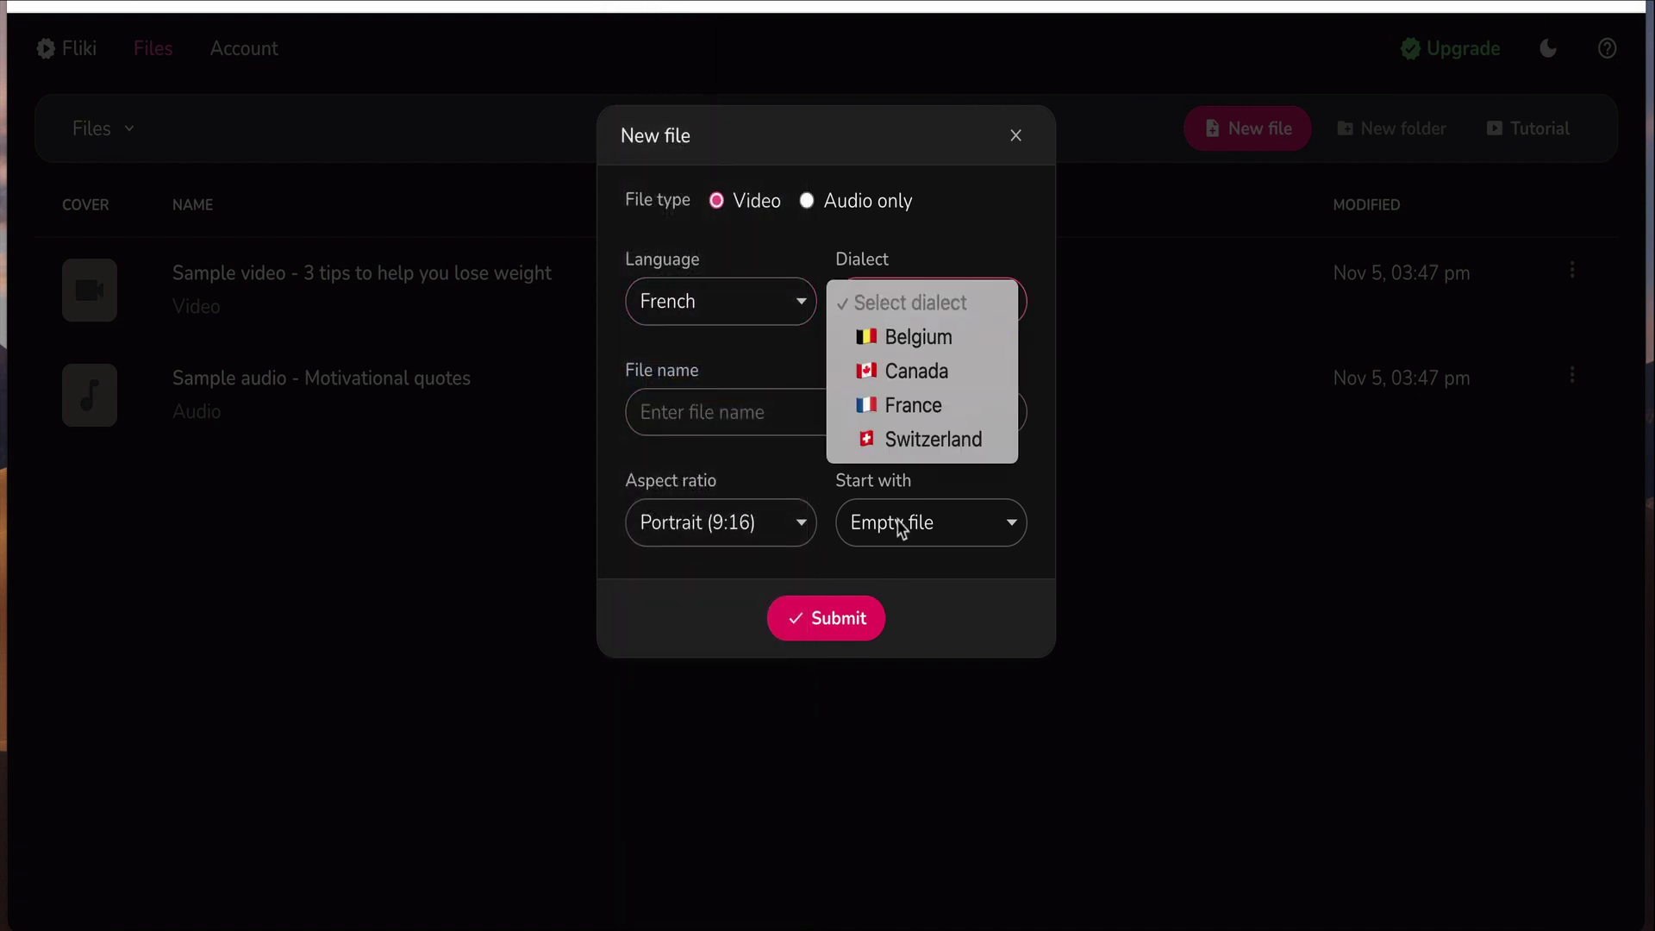
pyautogui.click(905, 409)
# - Name the new file "3 raisons de faire des youtube short"
pyautogui.click(739, 425)
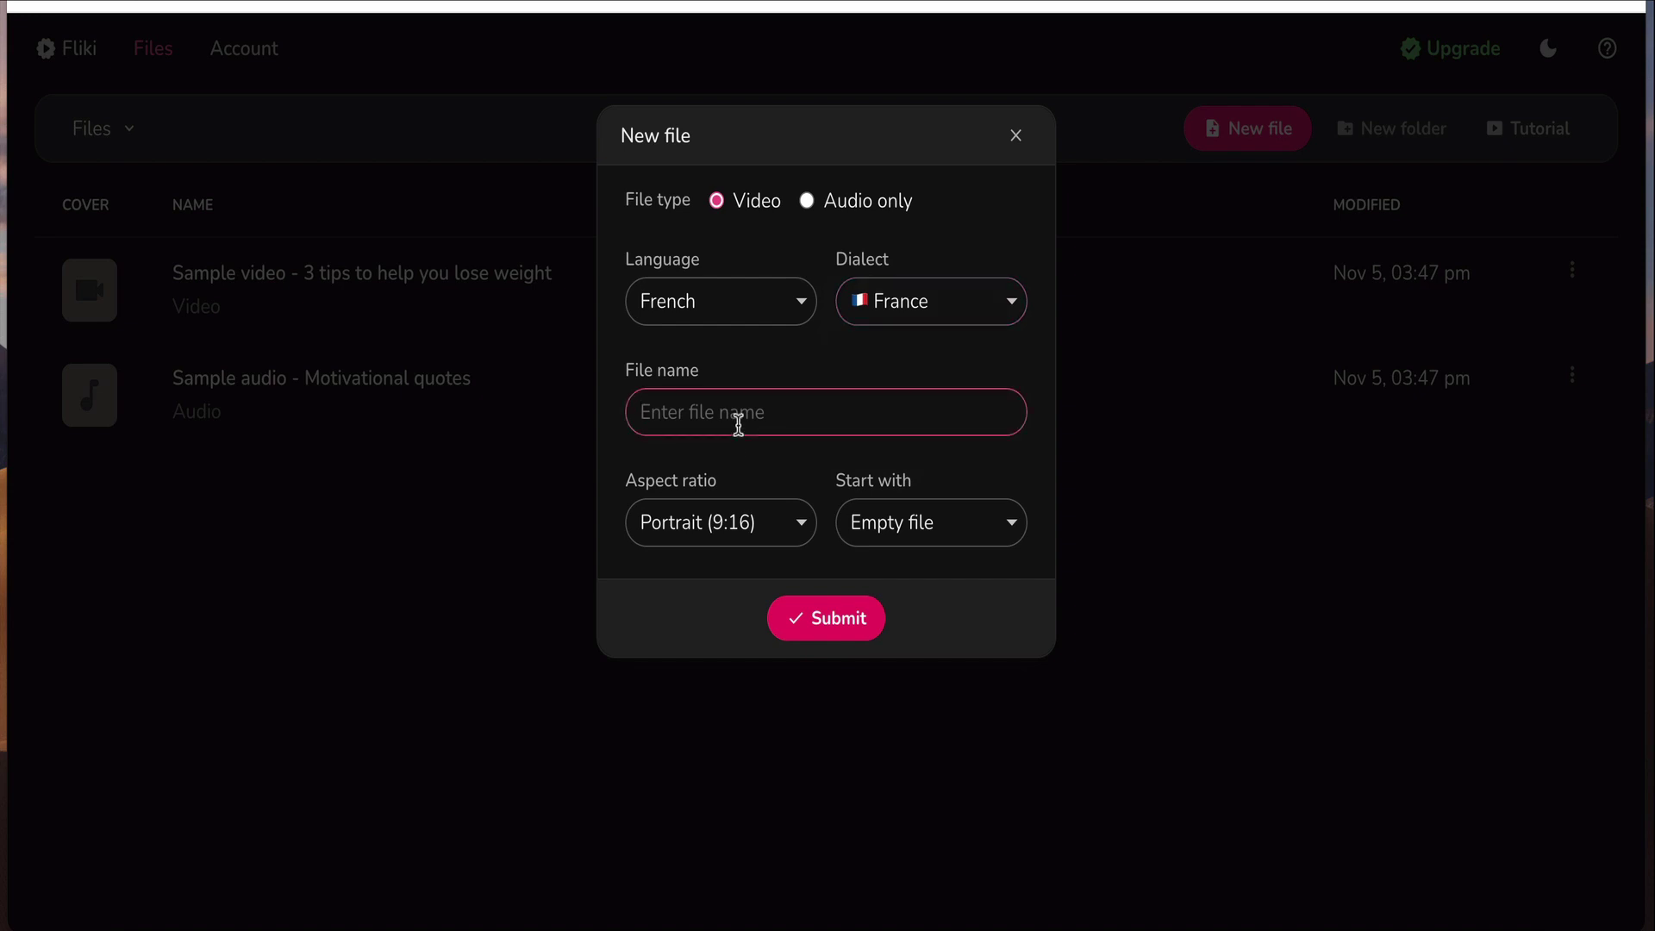
pyautogui.write('3 raison ')
pyautogui.write(' de faire de')
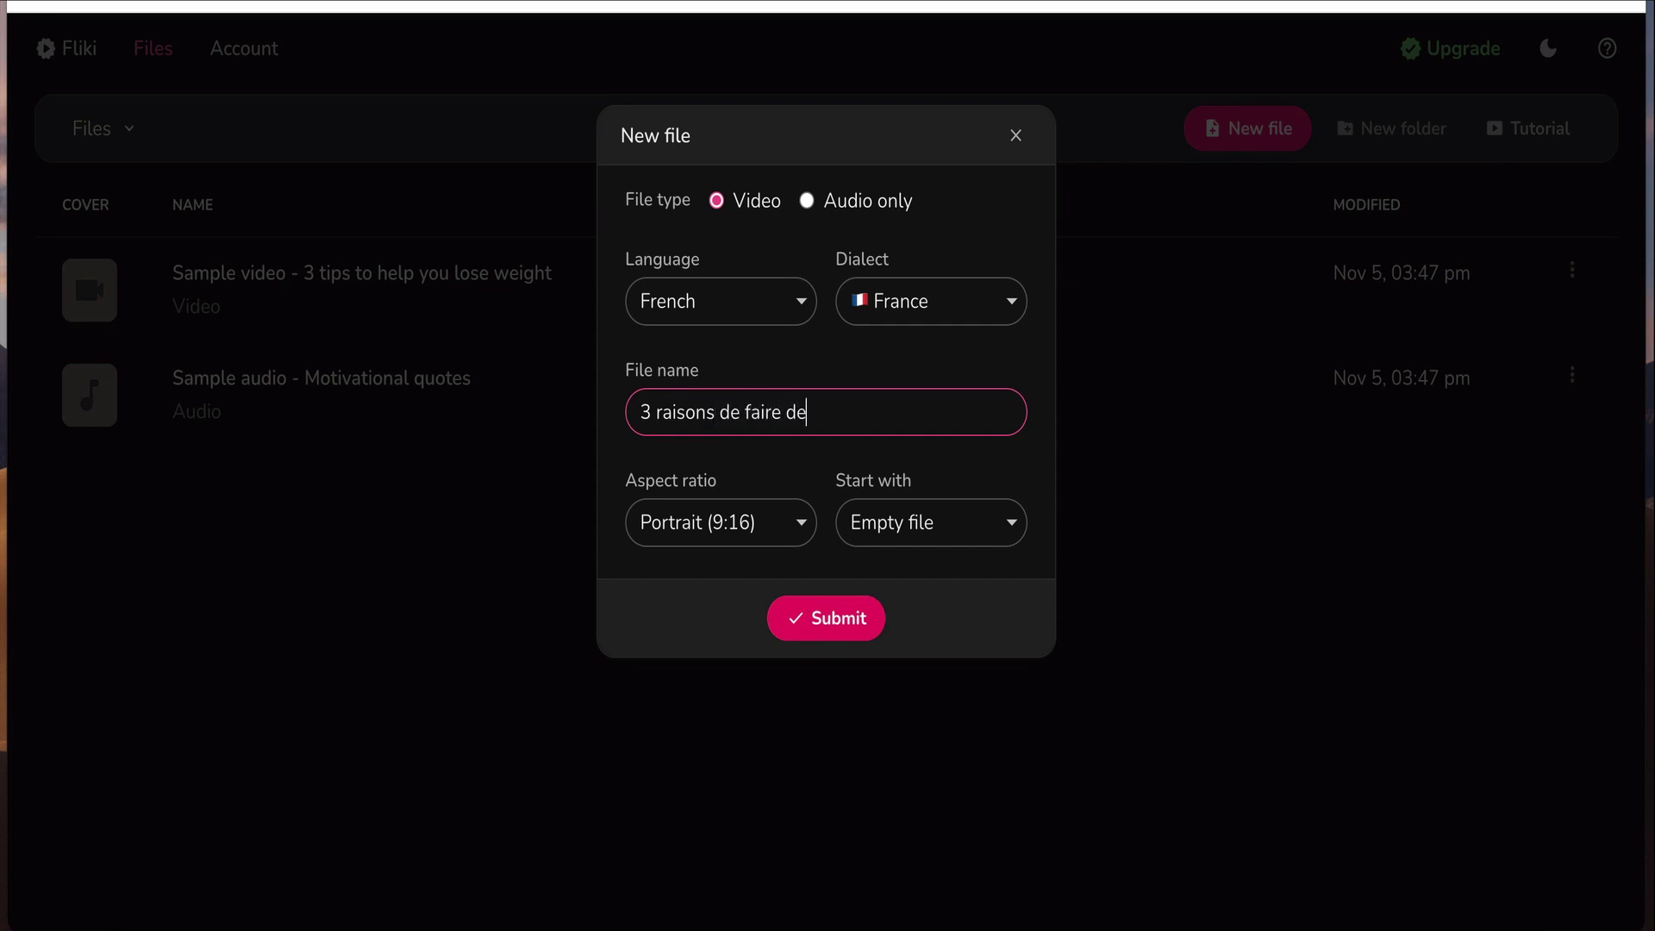
pyautogui.write('s youtube short')
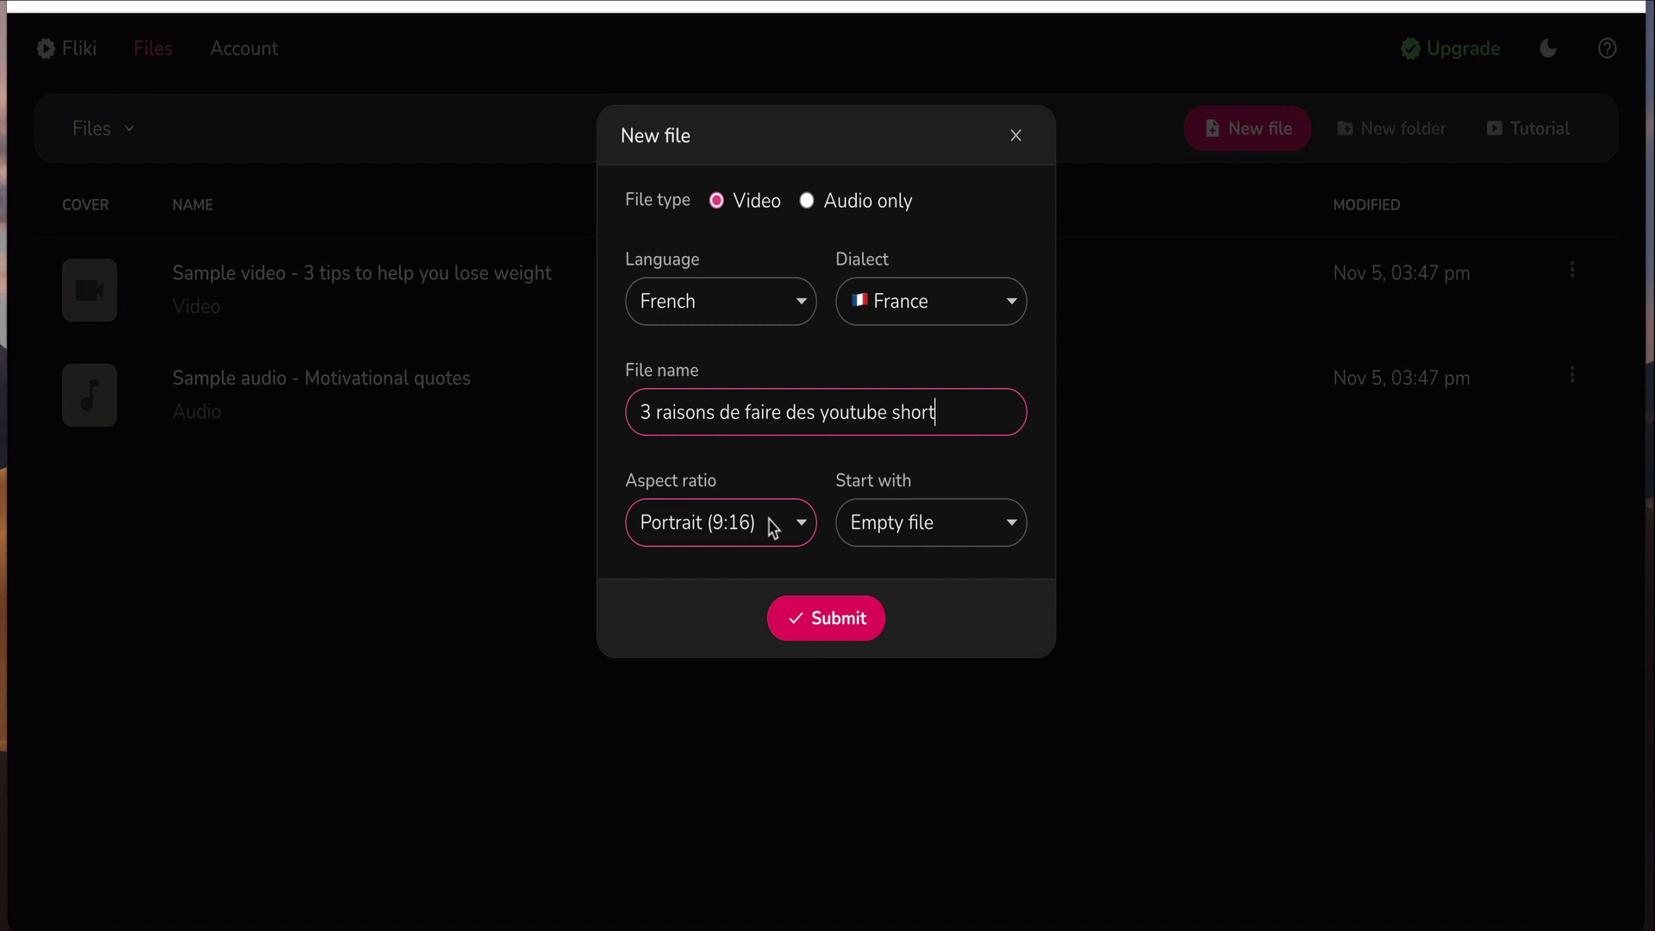
# - Review the available aspect ratios, keep Portrait (9:16), and choose Idea as the new file's starting point
pyautogui.click(774, 526)
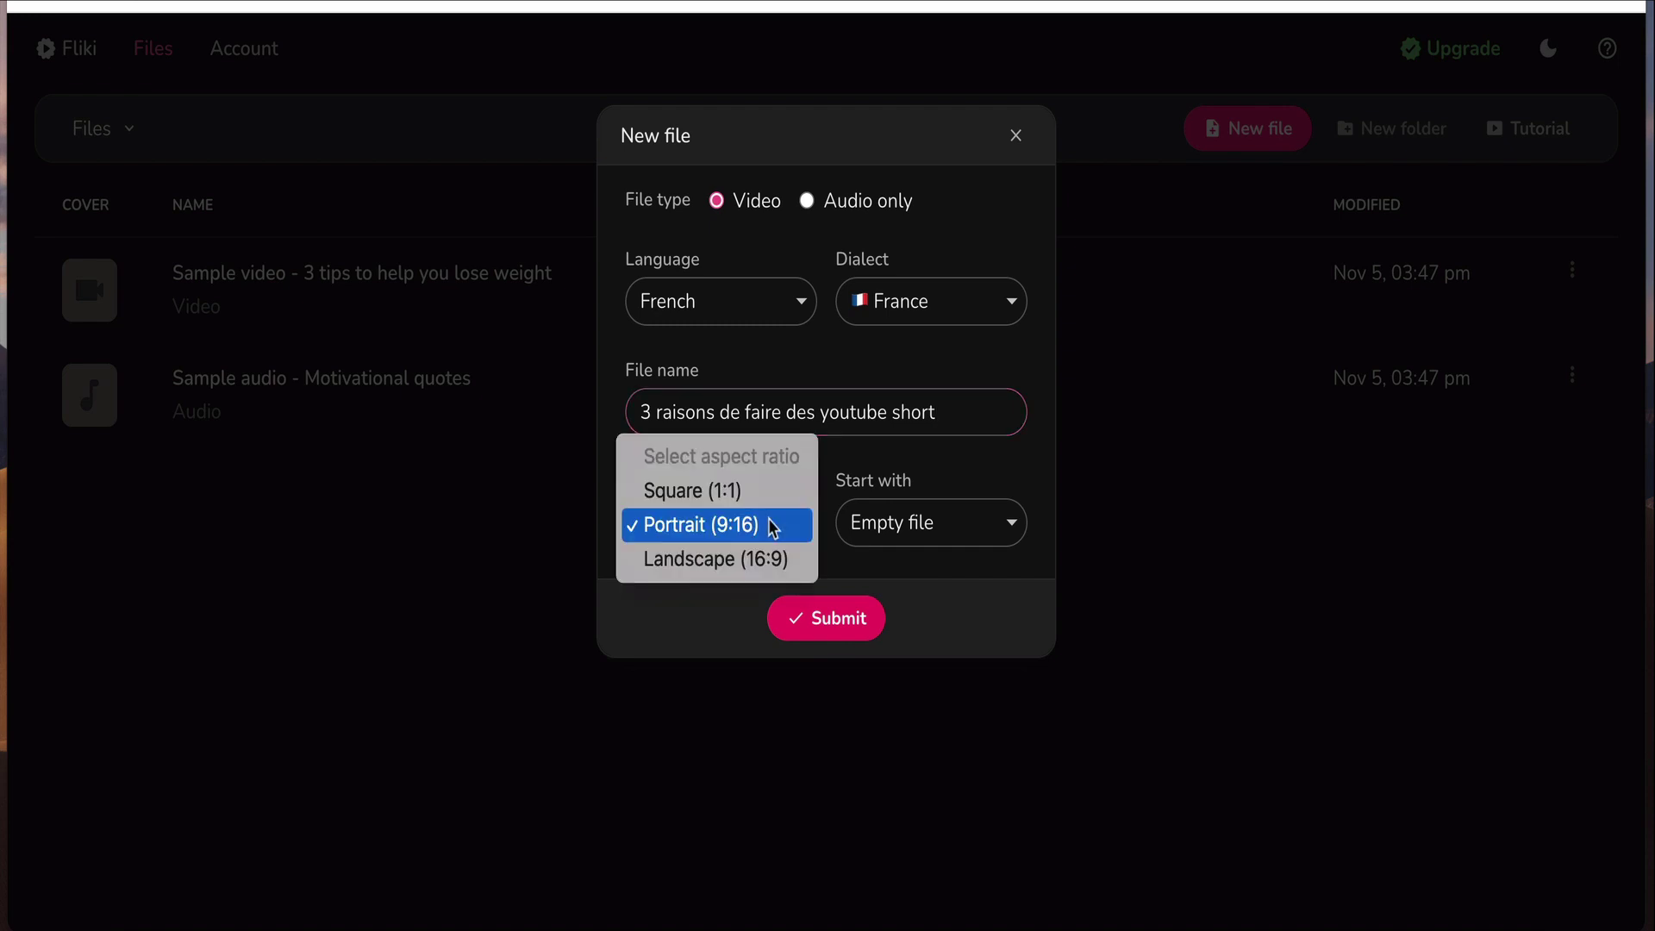
pyautogui.click(586, 501)
pyautogui.click(728, 542)
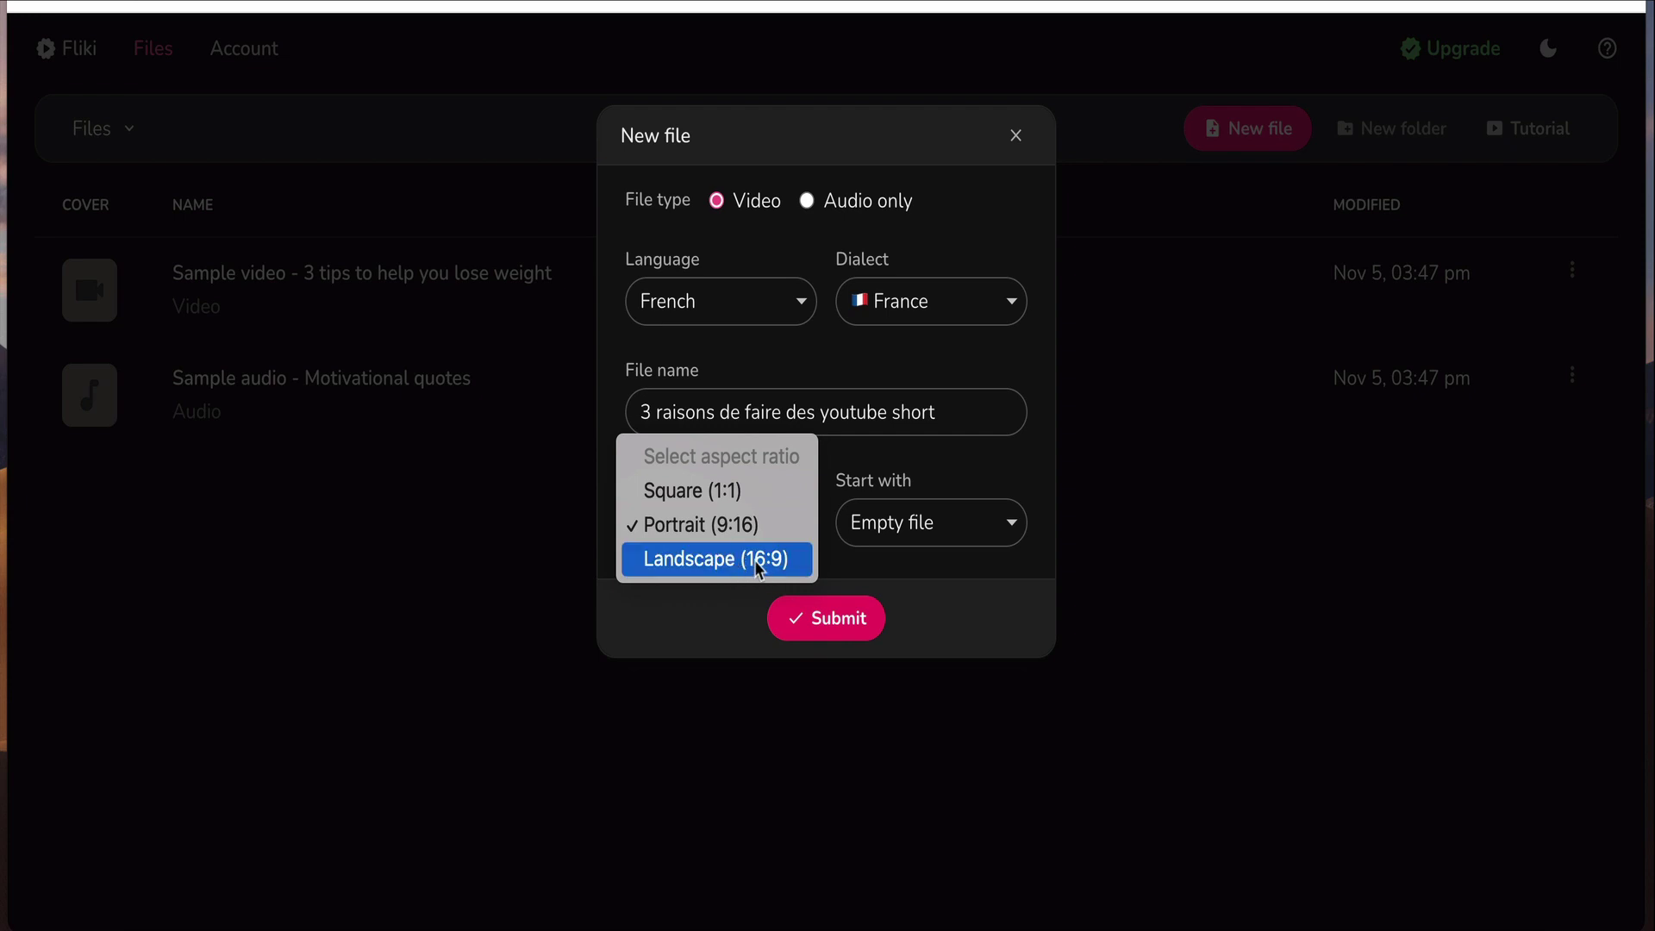
pyautogui.click(720, 525)
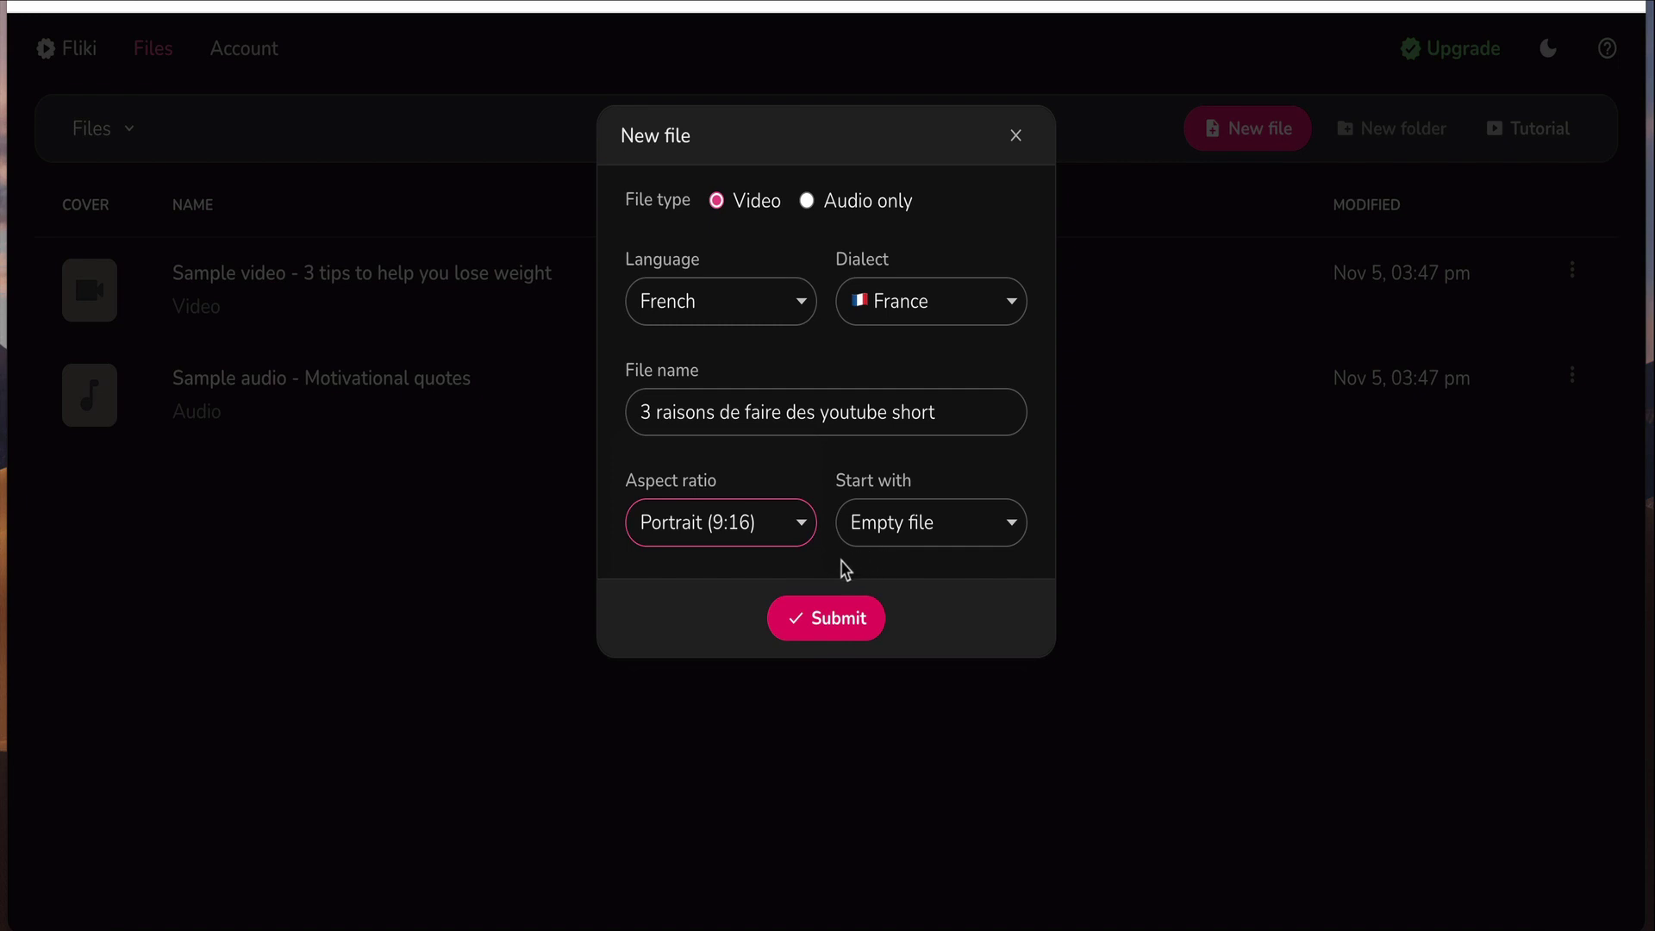
pyautogui.click(1008, 526)
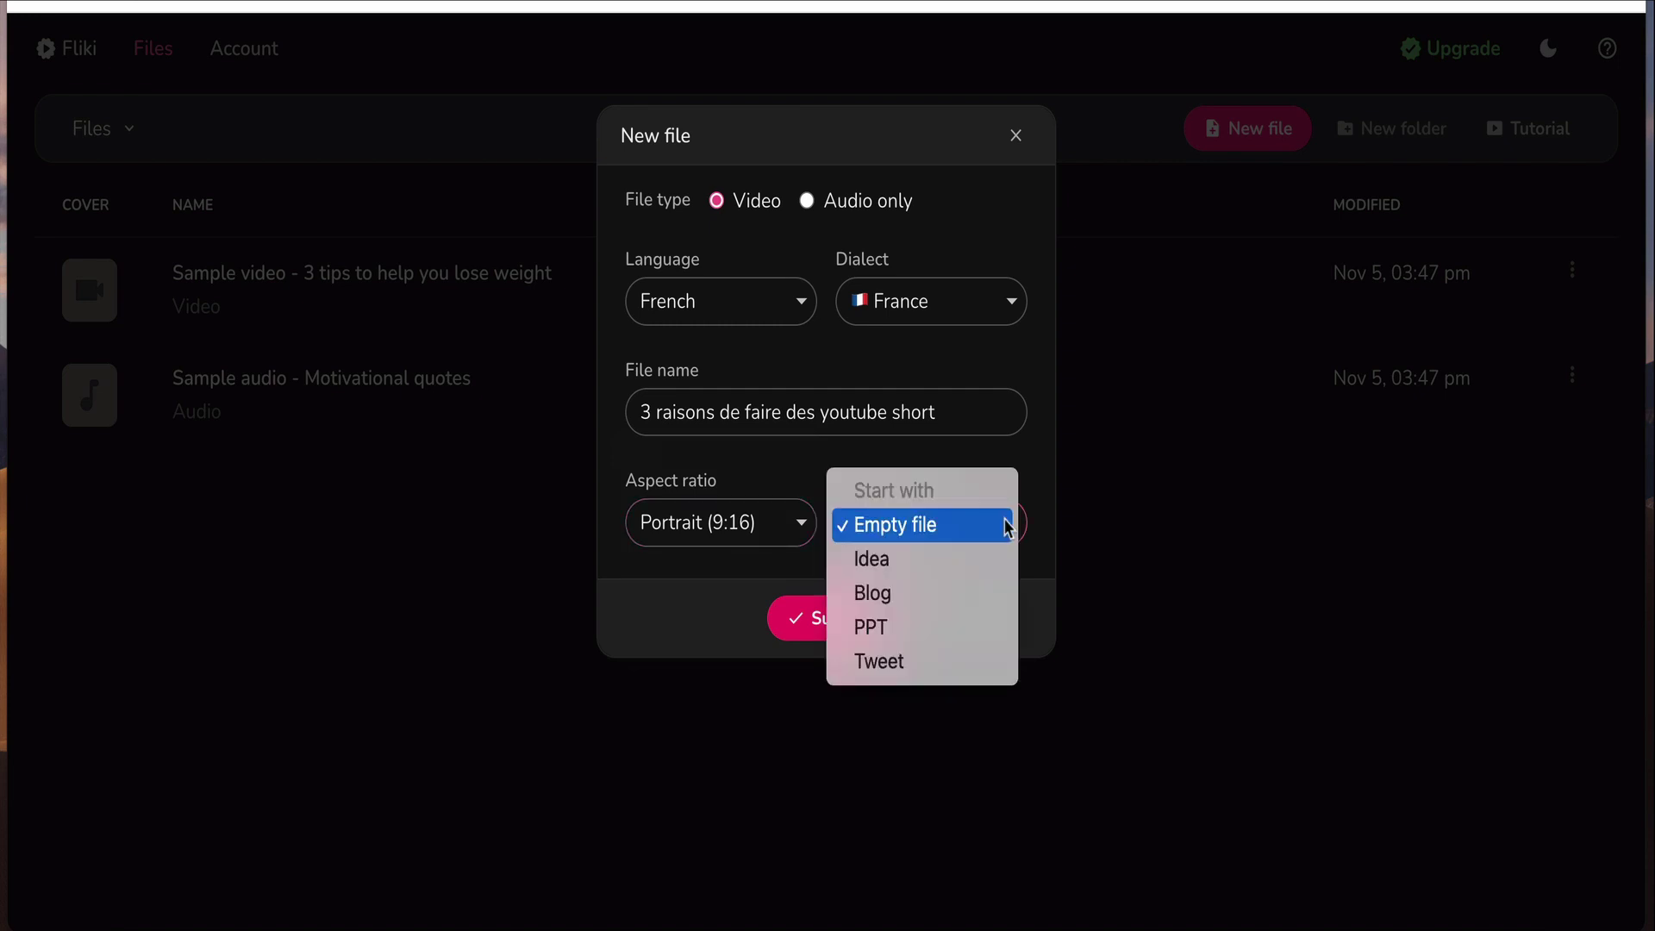
pyautogui.click(888, 561)
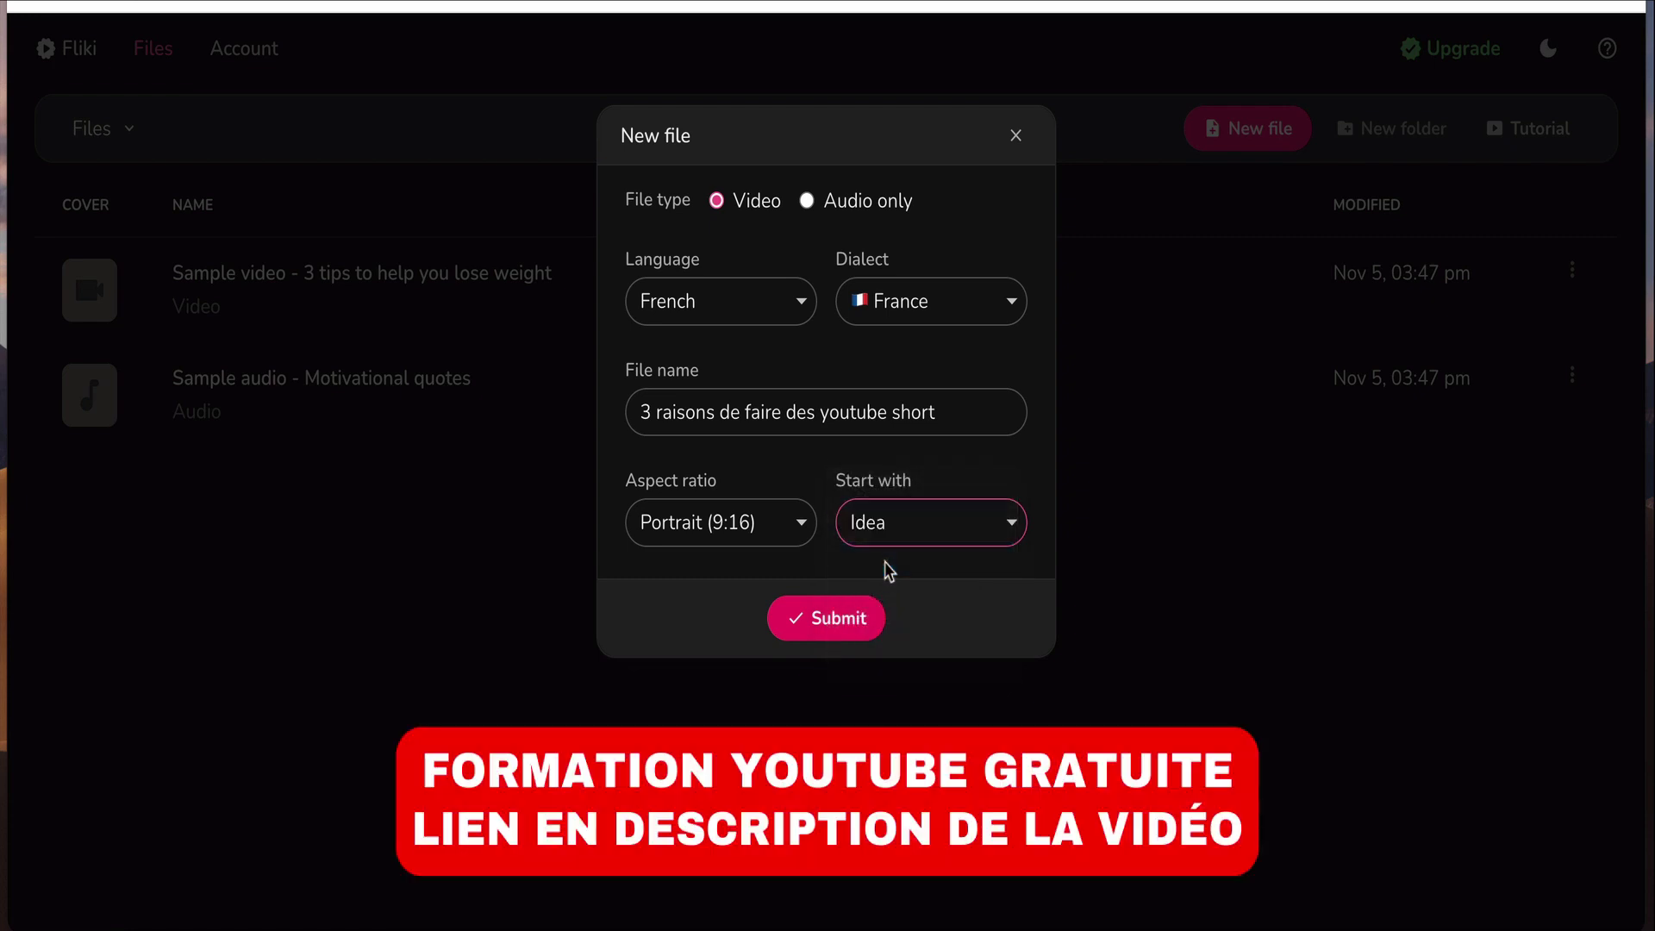
pyautogui.click(1124, 528)
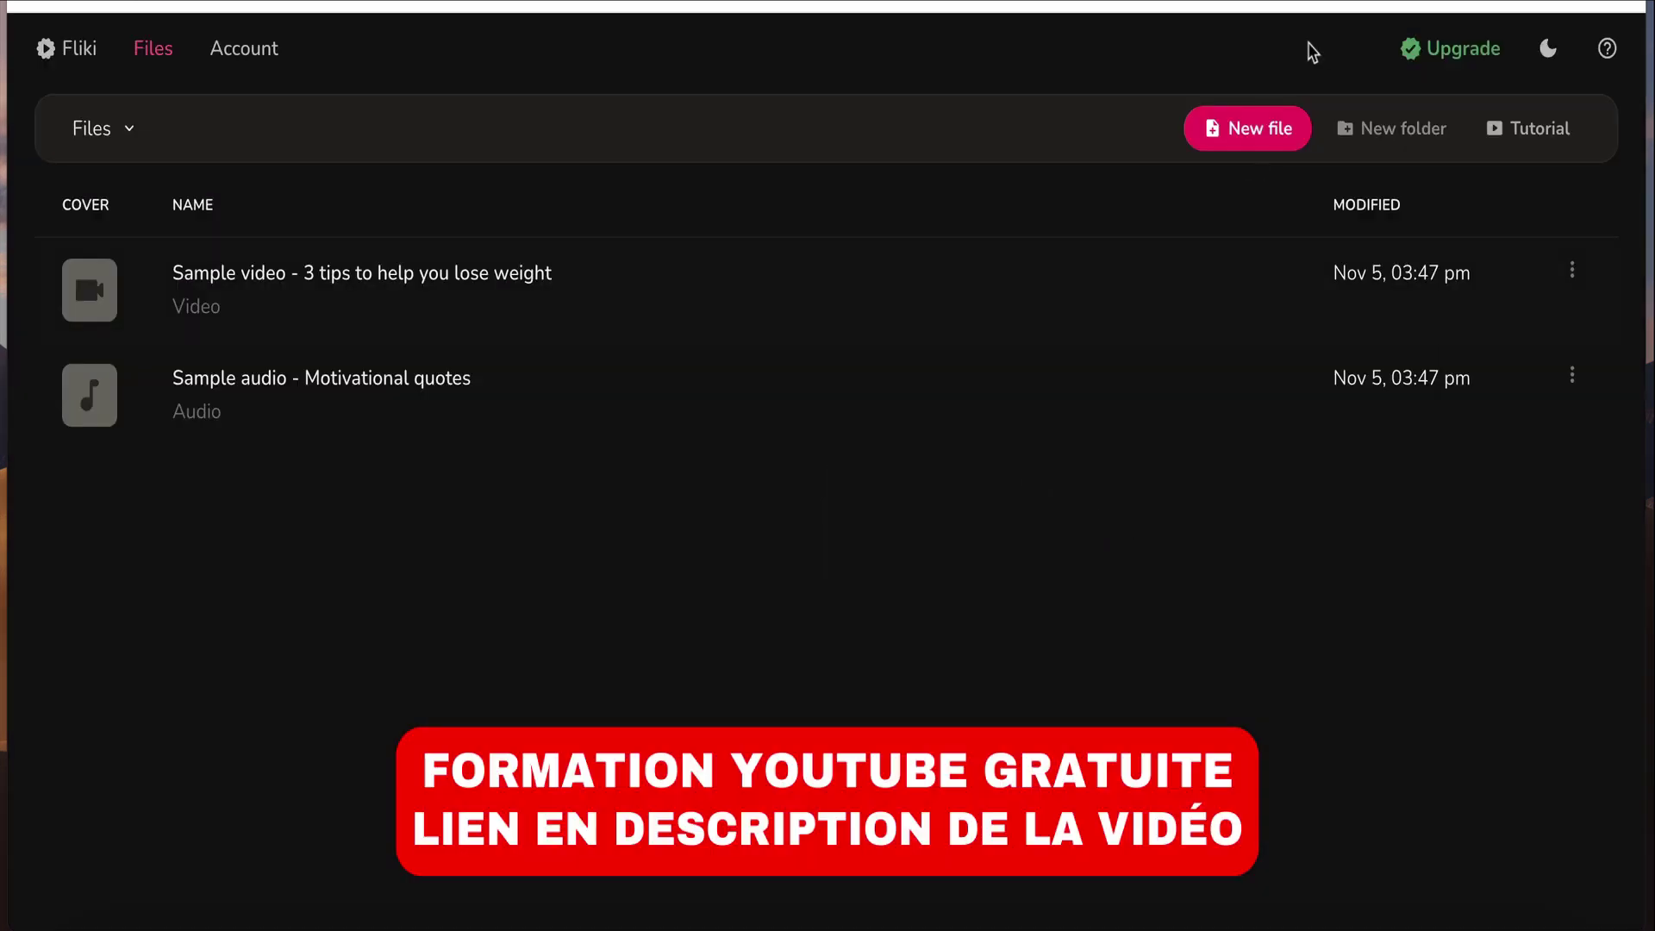
# - Create the new video file in French with the France dialect, correcting its name to "3 raisons de faire des youtube shorts"
pyautogui.click(1260, 127)
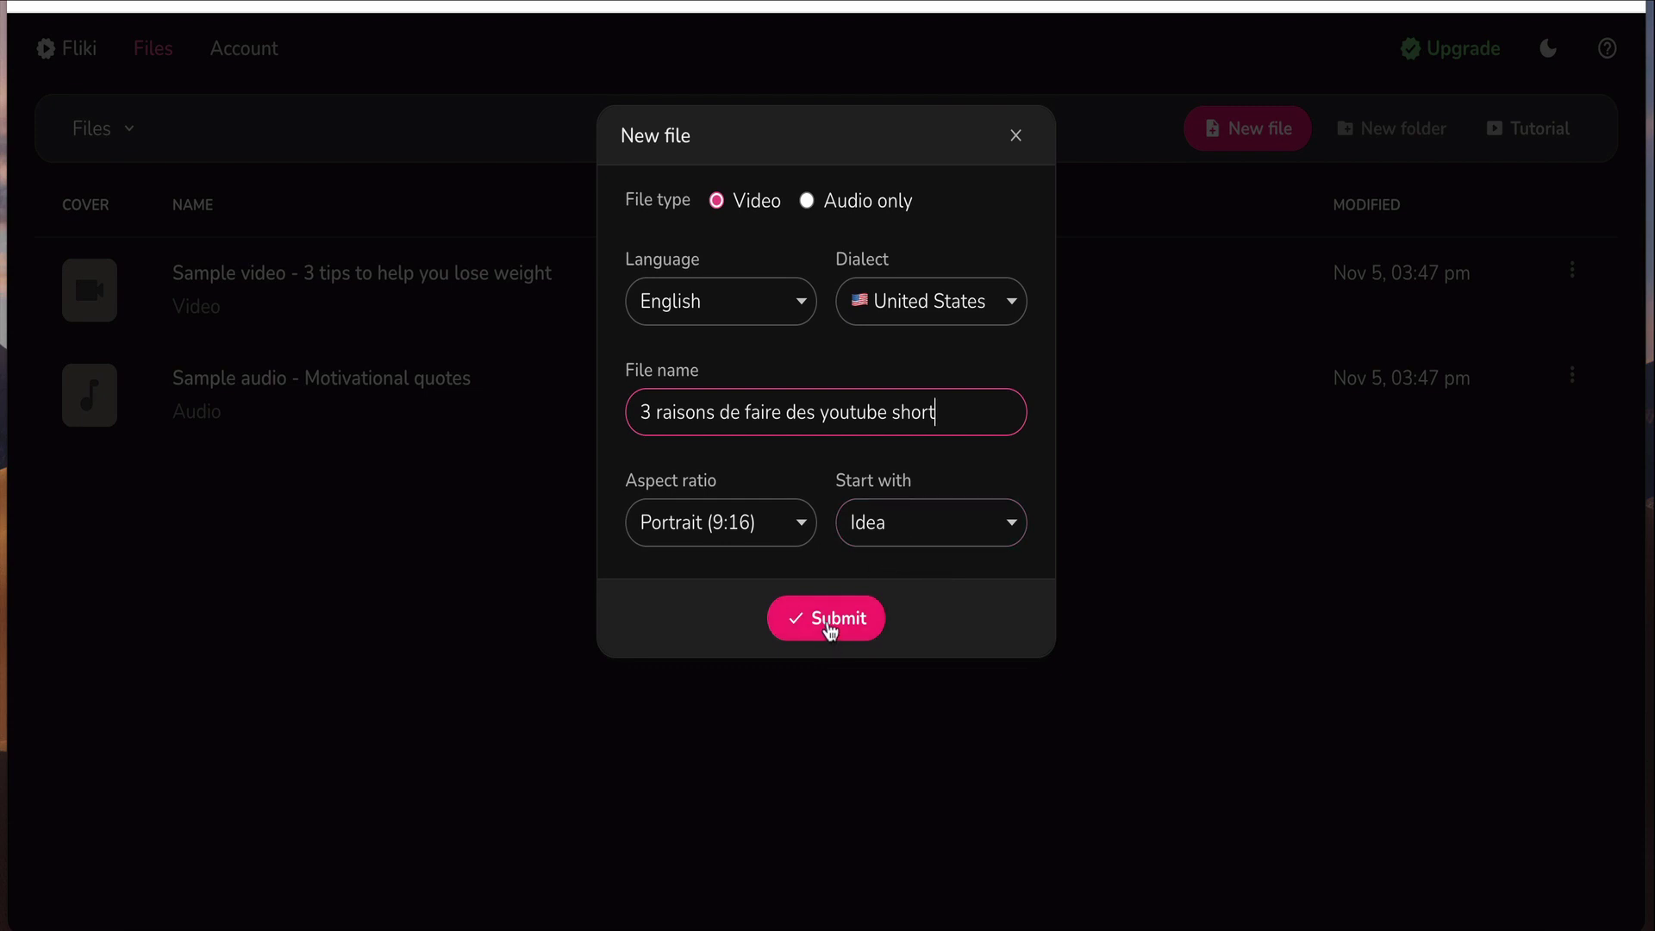
pyautogui.click(762, 301)
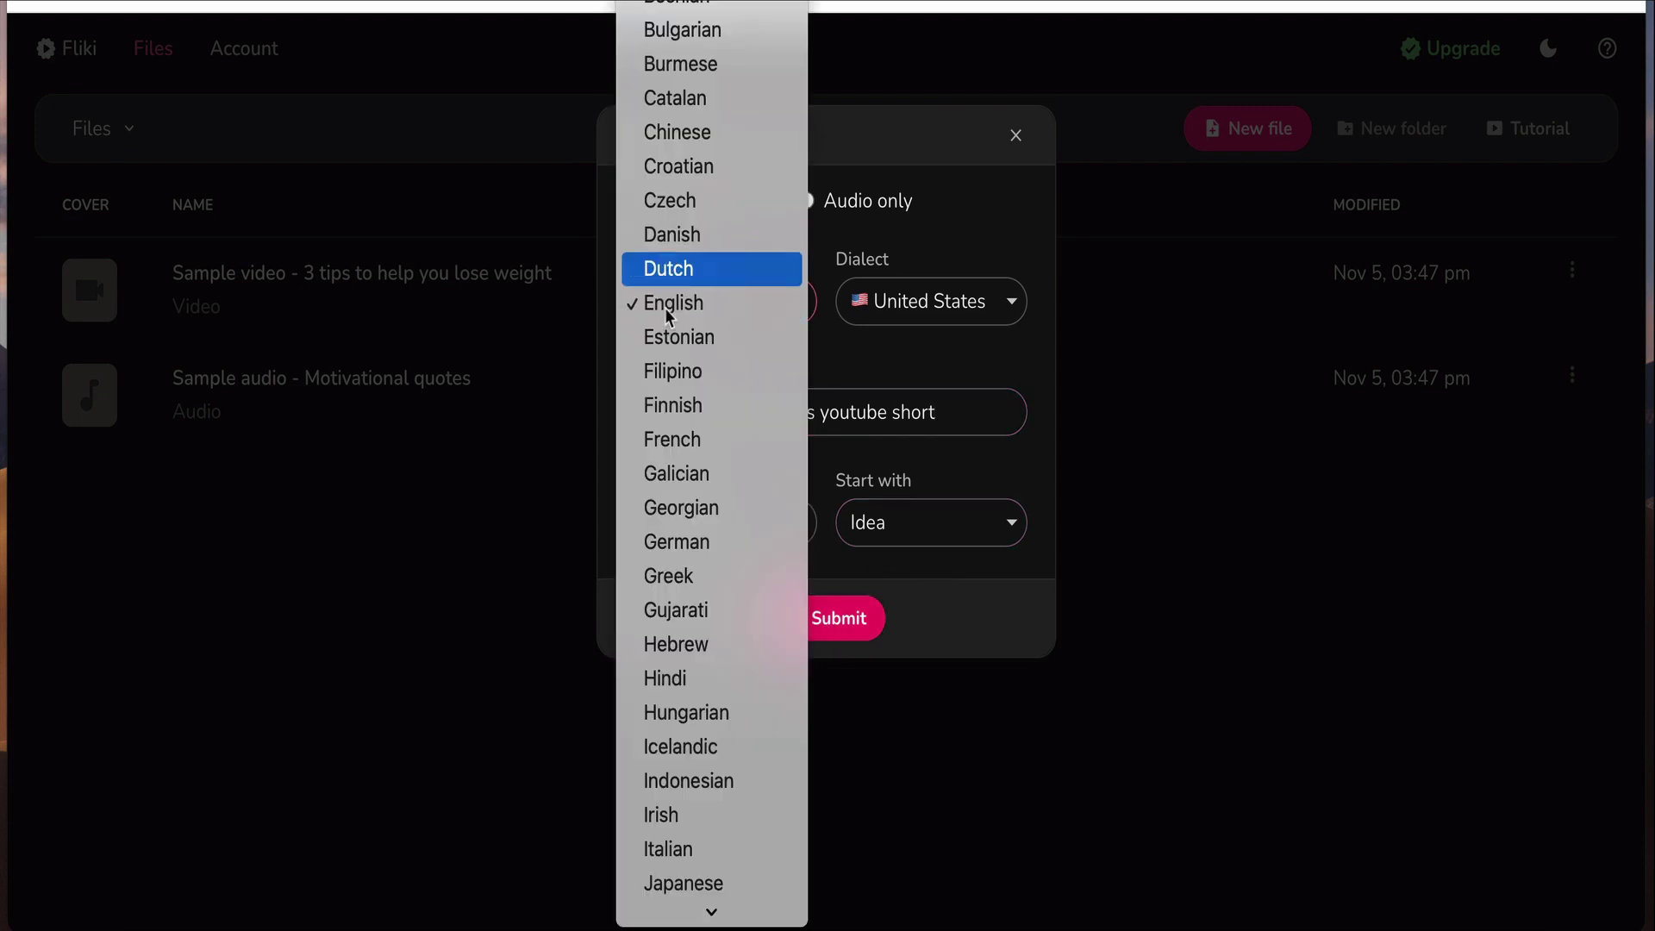
pyautogui.click(673, 439)
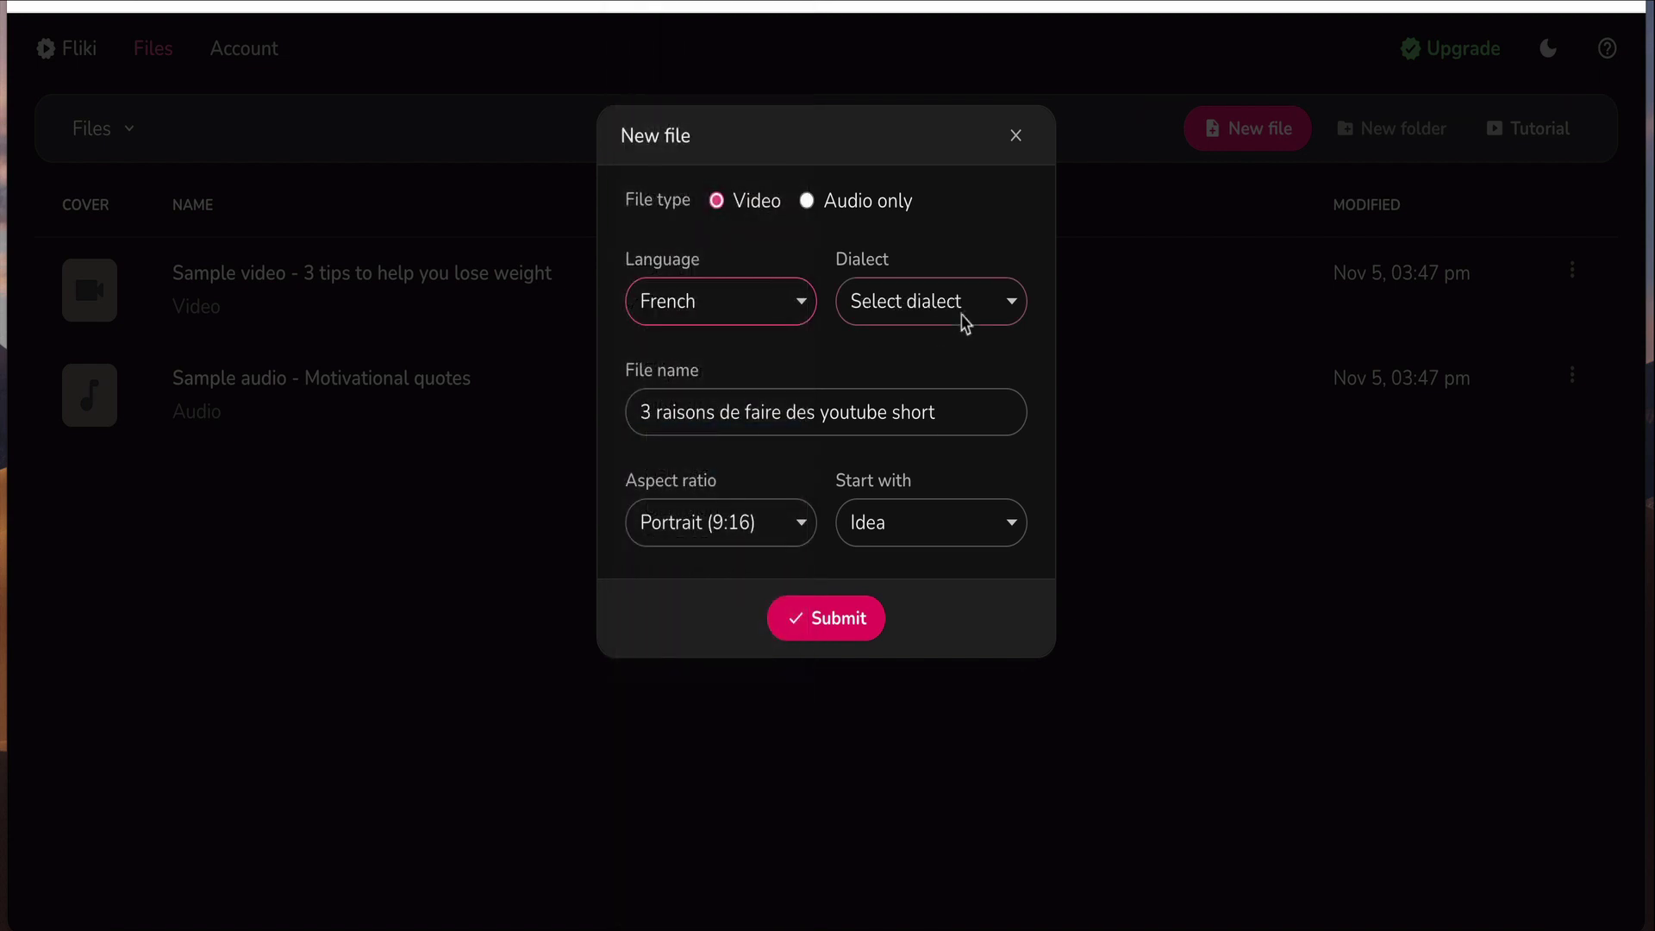
pyautogui.click(967, 306)
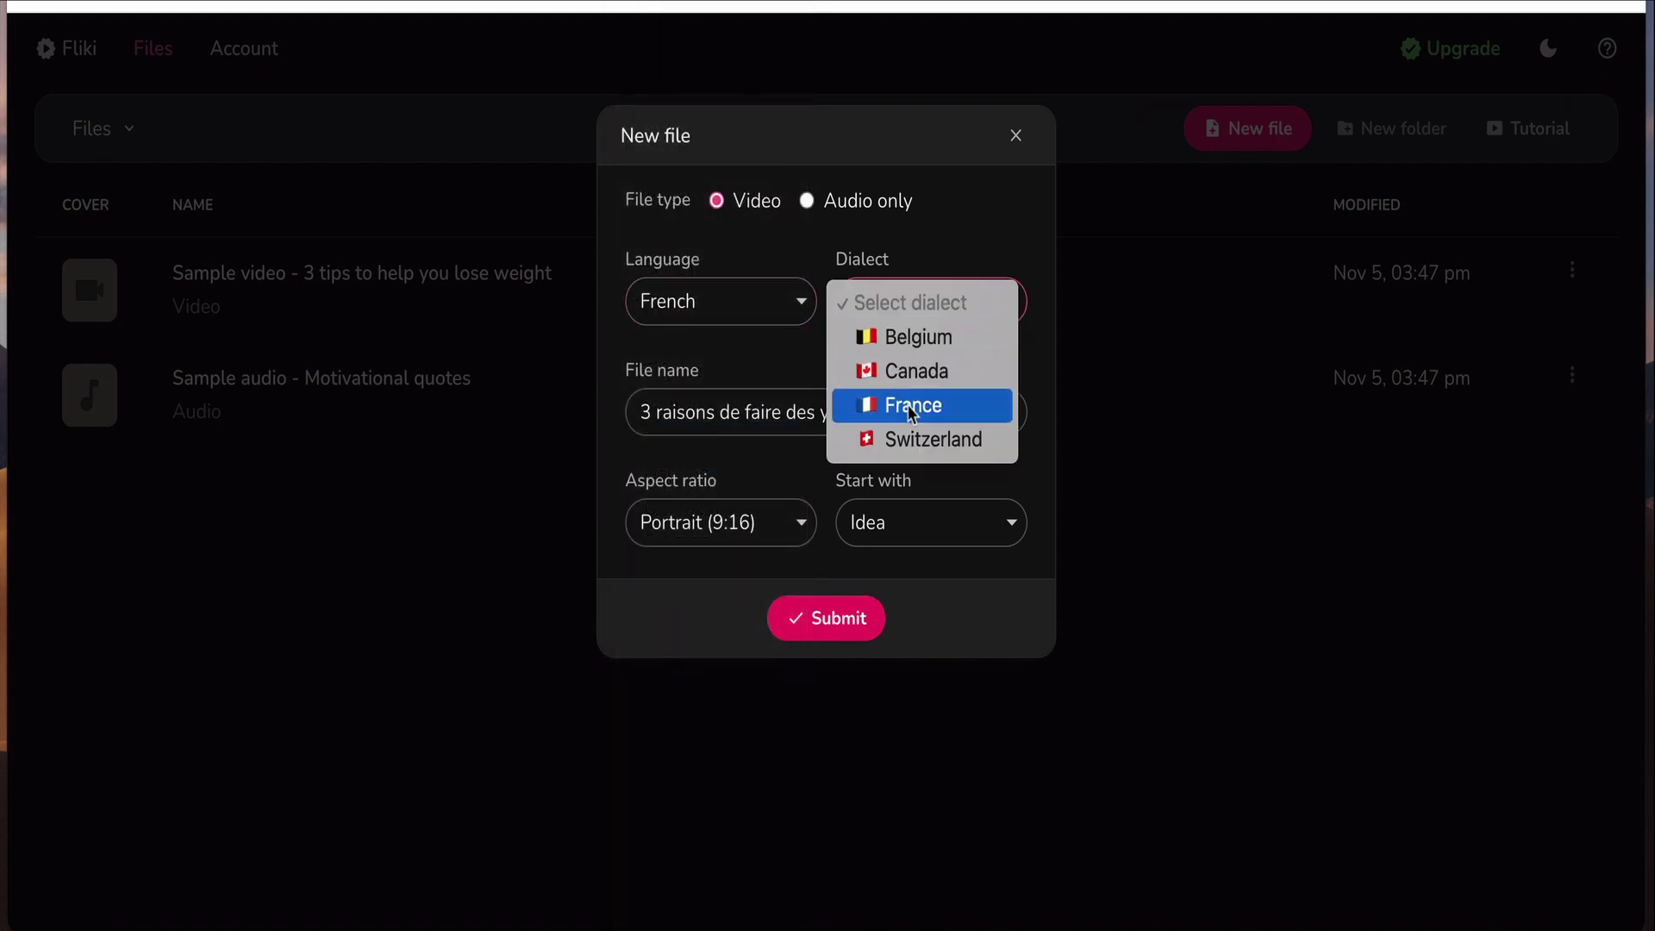
pyautogui.click(913, 407)
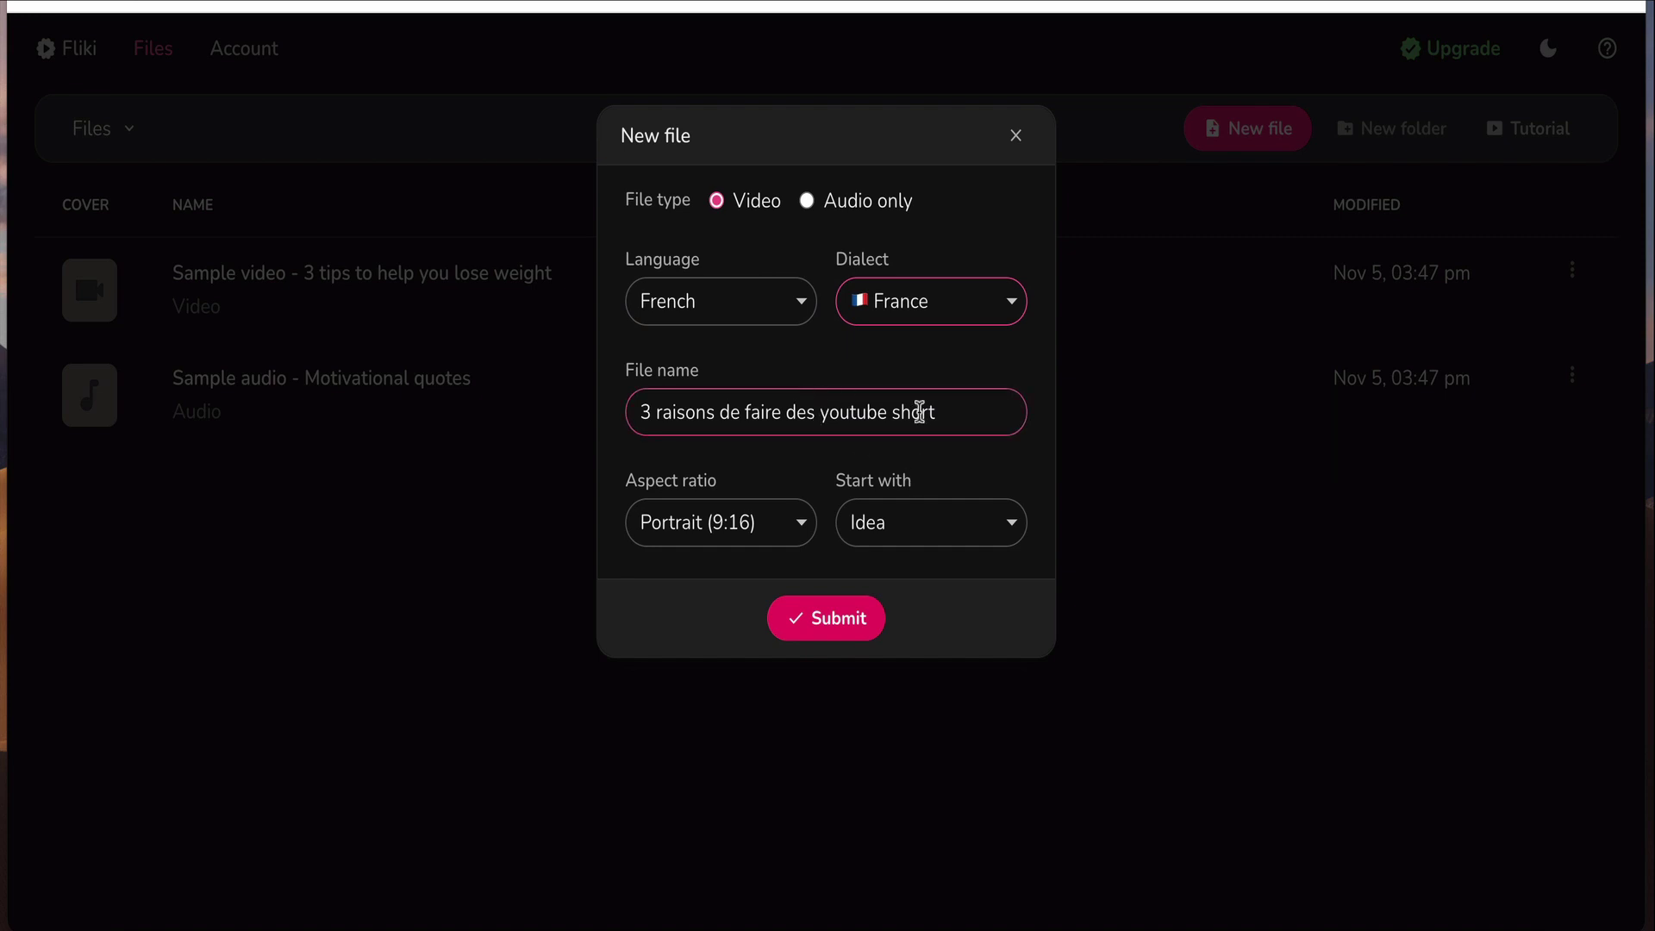
pyautogui.write('s')
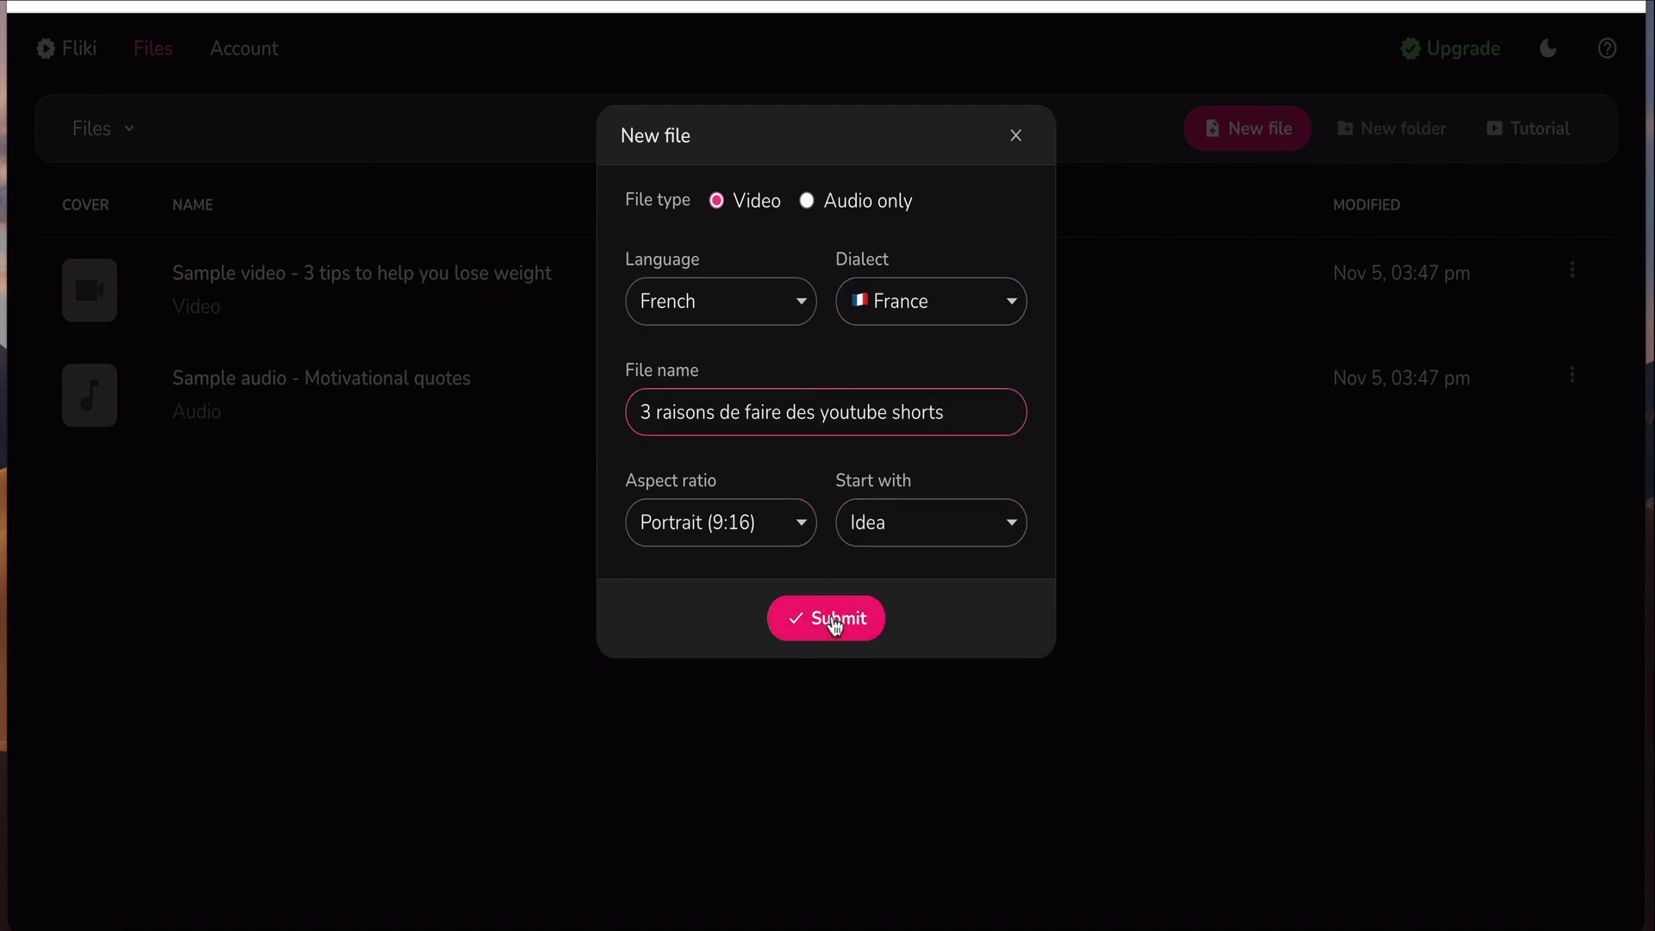
pyautogui.click(823, 629)
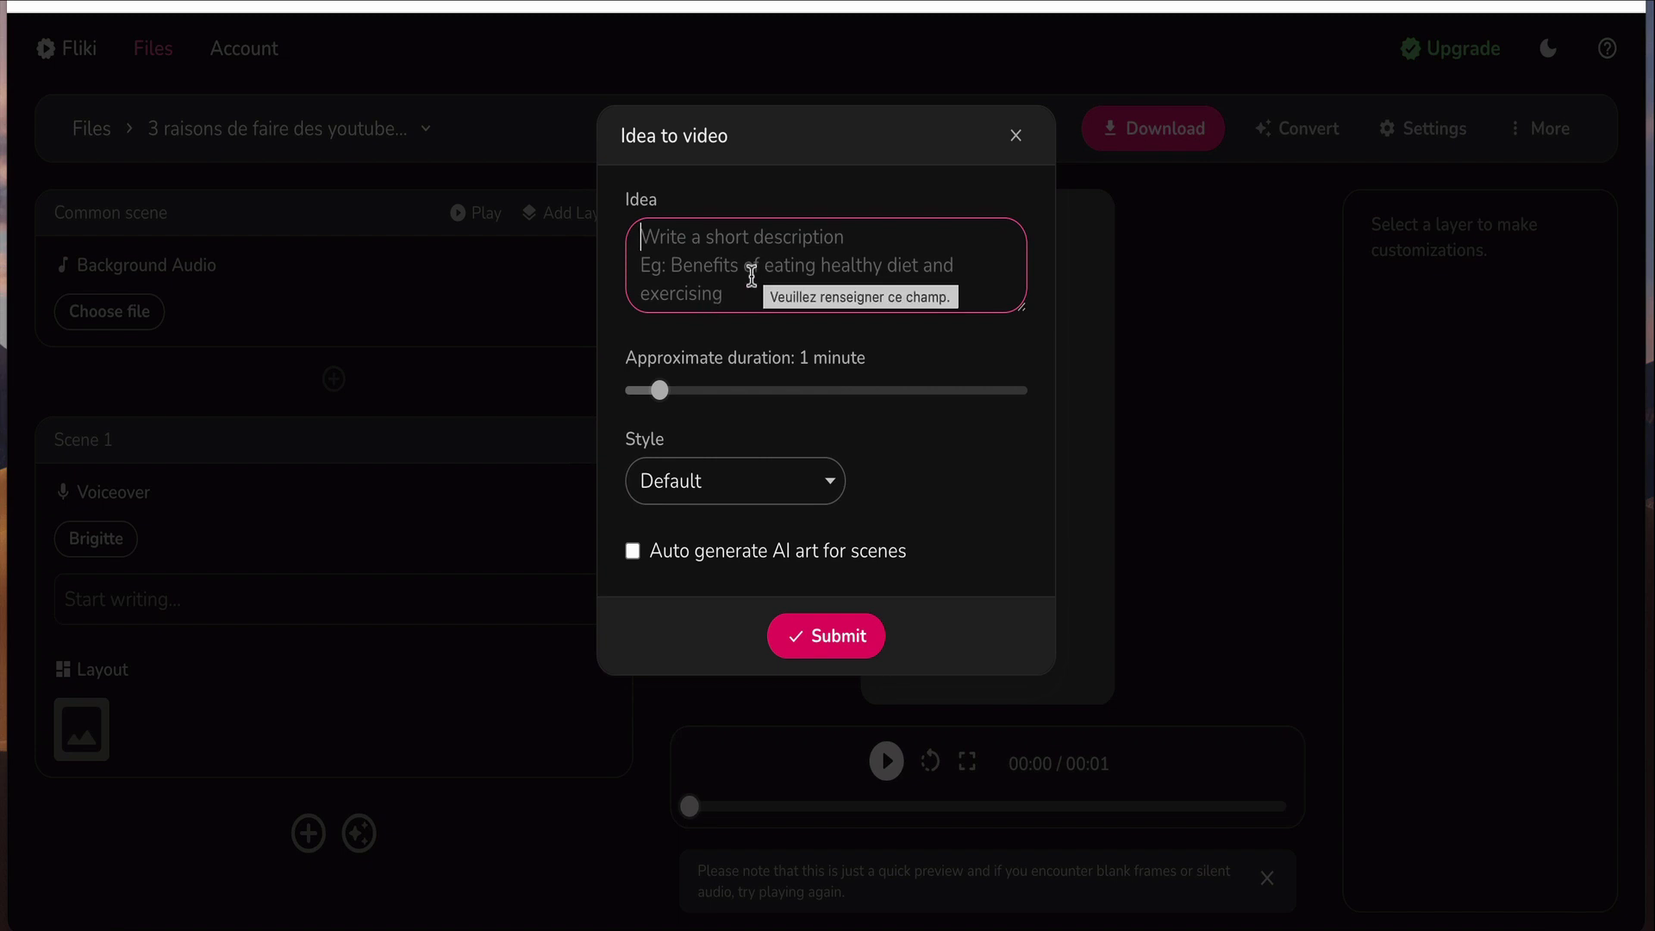
# - Enter "3 raisons de faire des youtube shorts" as the idea for the video
pyautogui.click(765, 293)
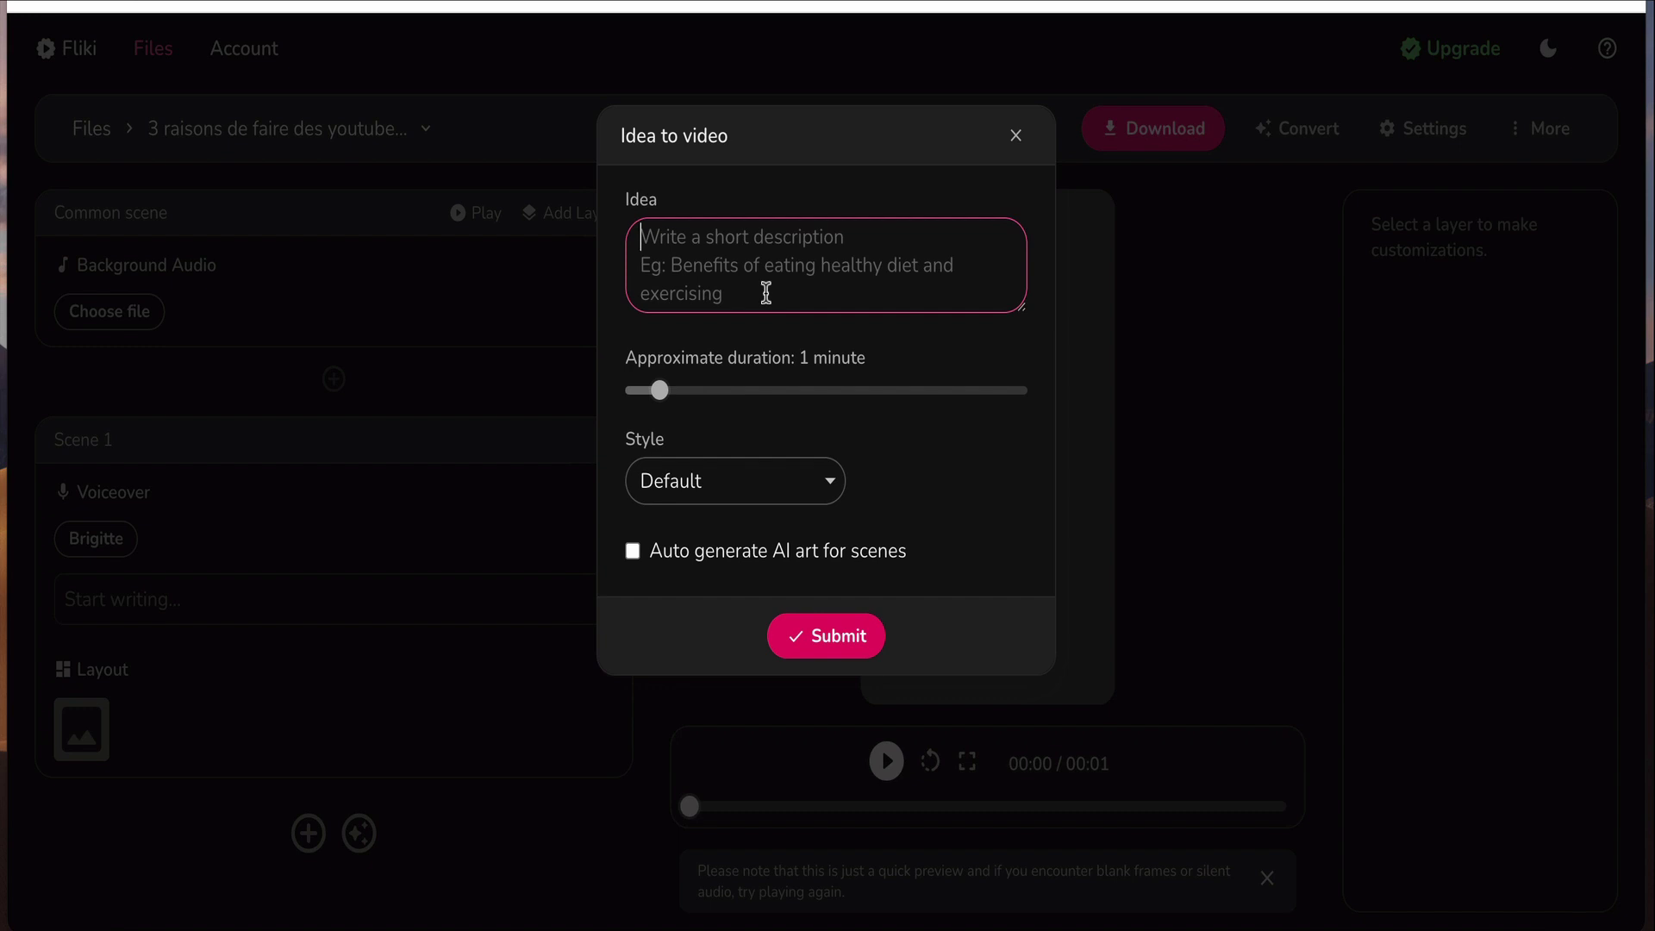
pyautogui.write('3 ra')
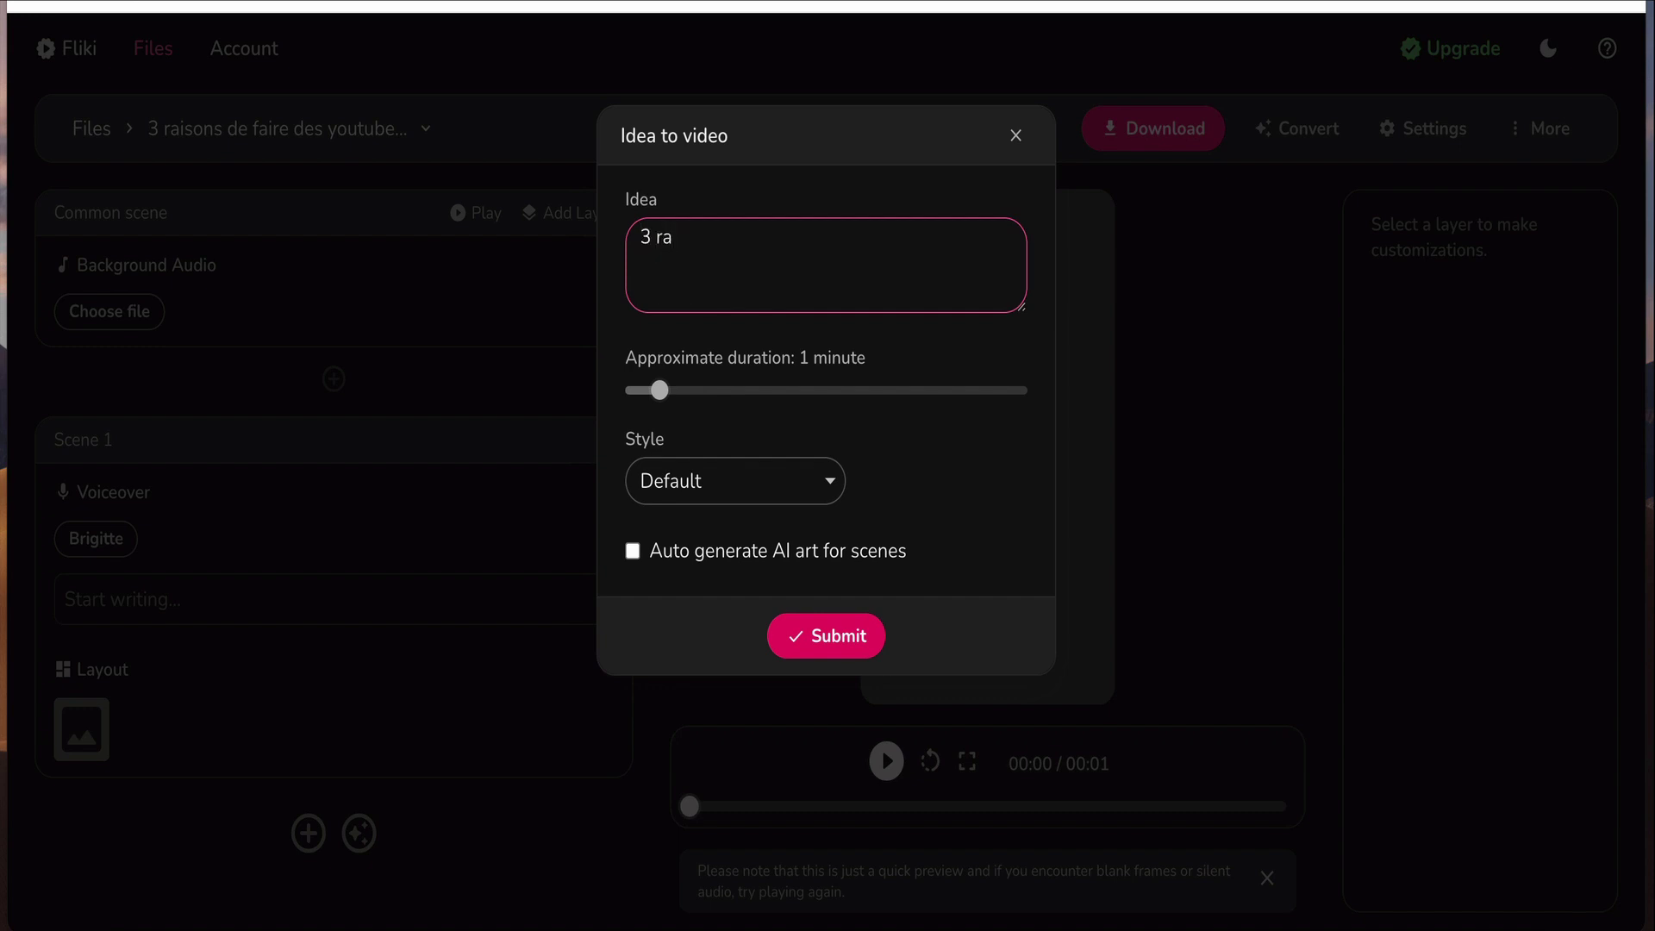
pyautogui.write('ison')
pyautogui.write('s de faire d')
pyautogui.write('s')
pyautogui.write('s ')
pyautogui.write('youtube ')
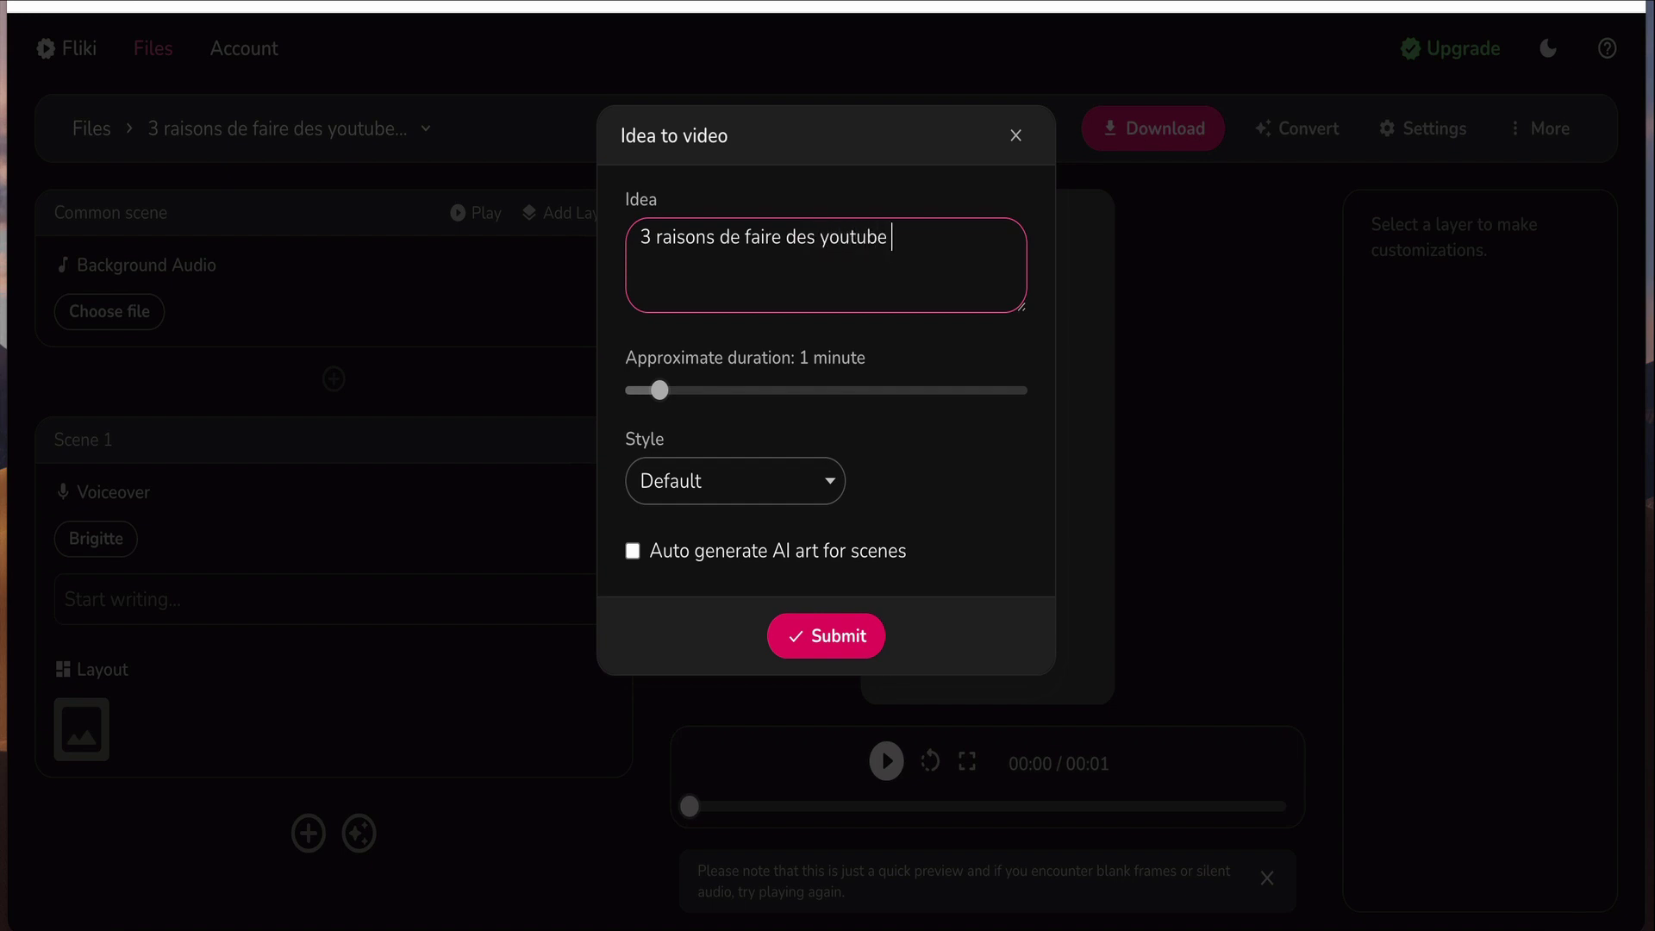
pyautogui.write('shrots')
pyautogui.press('BackSpace')
pyautogui.press('BackSpace')
pyautogui.write('orts')
# - Try an approximate duration of 2 minutes and review the paid plans' features and prices on the pricing page
pyautogui.moveTo(661, 390)
pyautogui.mouseDown()
pyautogui.moveTo(750, 405)
pyautogui.moveTo(659, 410)
pyautogui.moveTo(711, 395)
pyautogui.moveTo(684, 396)
pyautogui.mouseUp()
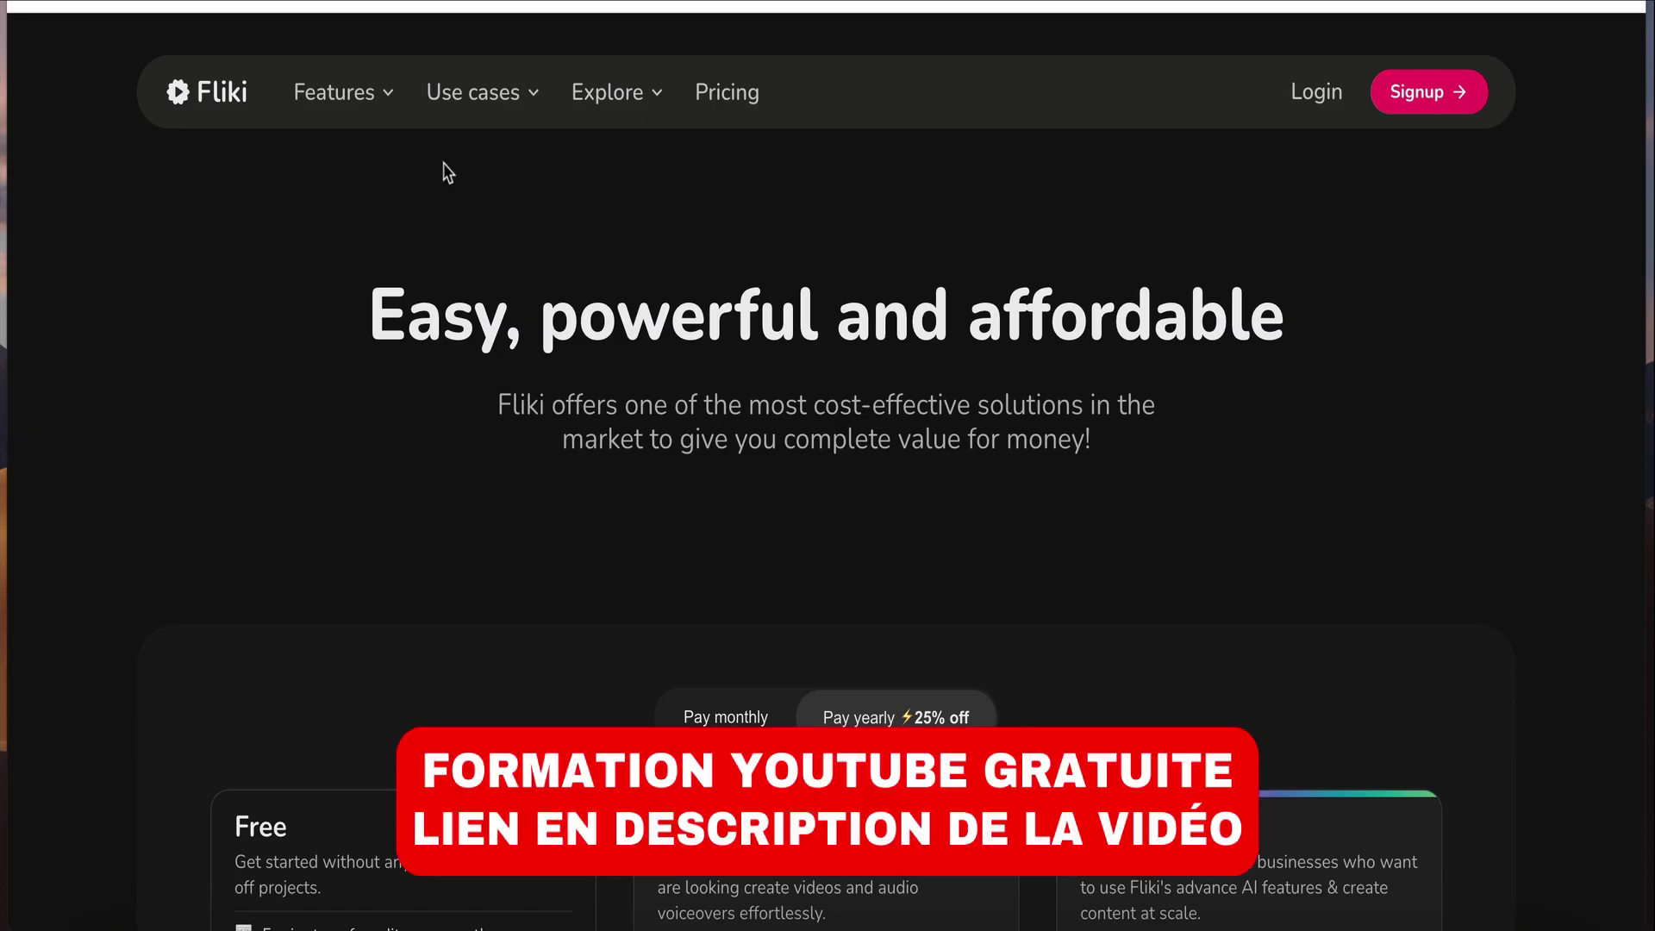
pyautogui.scroll(-5, 795, 561)
pyautogui.tripleClick(795, 561)
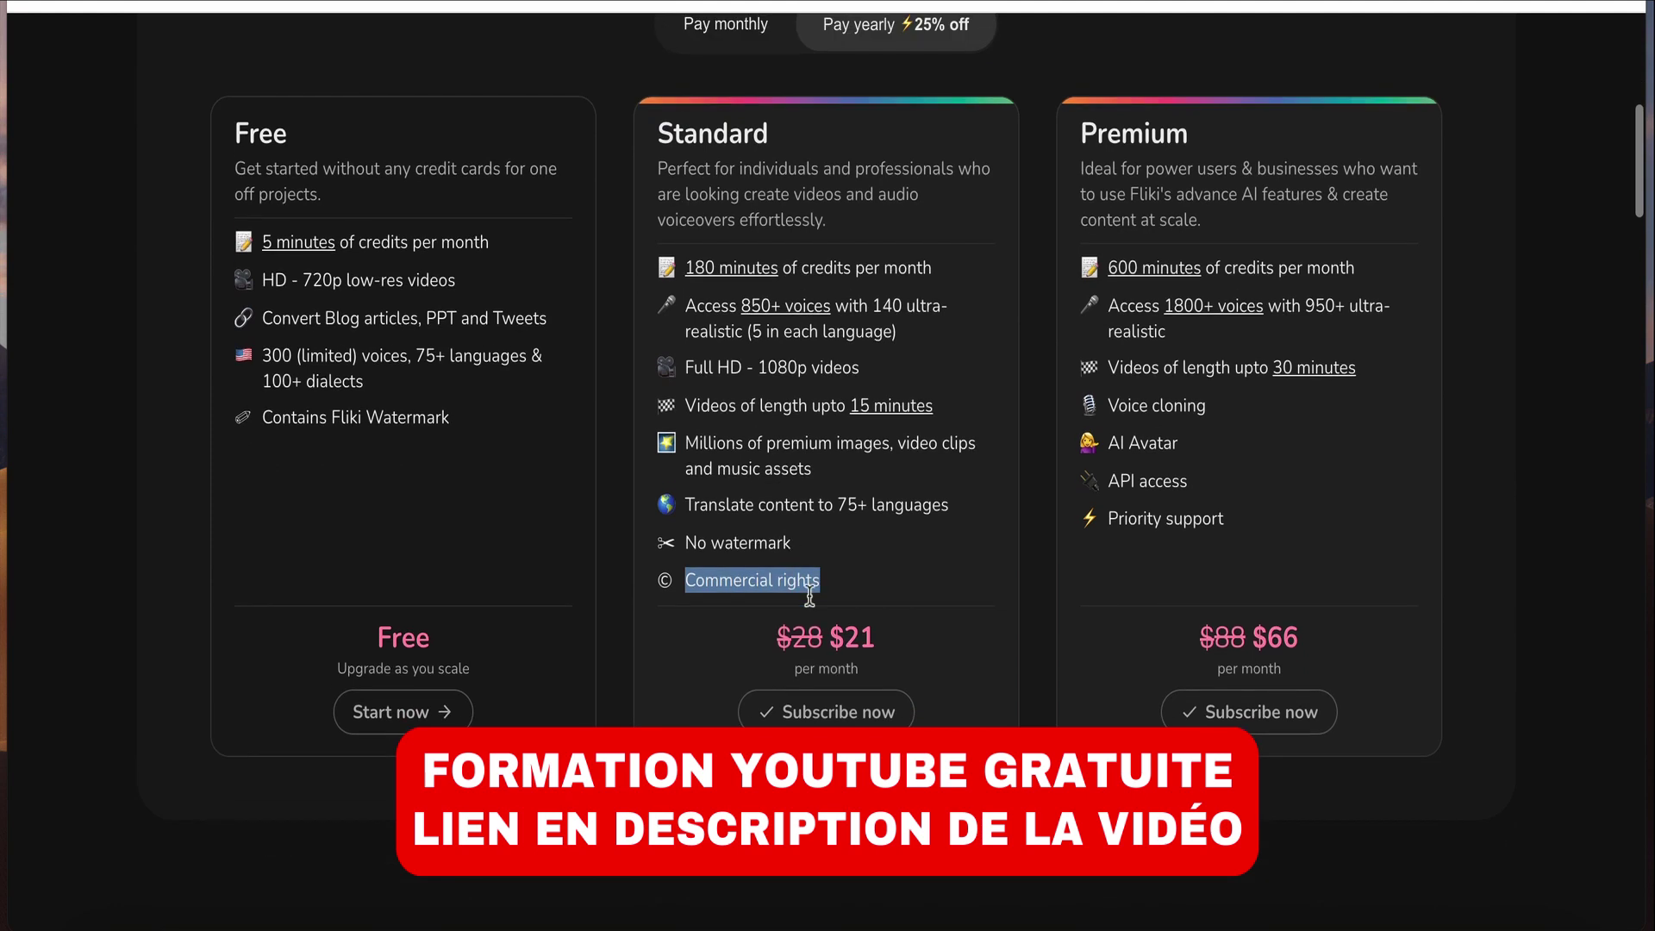
pyautogui.click(887, 658)
pyautogui.tripleClick(885, 659)
pyautogui.click(886, 659)
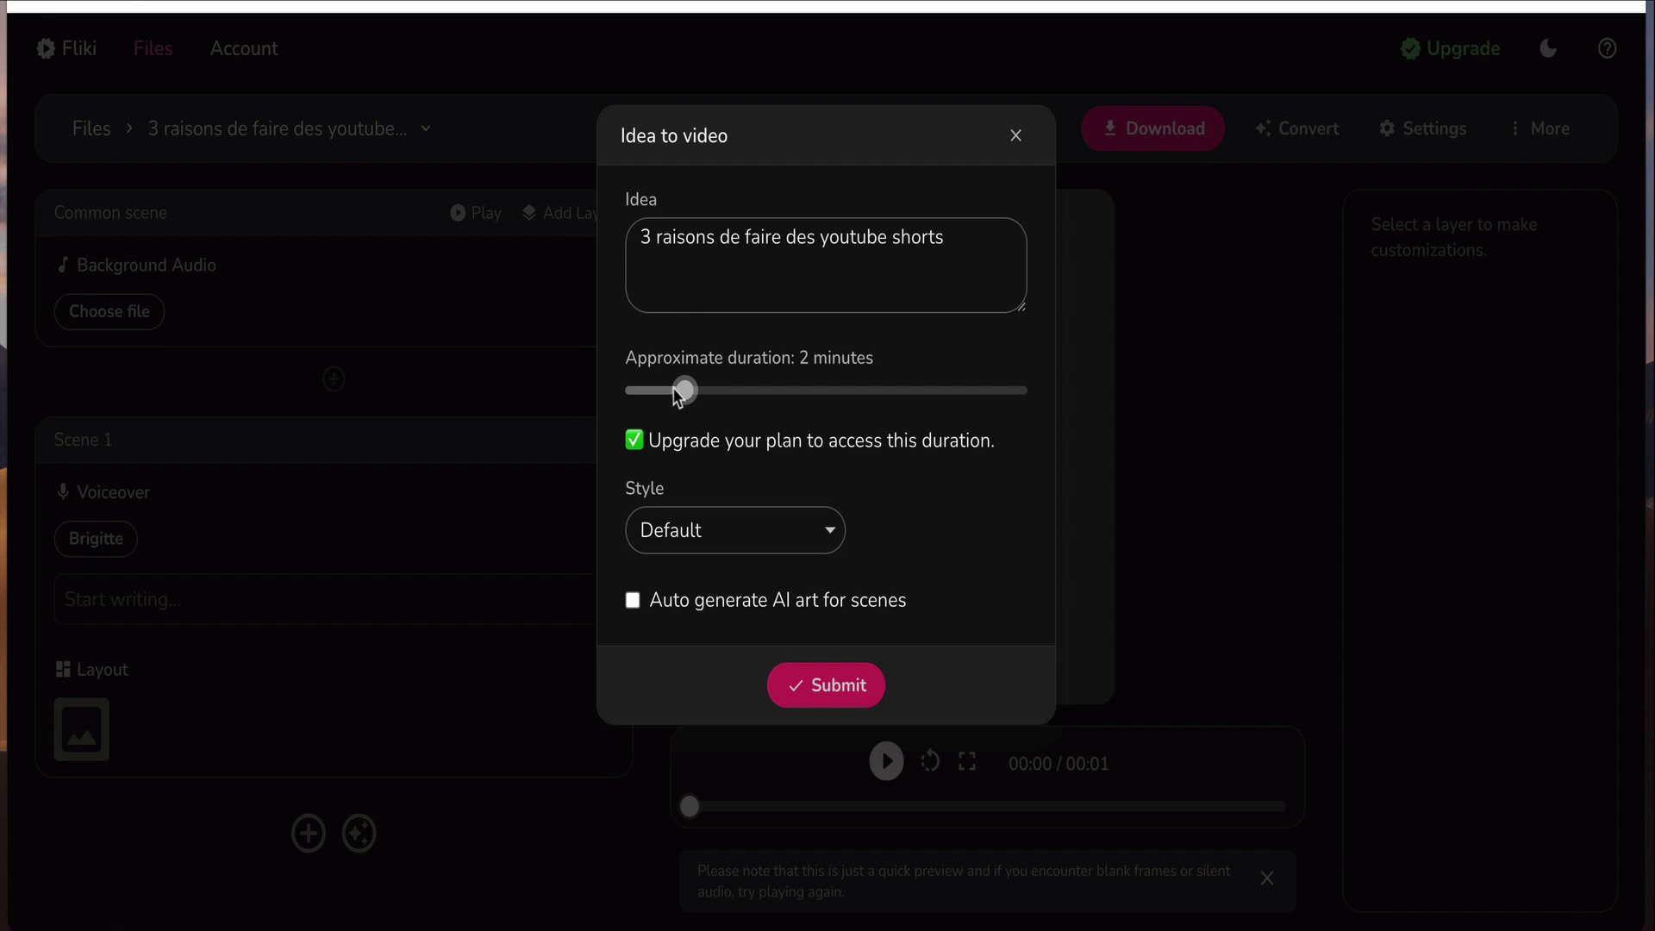
# - Set the video's approximate duration to 1 minute and its style to Tutorial
pyautogui.moveTo(671, 395); pyautogui.dragTo(660, 390)
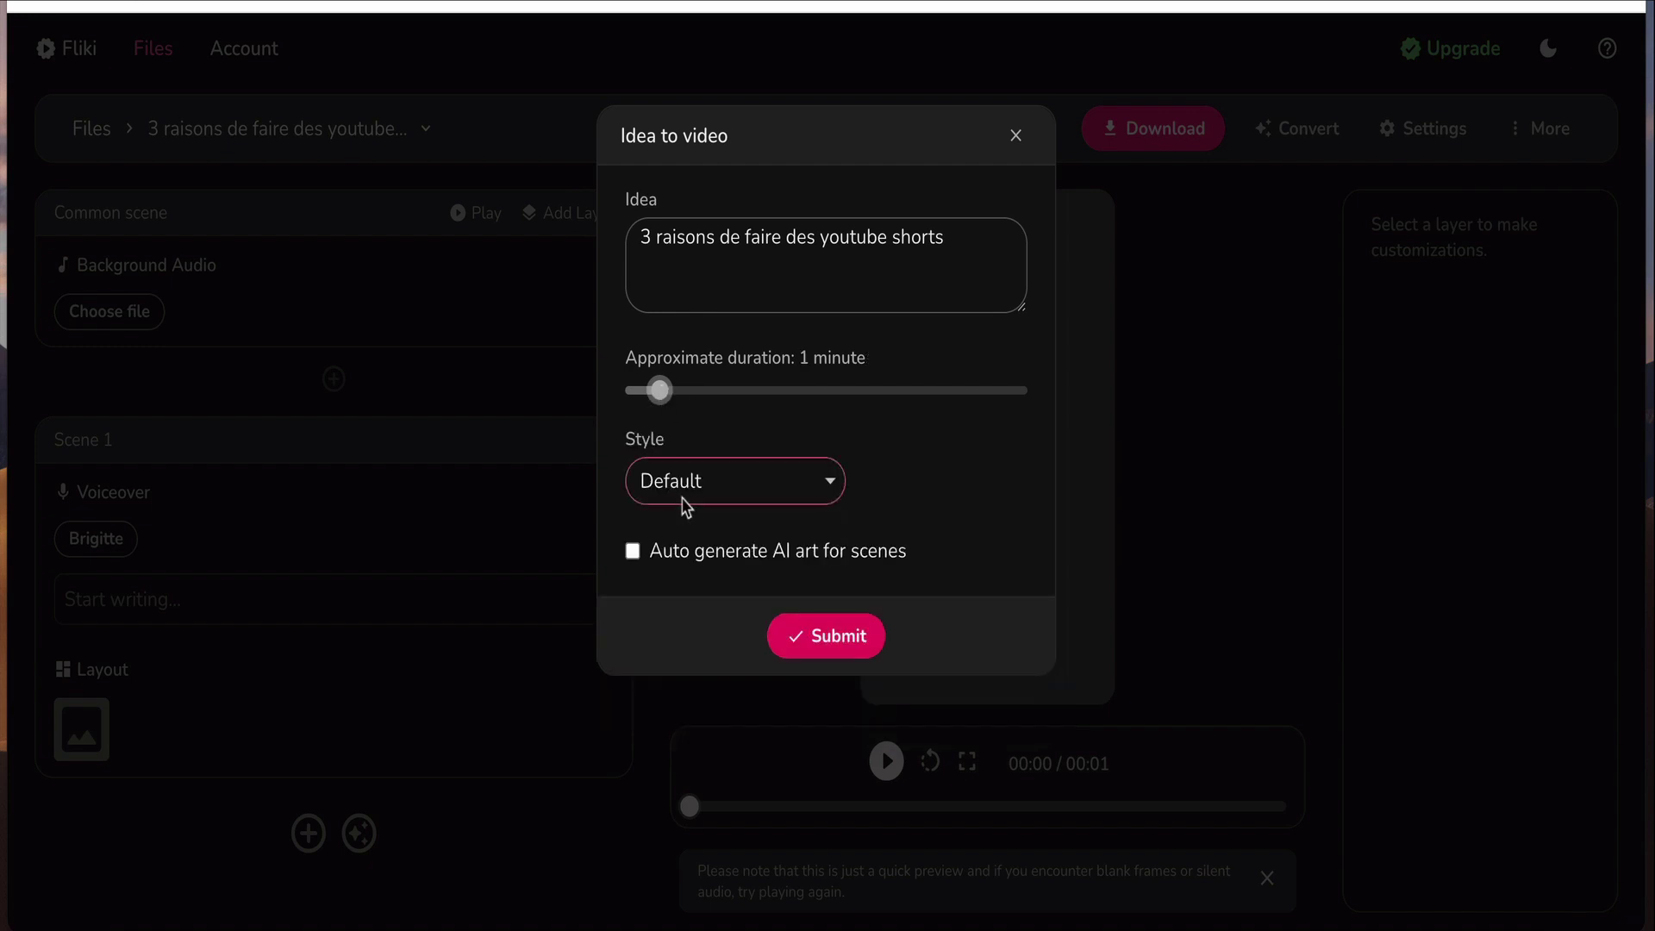
pyautogui.click(709, 493)
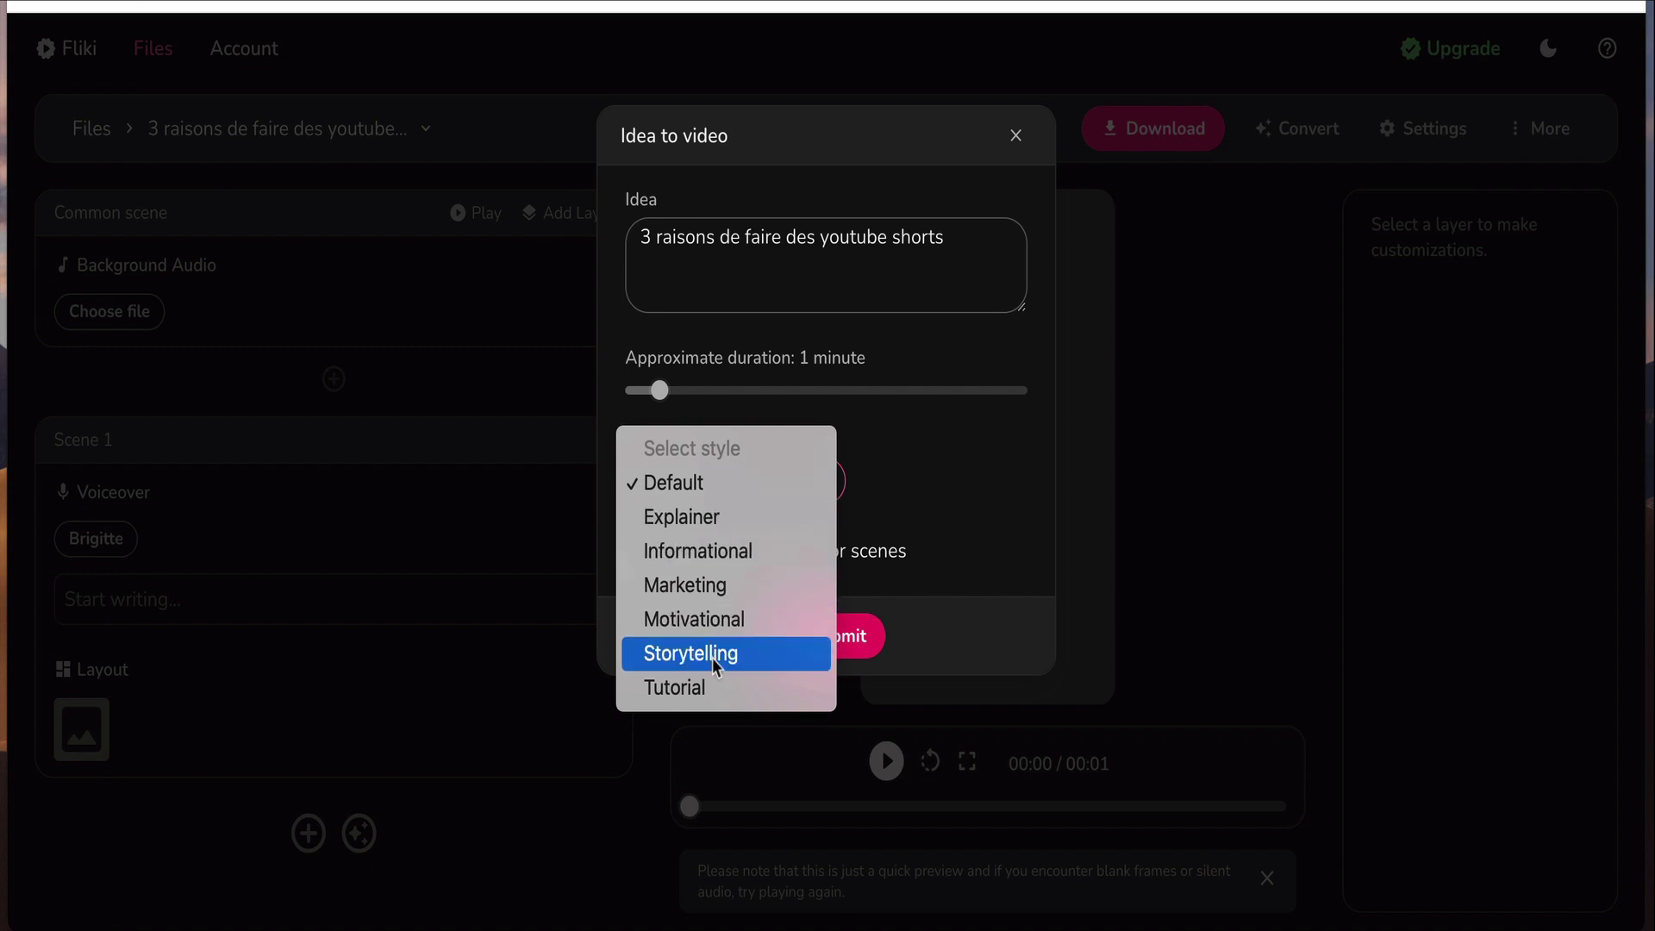
pyautogui.click(716, 686)
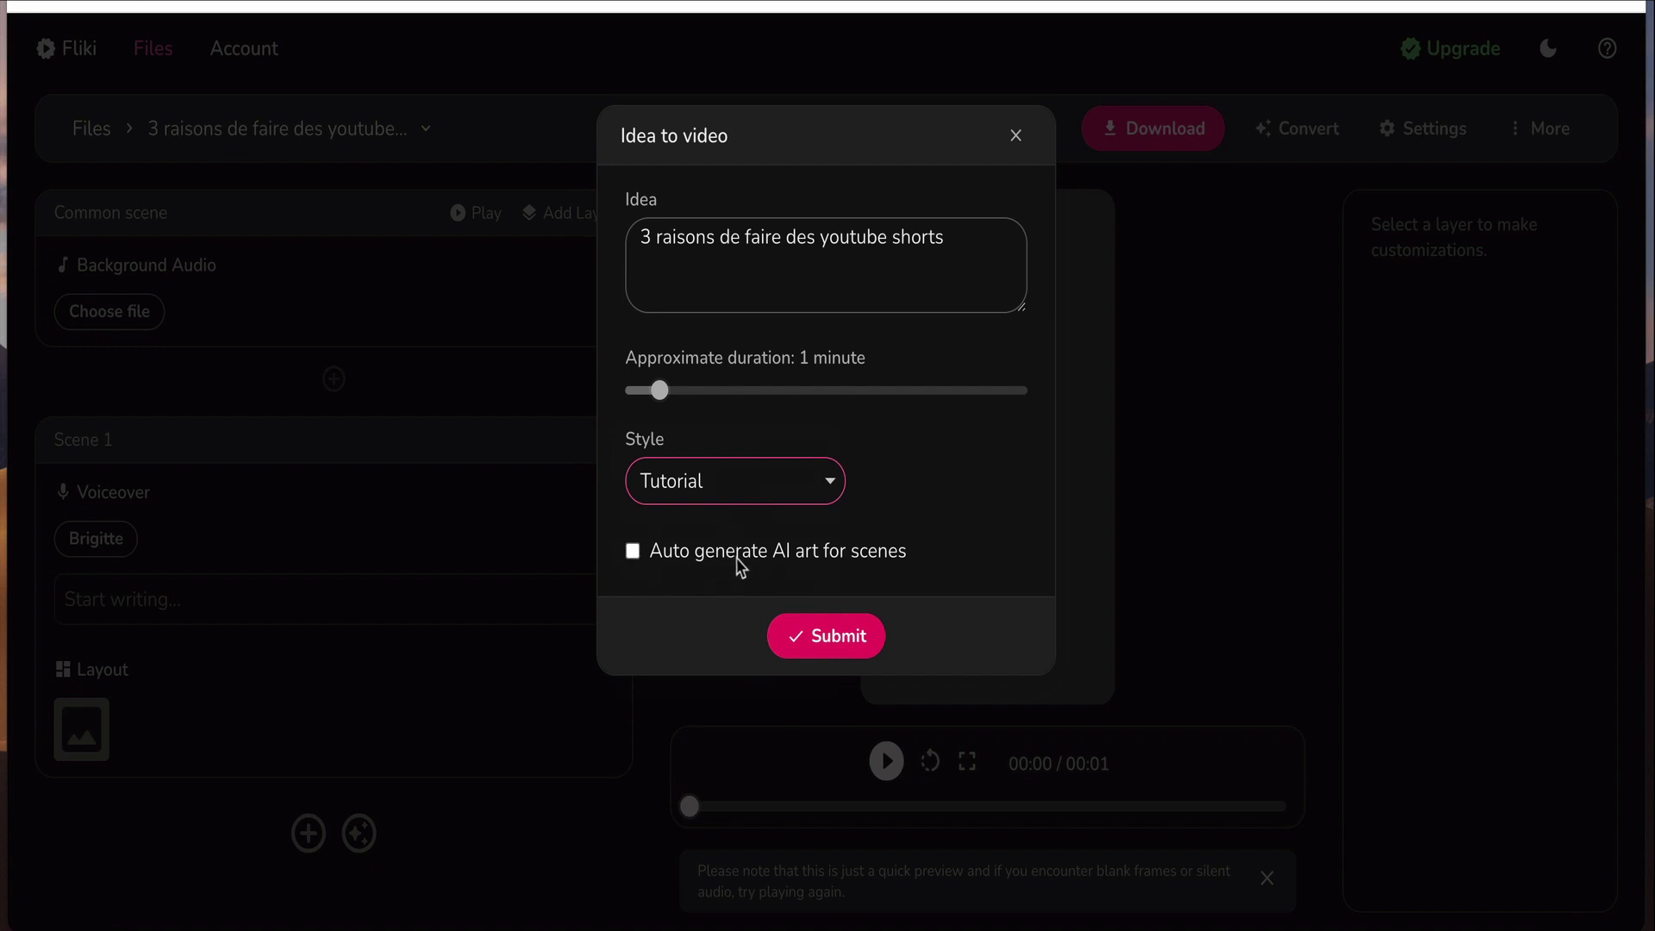
# - Enable automatic AI art for the scenes with the Cinematic art style and generate the video
pyautogui.click(781, 562)
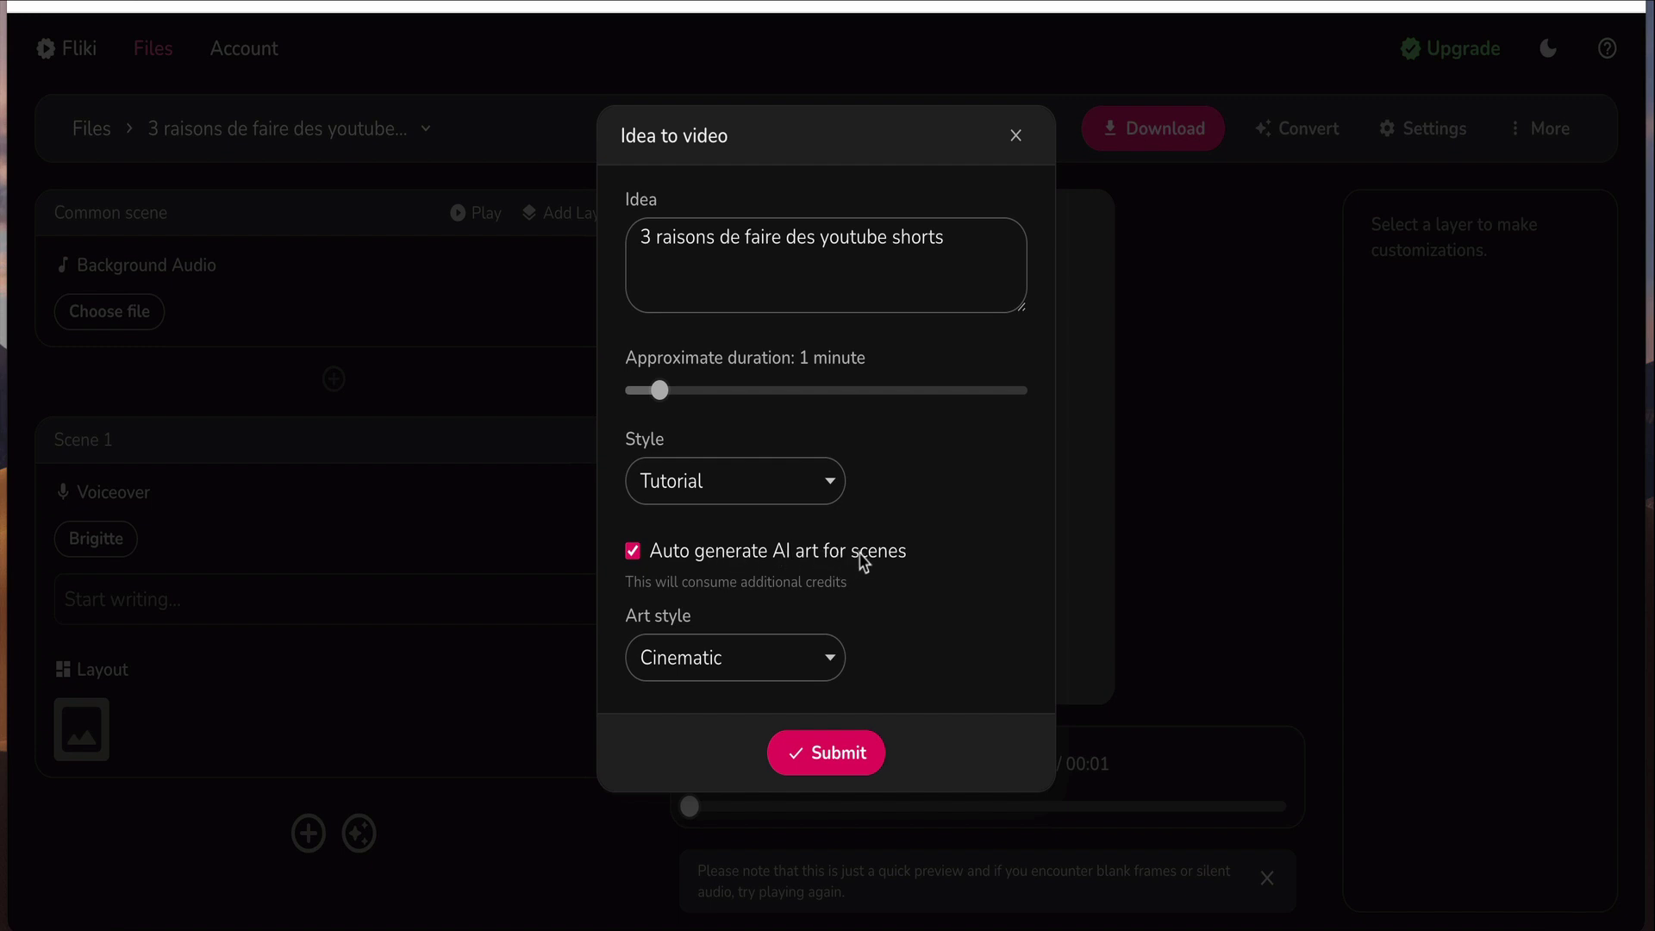
pyautogui.click(645, 560)
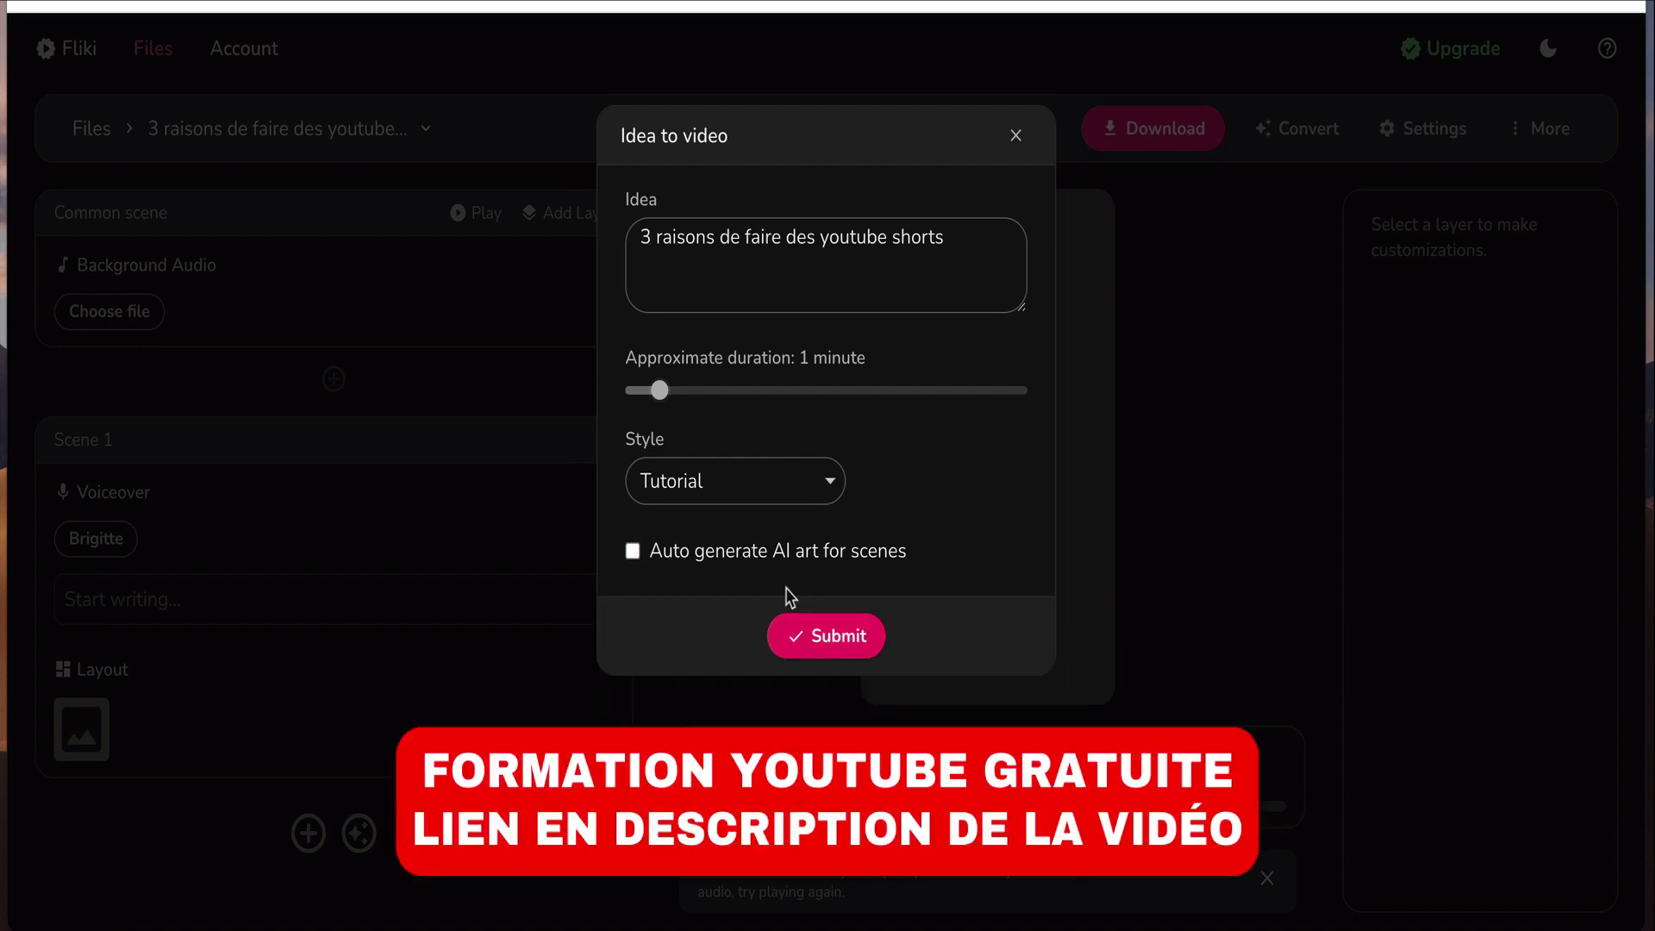
pyautogui.click(722, 551)
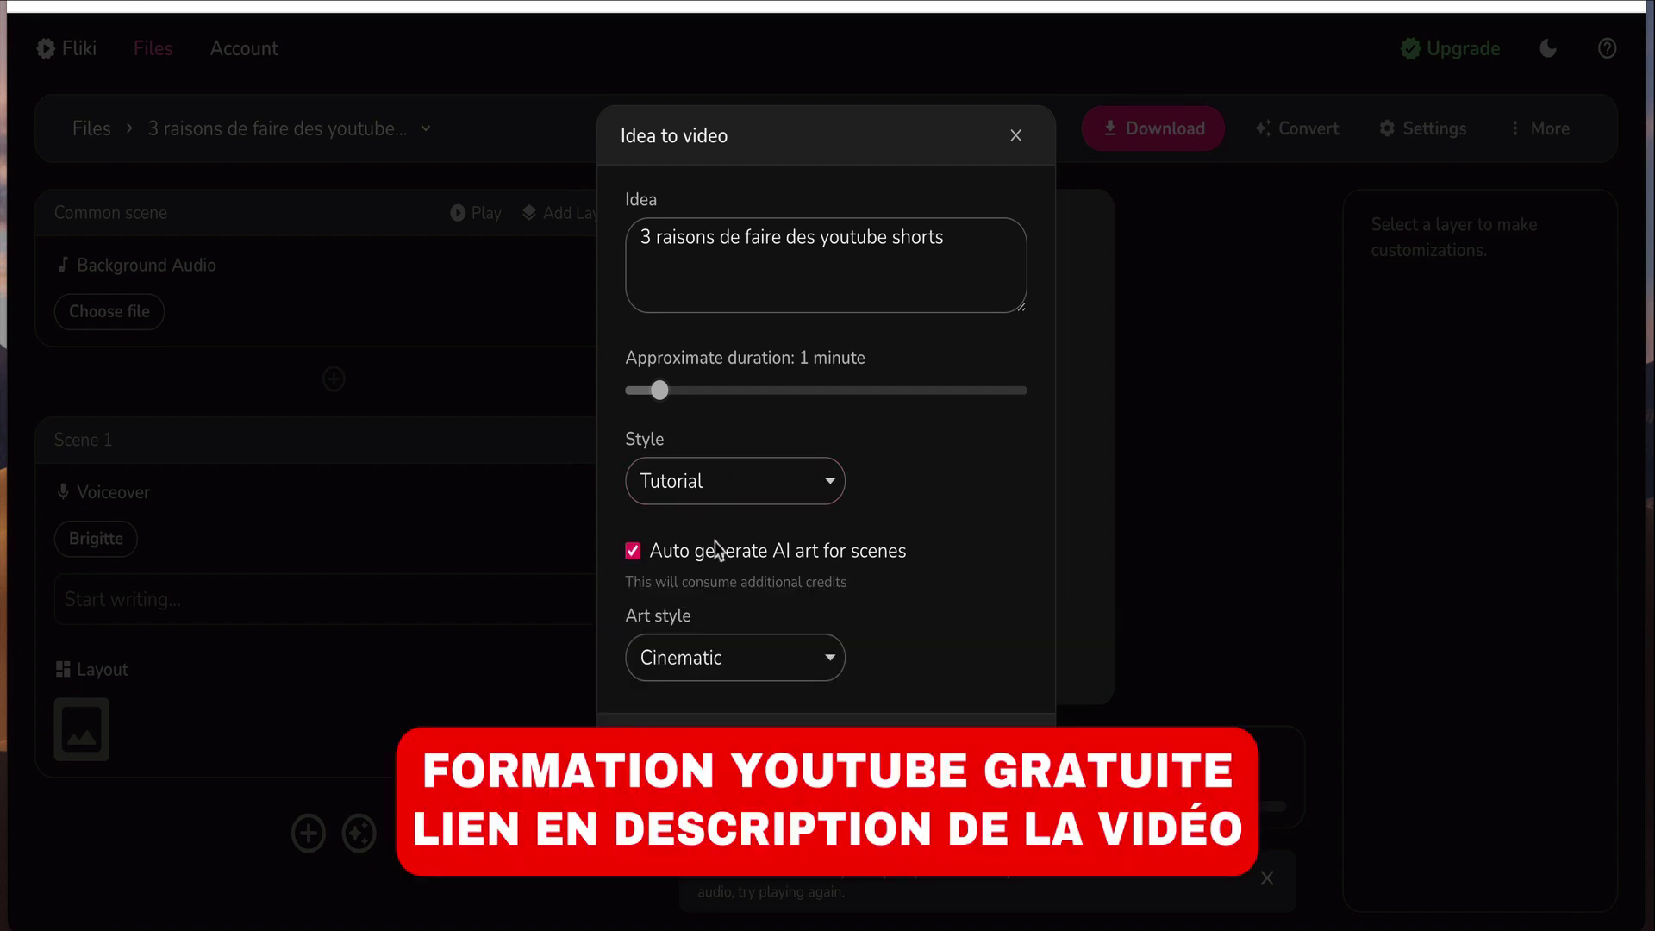
pyautogui.click(705, 679)
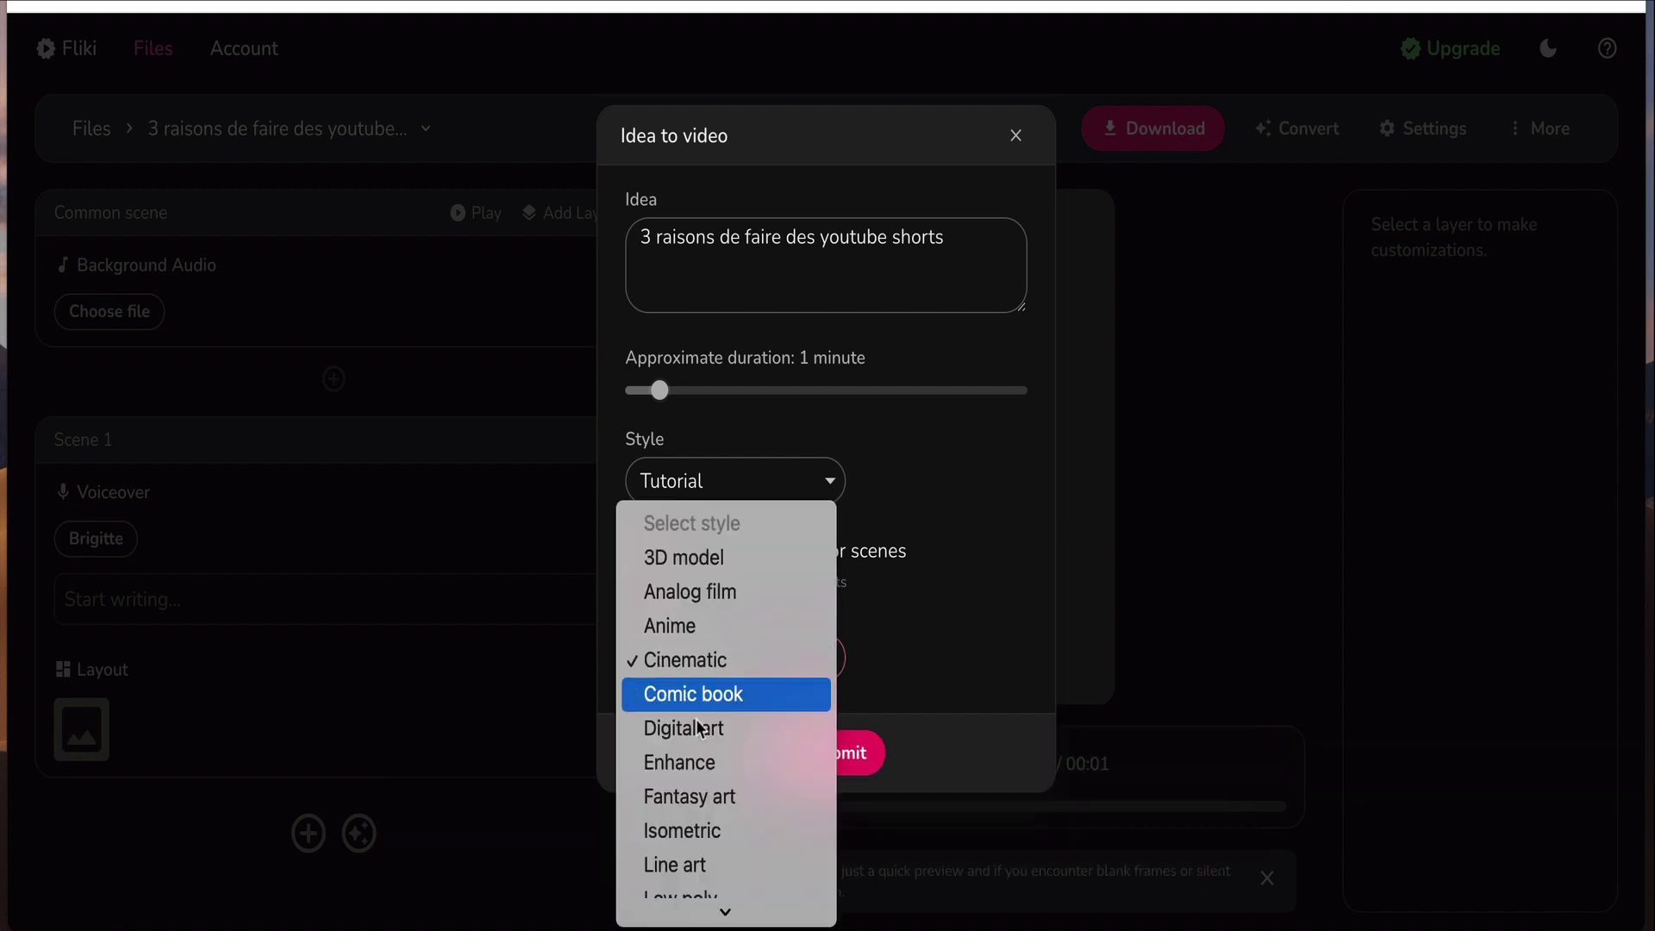
pyautogui.click(700, 662)
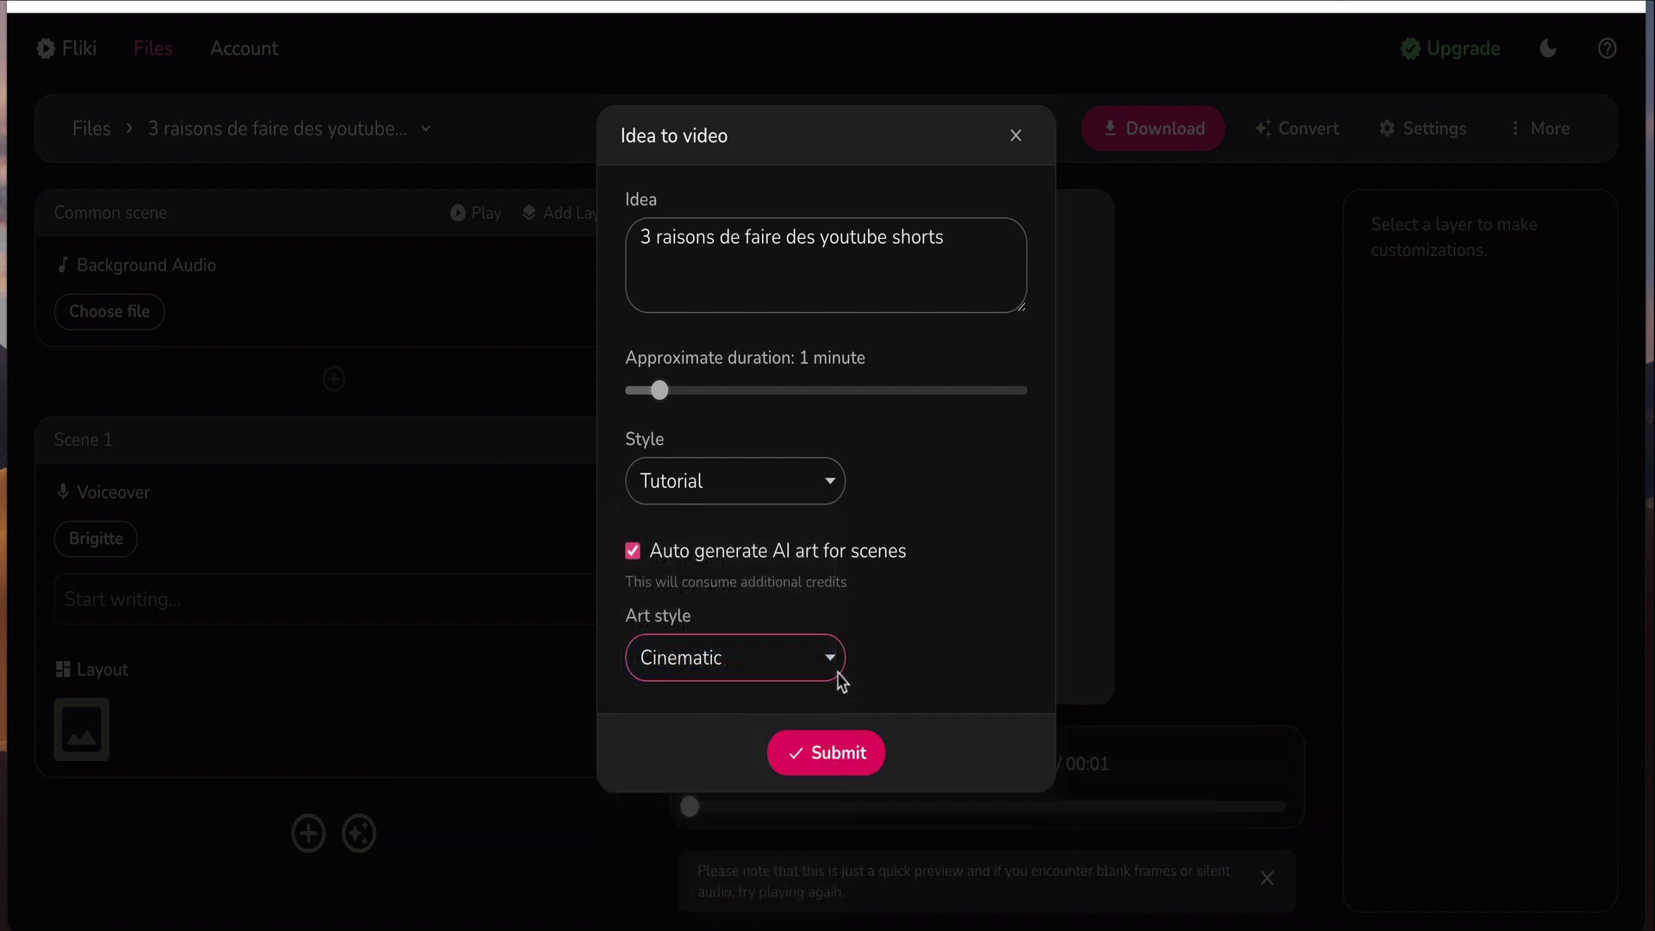
pyautogui.click(834, 762)
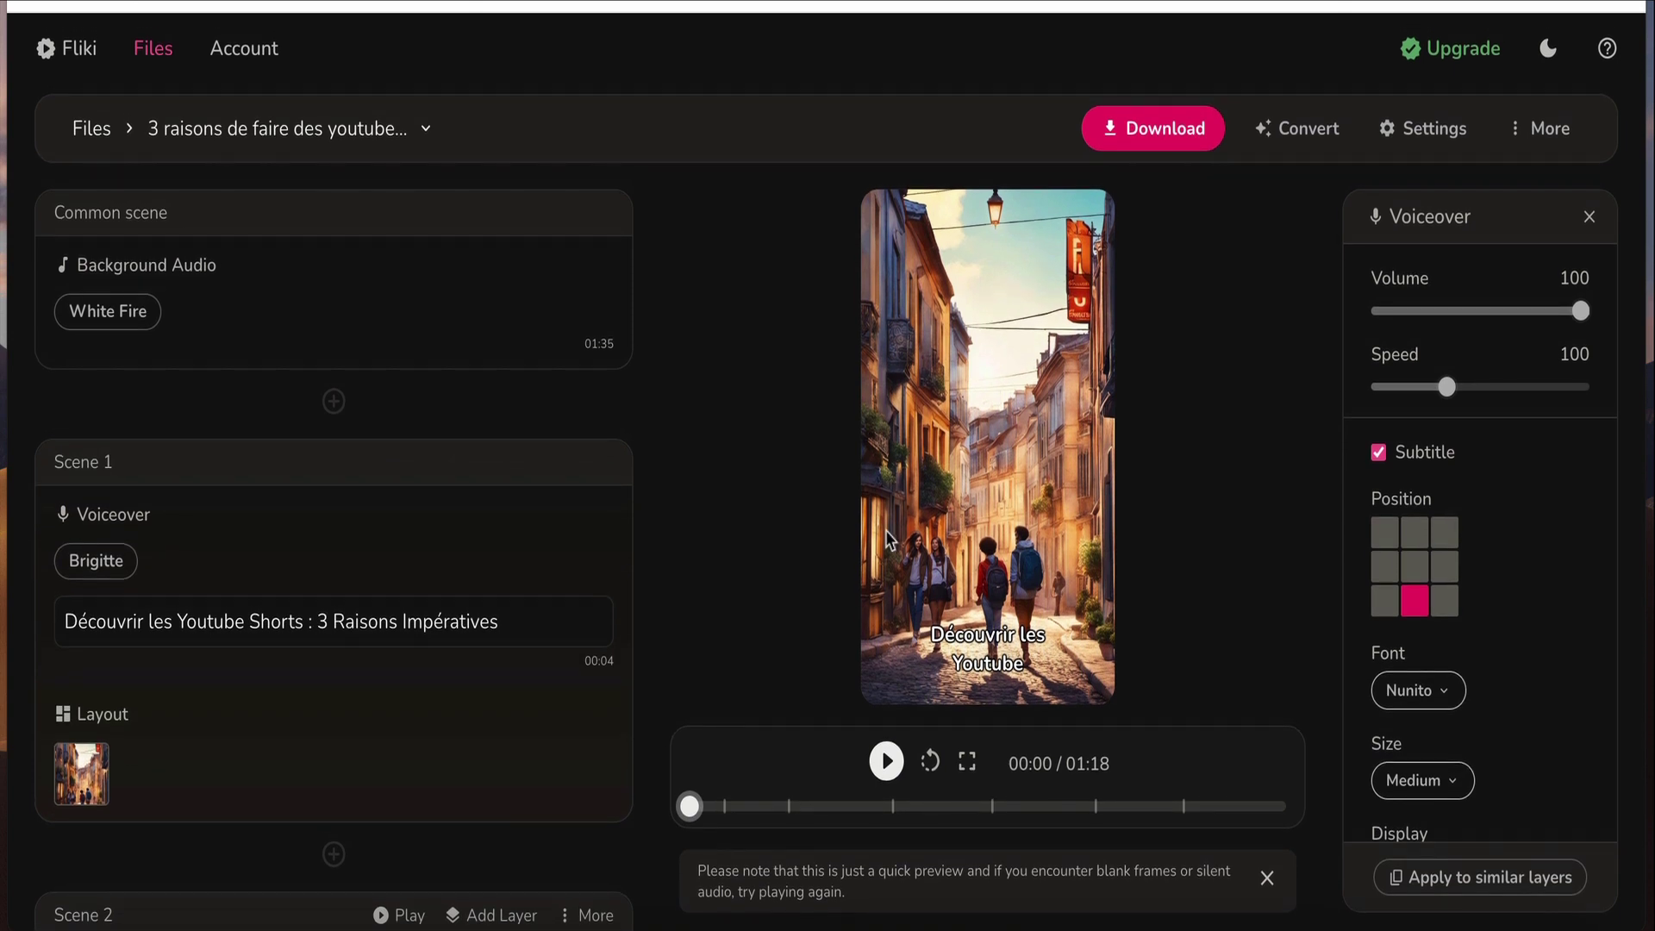
# - Delete the common scene's background audio layer and insert an empty scene before Scene 1
pyautogui.moveTo(105, 241)
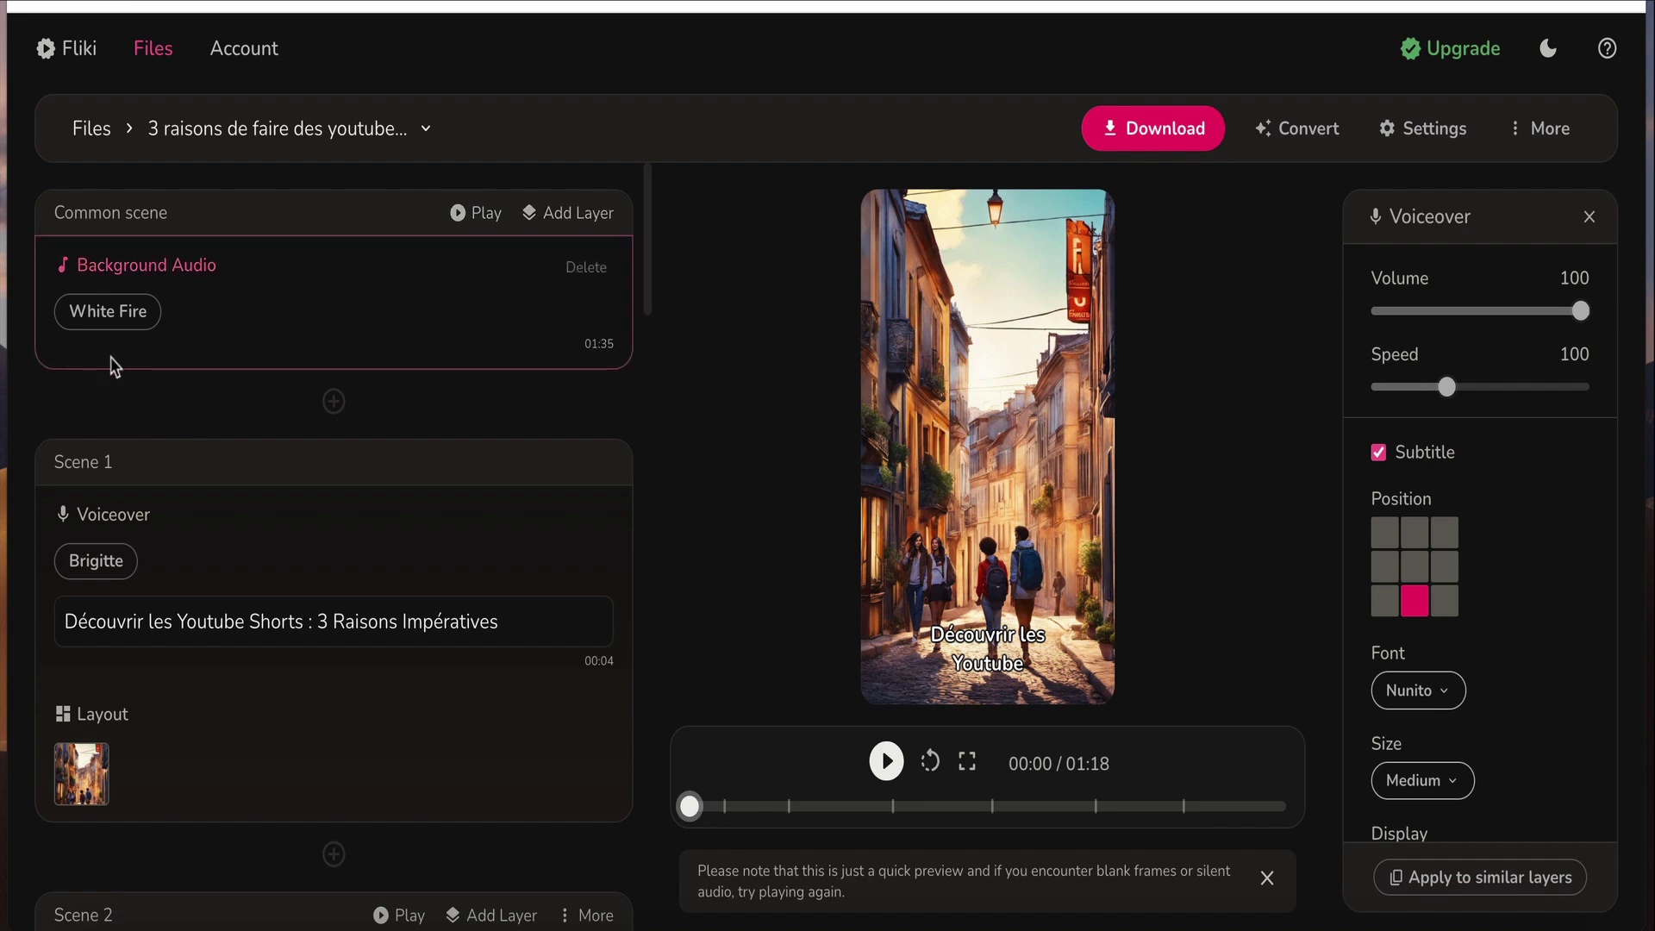
pyautogui.click(573, 268)
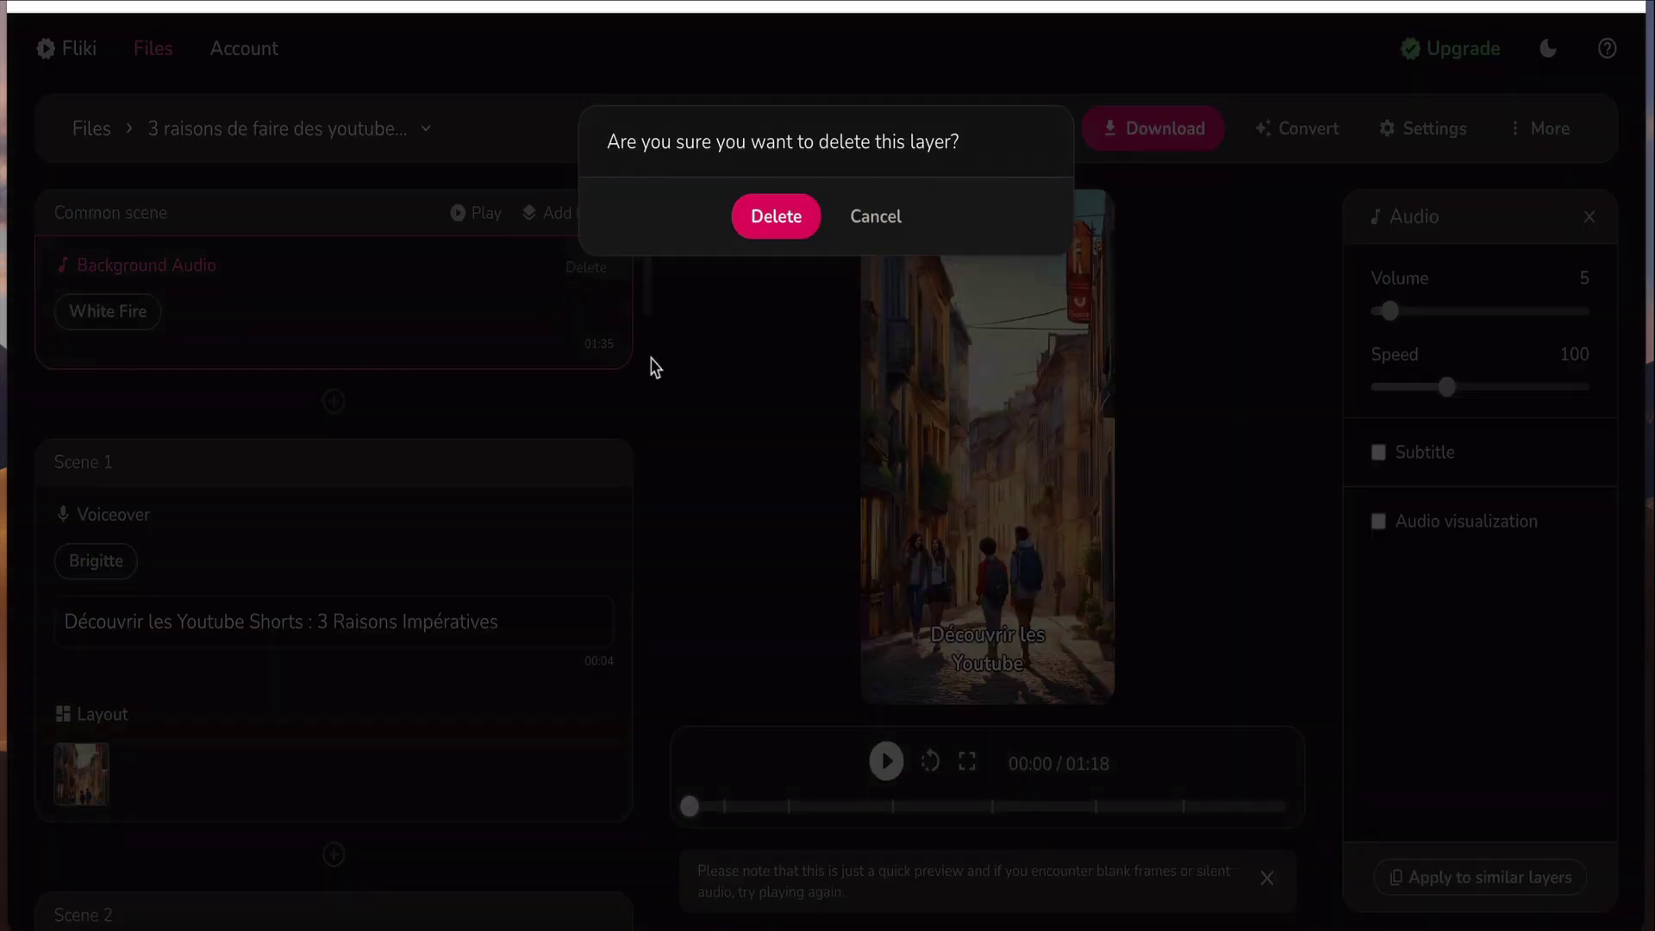
pyautogui.click(781, 219)
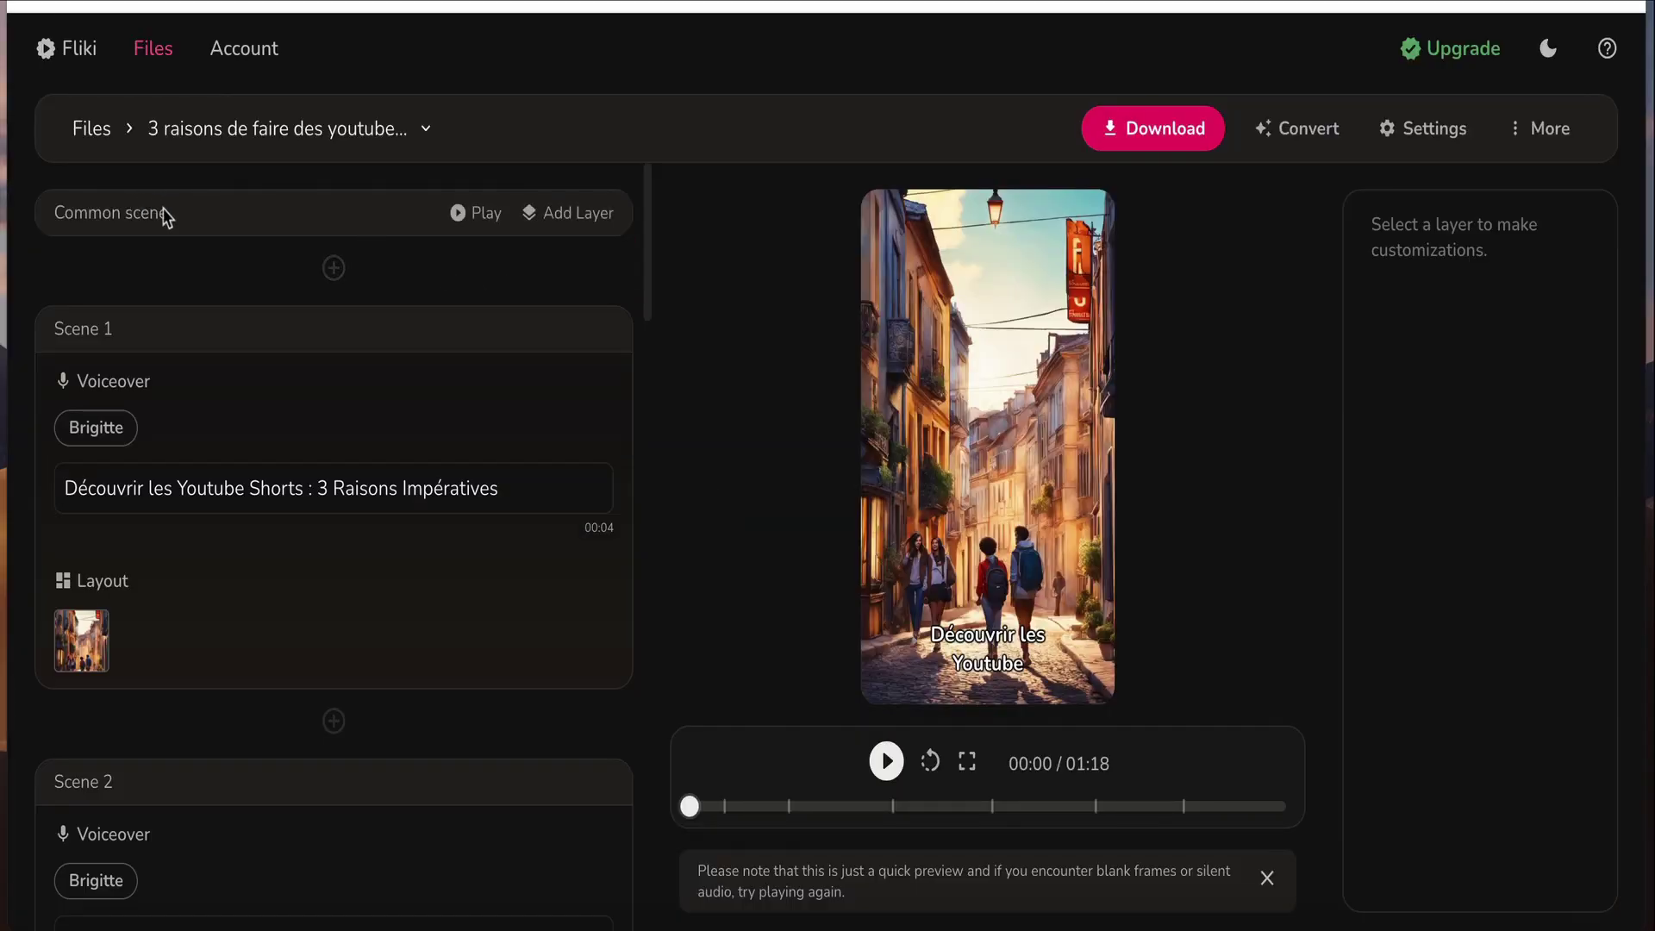
pyautogui.click(324, 276)
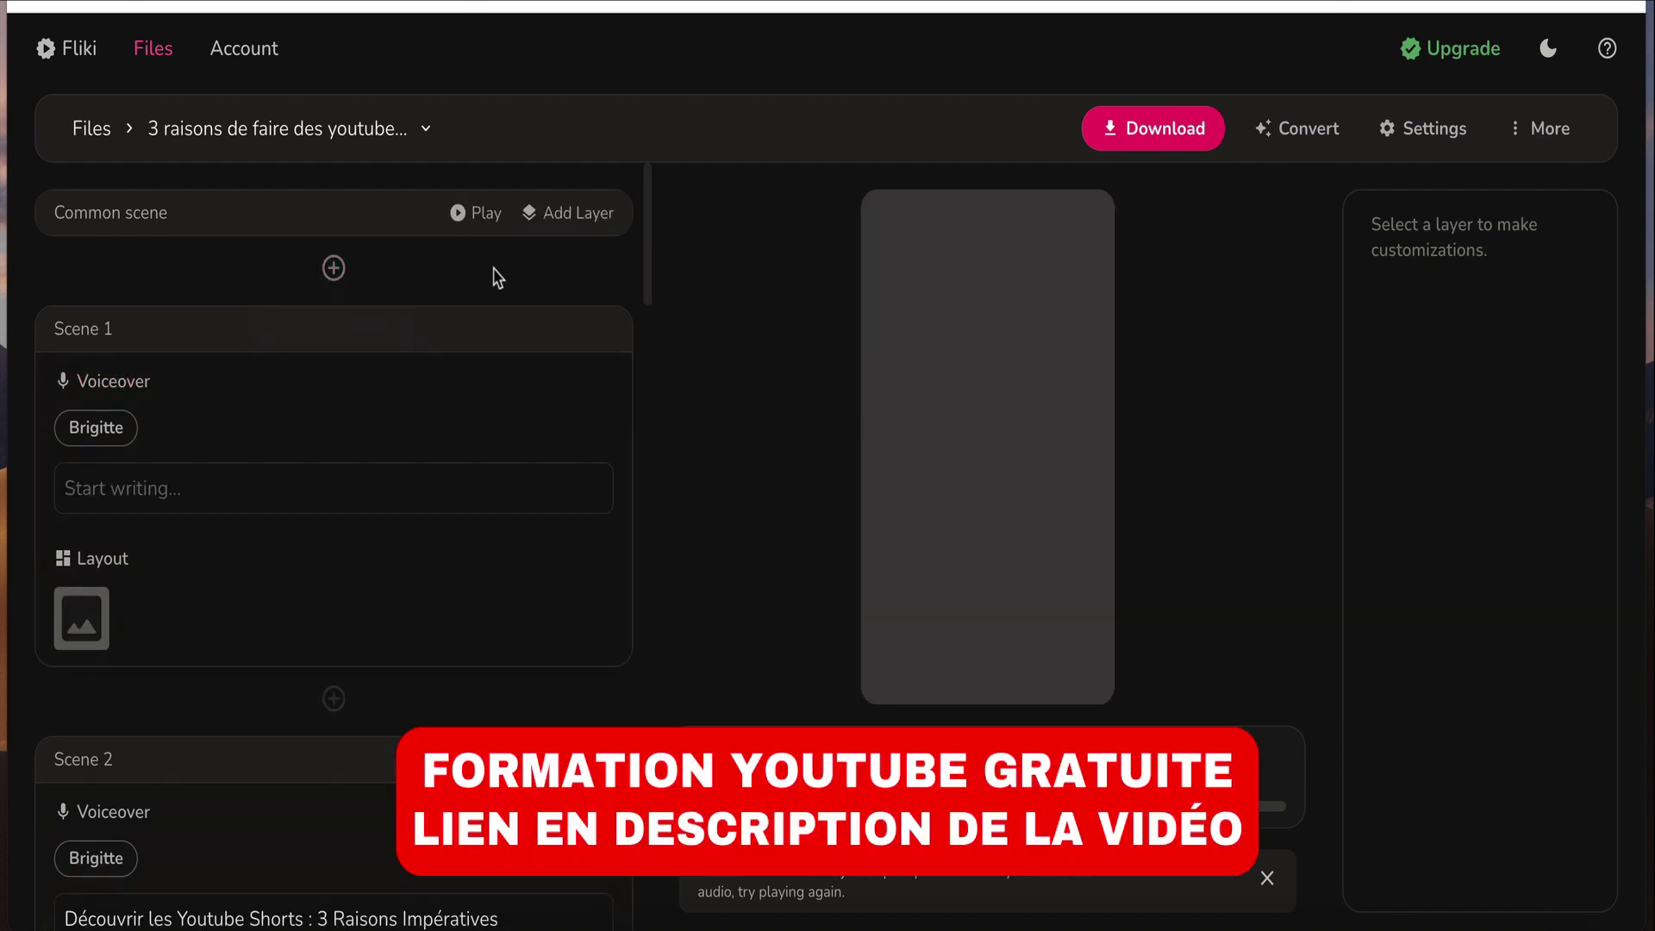
# - Add a background audio layer to the common scene and browse the stock music library for a track
pyautogui.click(573, 224)
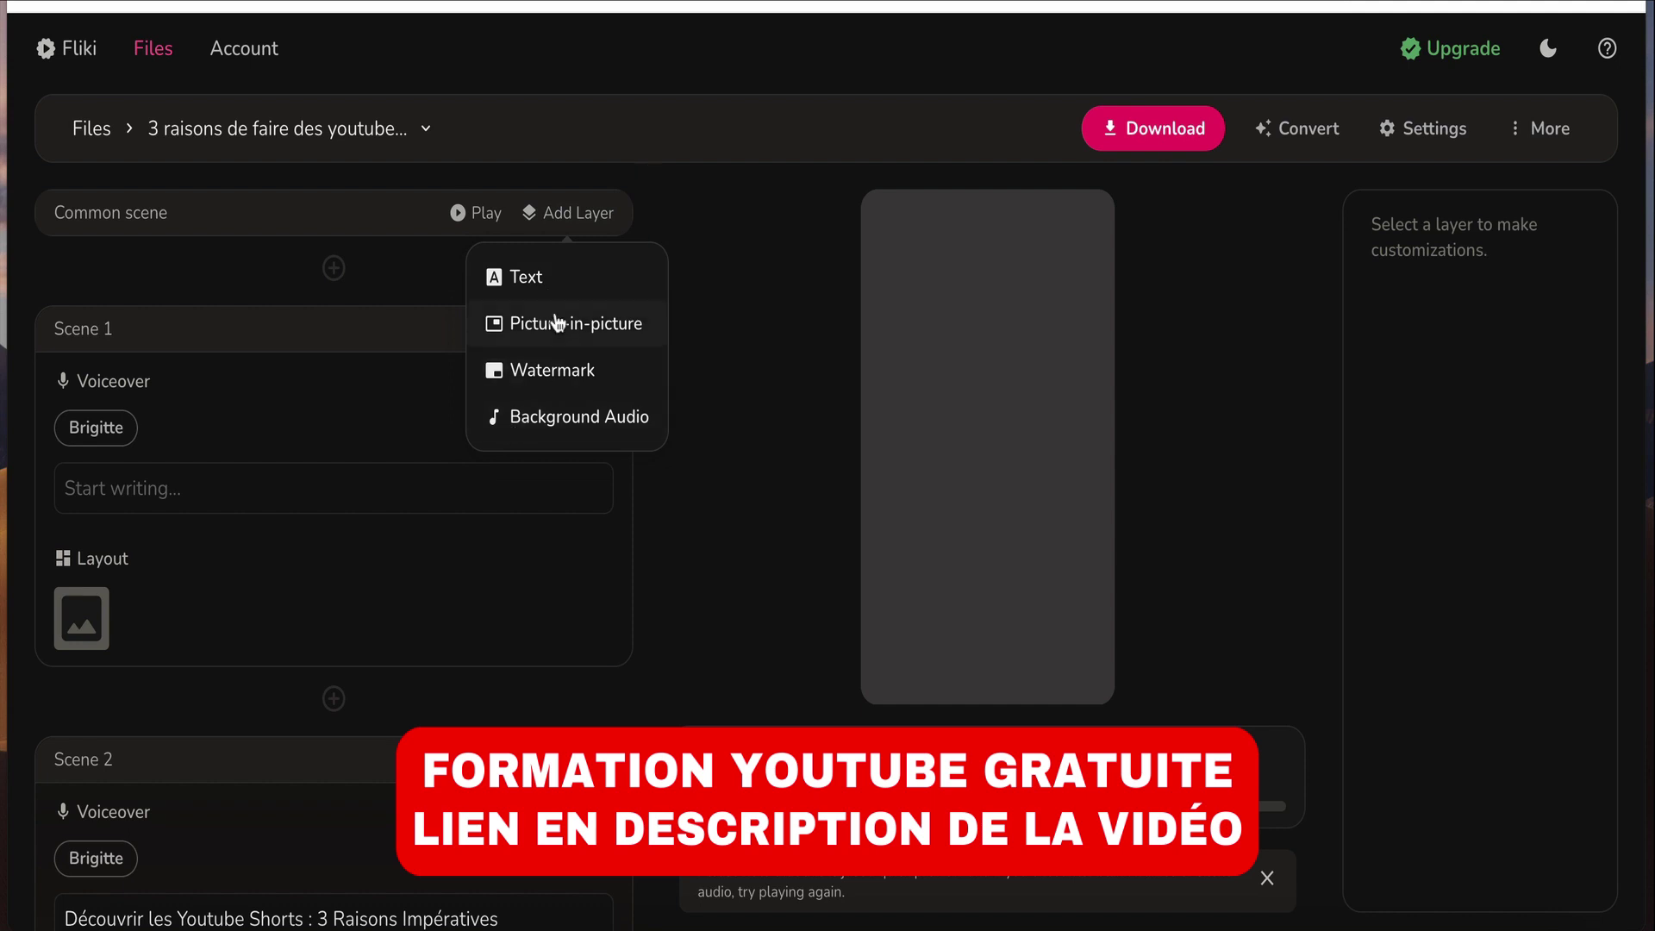
pyautogui.click(533, 416)
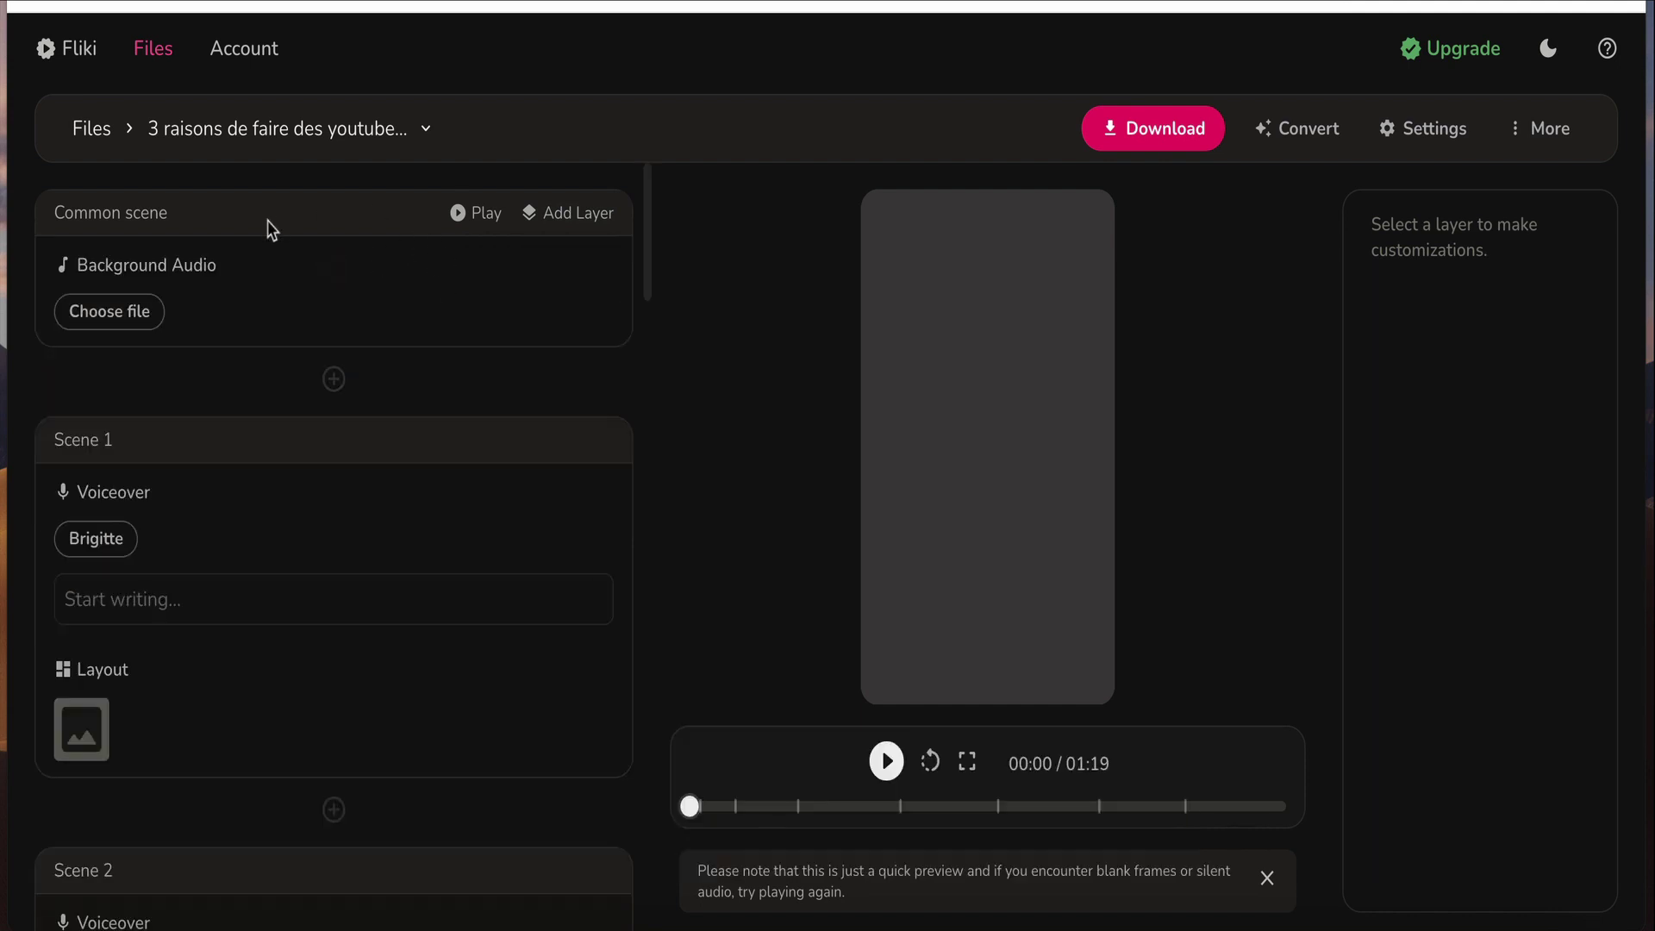
pyautogui.click(117, 314)
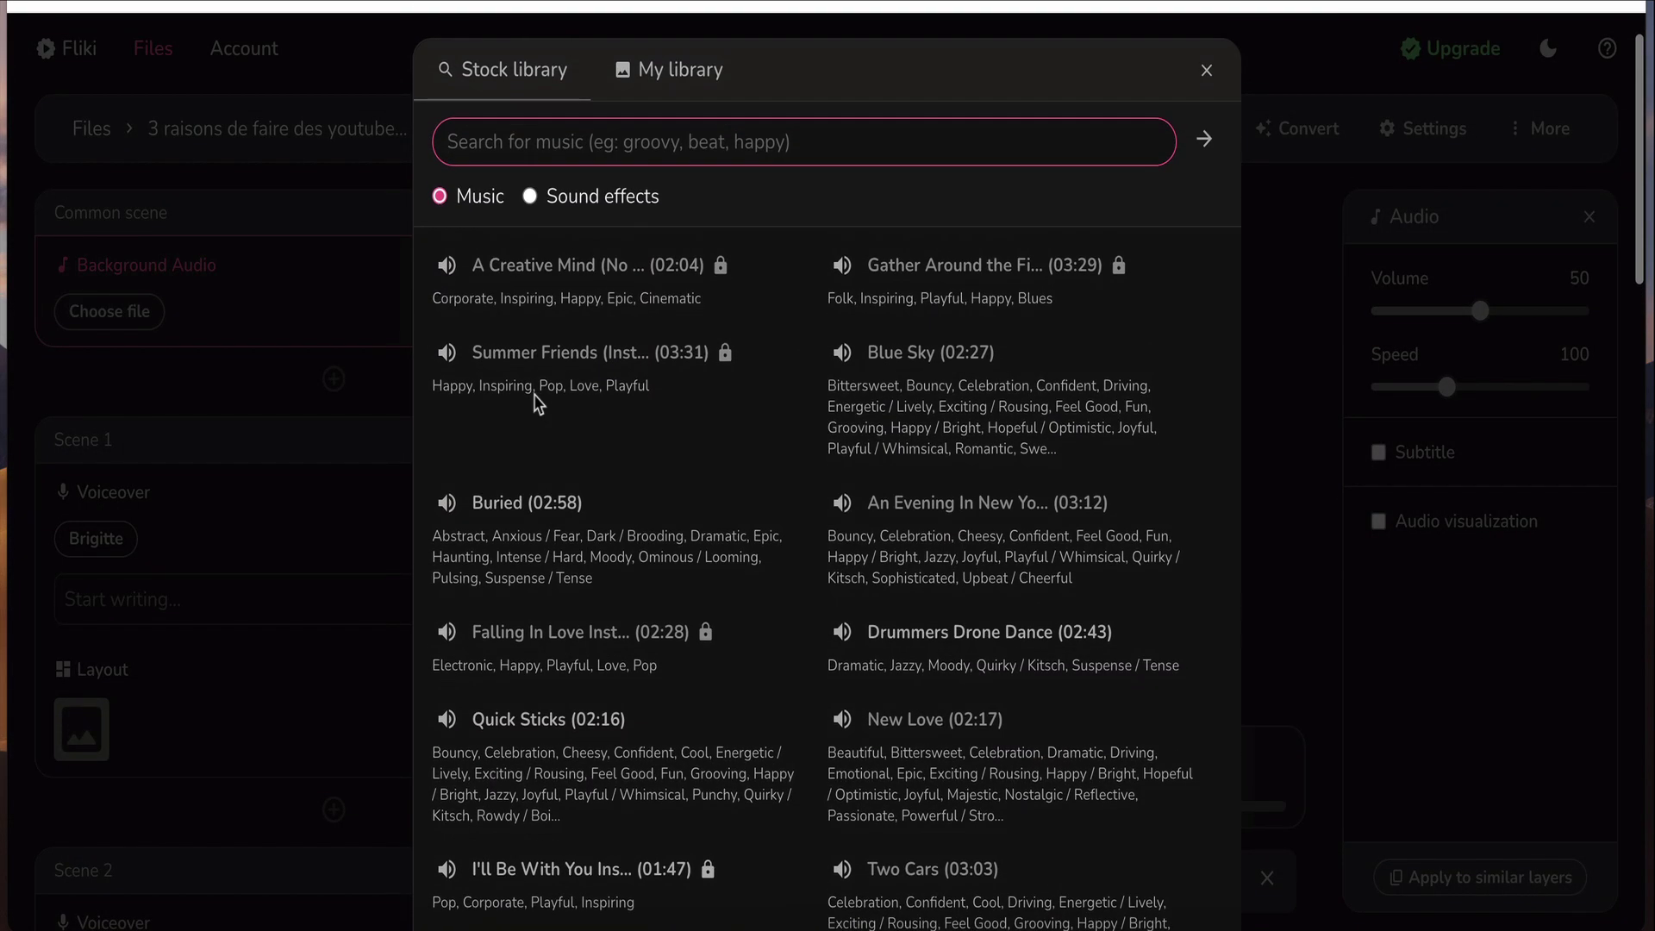
pyautogui.moveTo(723, 272)
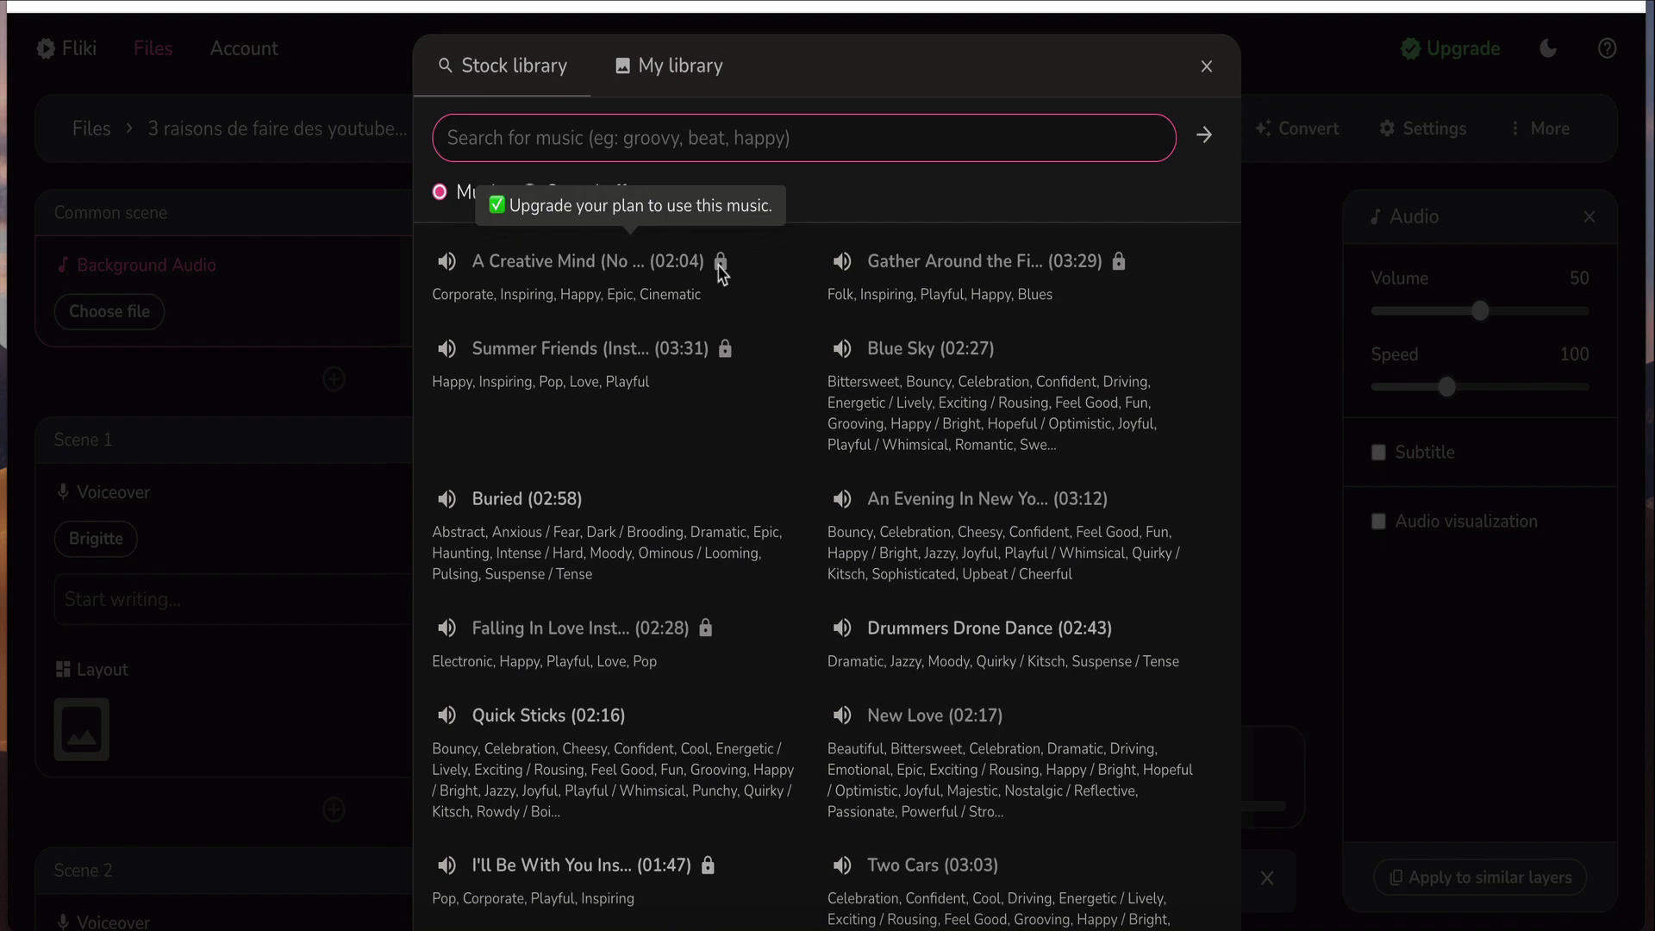
pyautogui.scroll(-2, 723, 273)
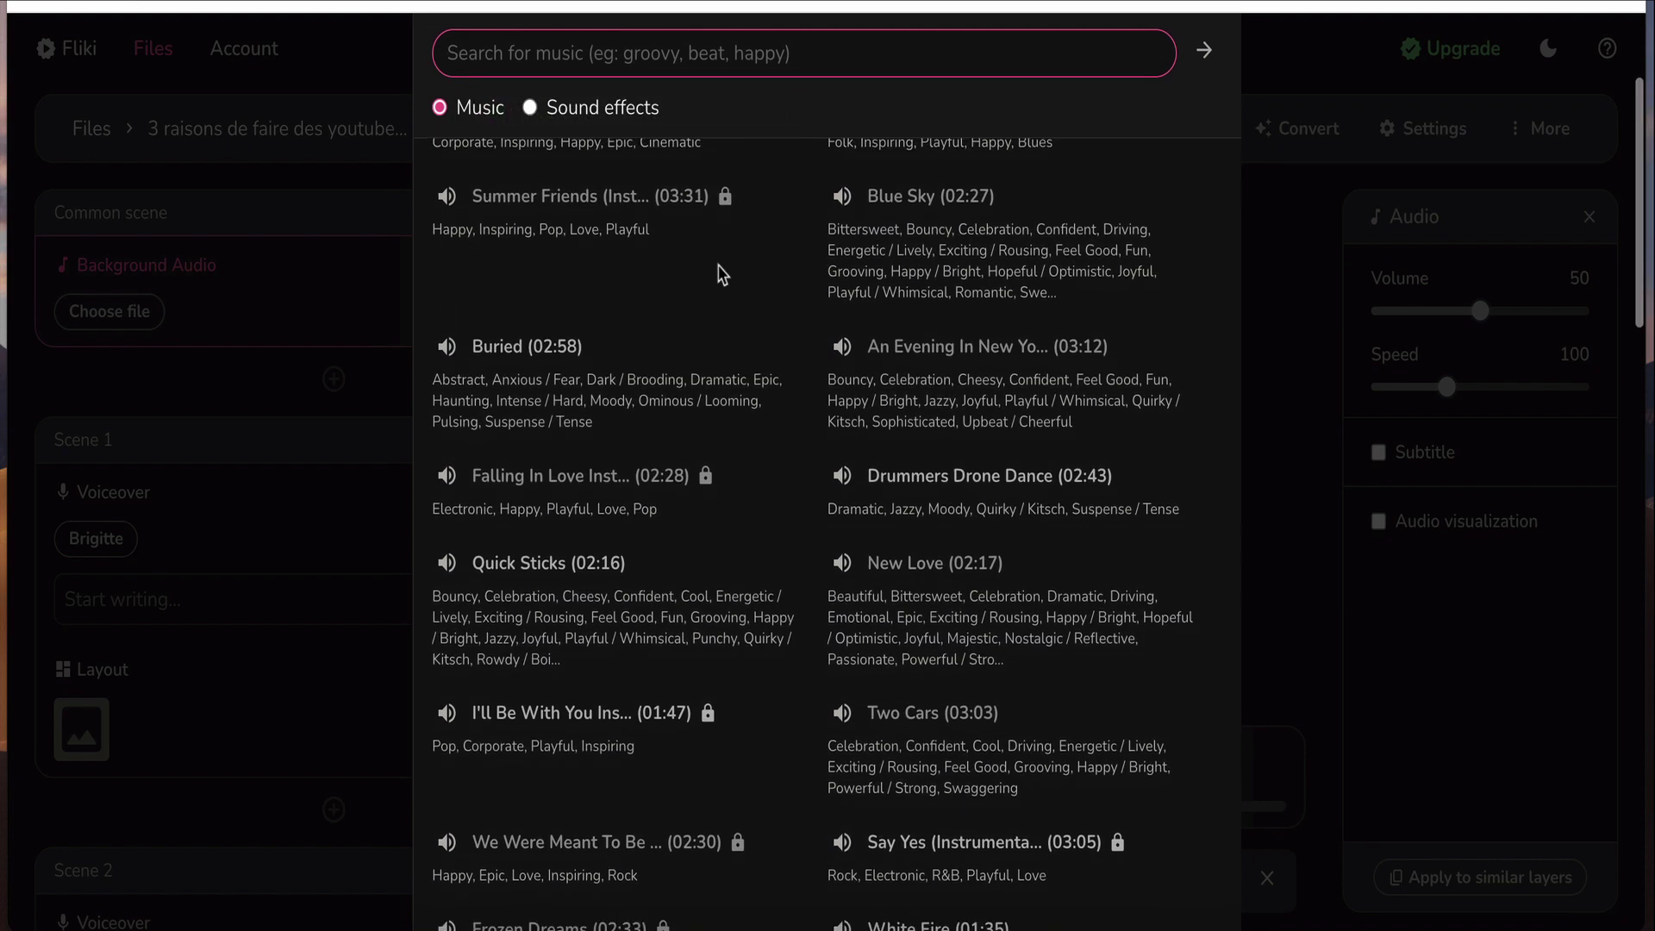
pyautogui.scroll(-3, 722, 274)
pyautogui.scroll(-10, 719, 272)
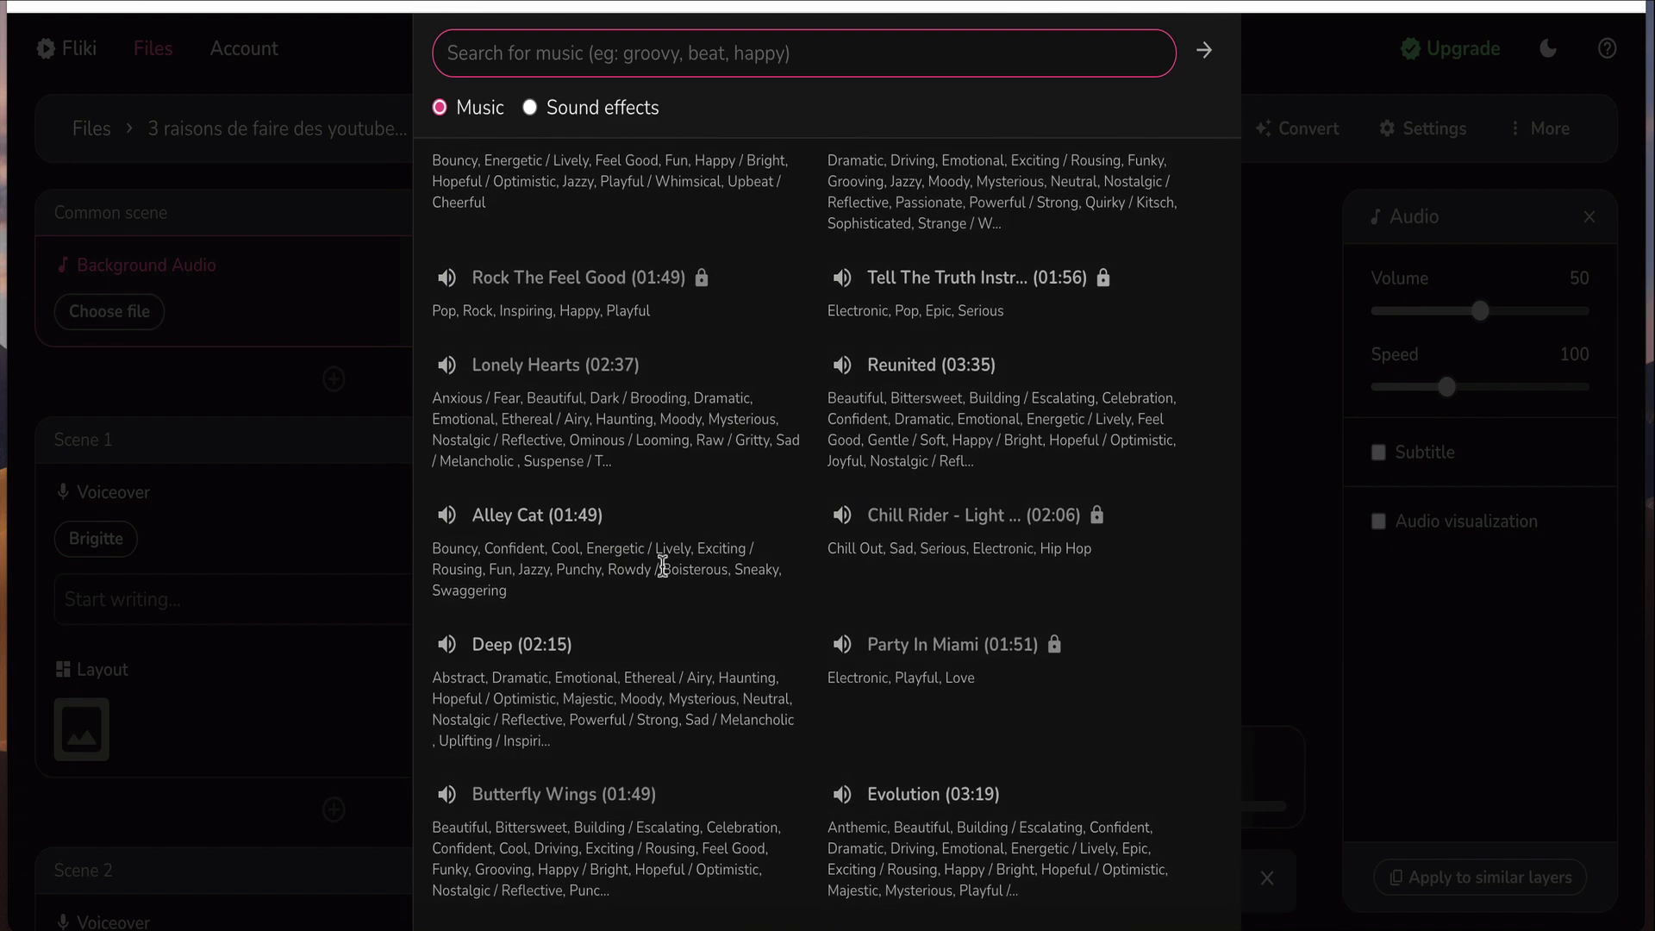
pyautogui.scroll(1, 604, 526)
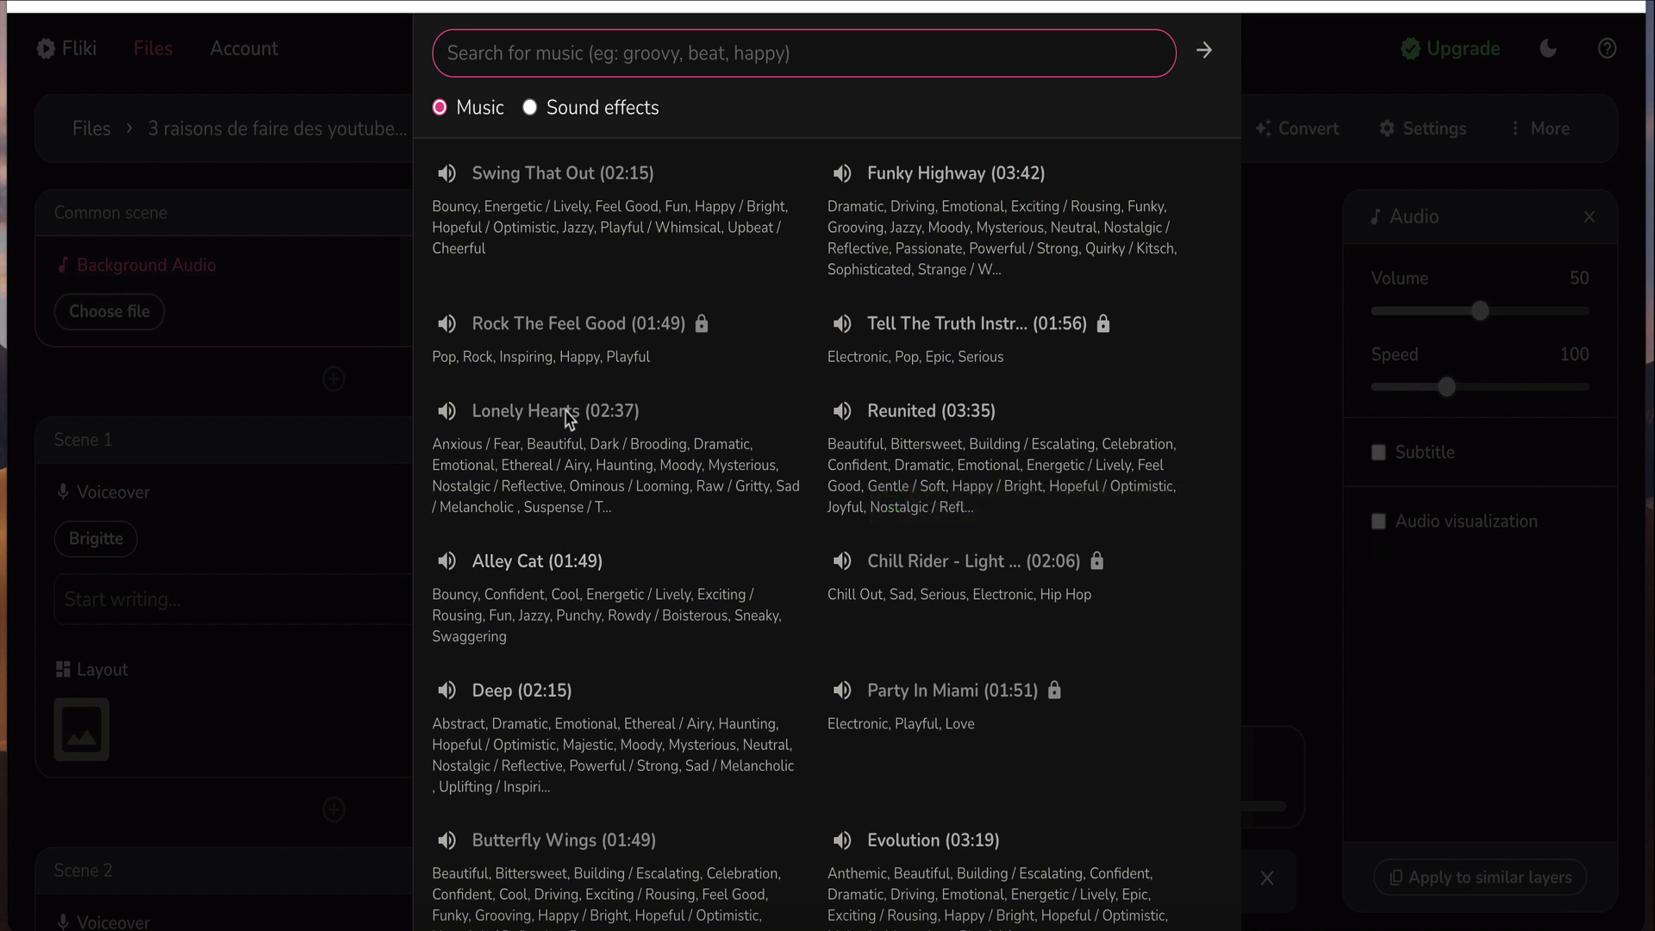
pyautogui.scroll(1, 683, 436)
# - Search the stock music for "youtube", review which tracks are locked, and leave the library without choosing one
pyautogui.click(566, 69)
pyautogui.write('youtube')
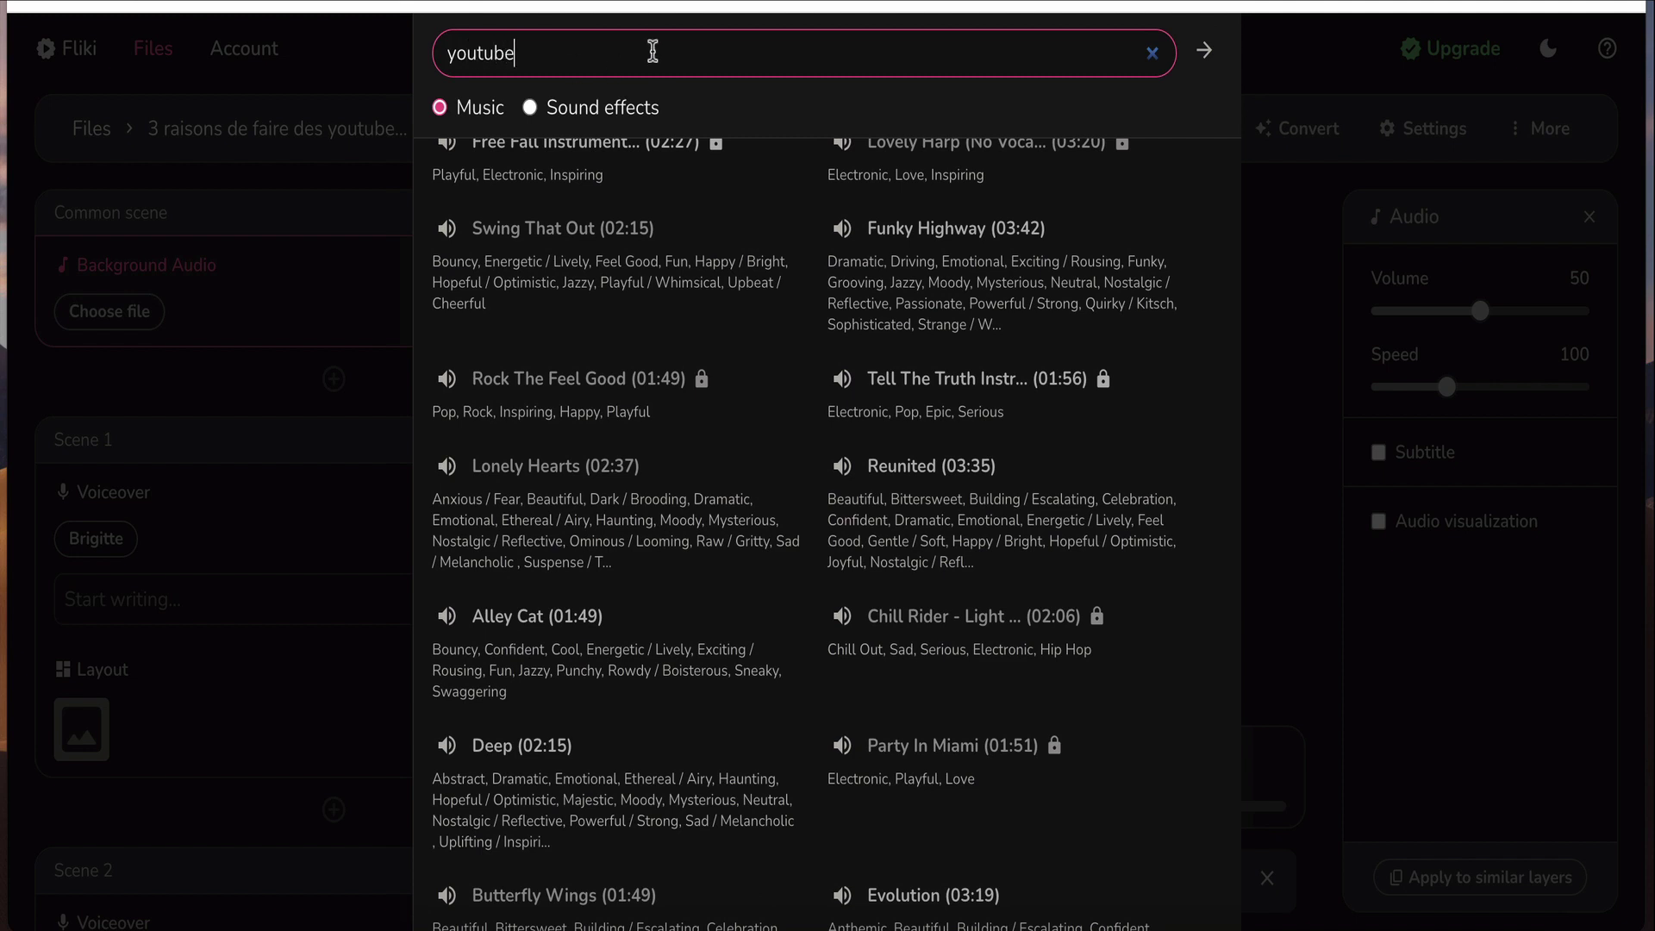
pyautogui.press('Return')
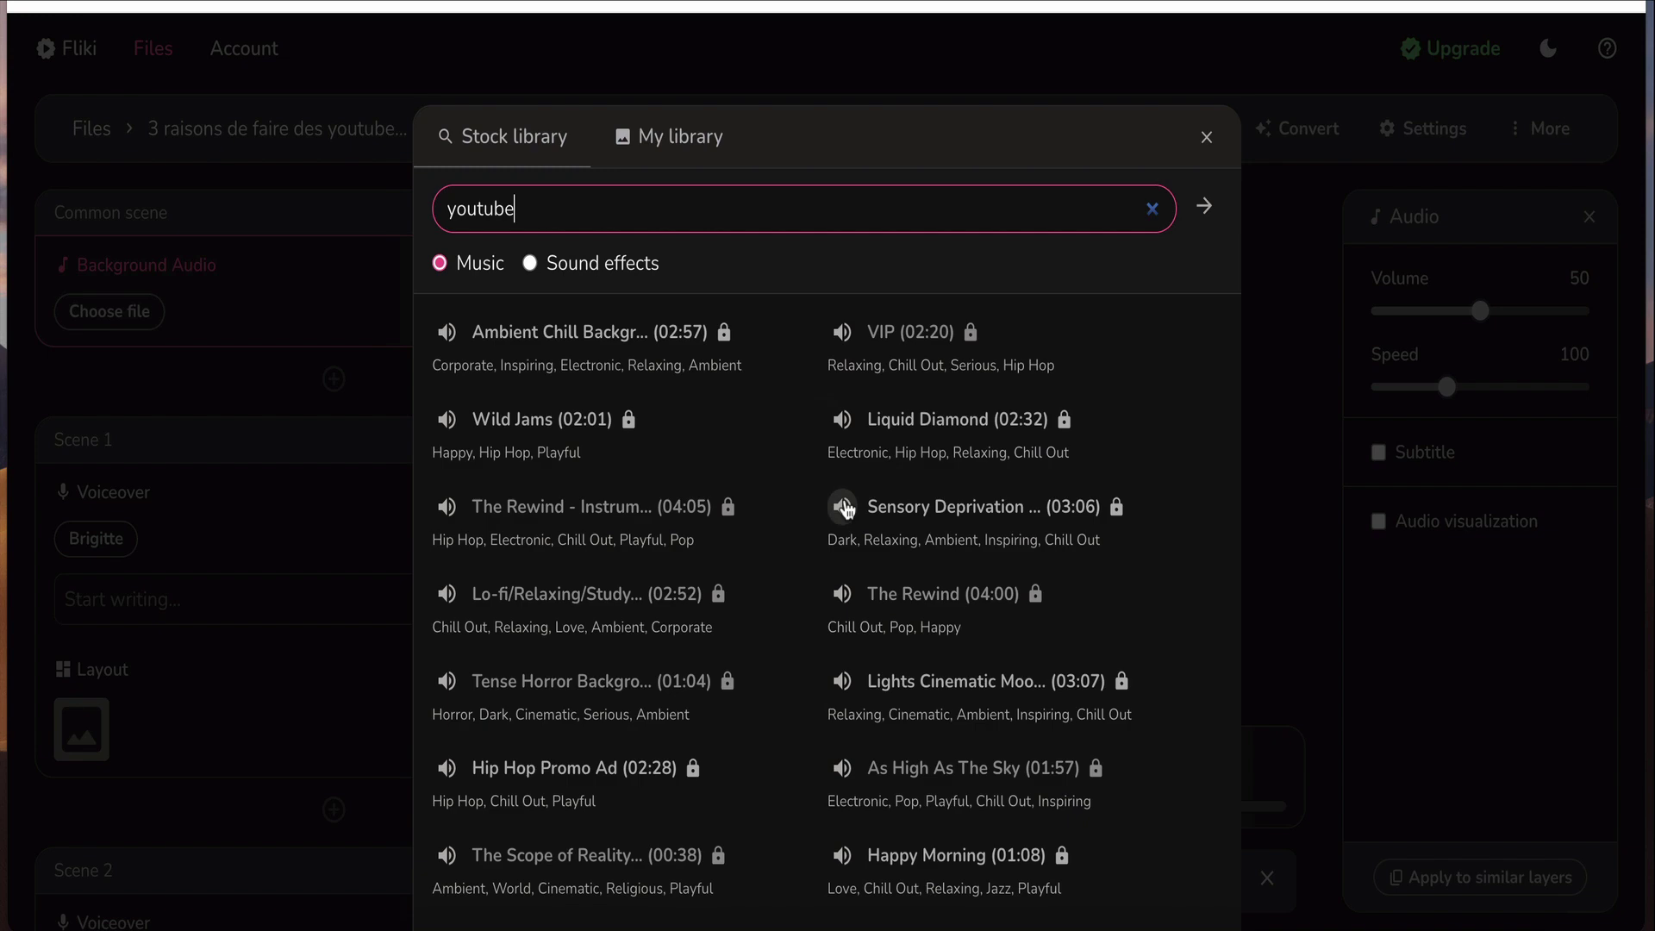
pyautogui.scroll(-5, 846, 510)
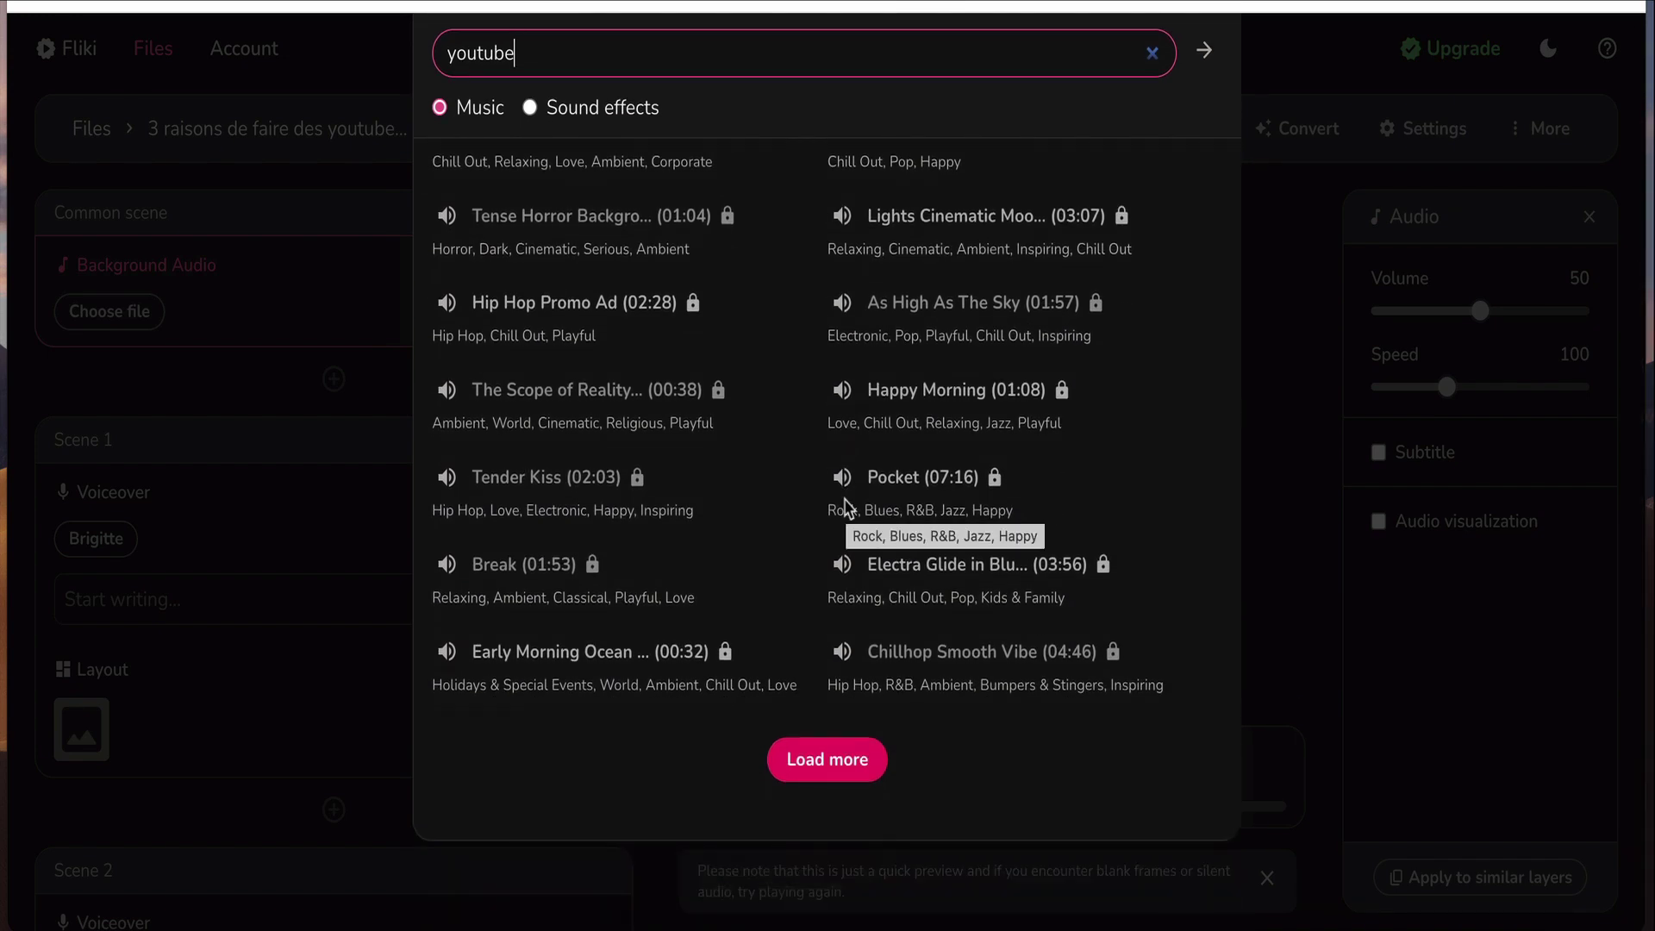
pyautogui.click(1152, 52)
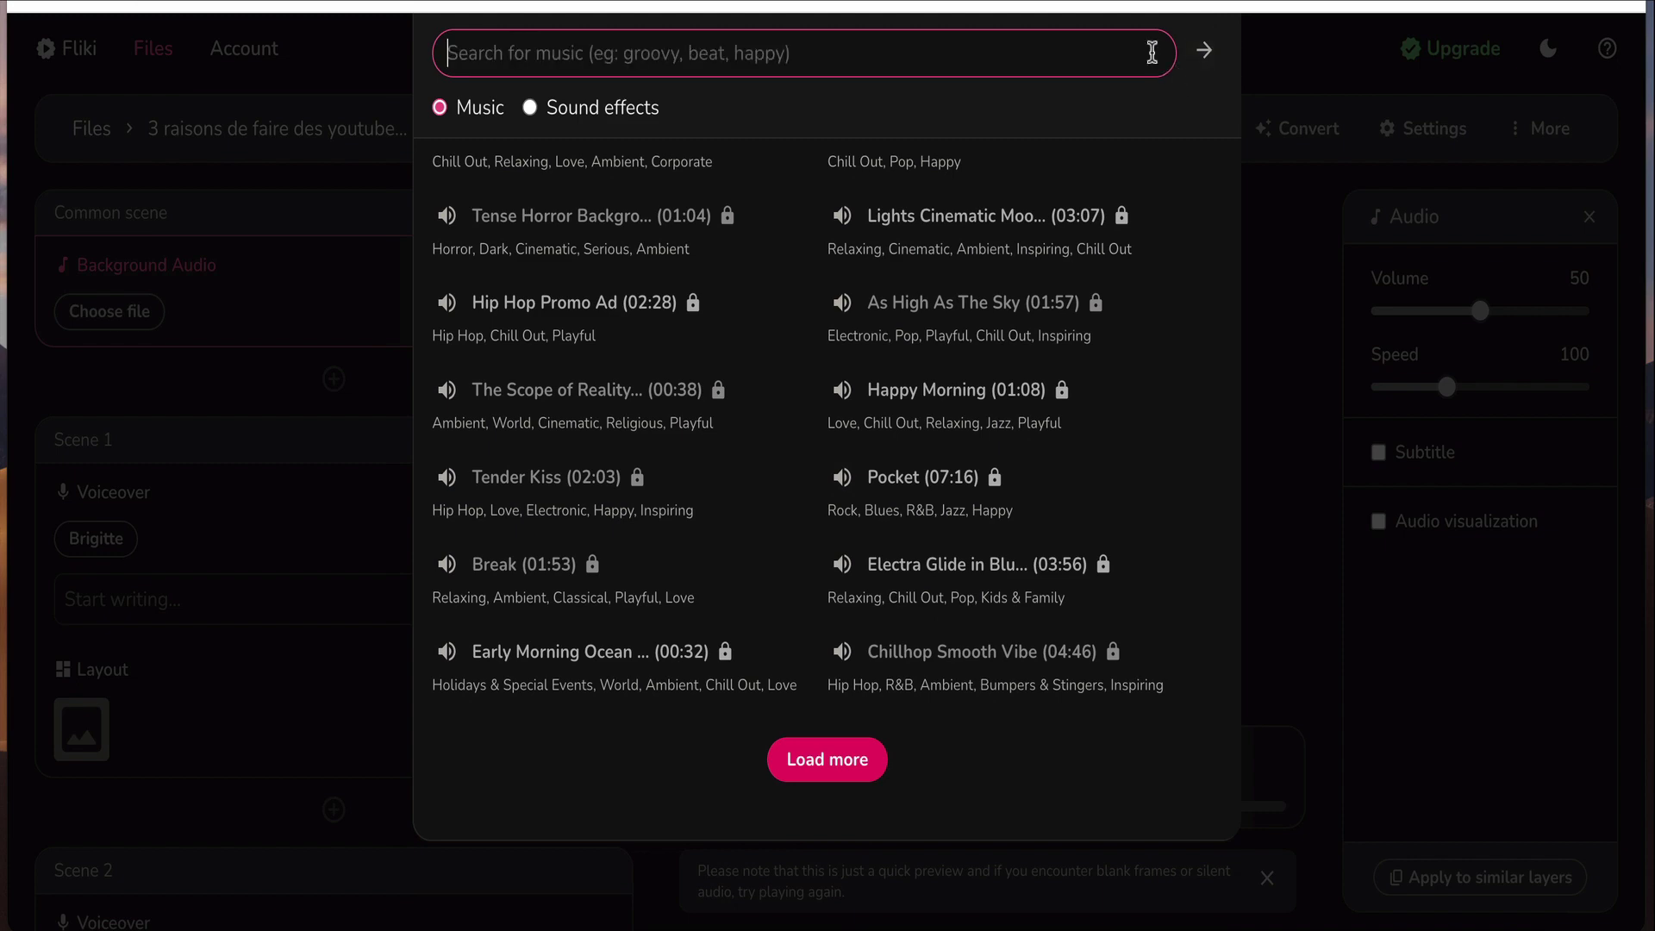
pyautogui.scroll(5, 780, 288)
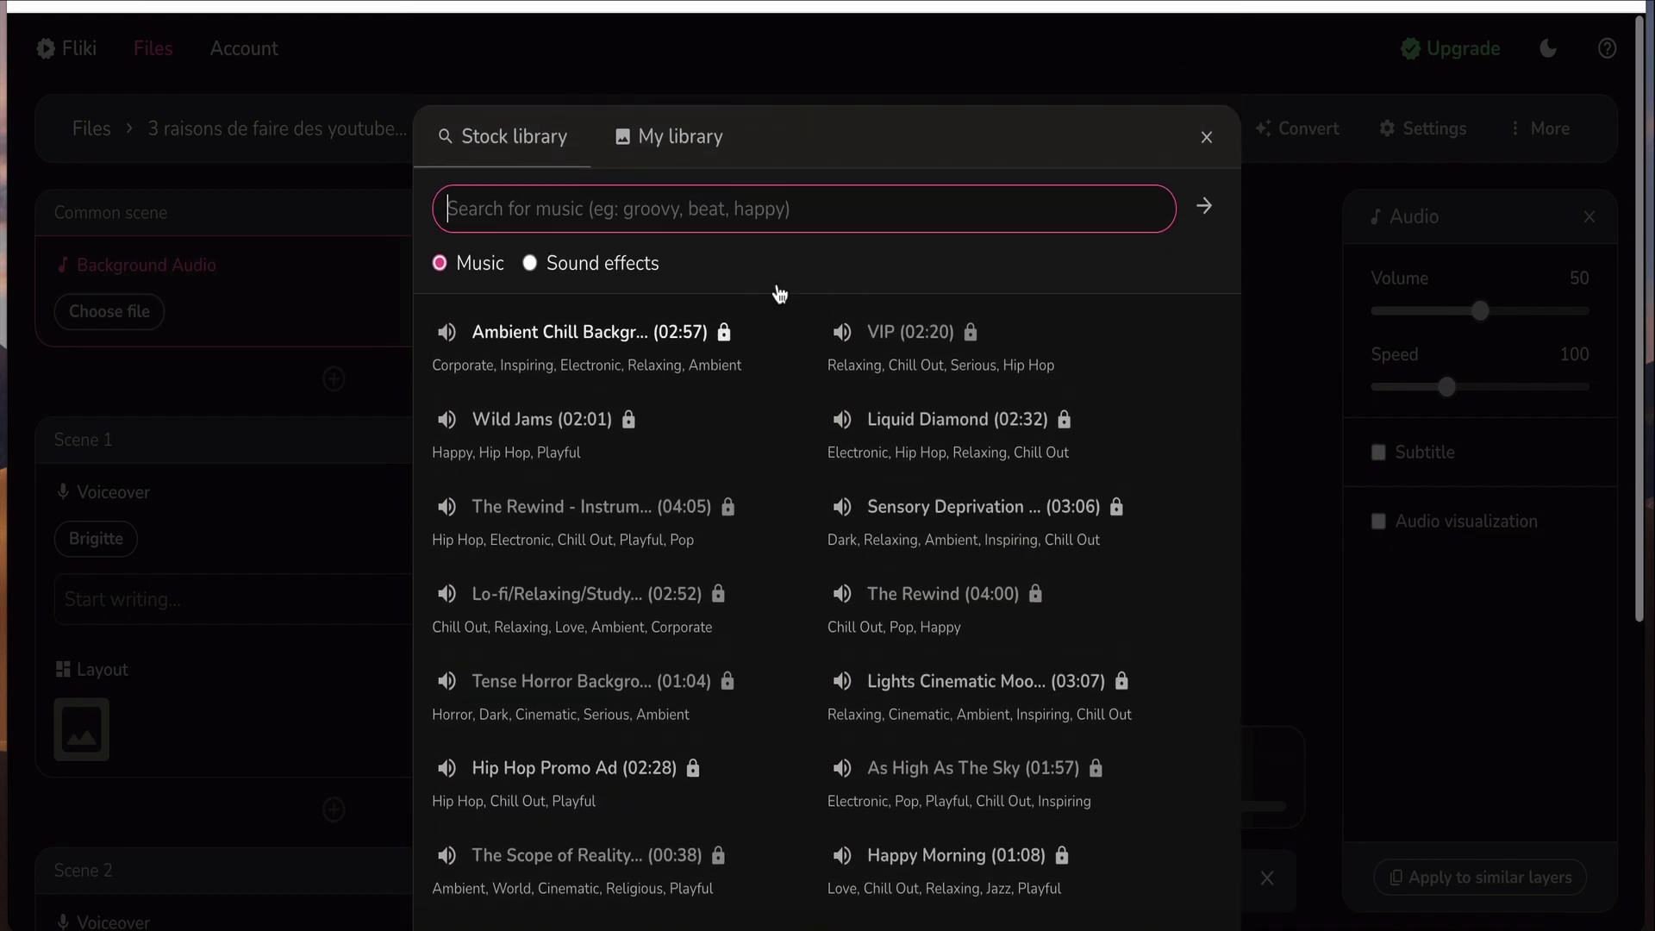
pyautogui.scroll(-5, 933, 439)
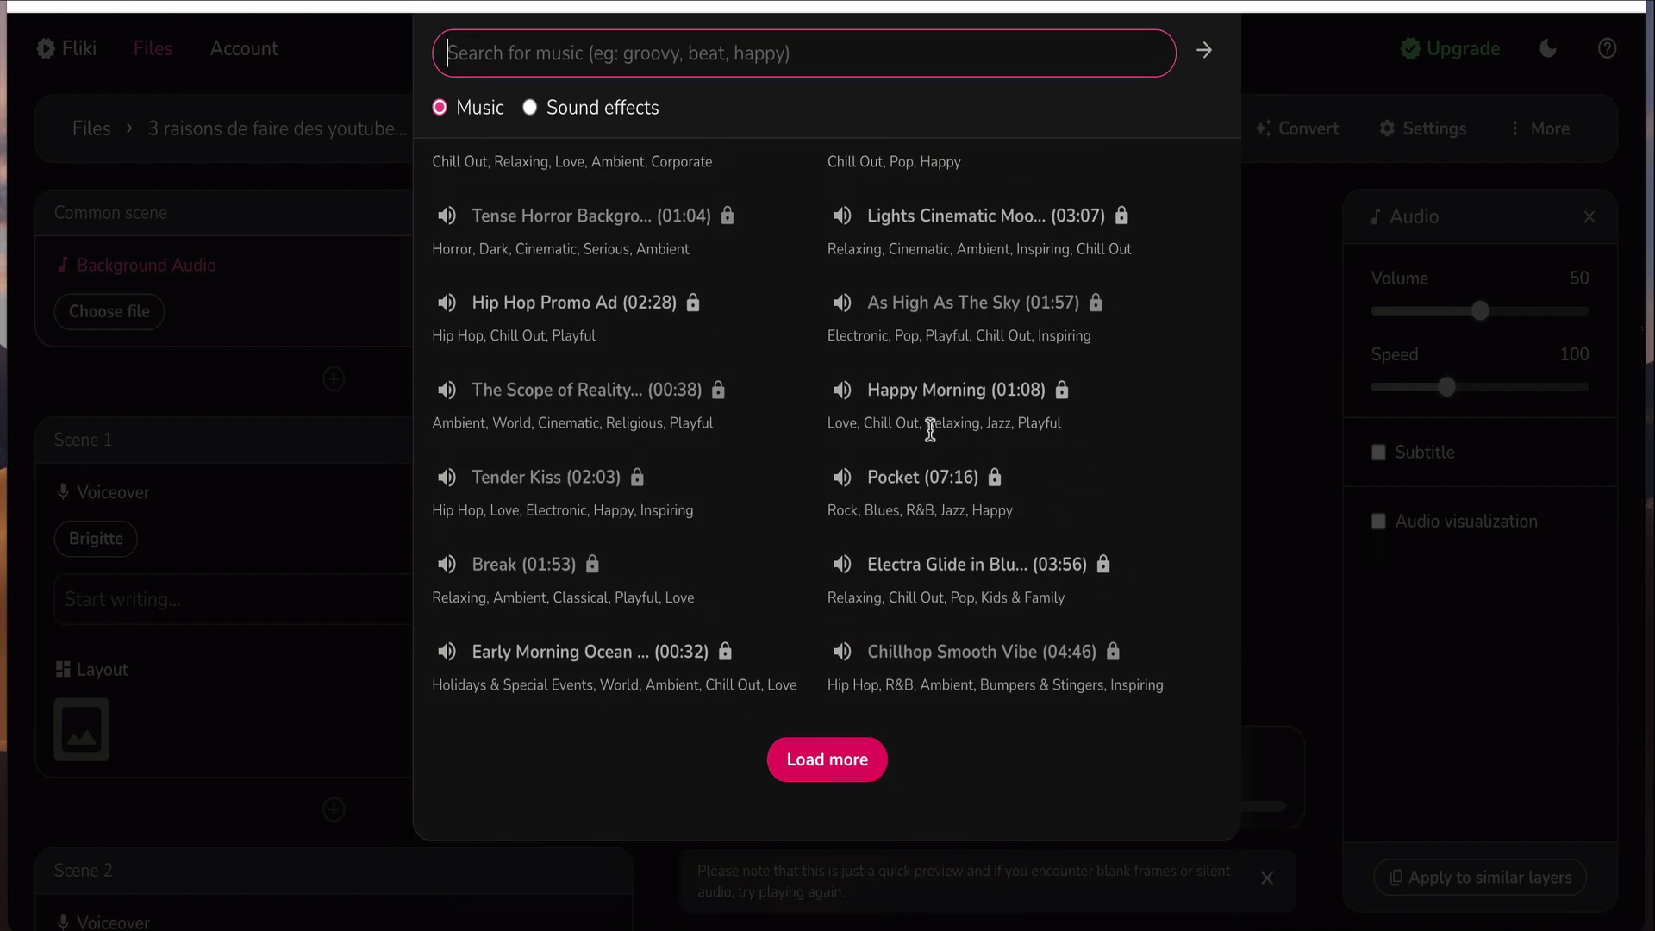
pyautogui.scroll(5, 933, 440)
pyautogui.scroll(-5, 933, 440)
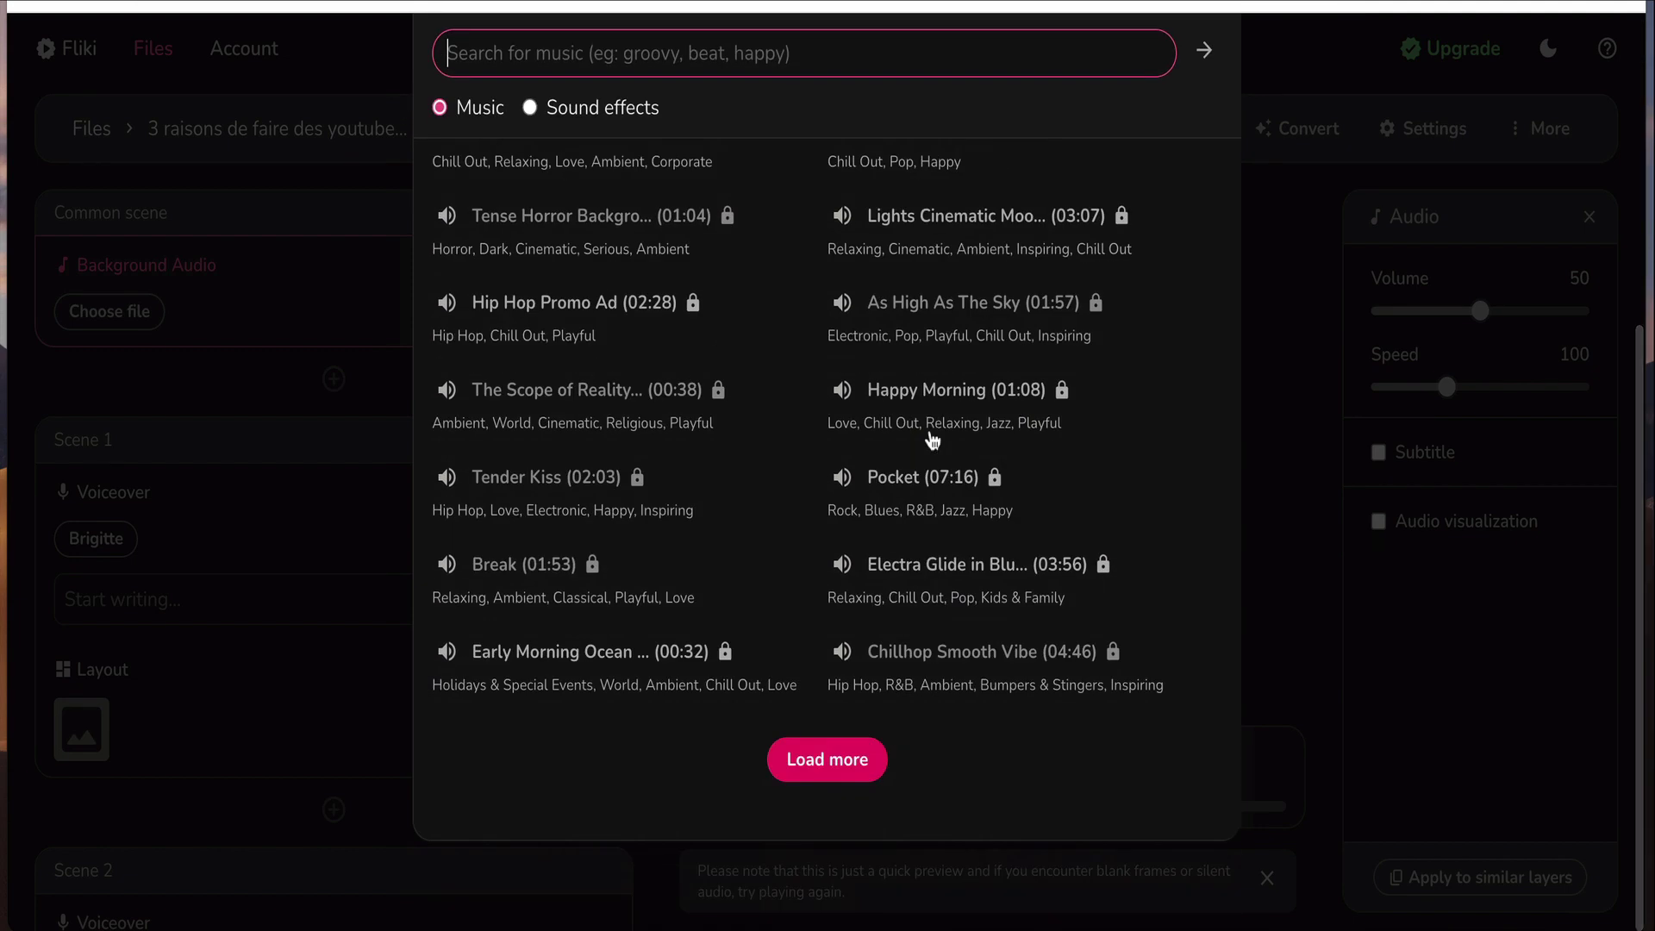
pyautogui.scroll(5, 933, 440)
pyautogui.click(539, 138)
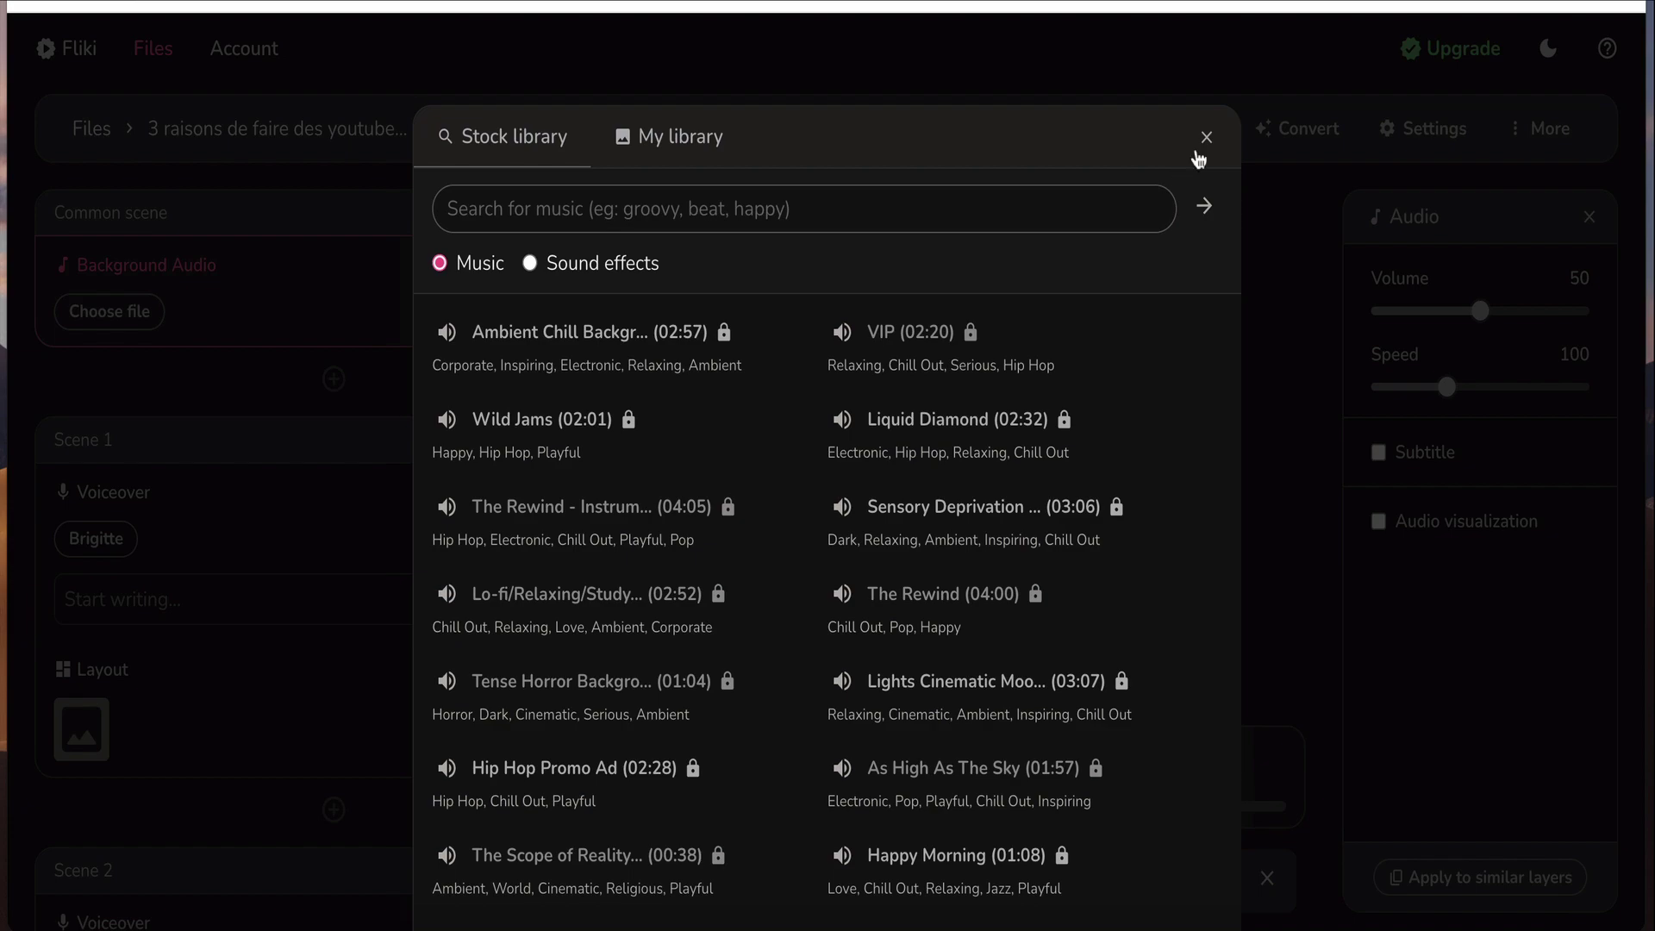
pyautogui.click(1206, 138)
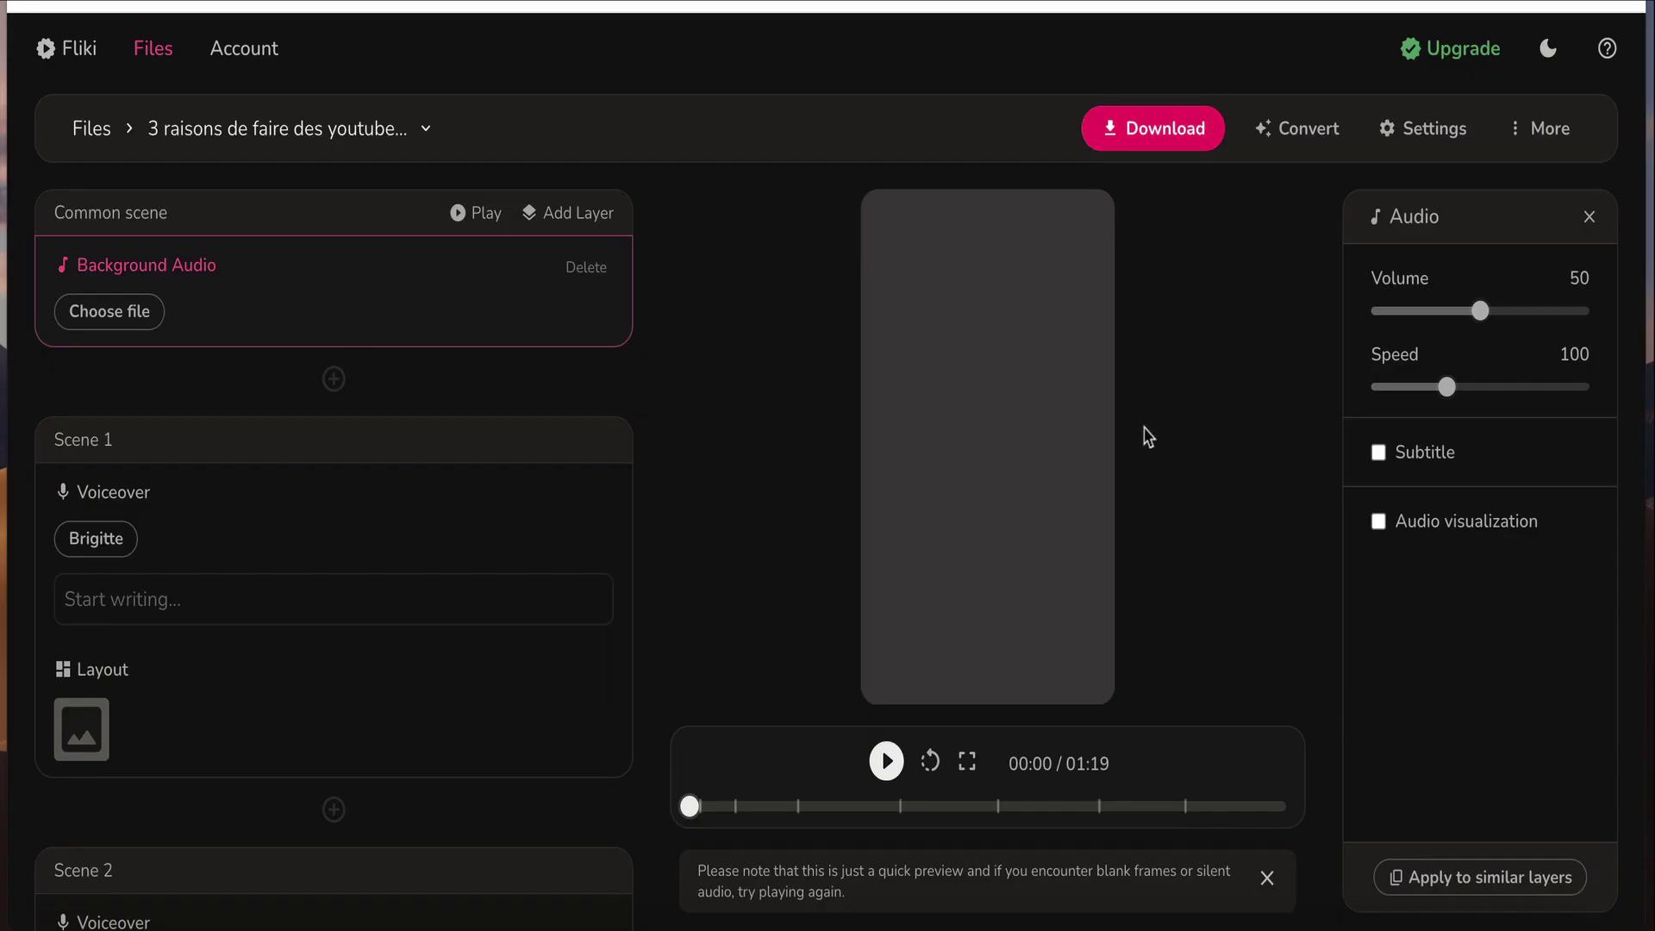
# - Choose the unlocked stock track Swing That Out as the common scene's background audio
pyautogui.click(118, 309)
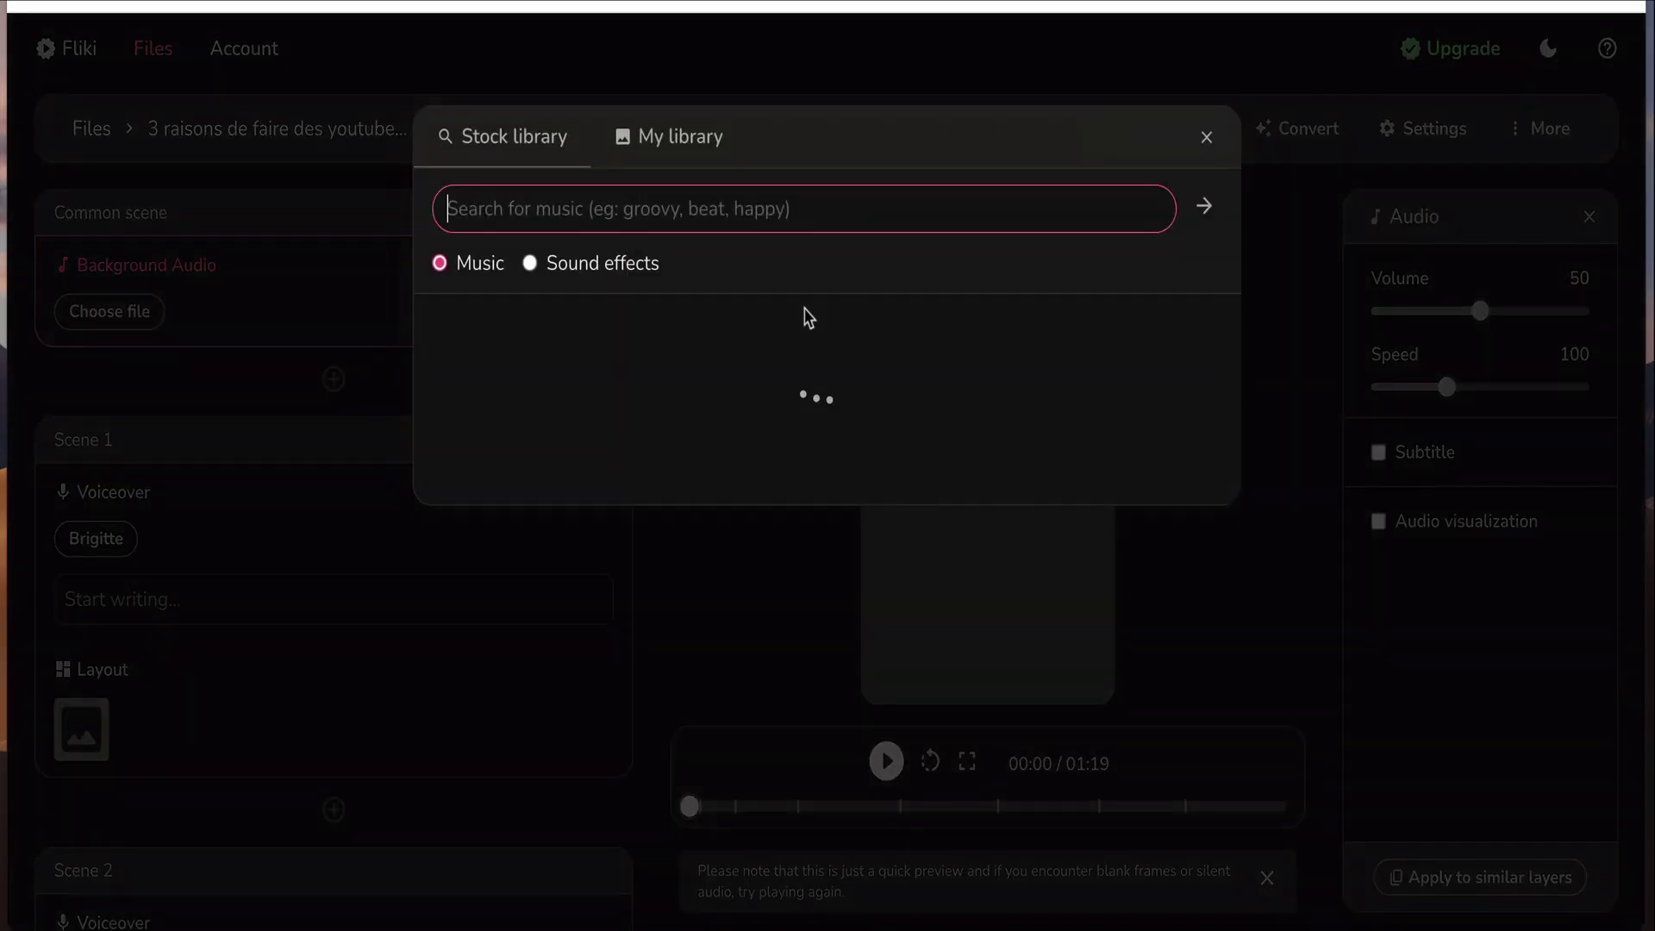
pyautogui.scroll(-10, 805, 317)
pyautogui.scroll(-8, 805, 317)
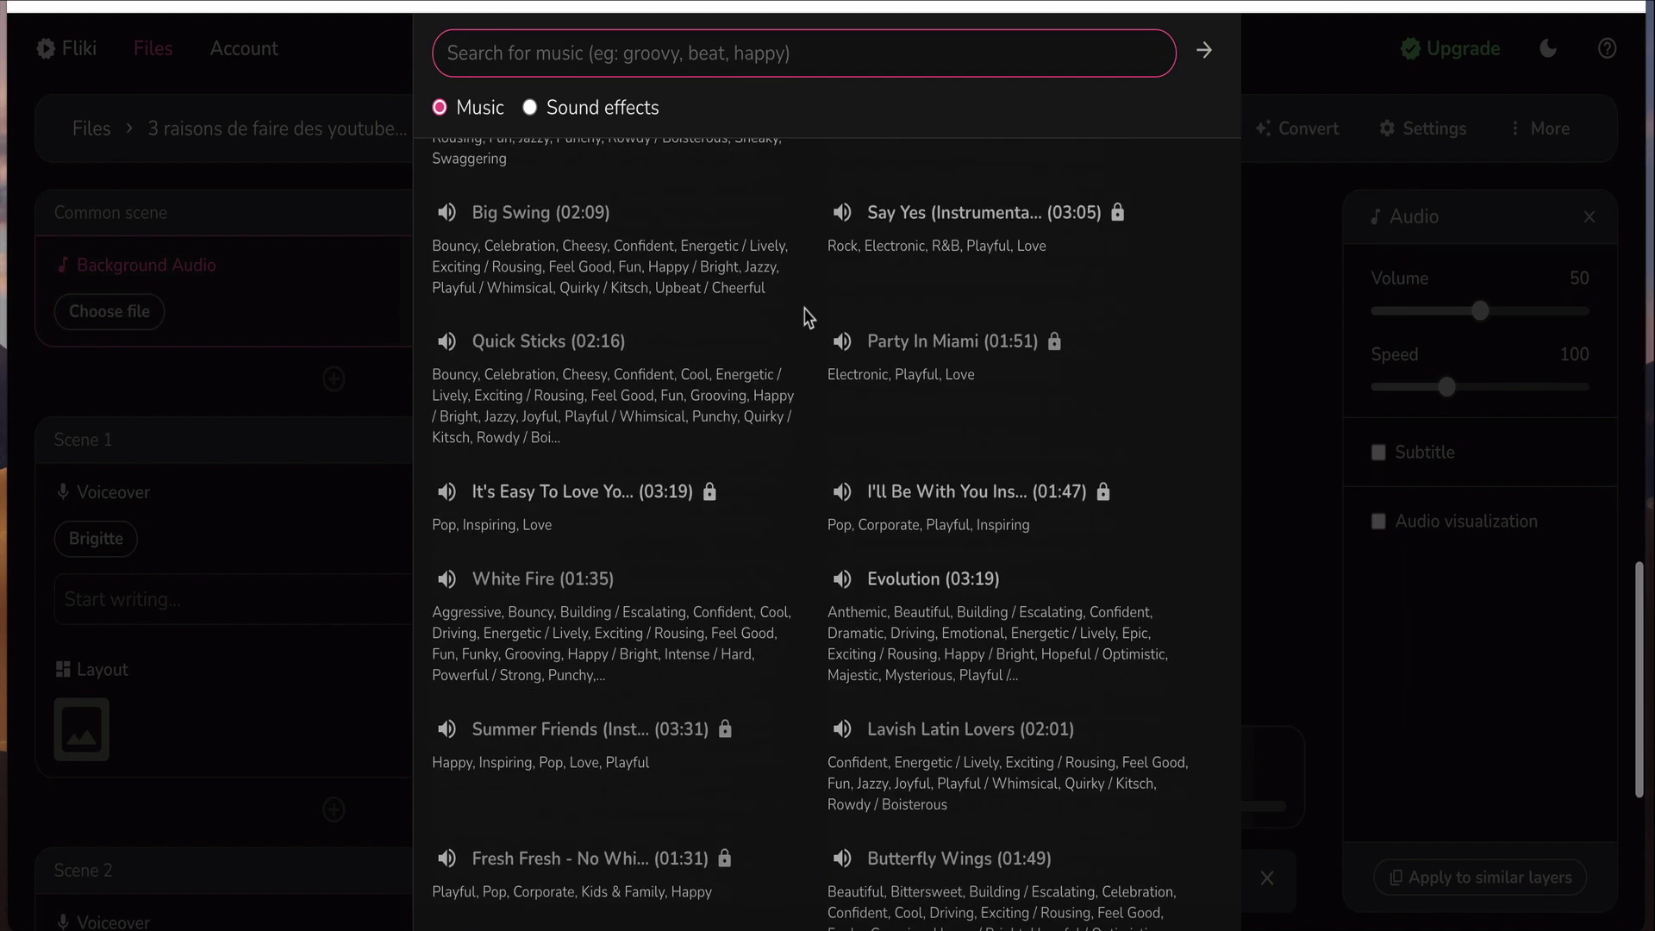
pyautogui.scroll(-5, 807, 318)
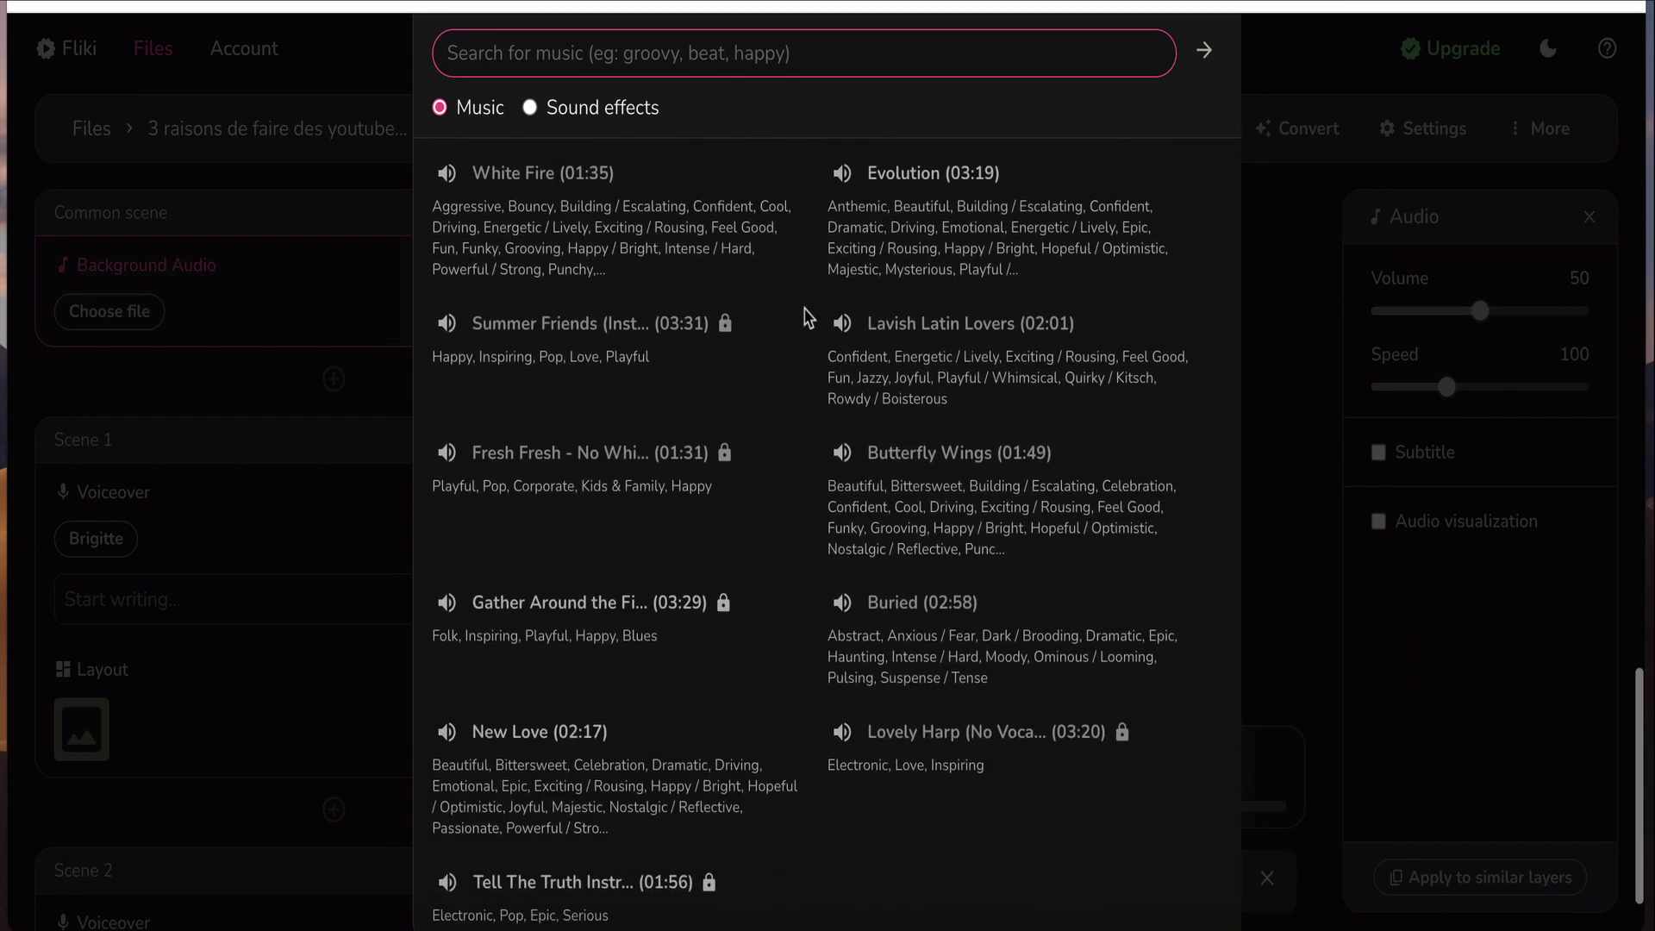
pyautogui.scroll(-5, 807, 317)
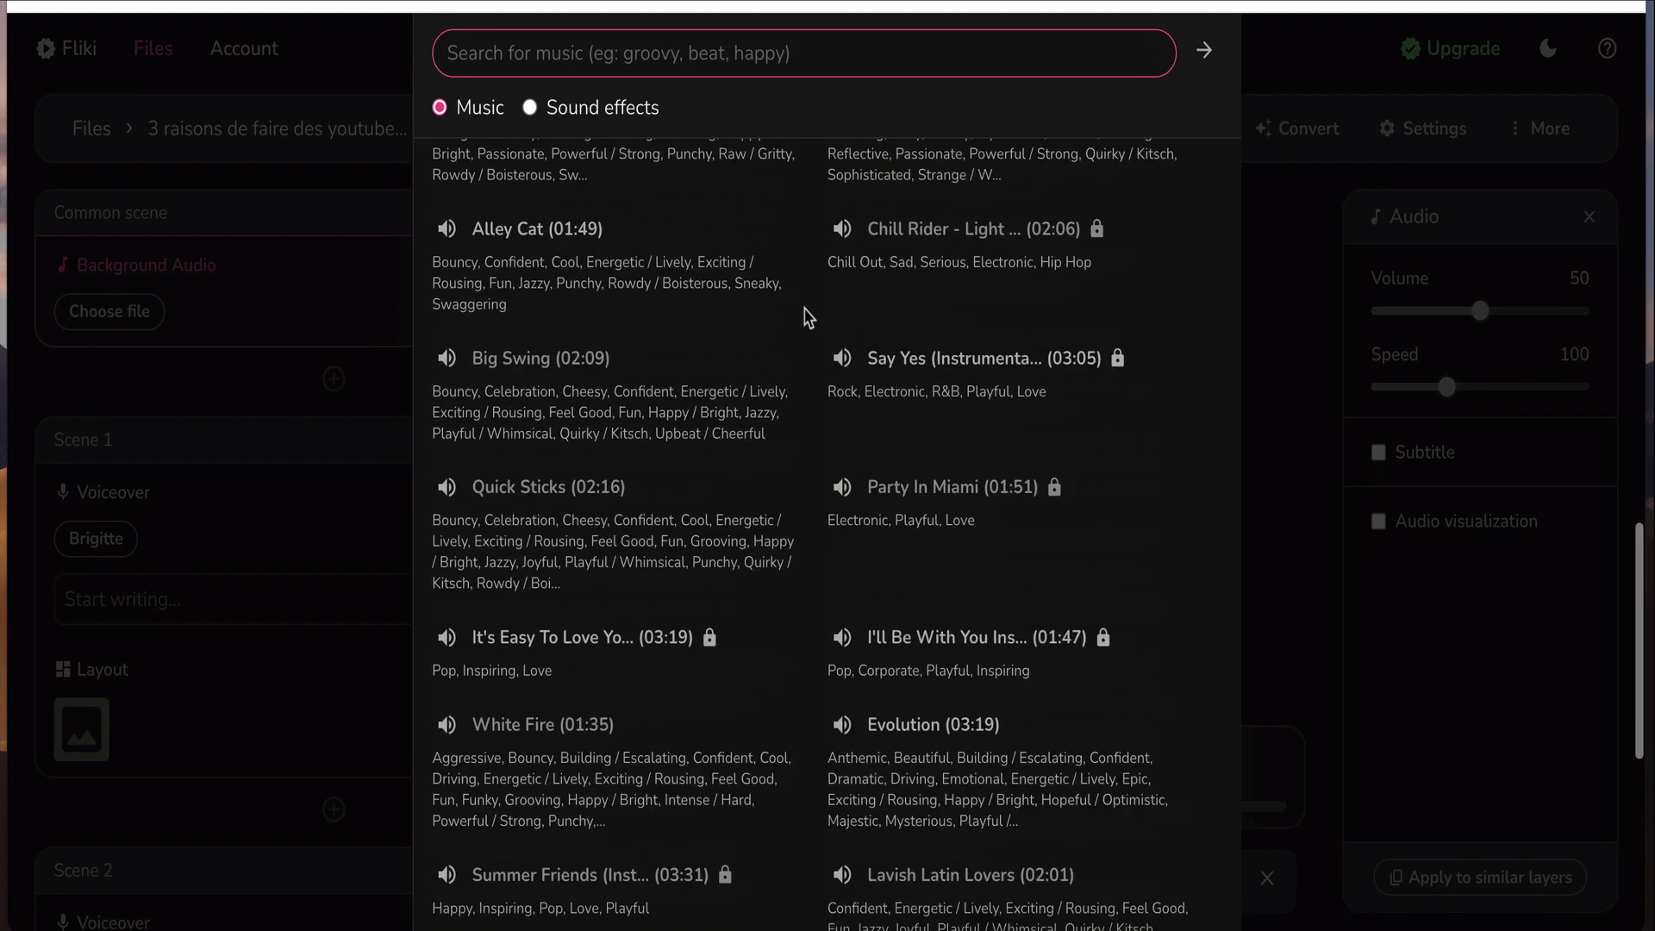
pyautogui.scroll(-3, 805, 318)
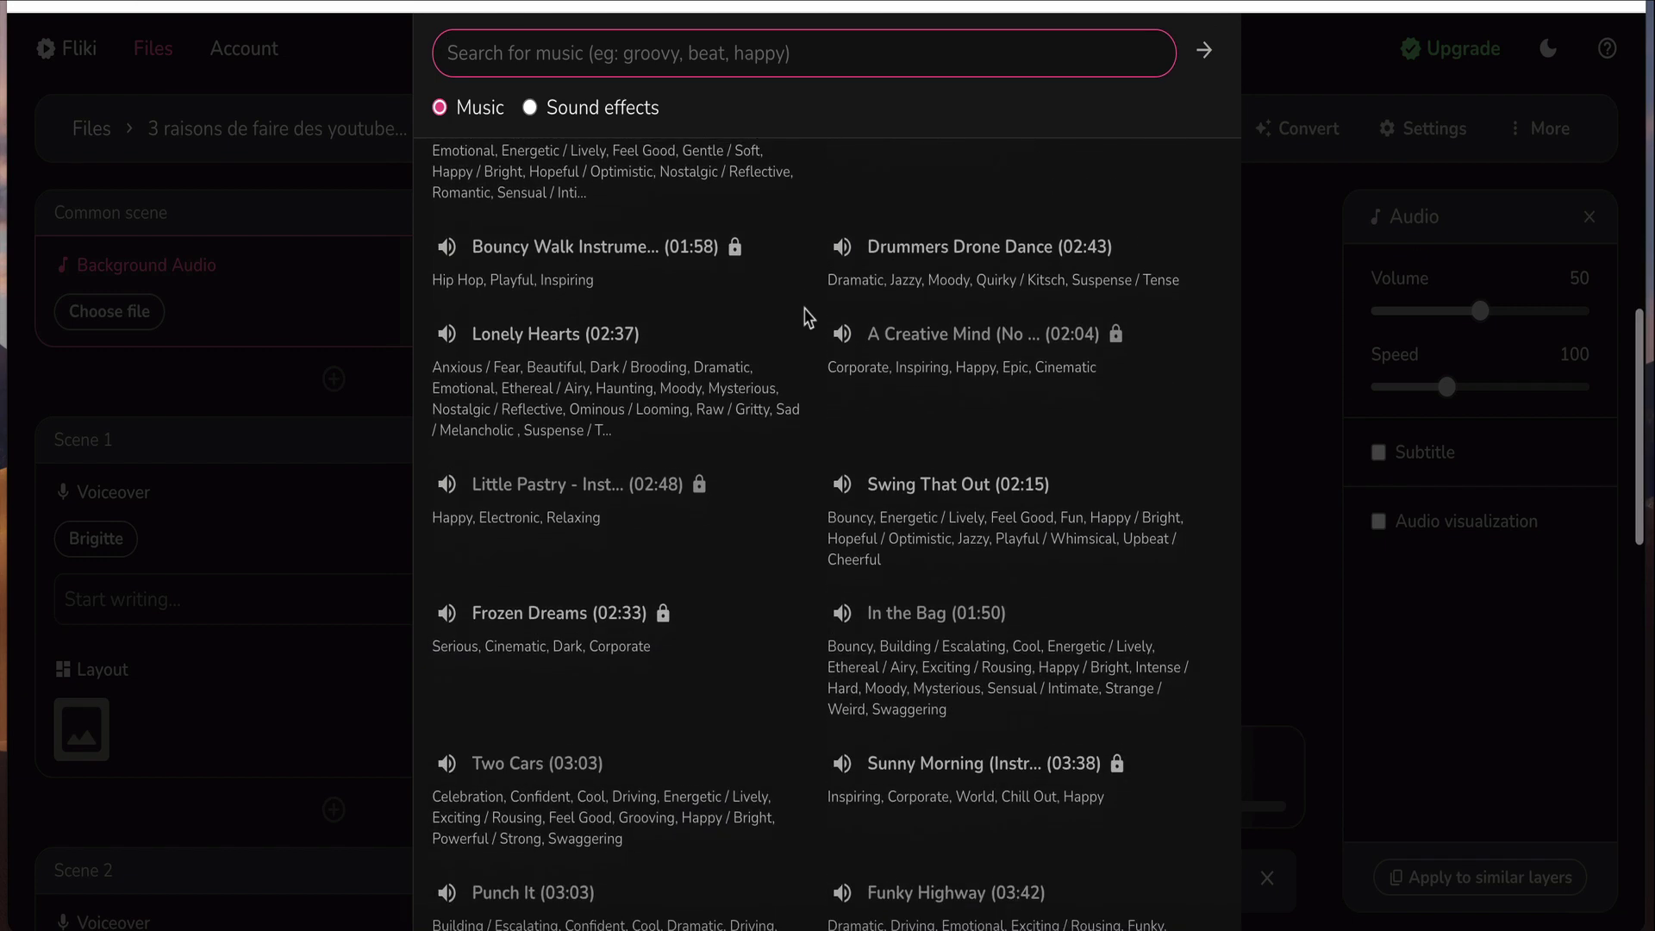
pyautogui.click(930, 490)
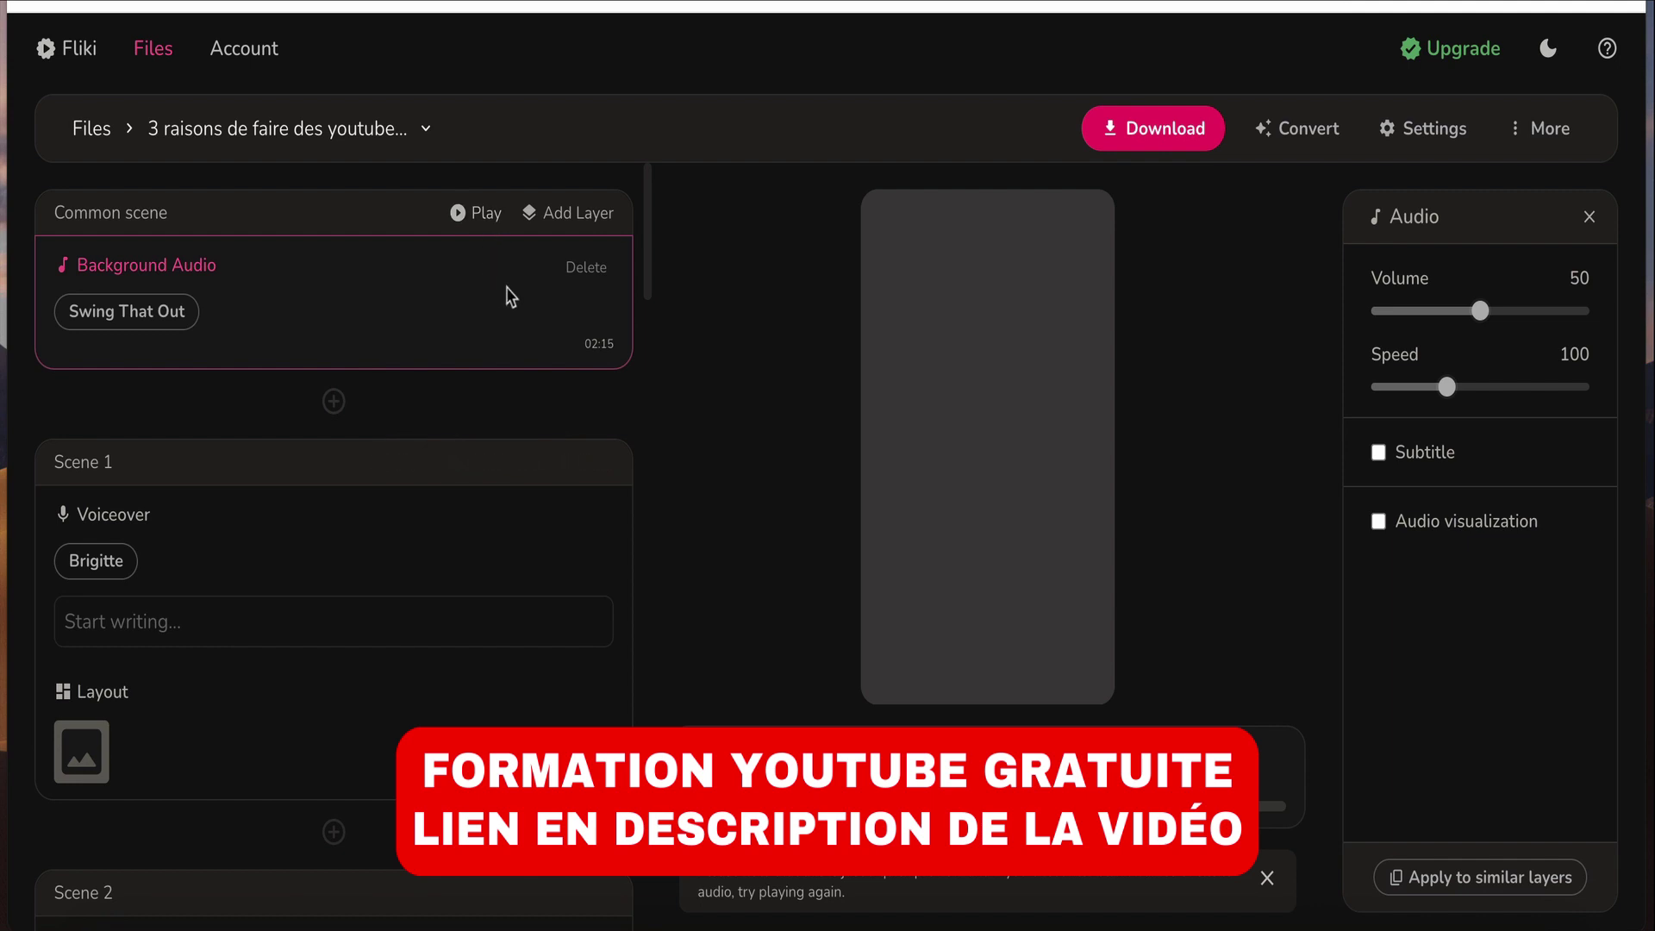
# - Try to auto-pick media for the layout of the empty Scene 1
pyautogui.scroll(-1, 522, 307)
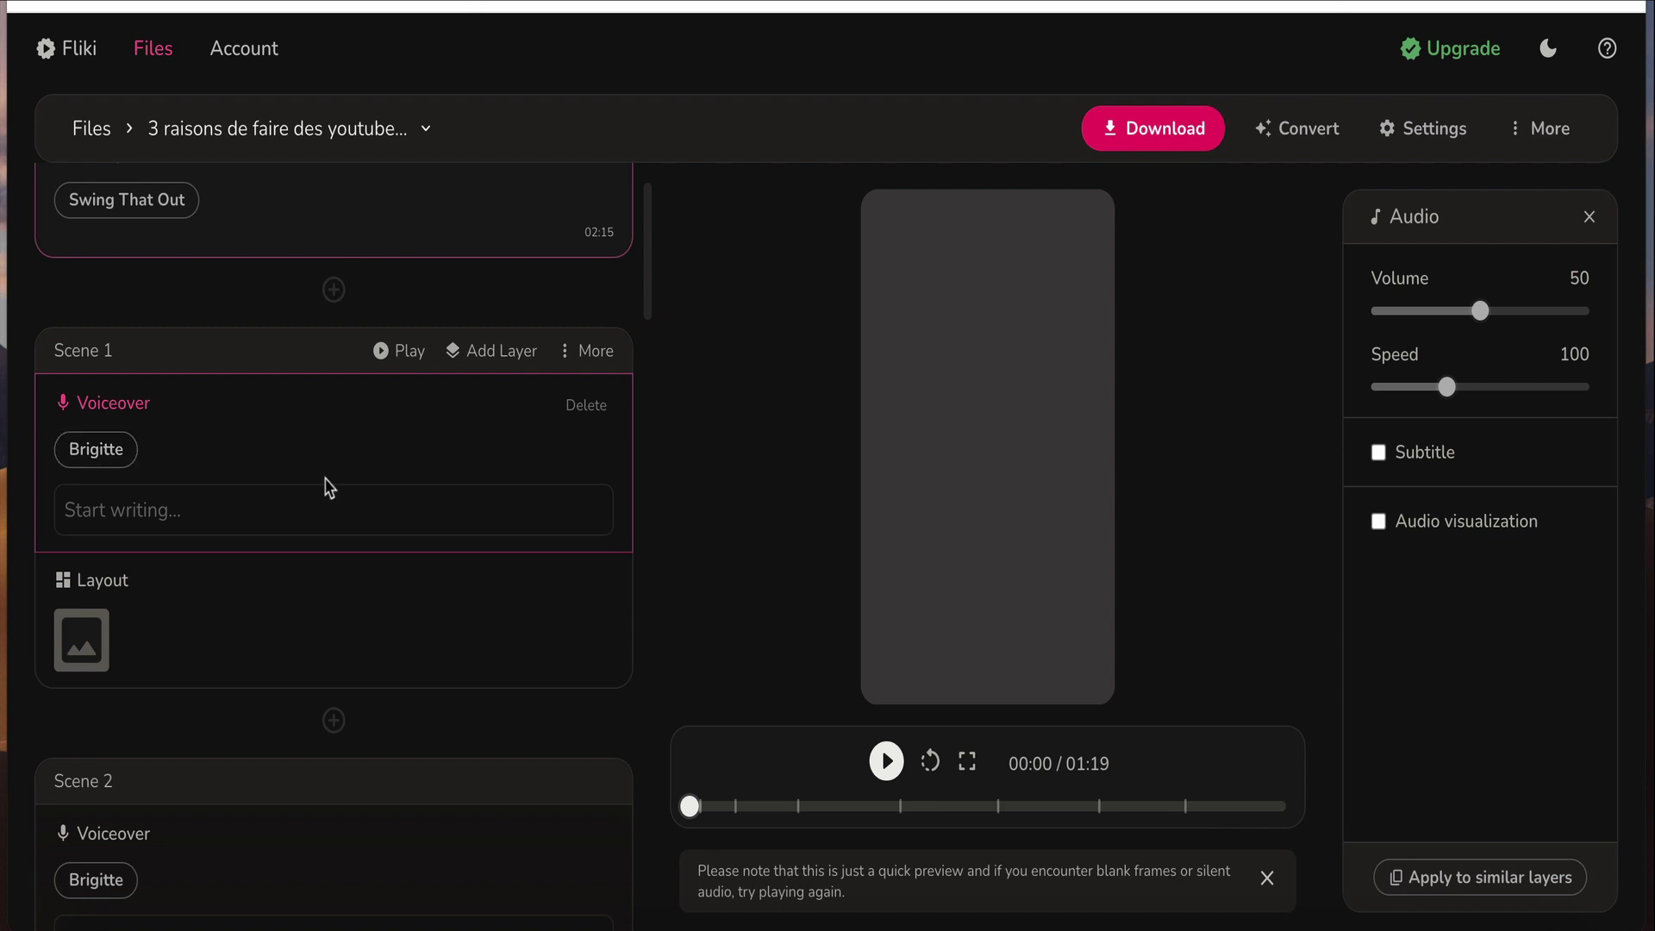
pyautogui.scroll(-4, 262, 628)
pyautogui.scroll(3, 263, 626)
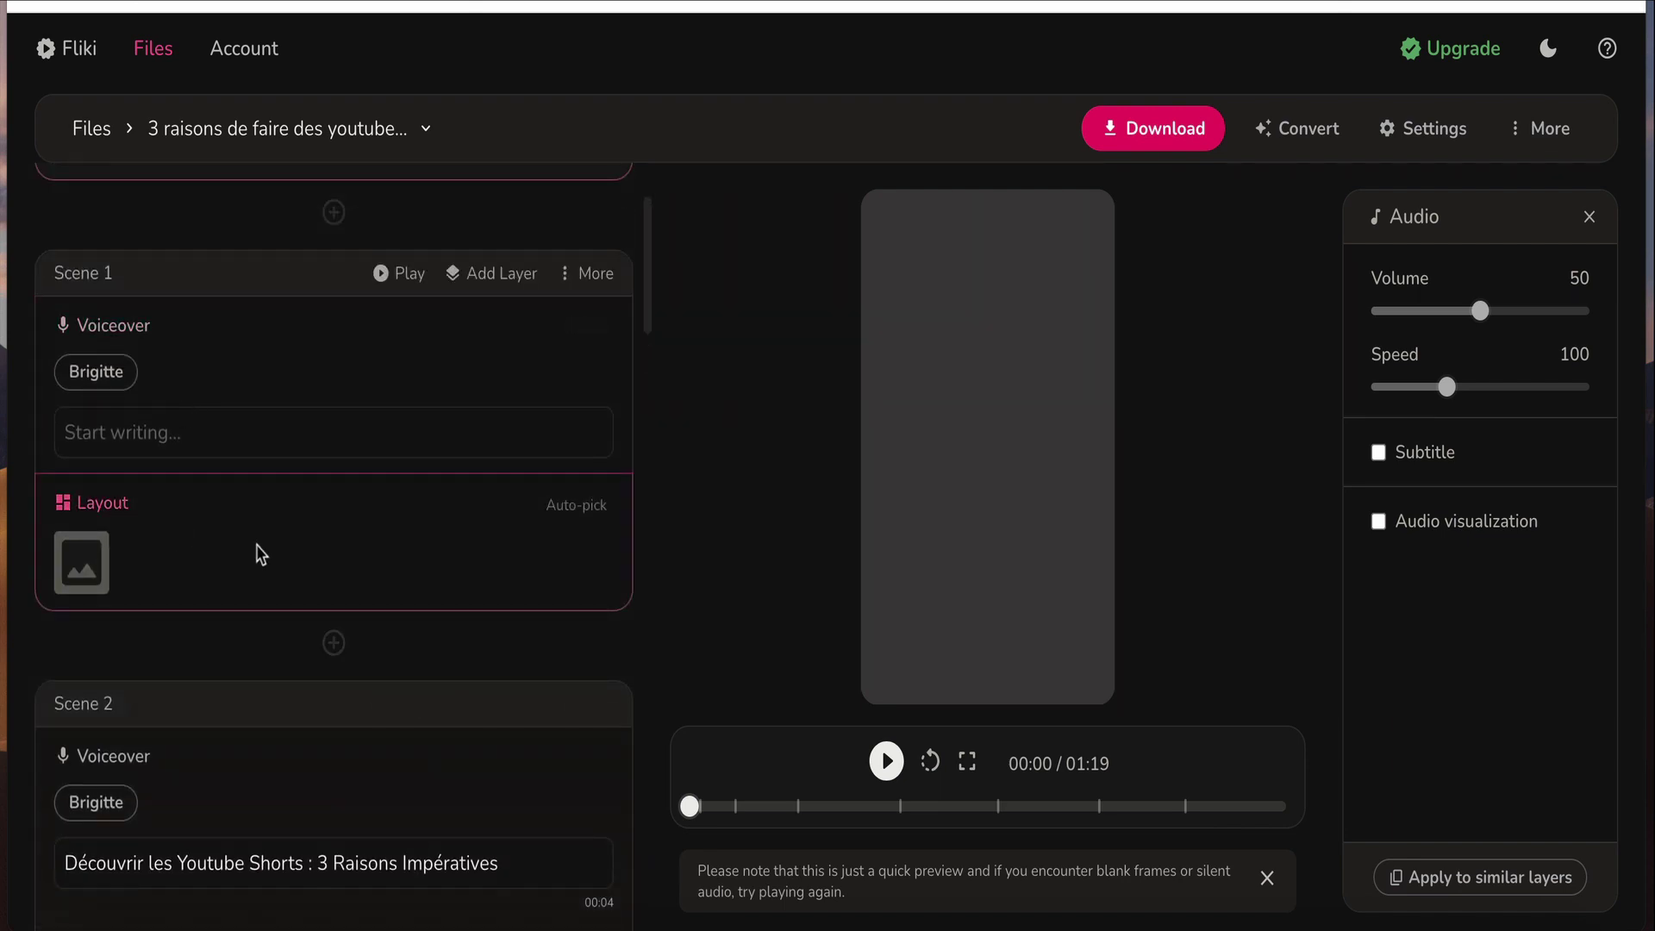
pyautogui.click(567, 509)
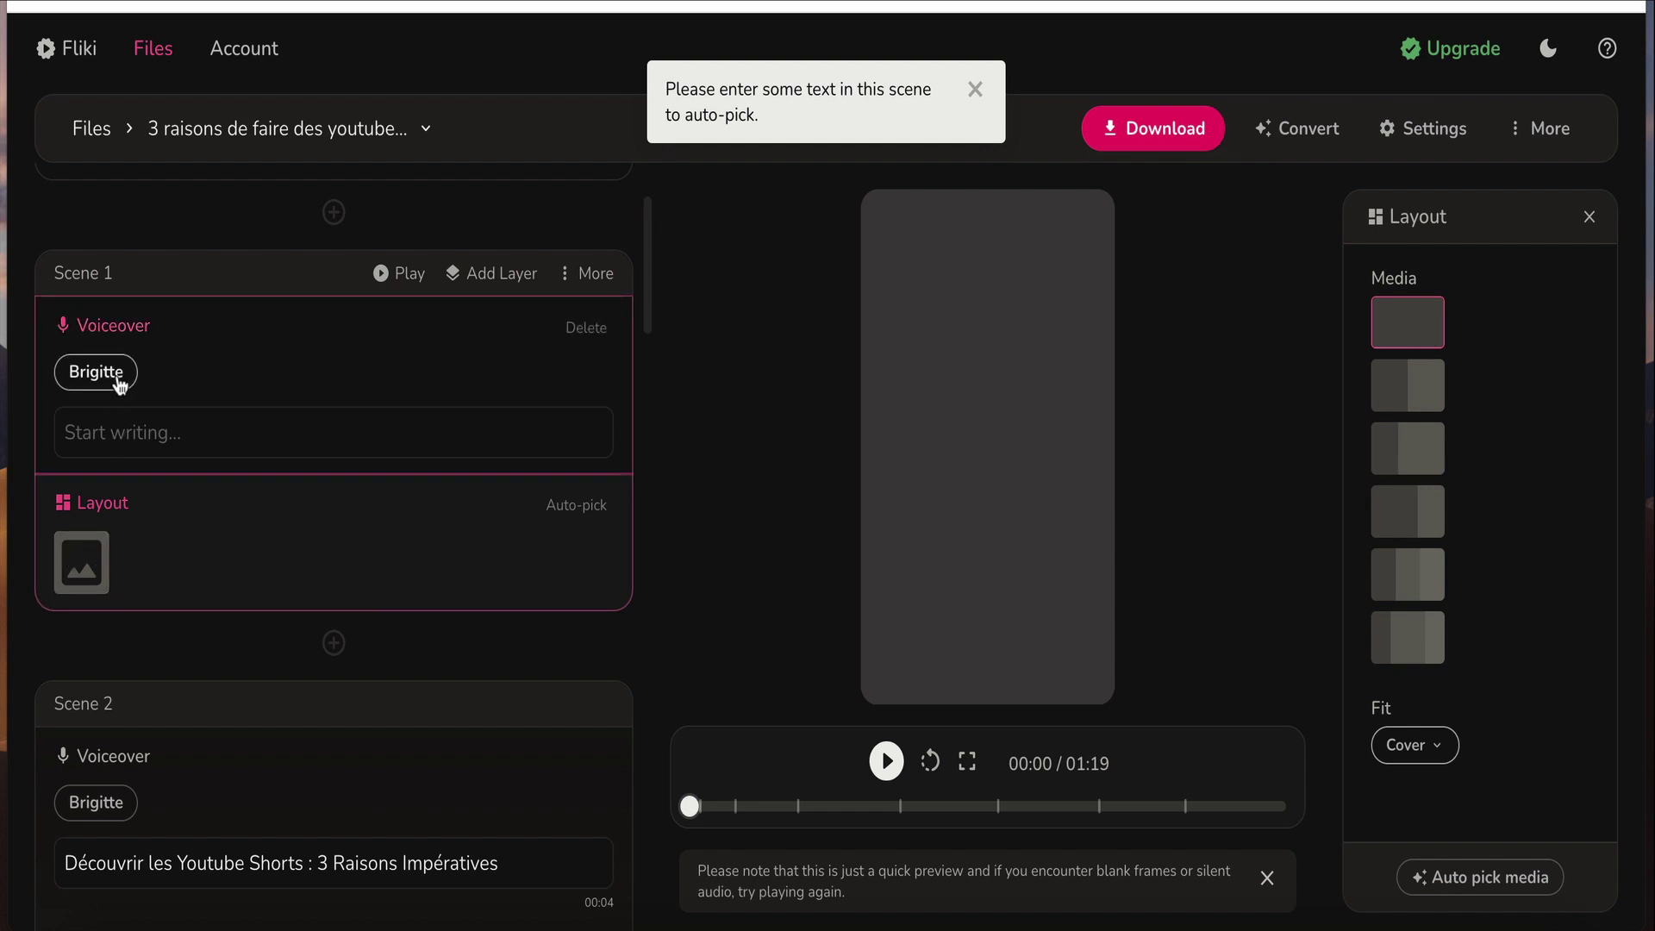
pyautogui.scroll(-2, 269, 643)
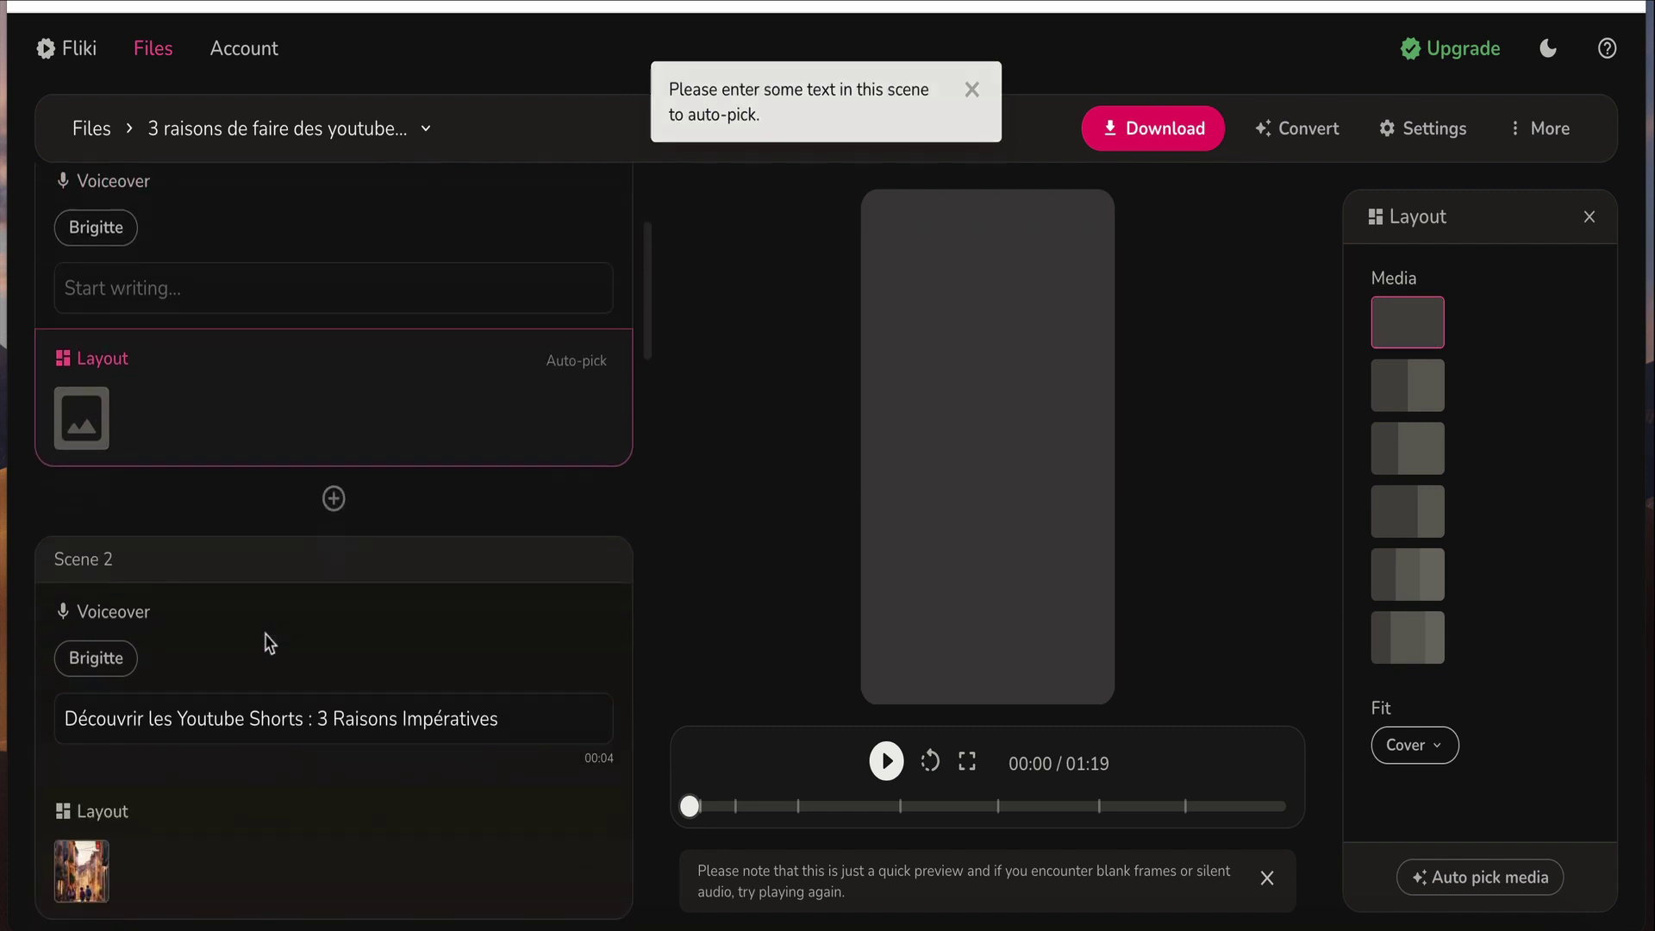
pyautogui.scroll(4, 266, 639)
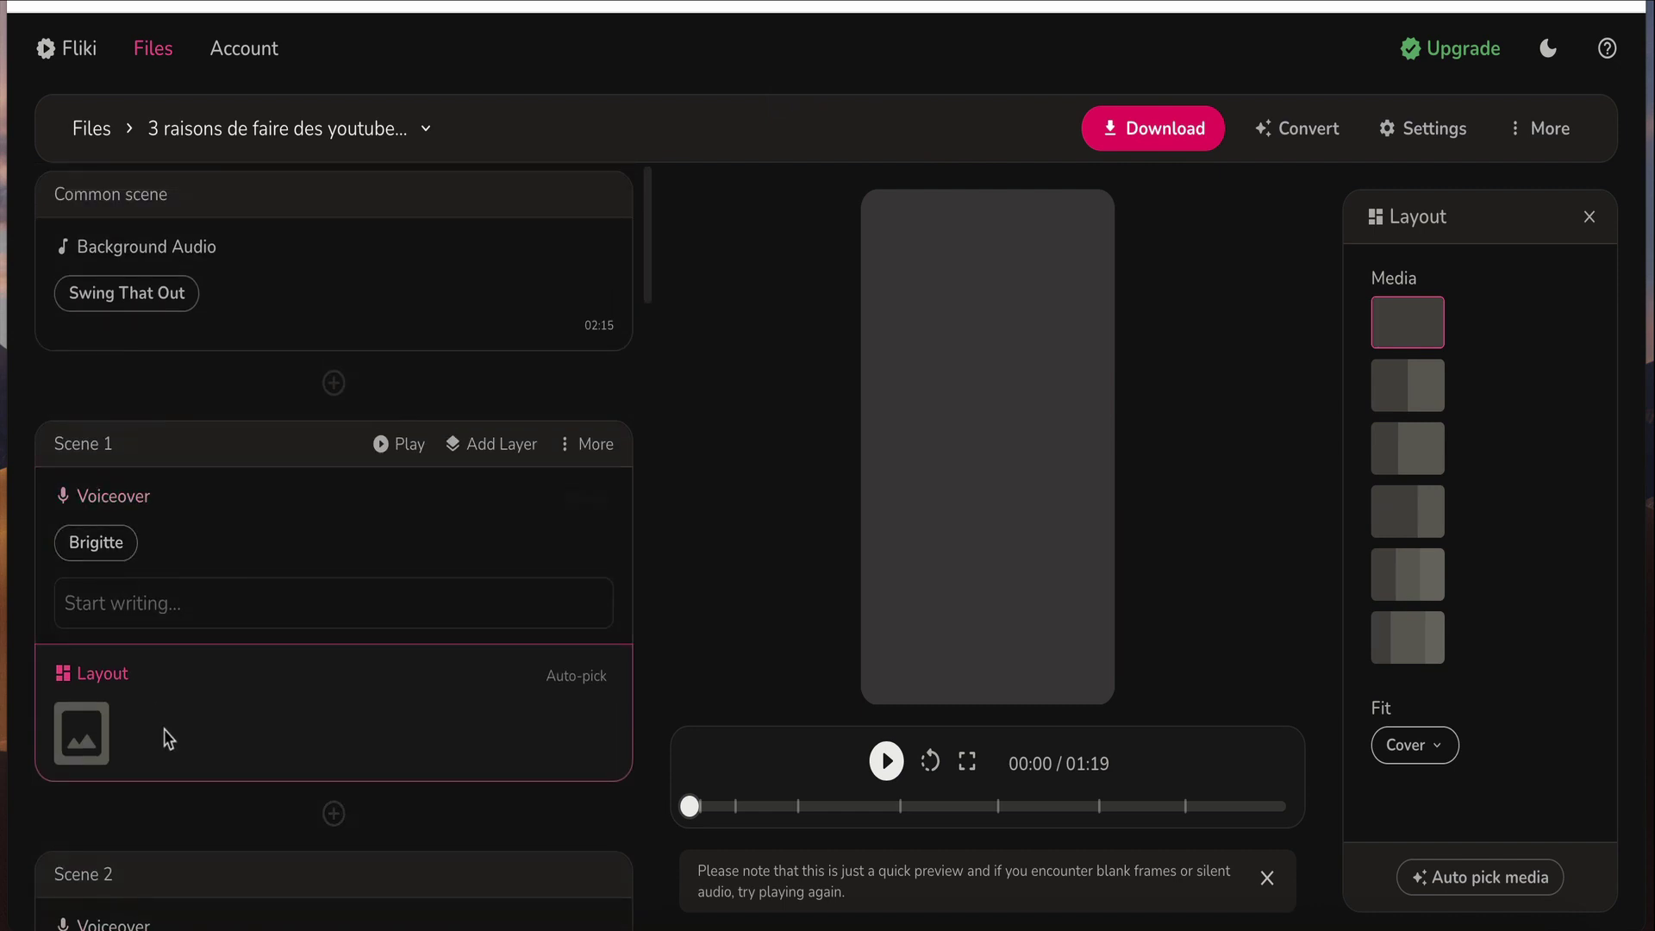
# - Examine Scene 1's voiceover settings and available French voices, and review the voiceover texts of Scenes 2 and 3
pyautogui.click(120, 599)
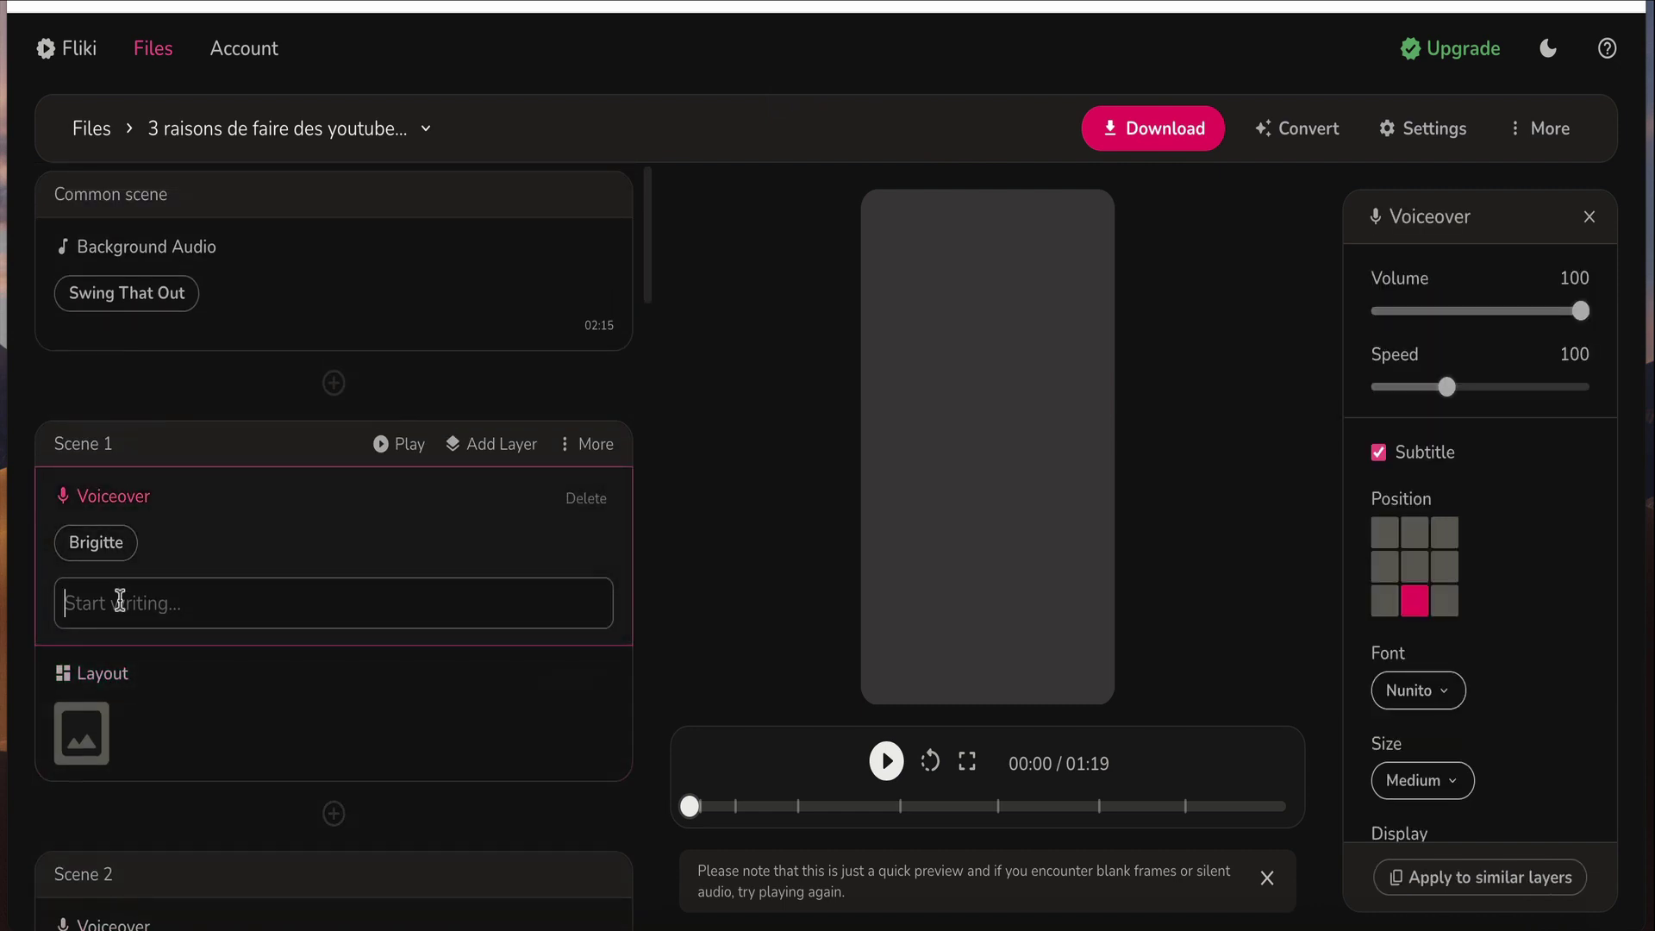
pyautogui.scroll(-3, 120, 601)
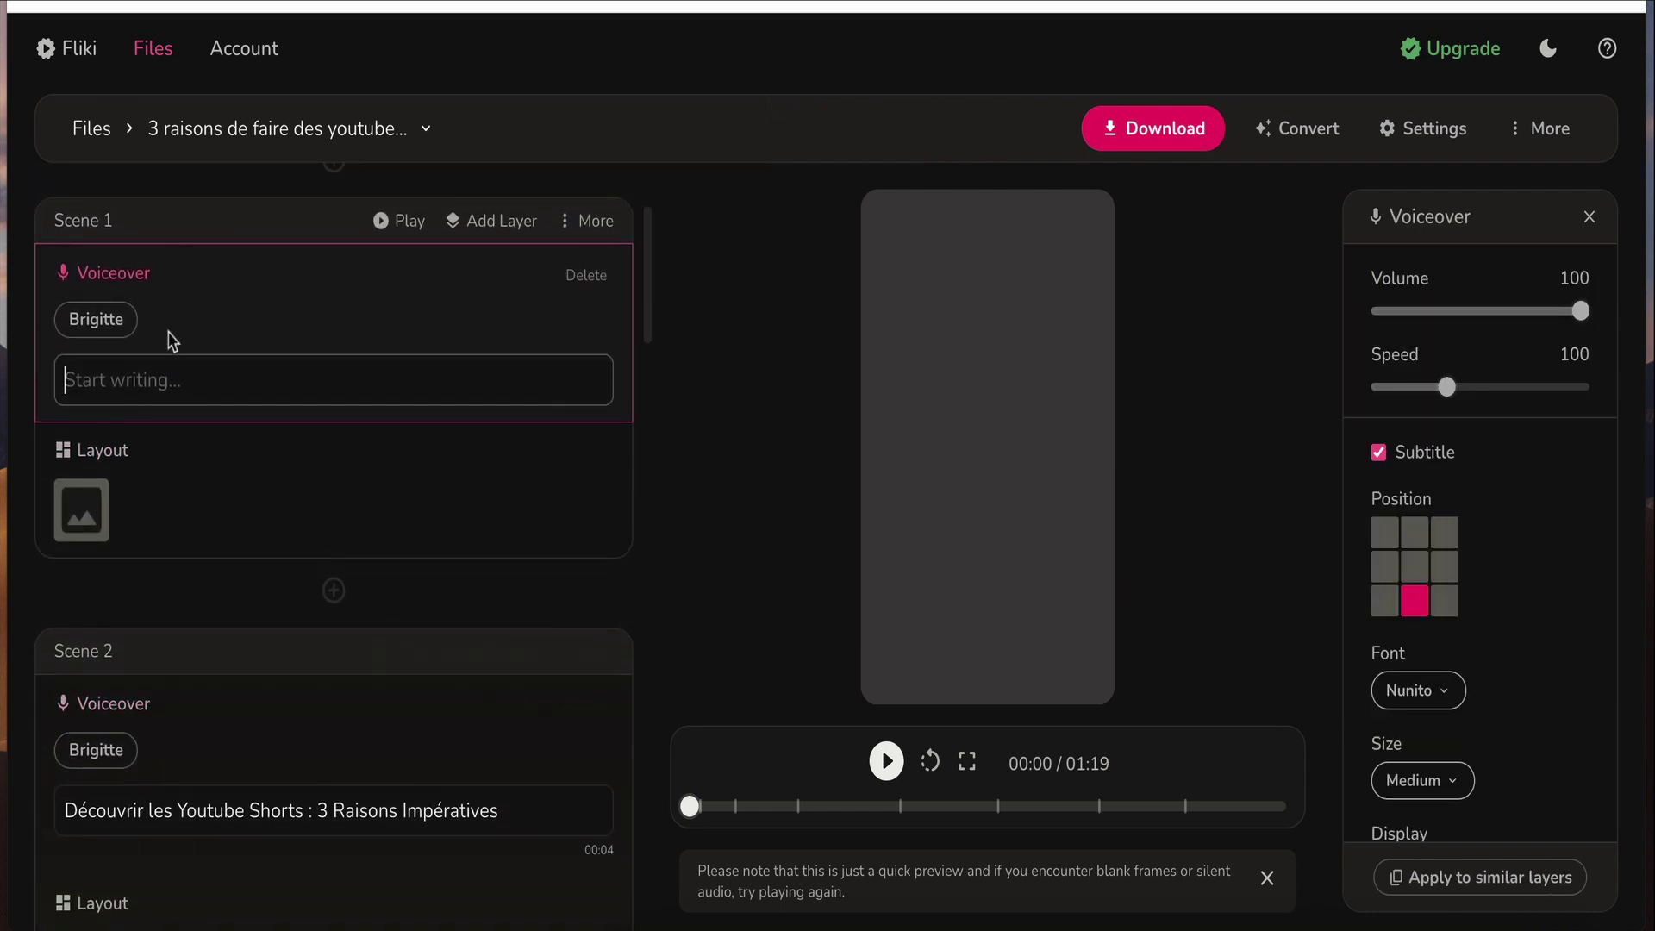
pyautogui.scroll(-2, 233, 675)
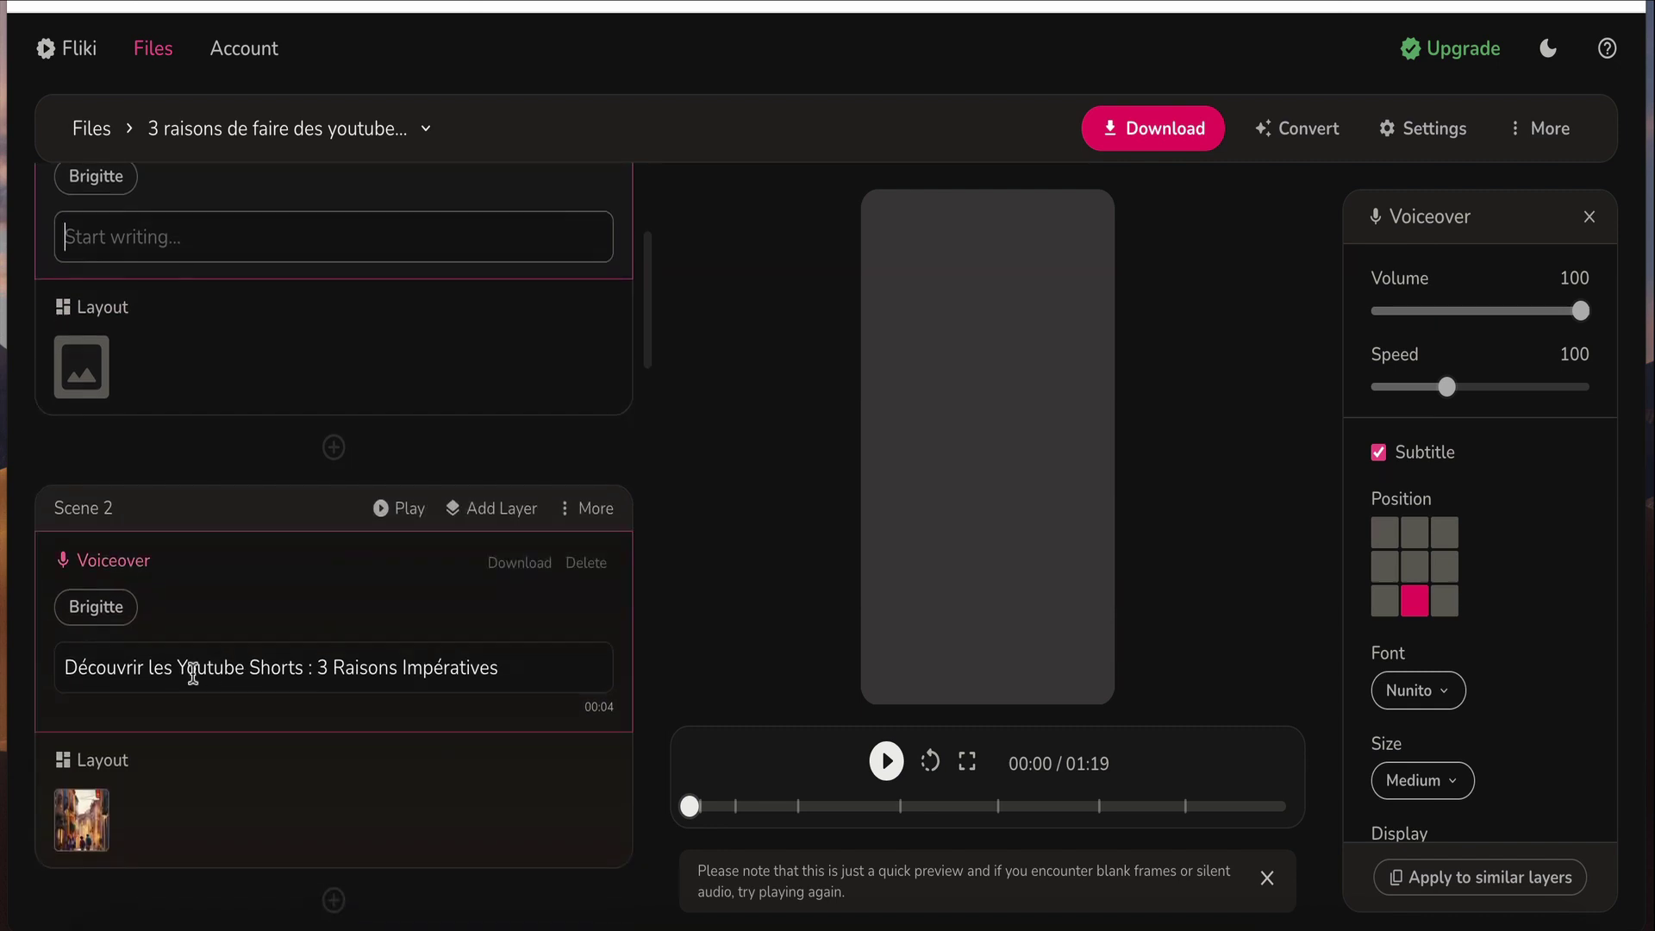
pyautogui.scroll(3, 174, 675)
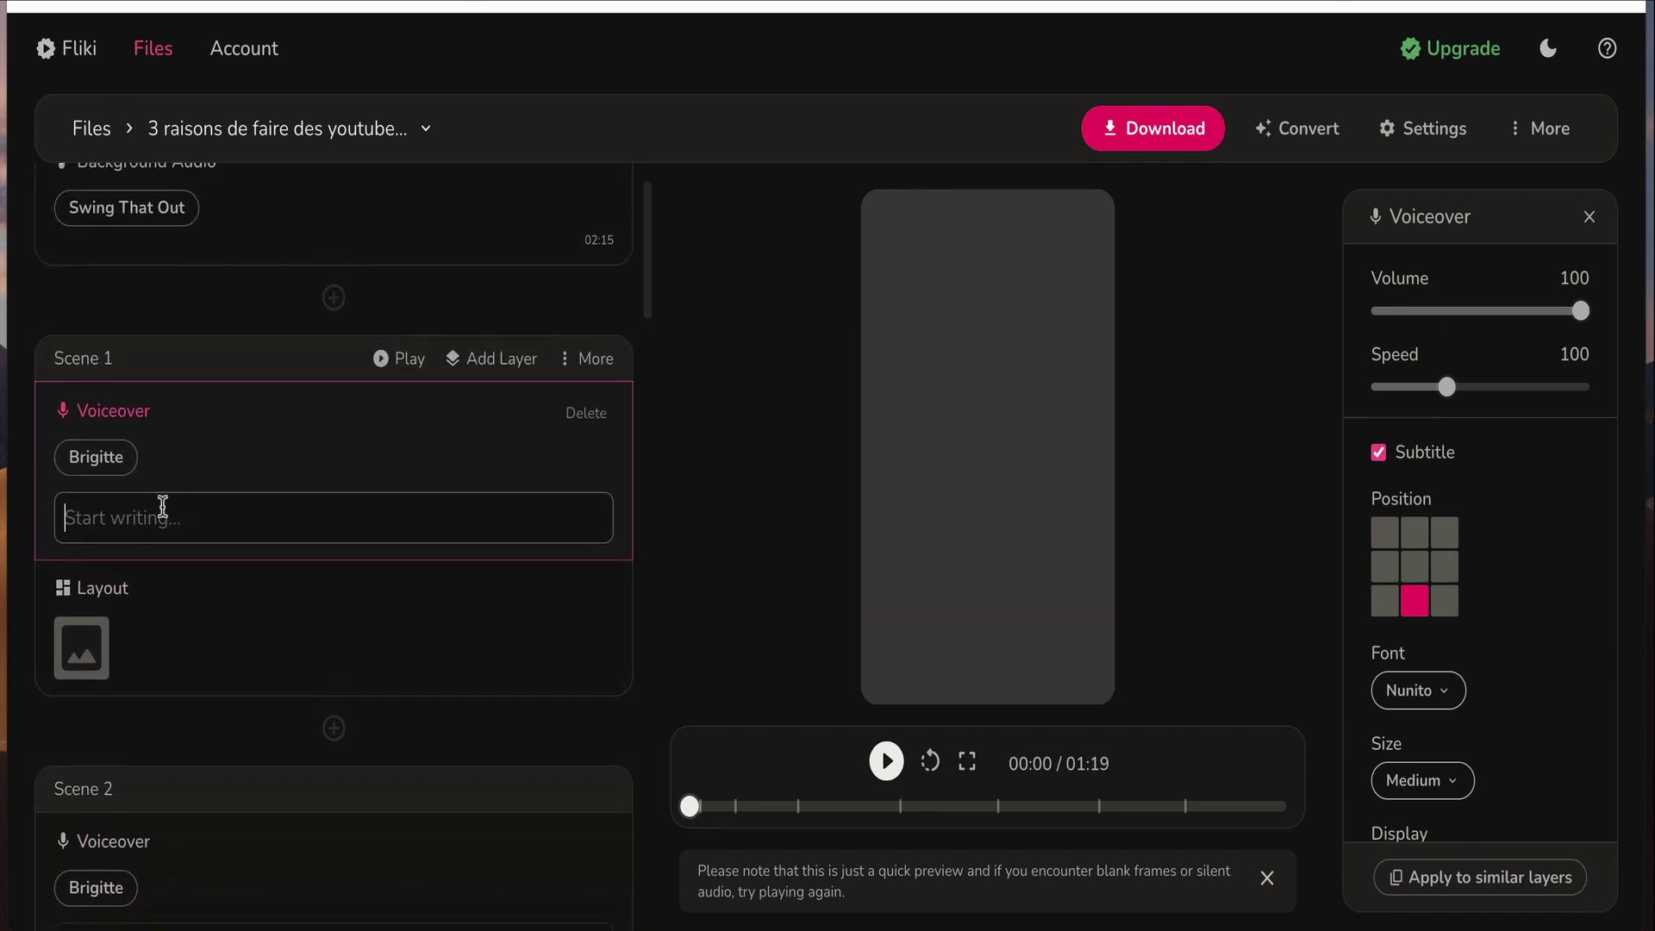
pyautogui.click(96, 458)
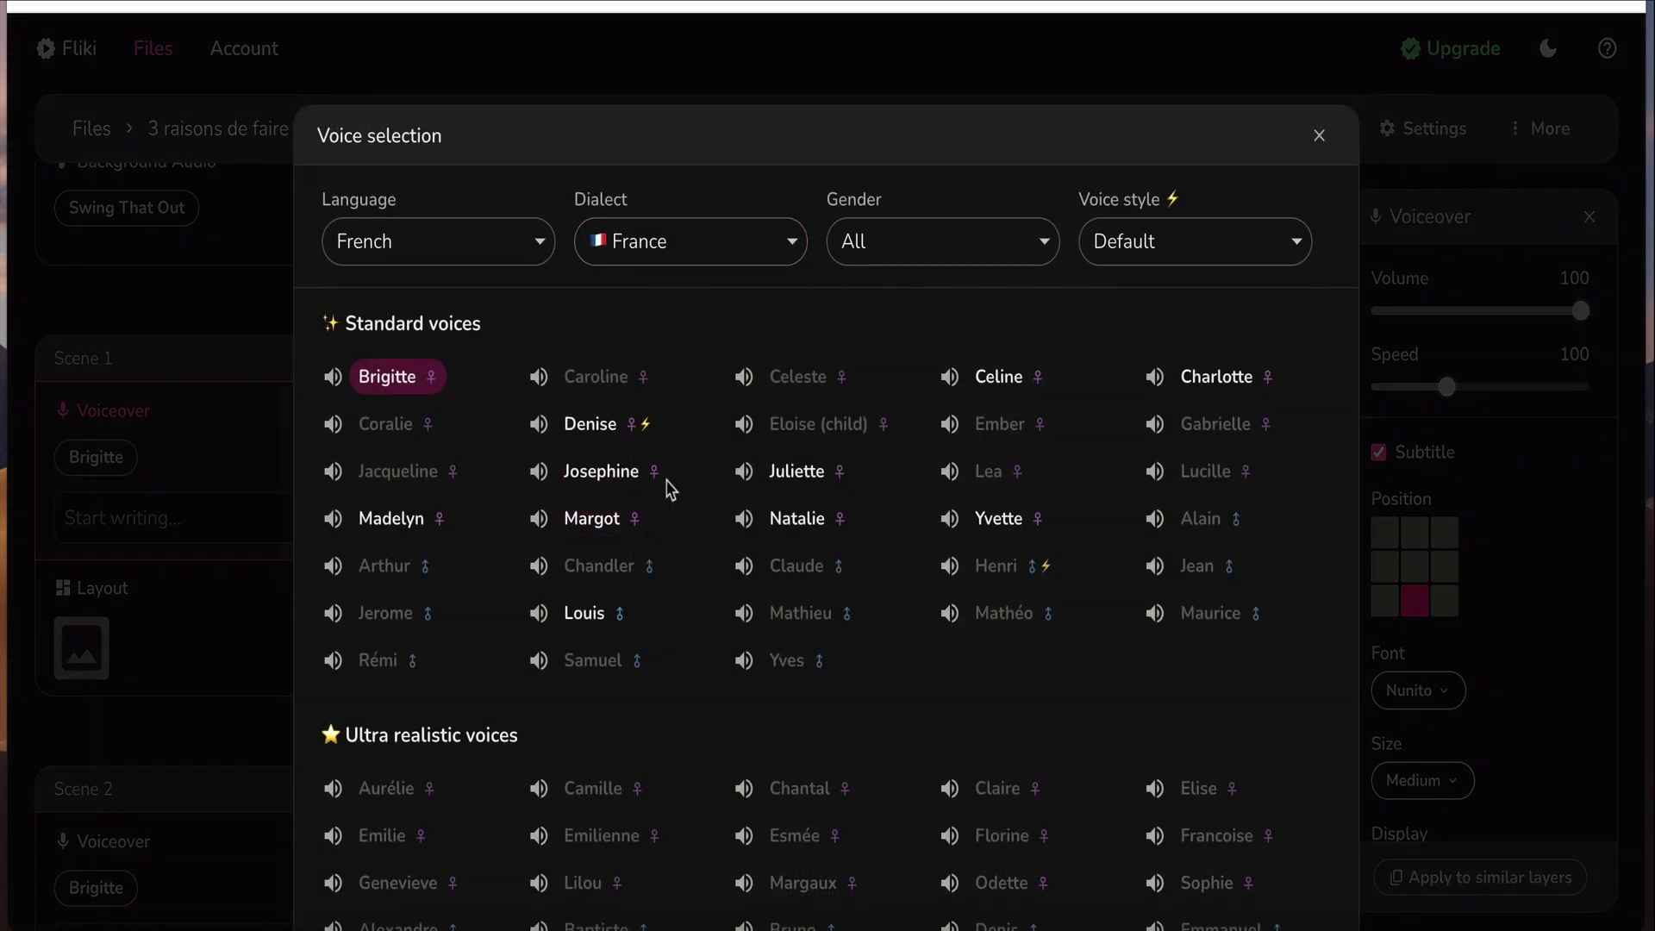
pyautogui.click(1319, 138)
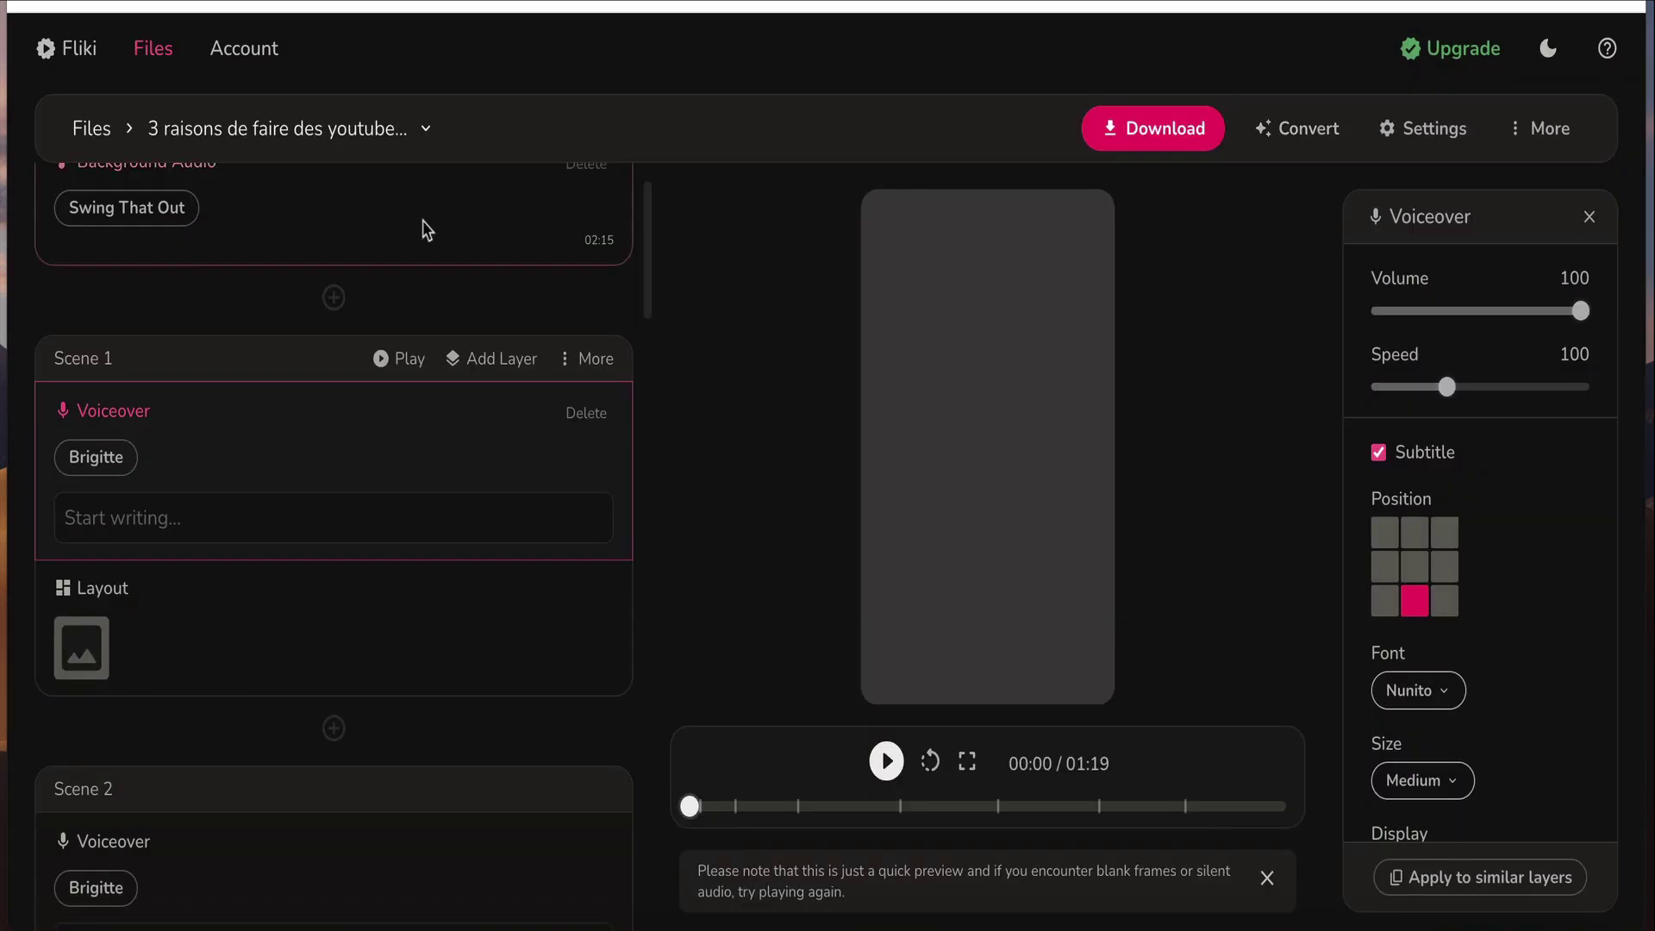
pyautogui.scroll(-5, 344, 598)
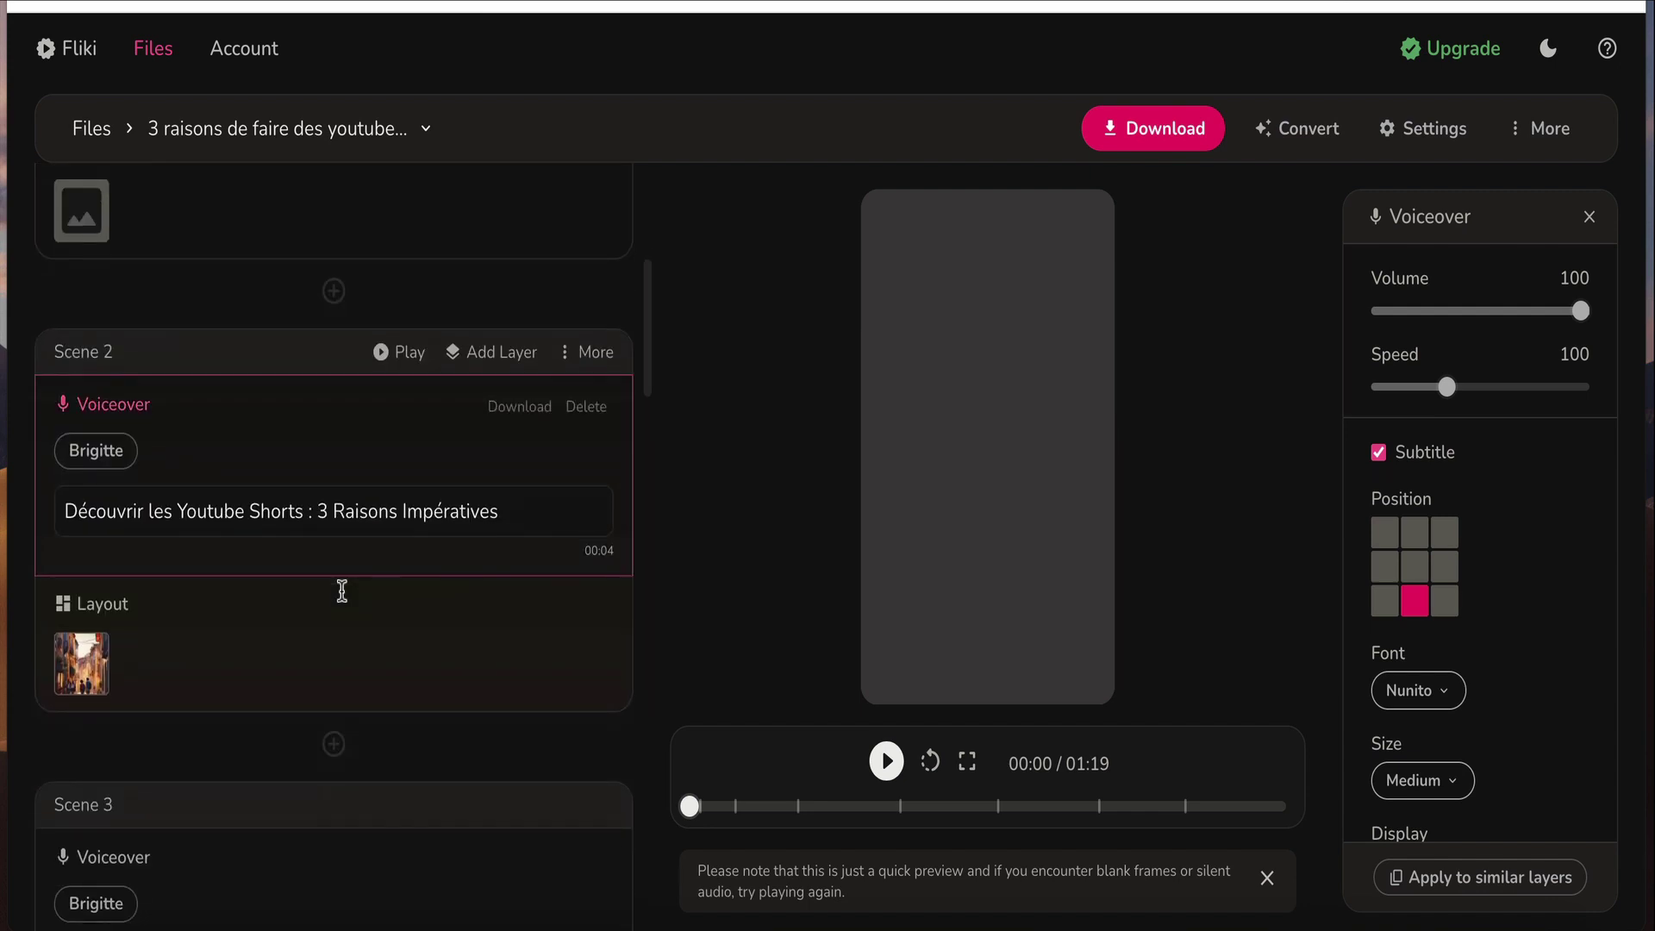
pyautogui.scroll(-3, 343, 594)
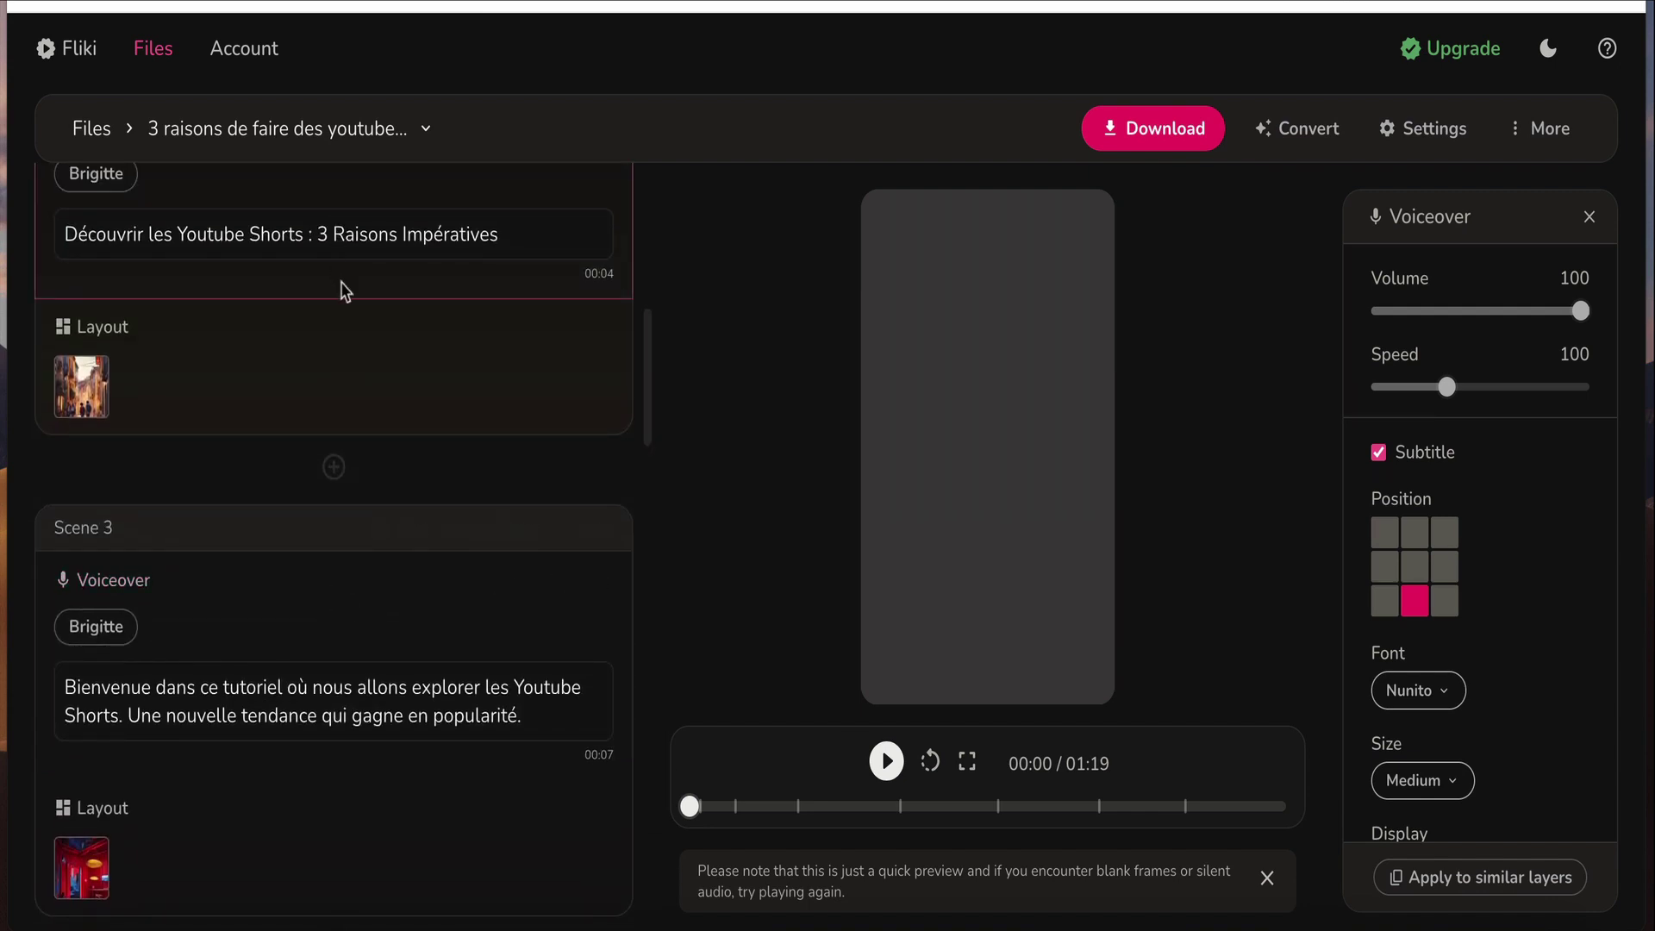
# - Place the subtitles of Scene 2's voiceover in the centre of the frame, trying the top and left-middle positions too
pyautogui.scroll(3, 357, 480)
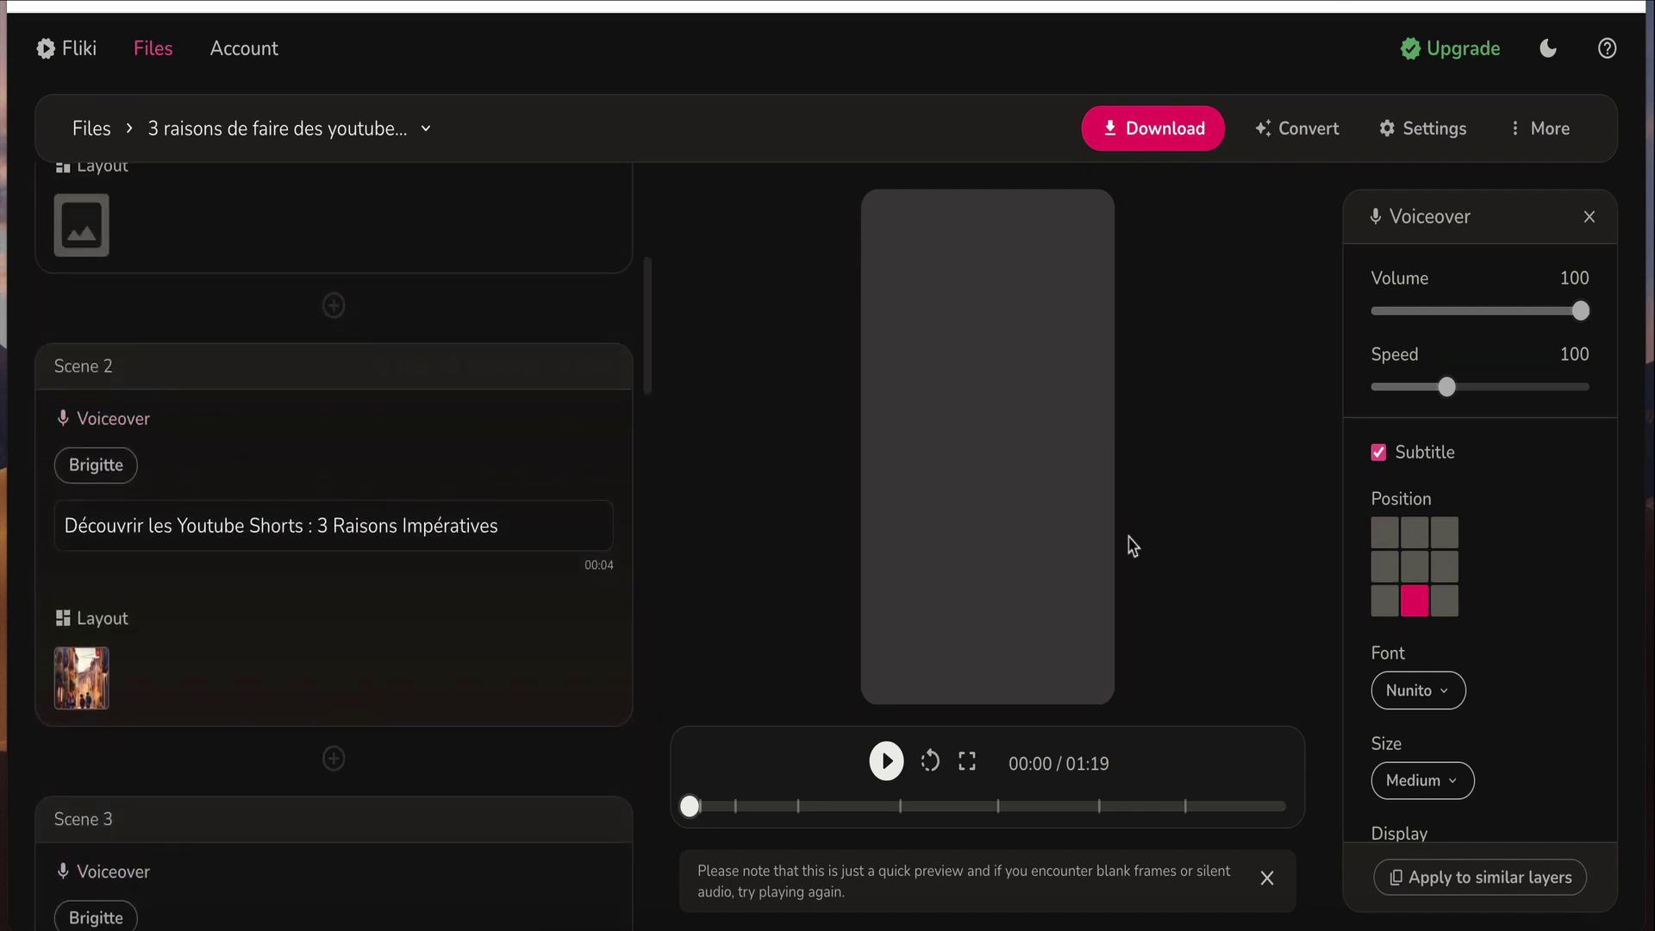
pyautogui.click(1416, 570)
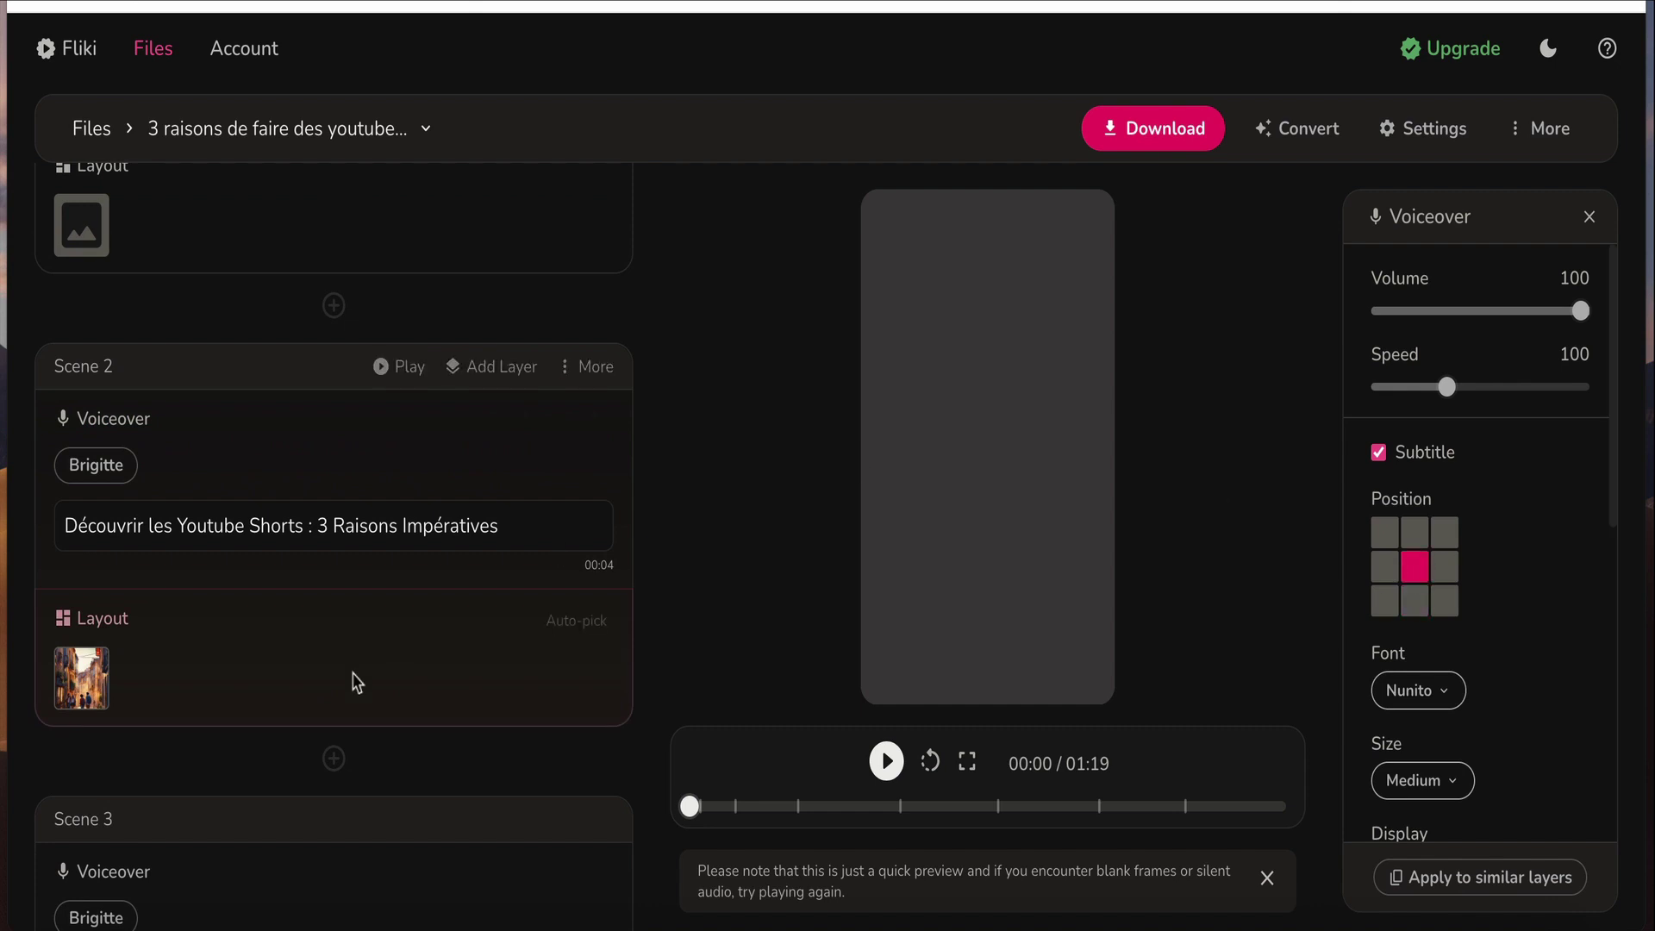
pyautogui.click(232, 483)
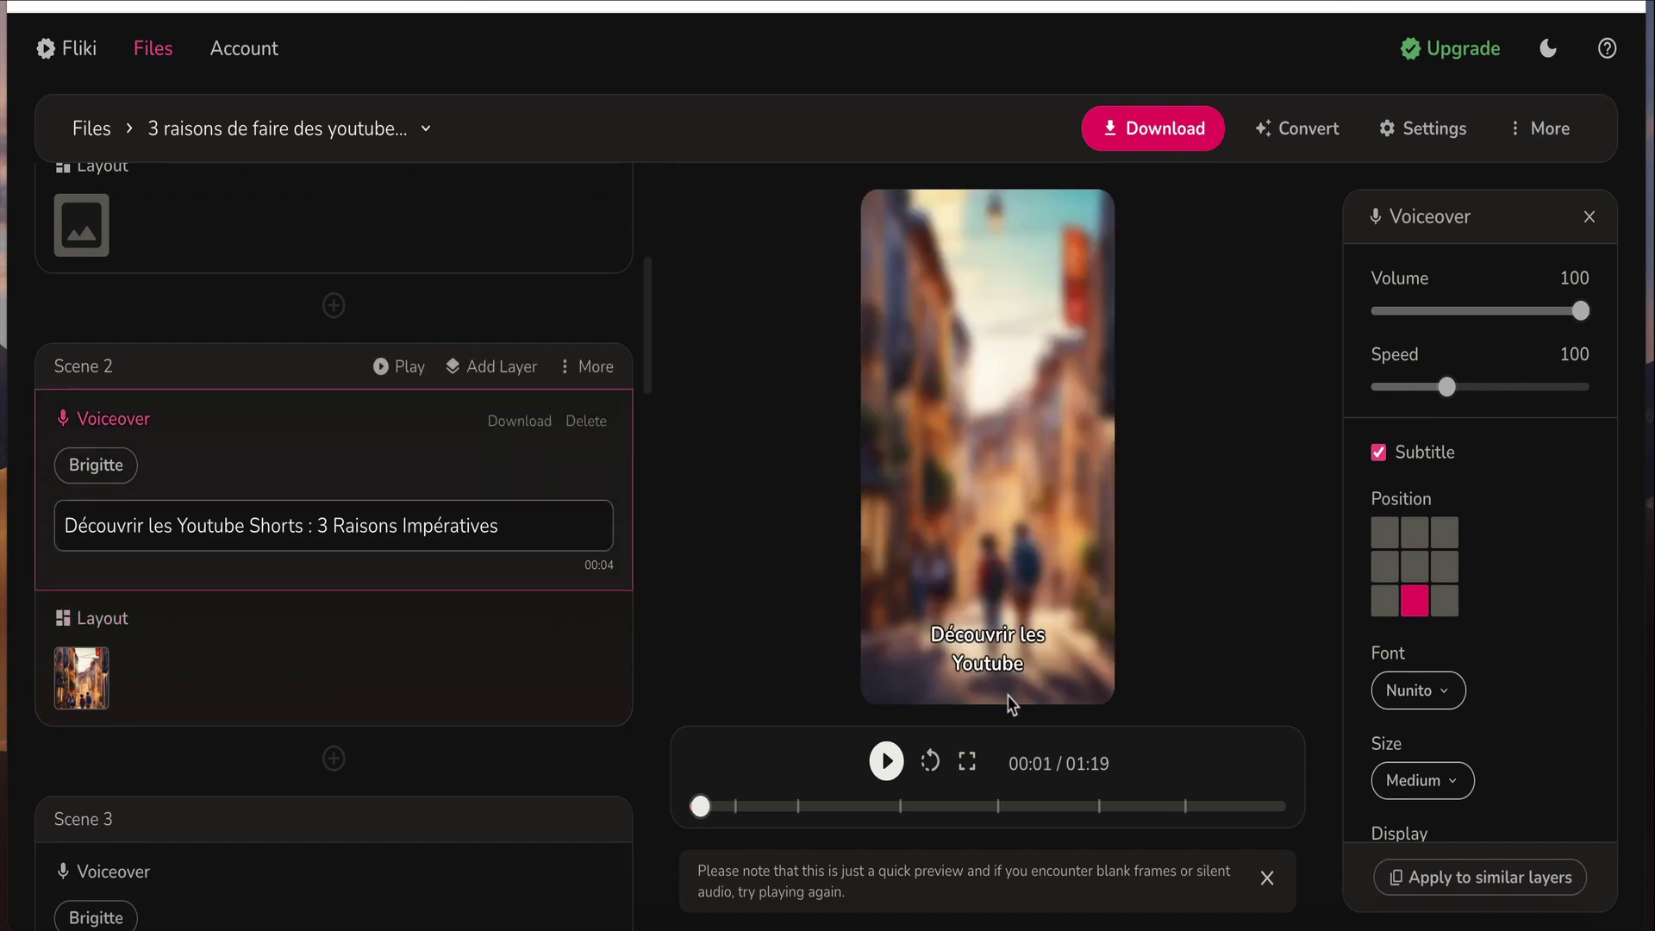
pyautogui.click(1424, 569)
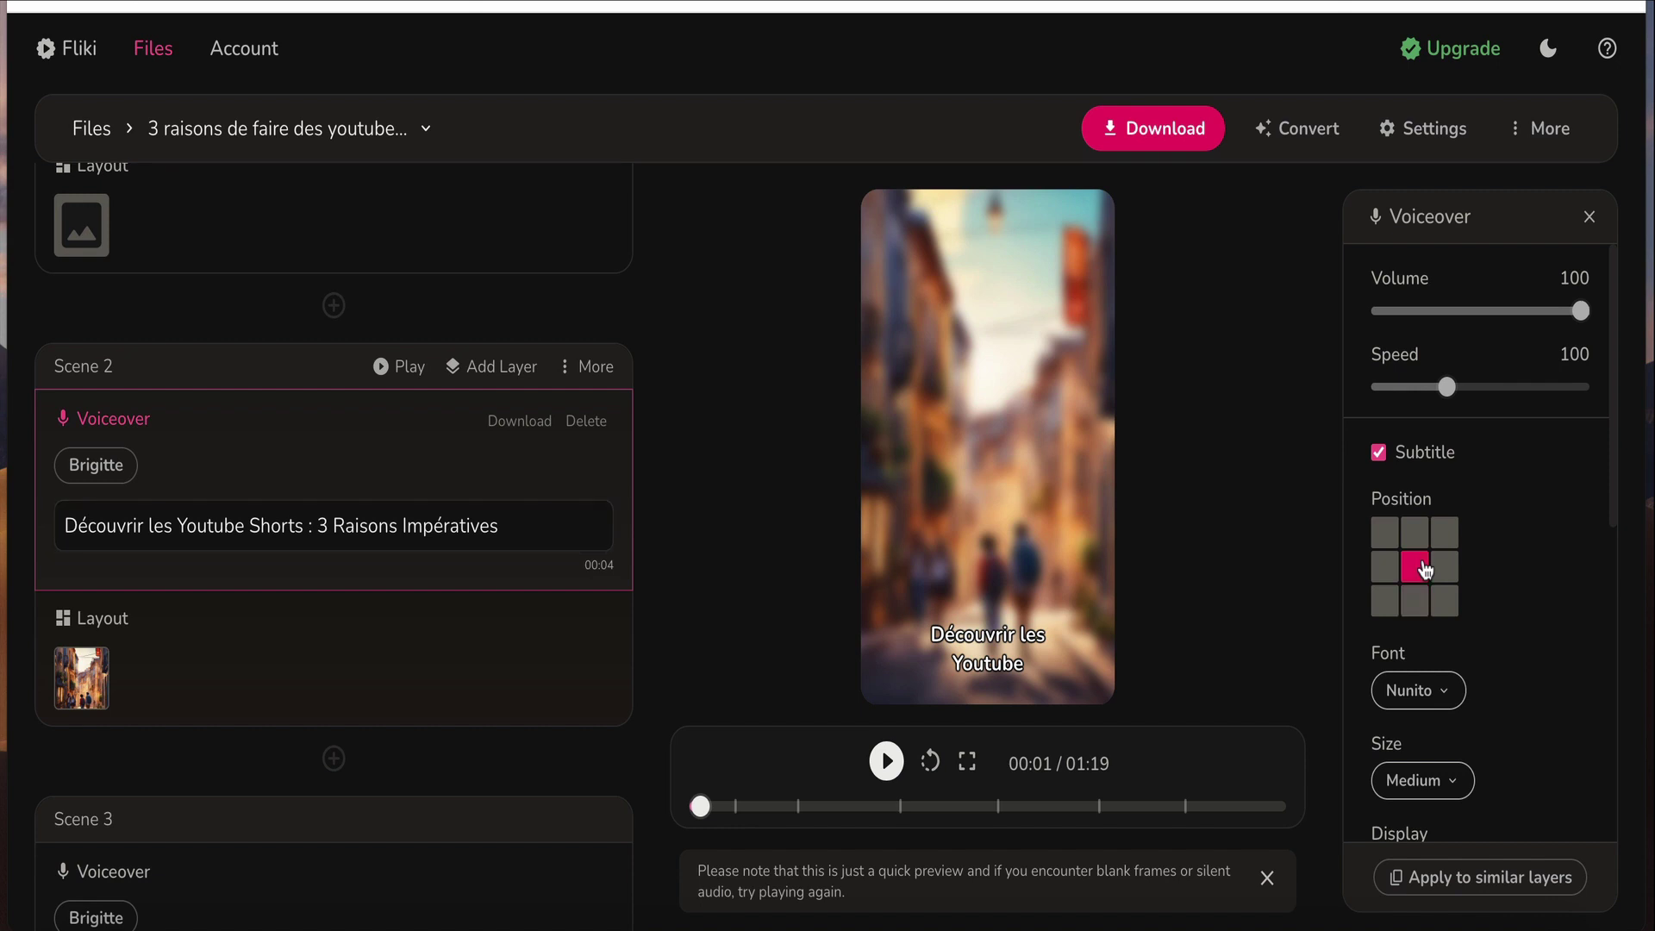
pyautogui.click(1411, 532)
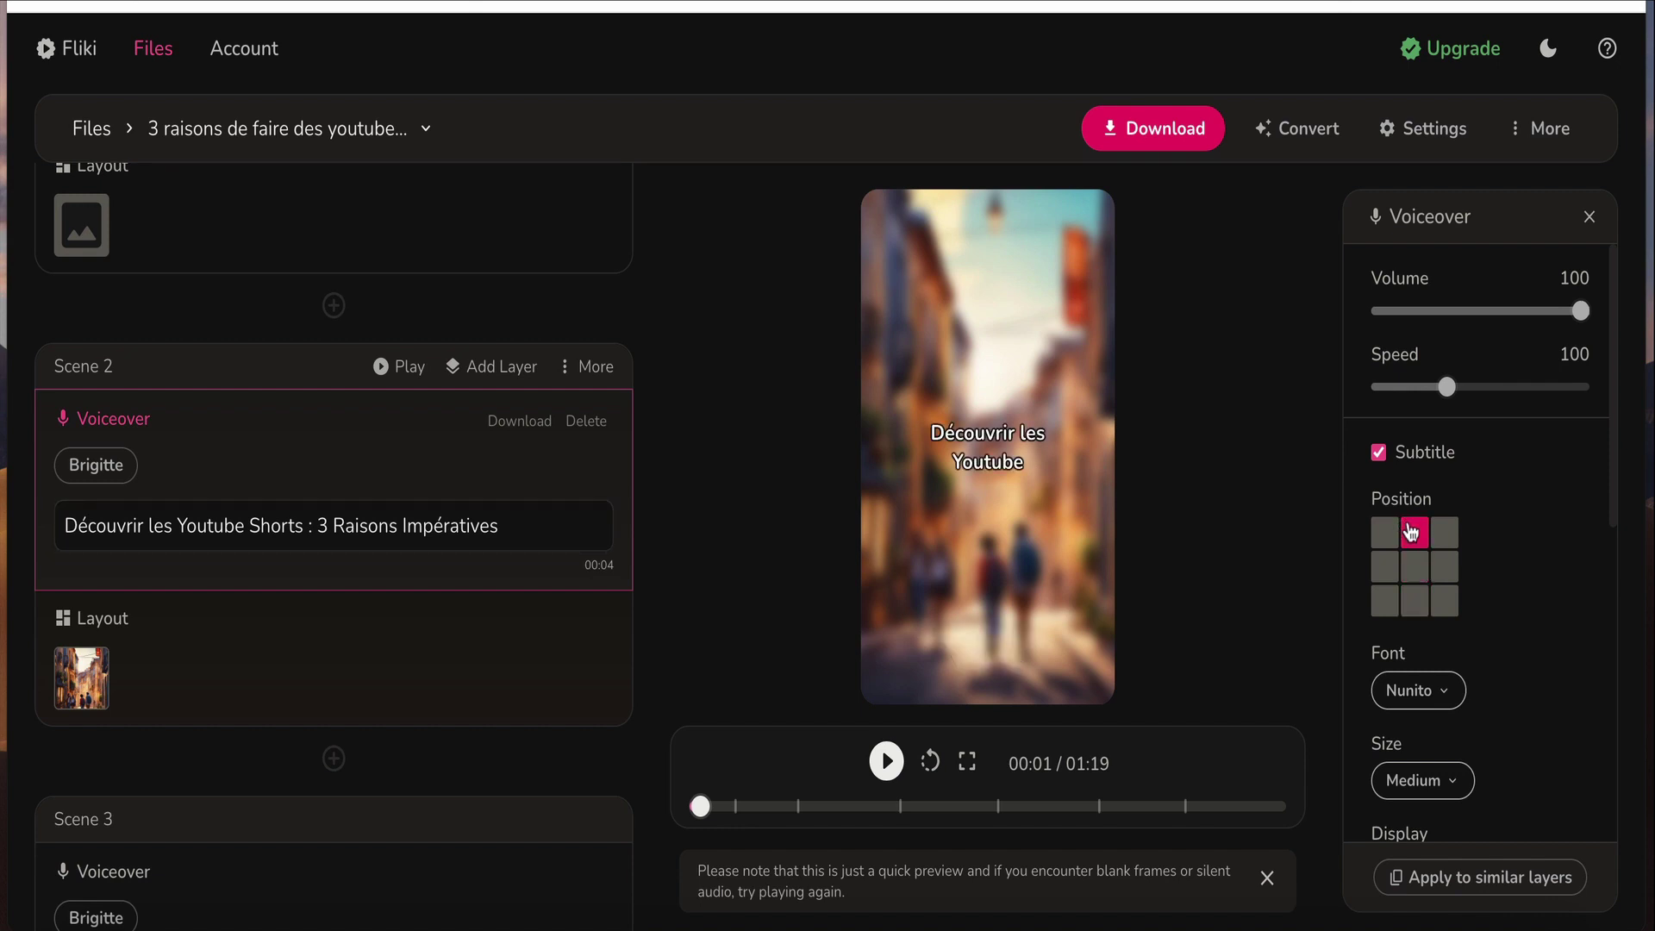
pyautogui.click(1387, 567)
pyautogui.click(1416, 571)
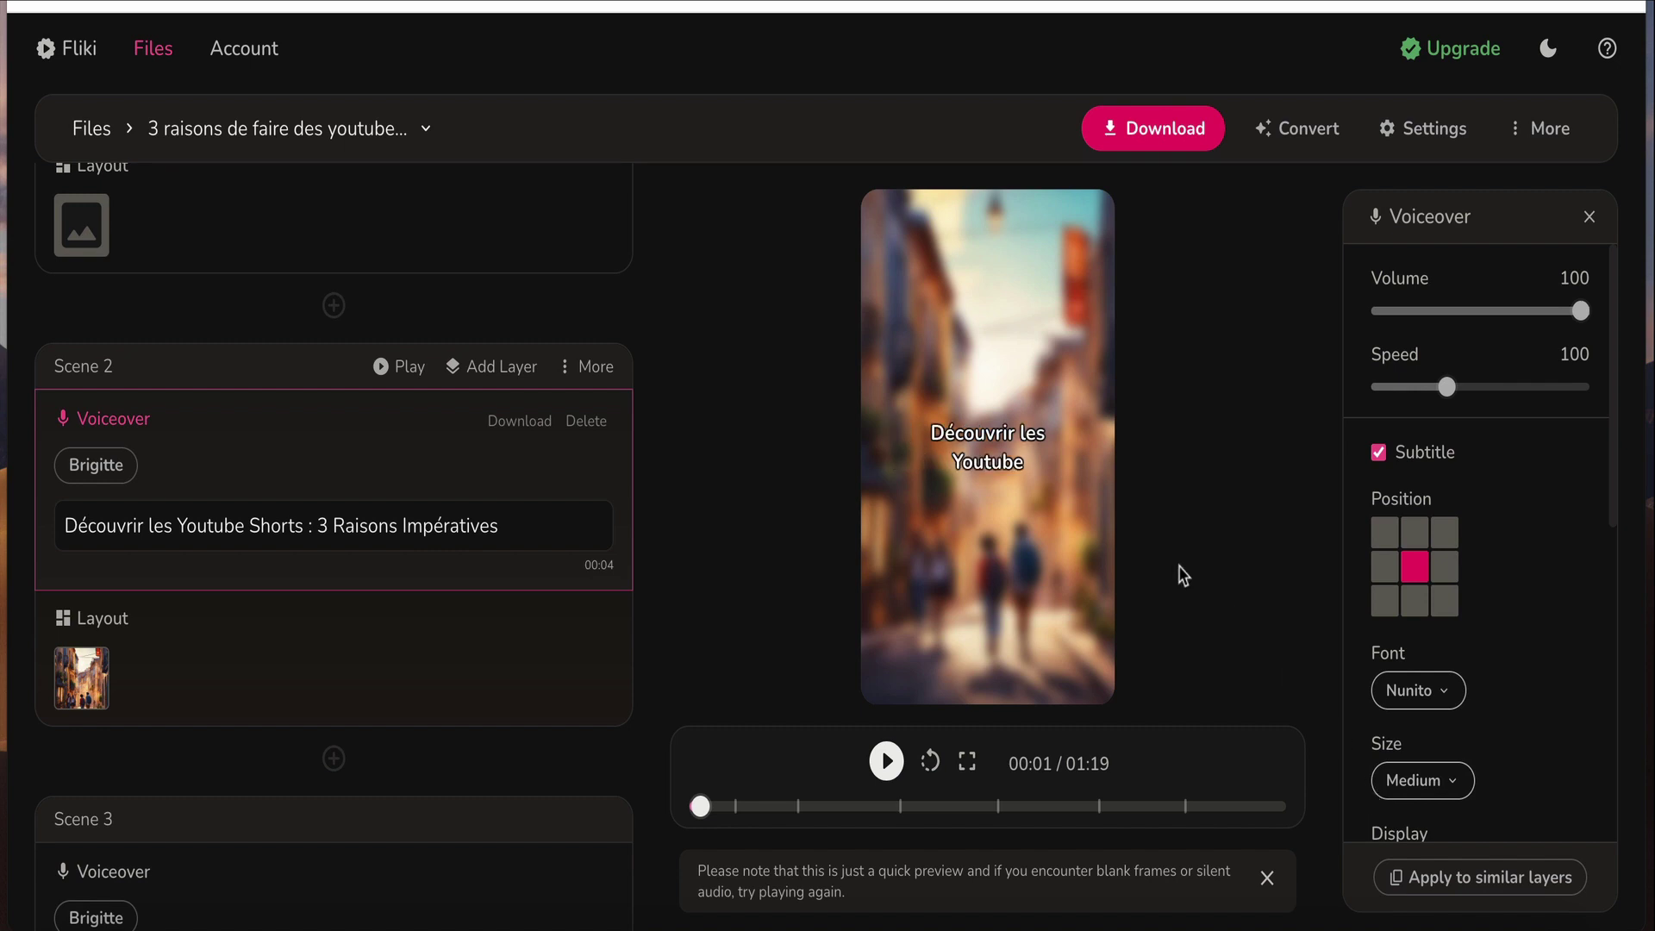
# - Set the common scene's background audio volume to 5, comparing it with 0 while previewing the video
pyautogui.scroll(-1, 1184, 576)
pyautogui.scroll(1, 1187, 566)
pyautogui.scroll(6, 266, 244)
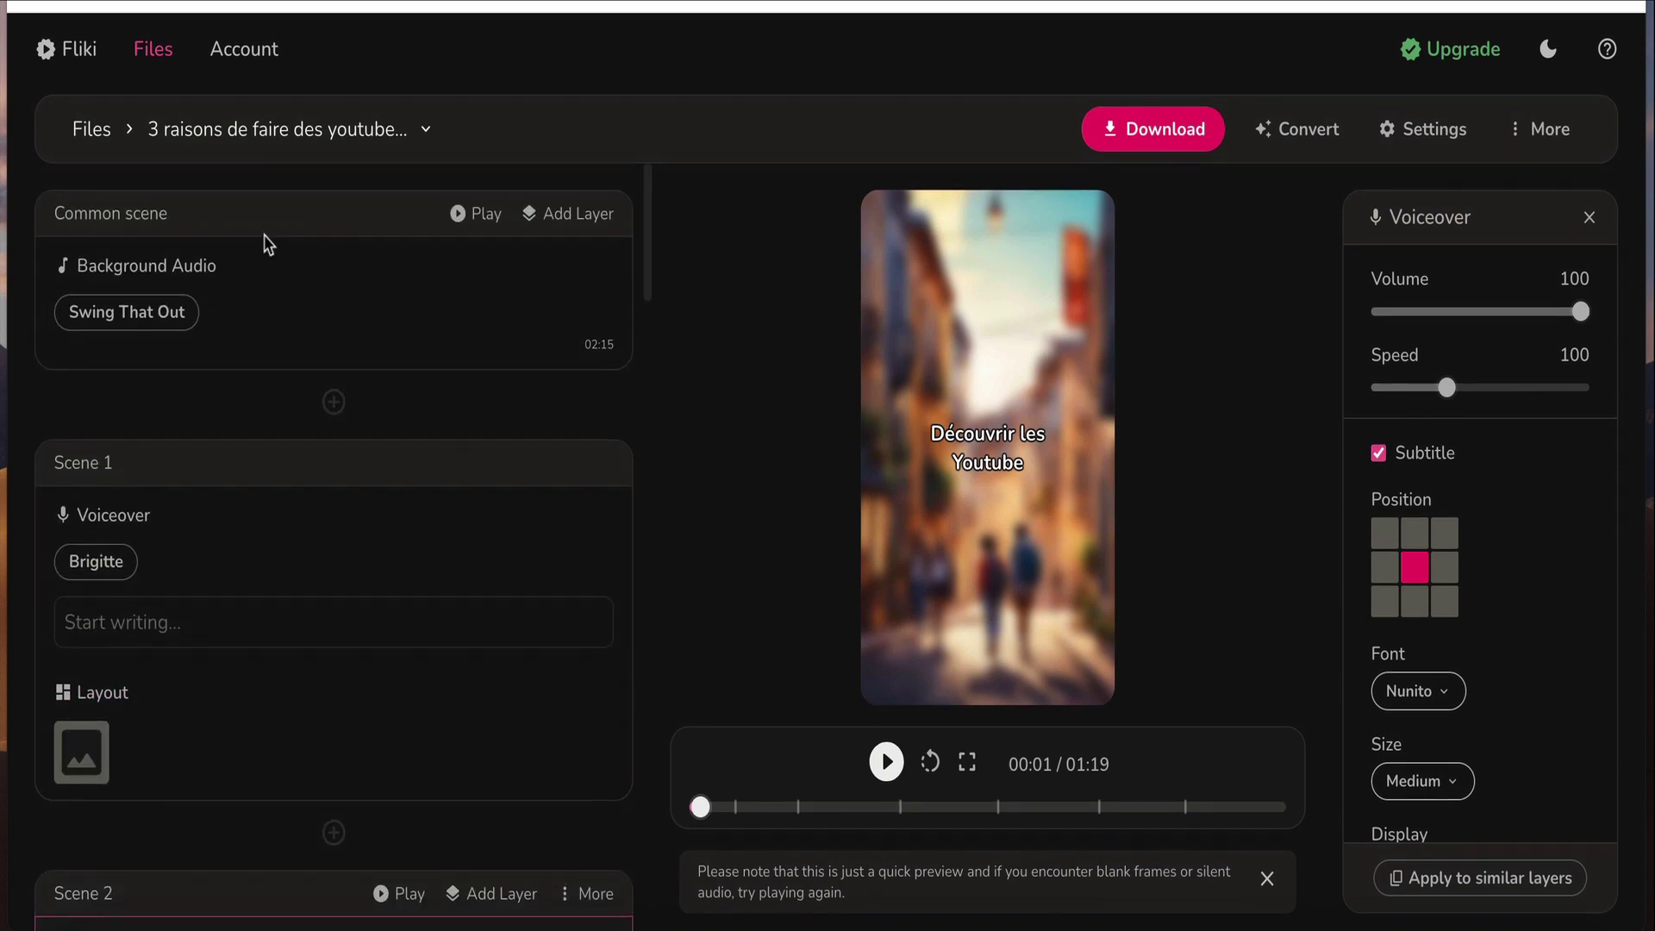
pyautogui.scroll(-1, 307, 566)
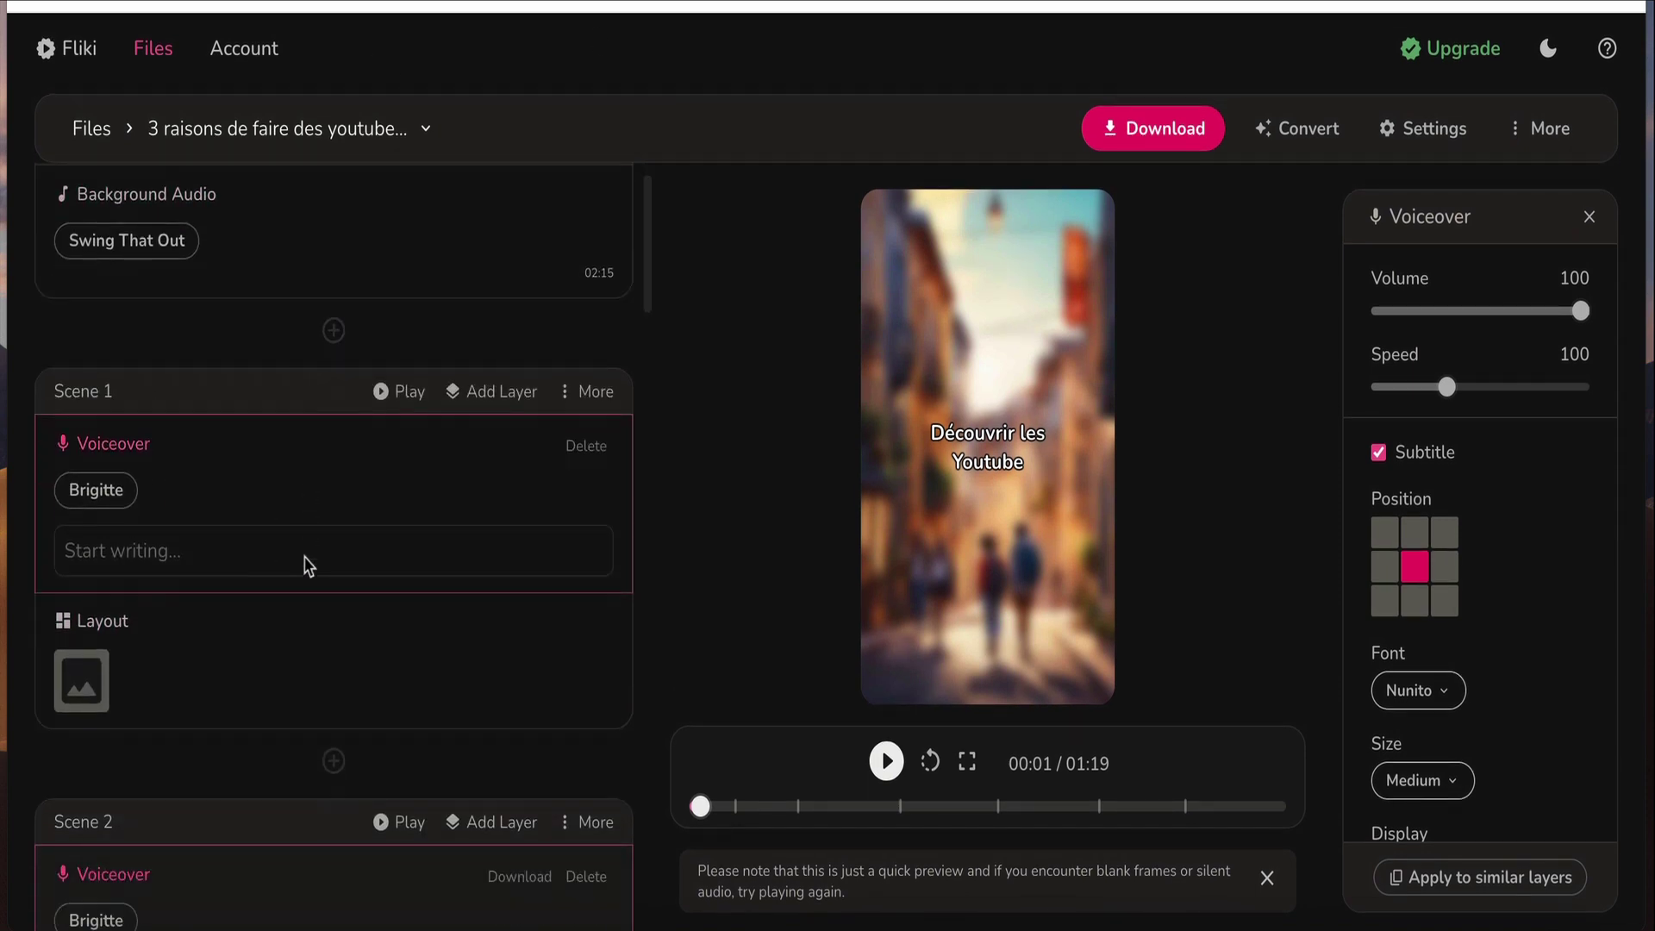
pyautogui.scroll(1, 296, 326)
pyautogui.click(369, 256)
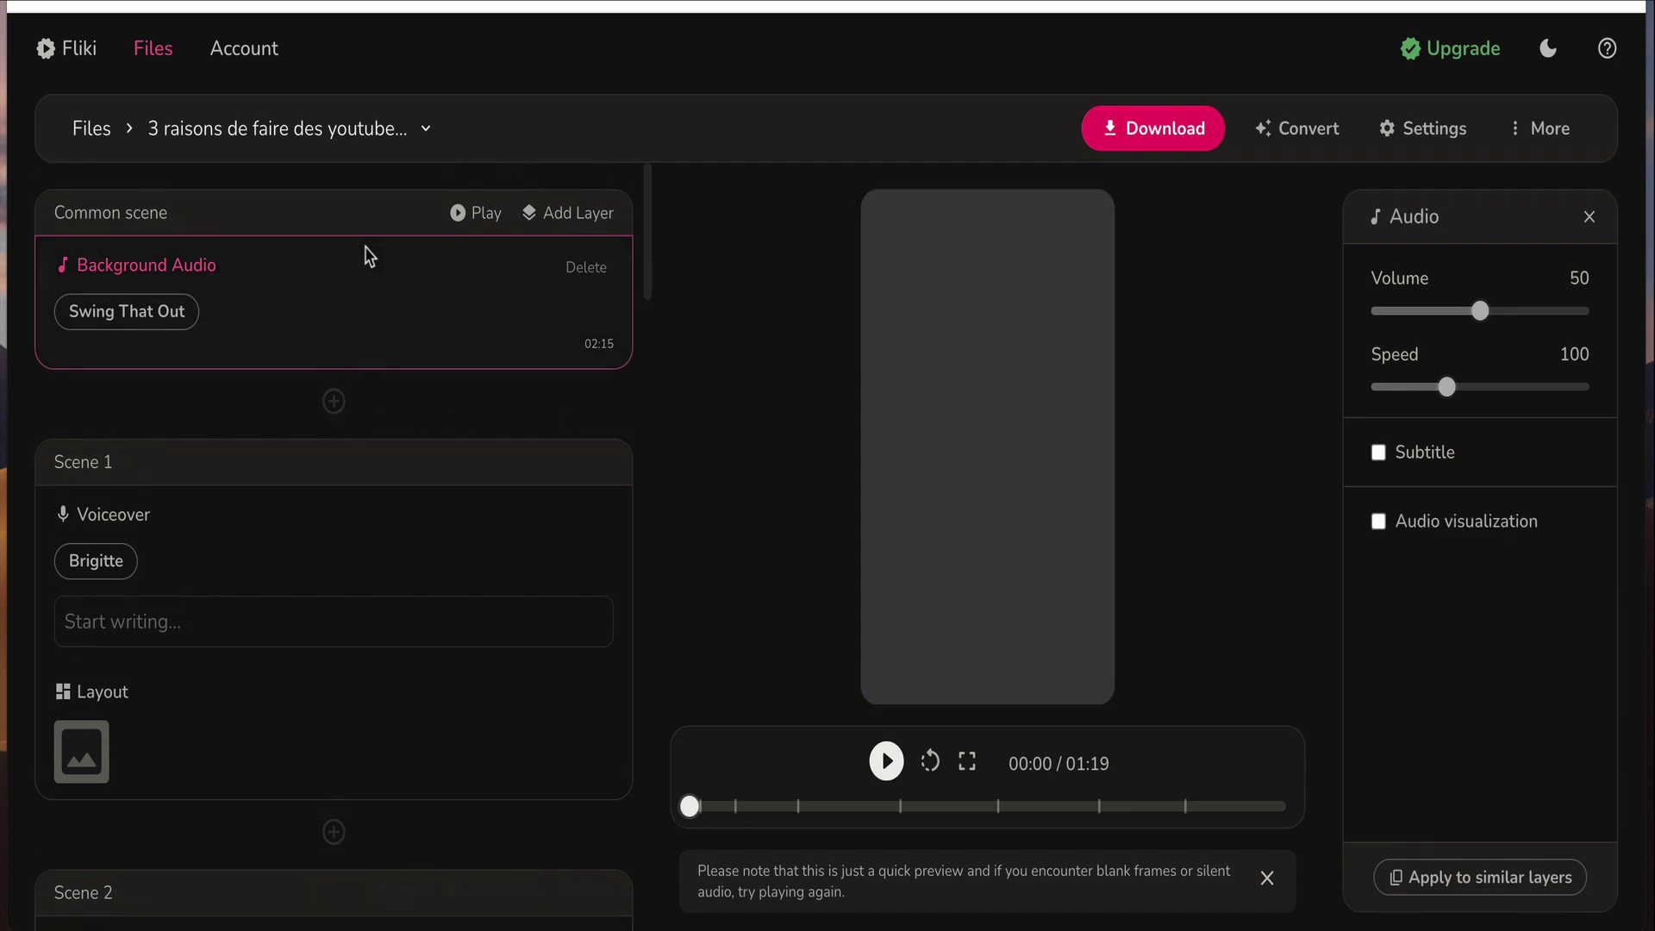
pyautogui.moveTo(1479, 312); pyautogui.dragTo(1384, 315)
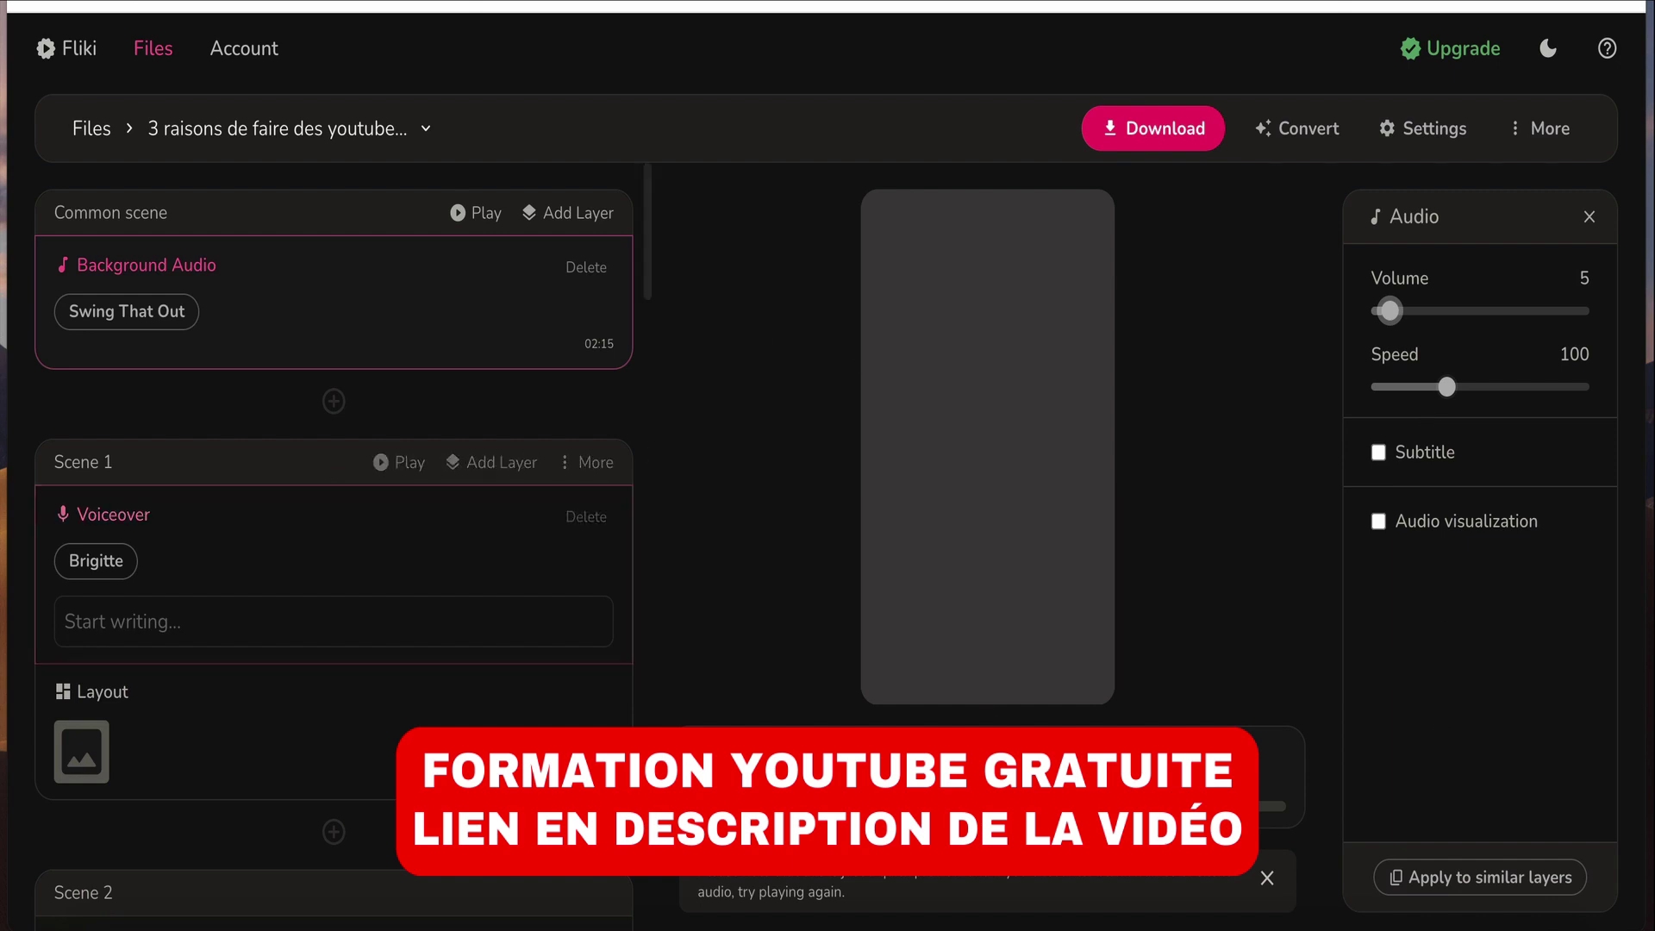
pyautogui.click(885, 762)
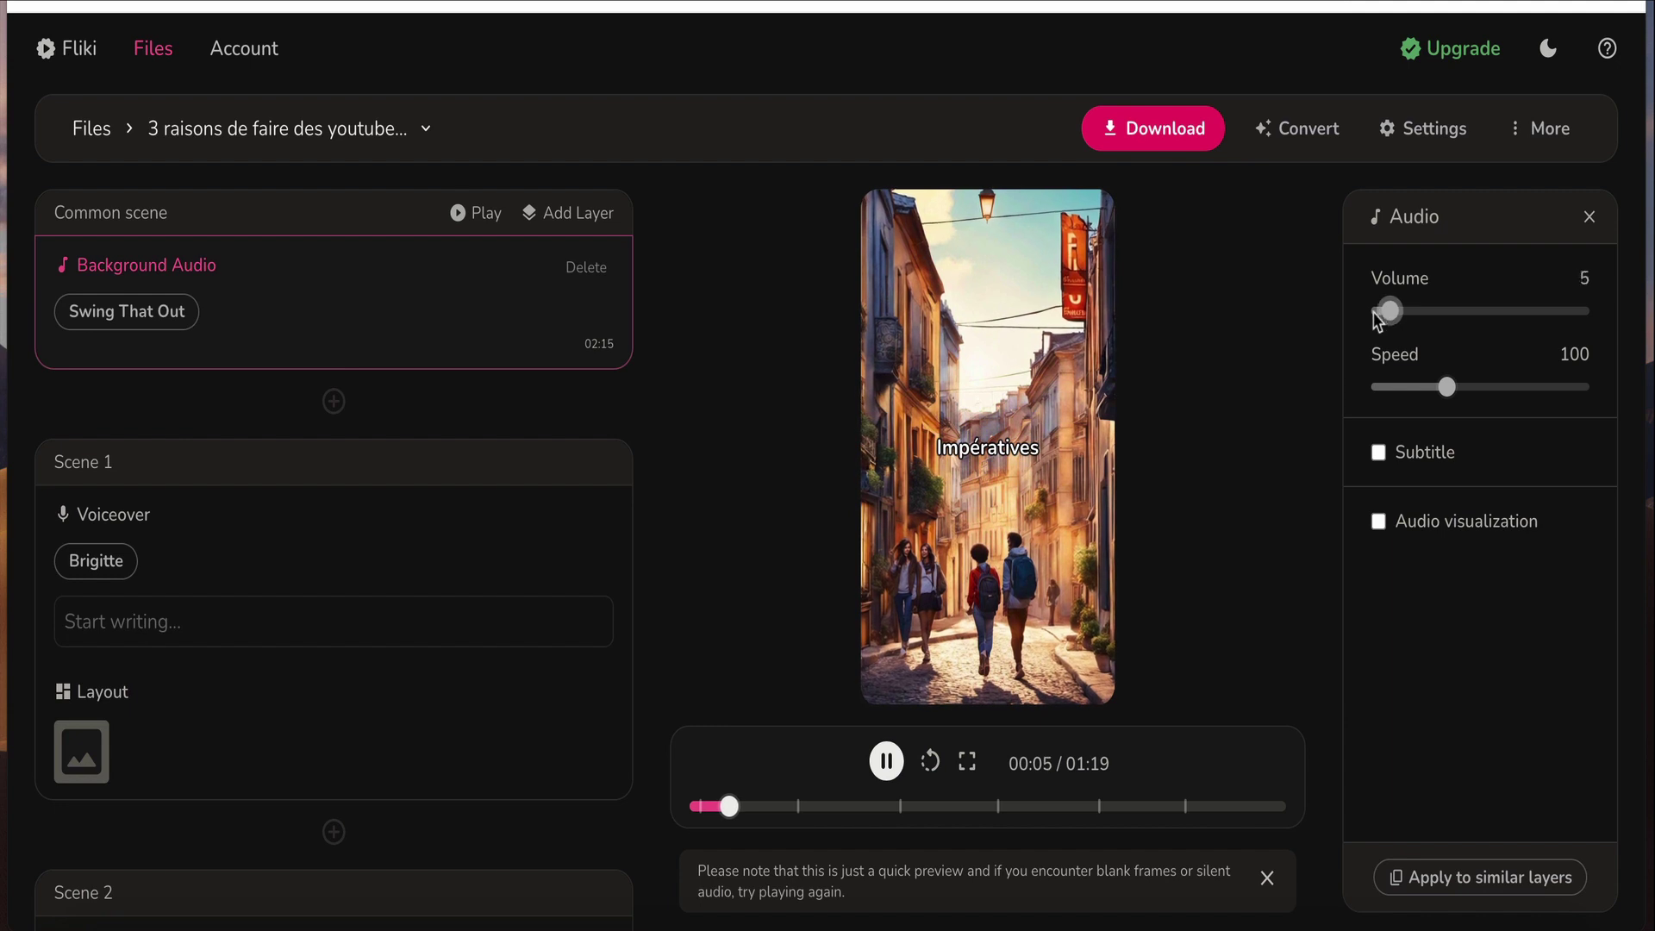
pyautogui.click(1374, 313)
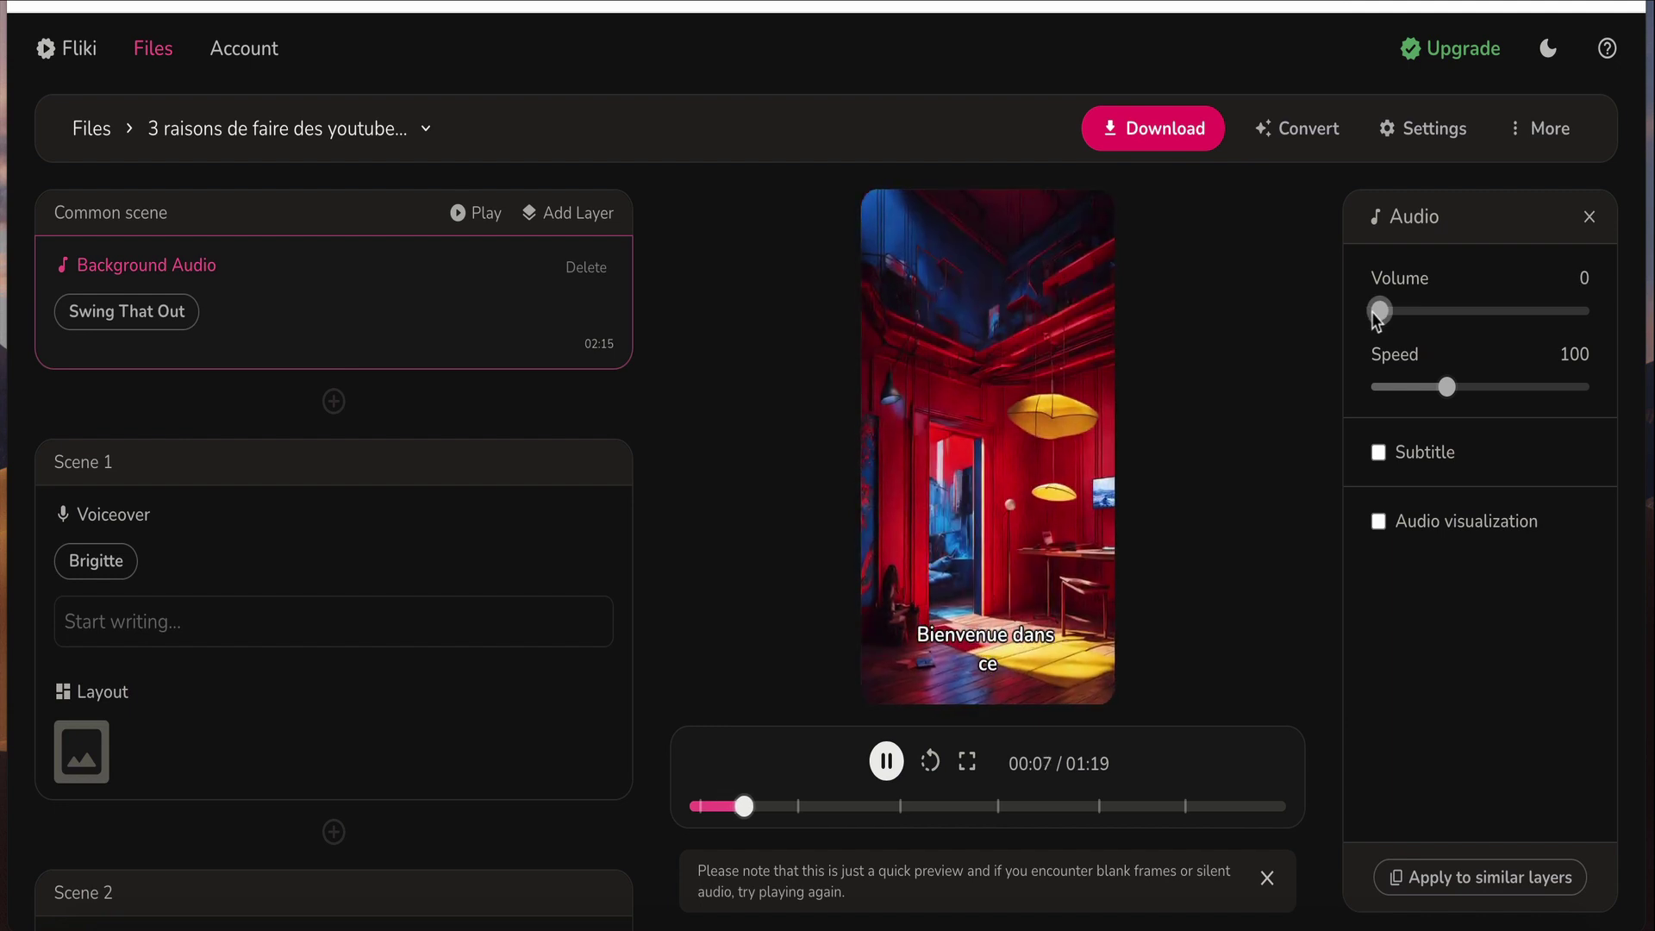
pyautogui.click(1388, 313)
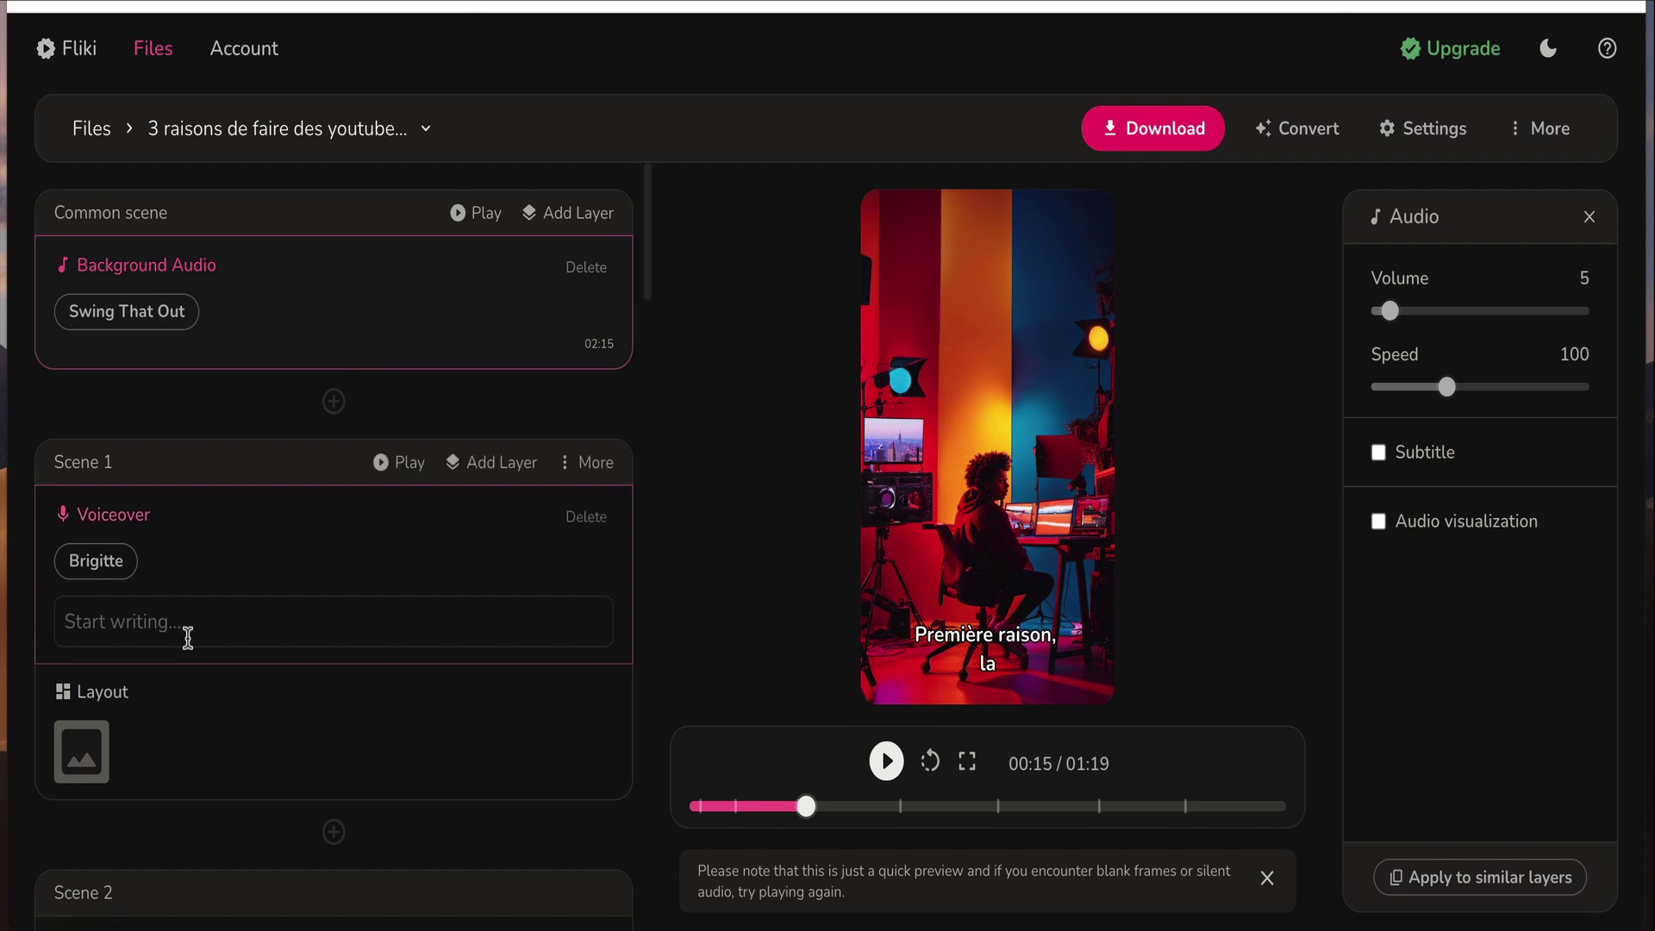
# - Replace Scene 2's layout media with the youtube-youtube-logo stock video found by searching for "youtube short"
pyautogui.scroll(-2, 185, 632)
pyautogui.scroll(-5, 153, 756)
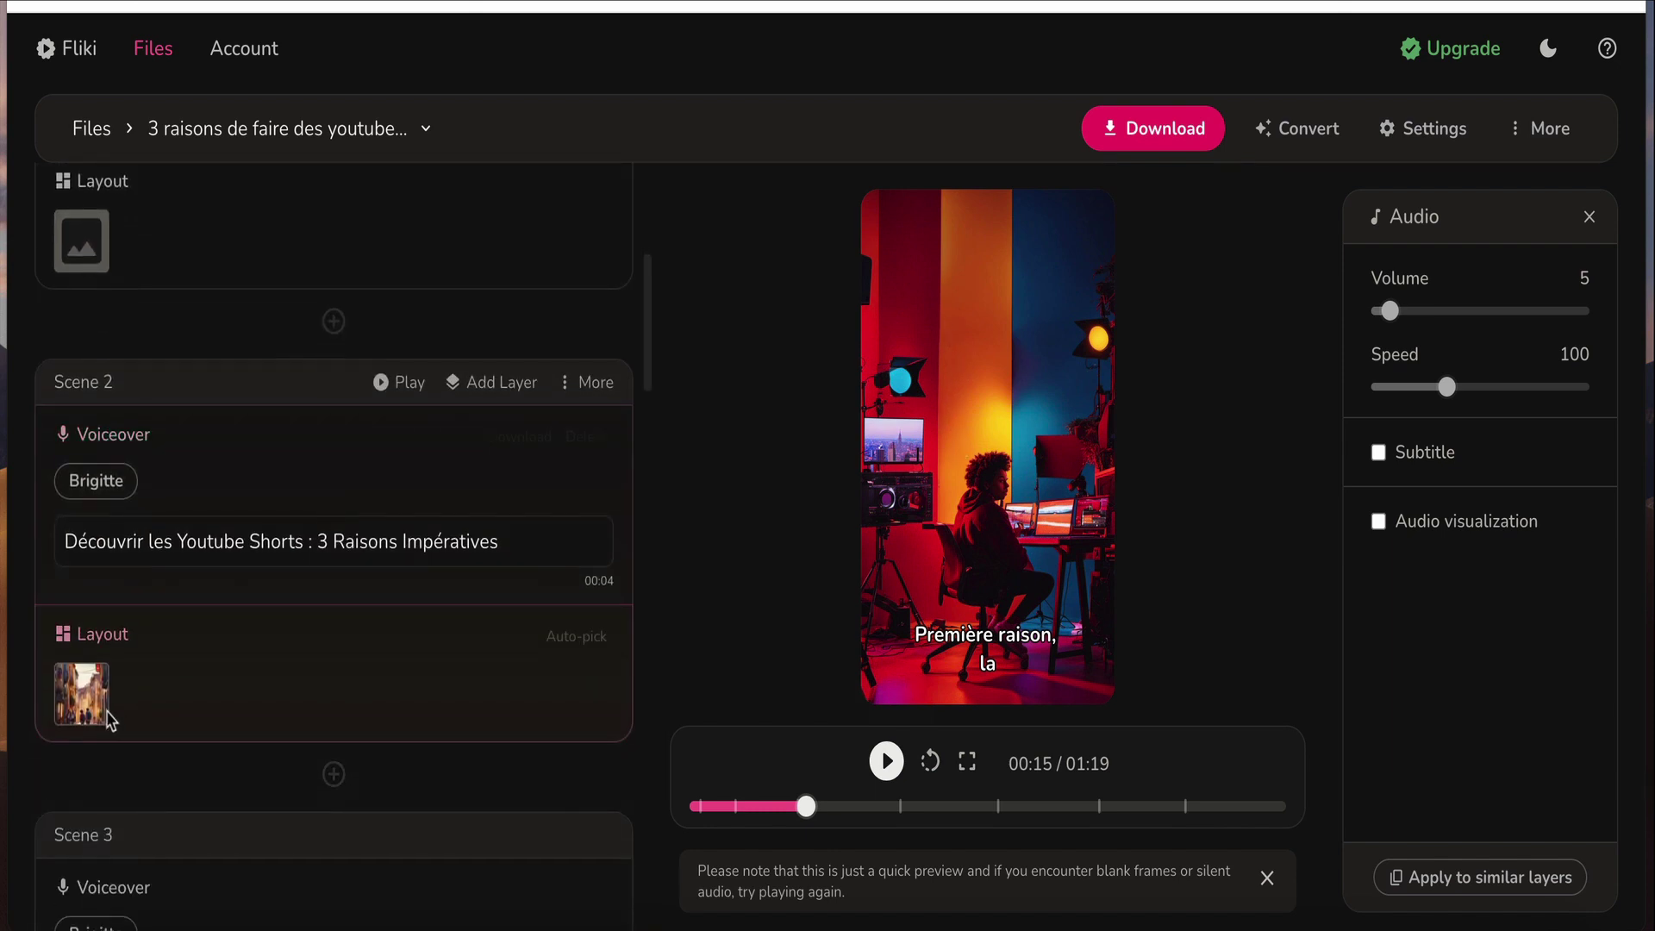
pyautogui.click(483, 630)
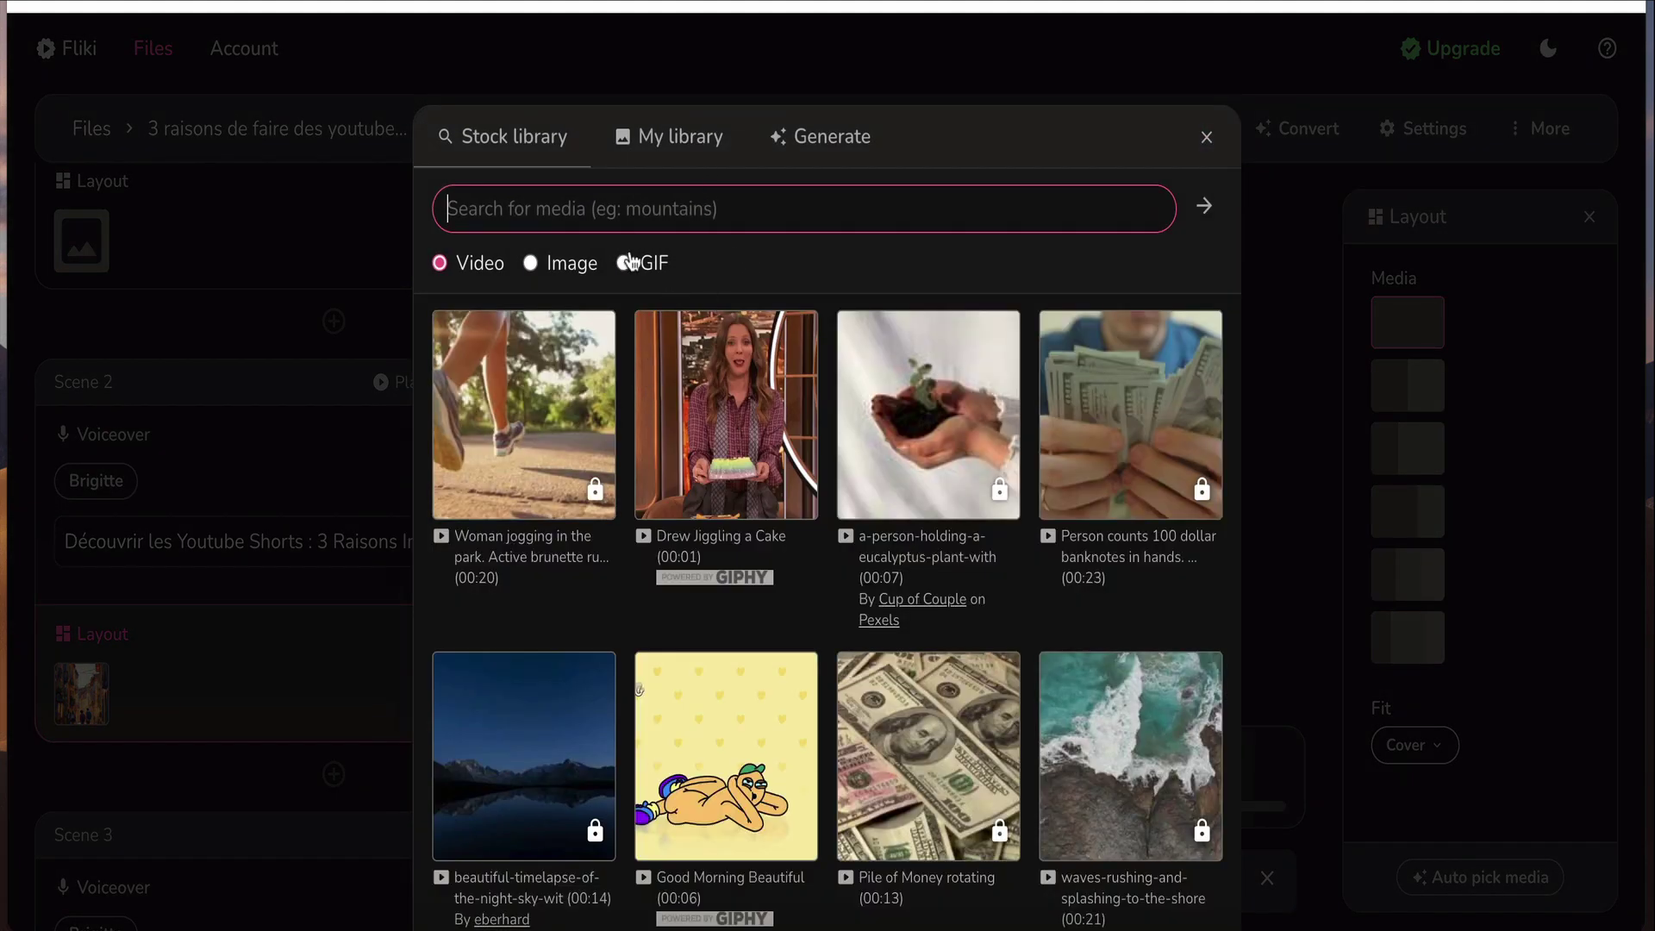
pyautogui.click(313, 458)
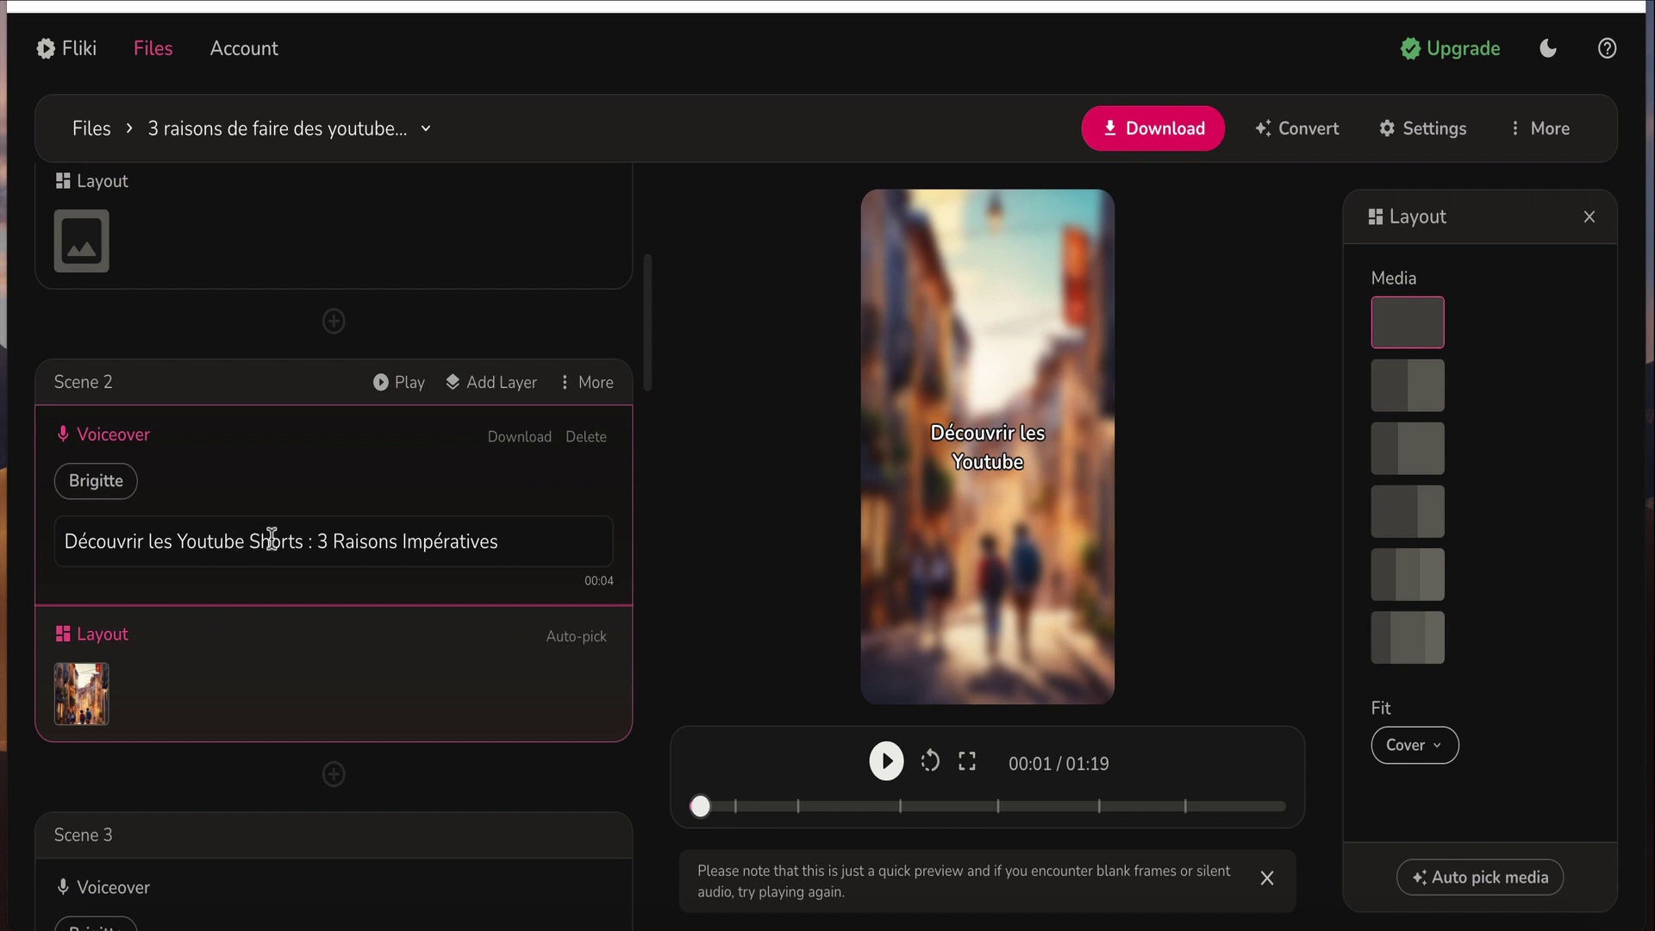
pyautogui.click(81, 720)
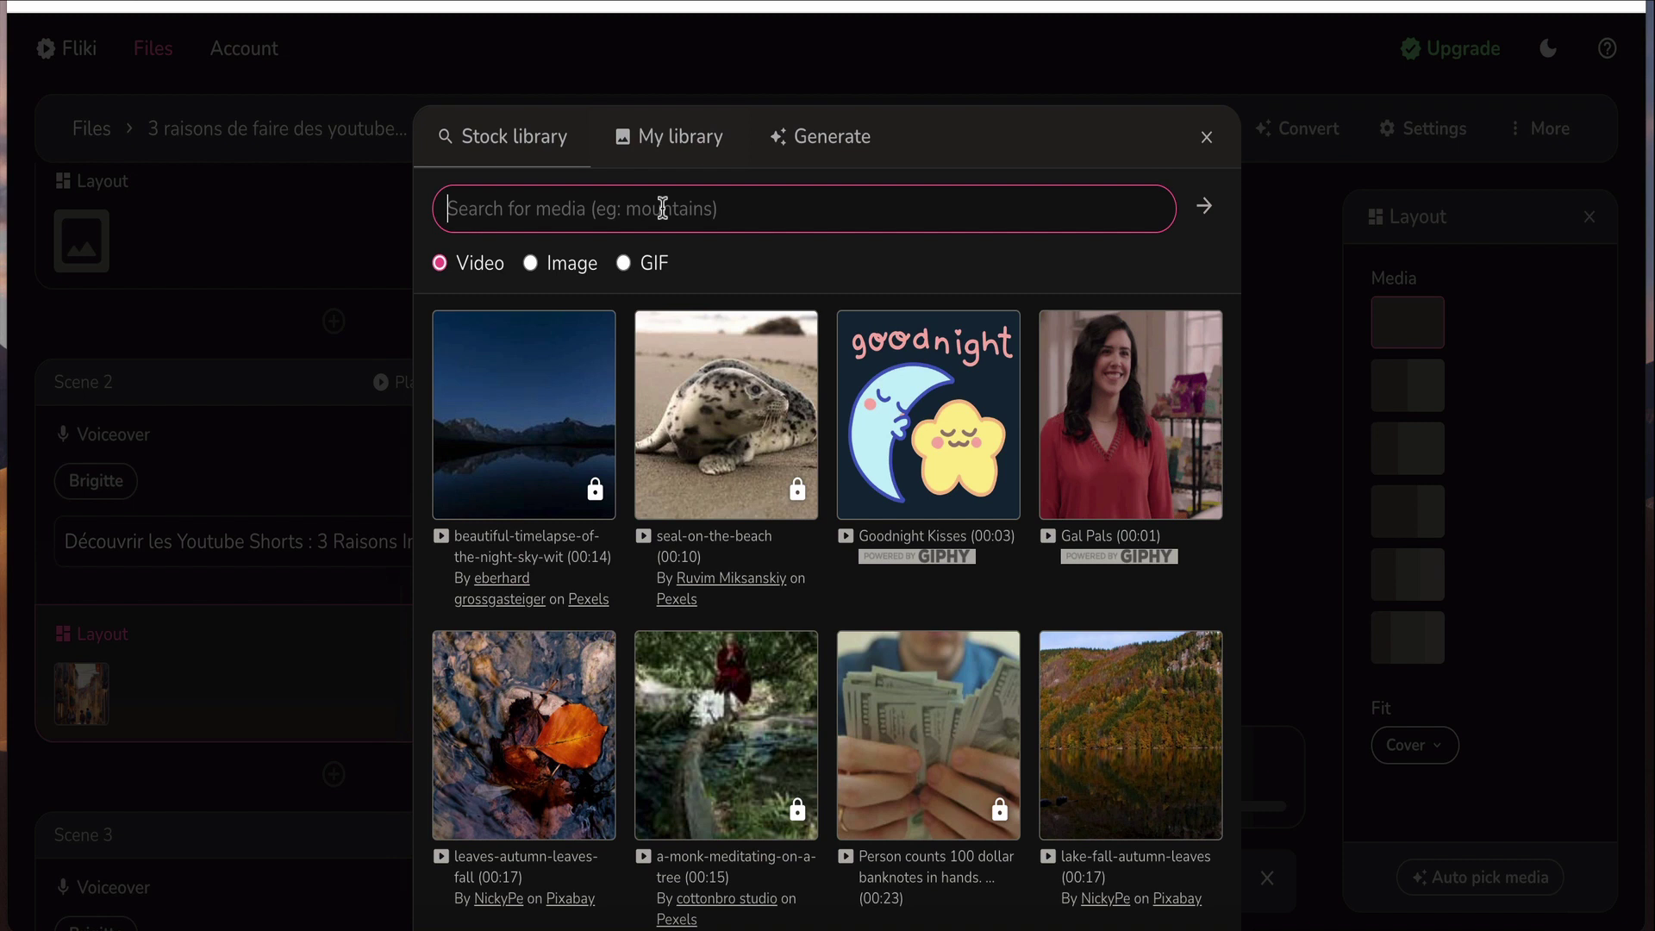
pyautogui.write('youtube sh')
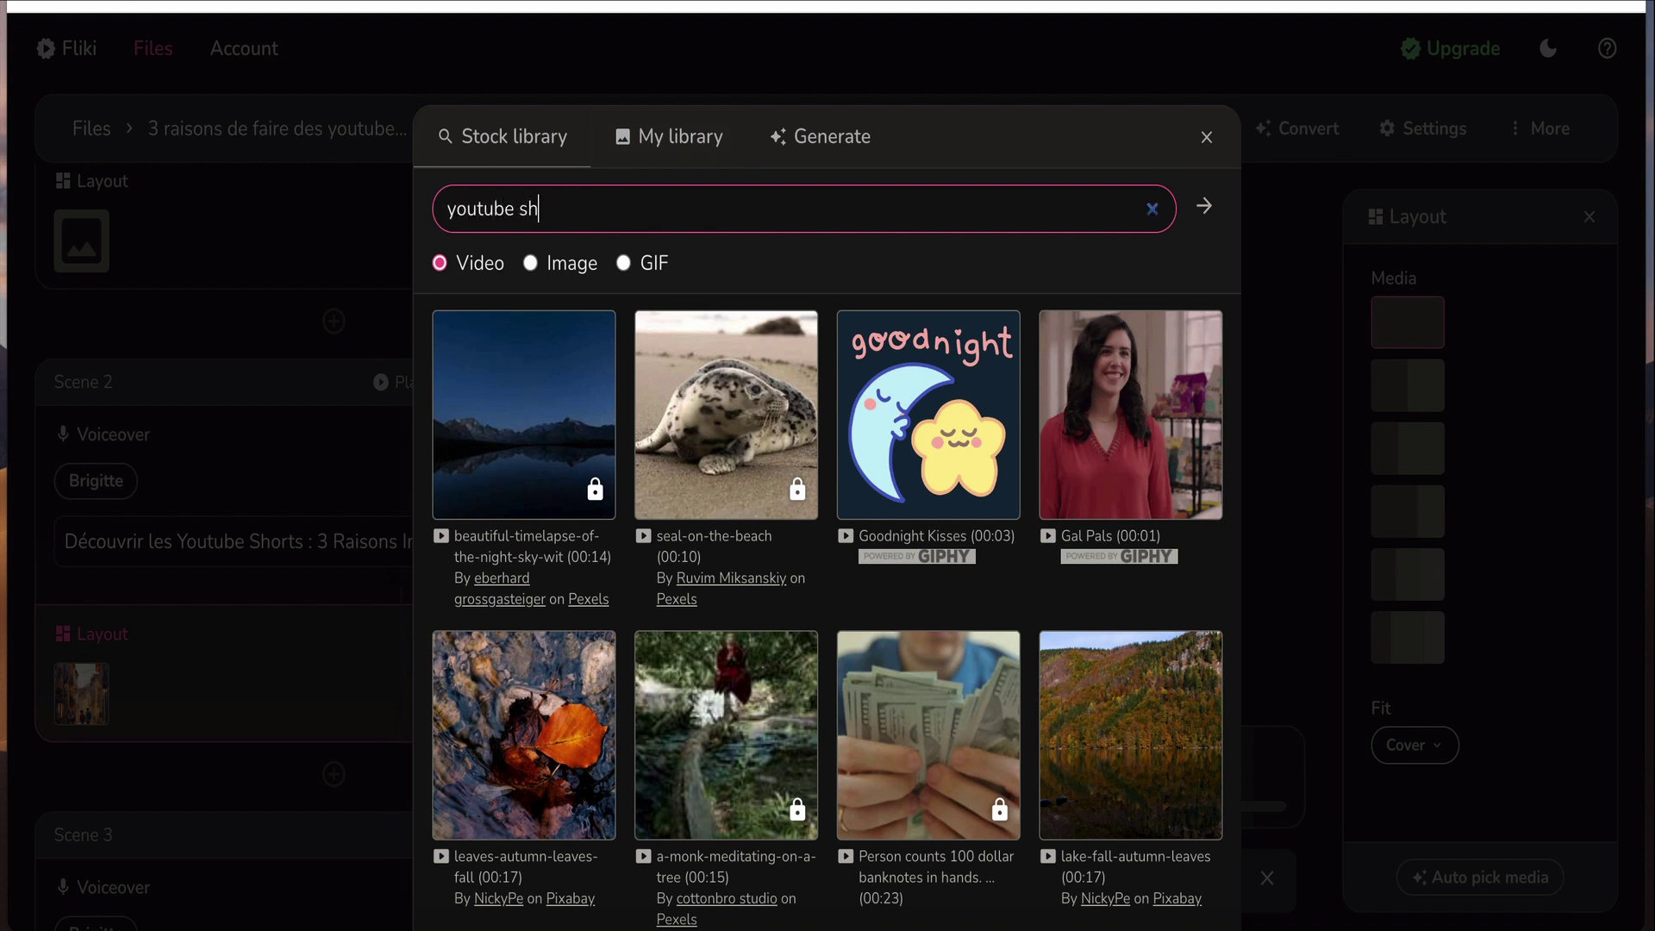
pyautogui.write('ort')
pyautogui.press('Return')
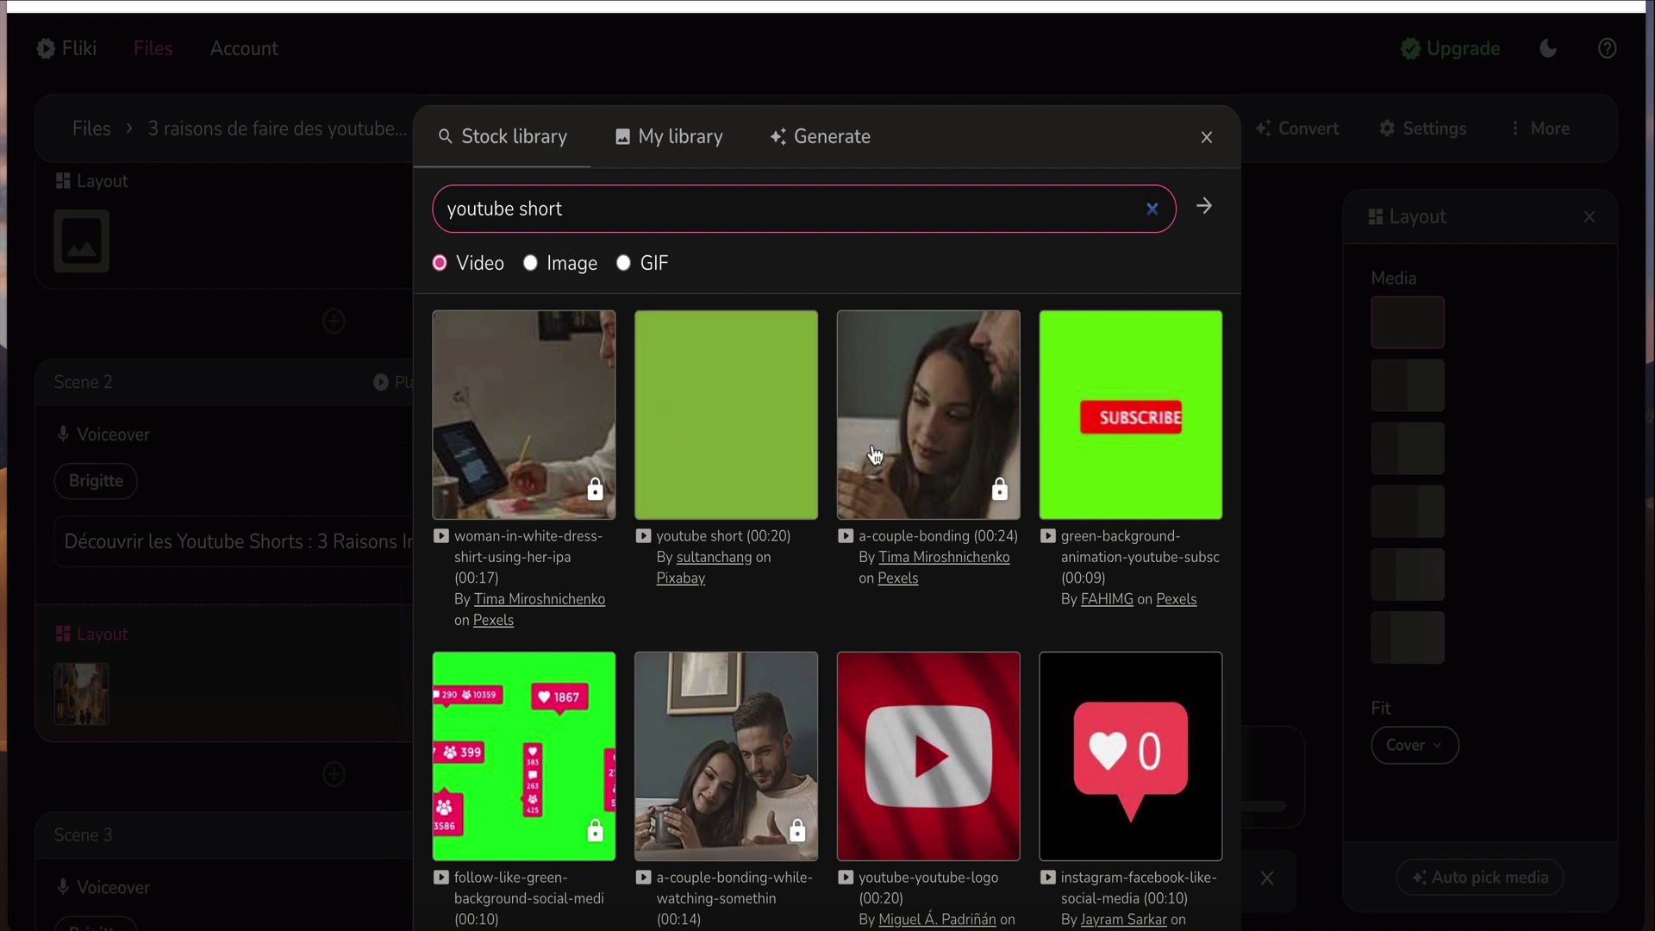
pyautogui.scroll(-2, 875, 457)
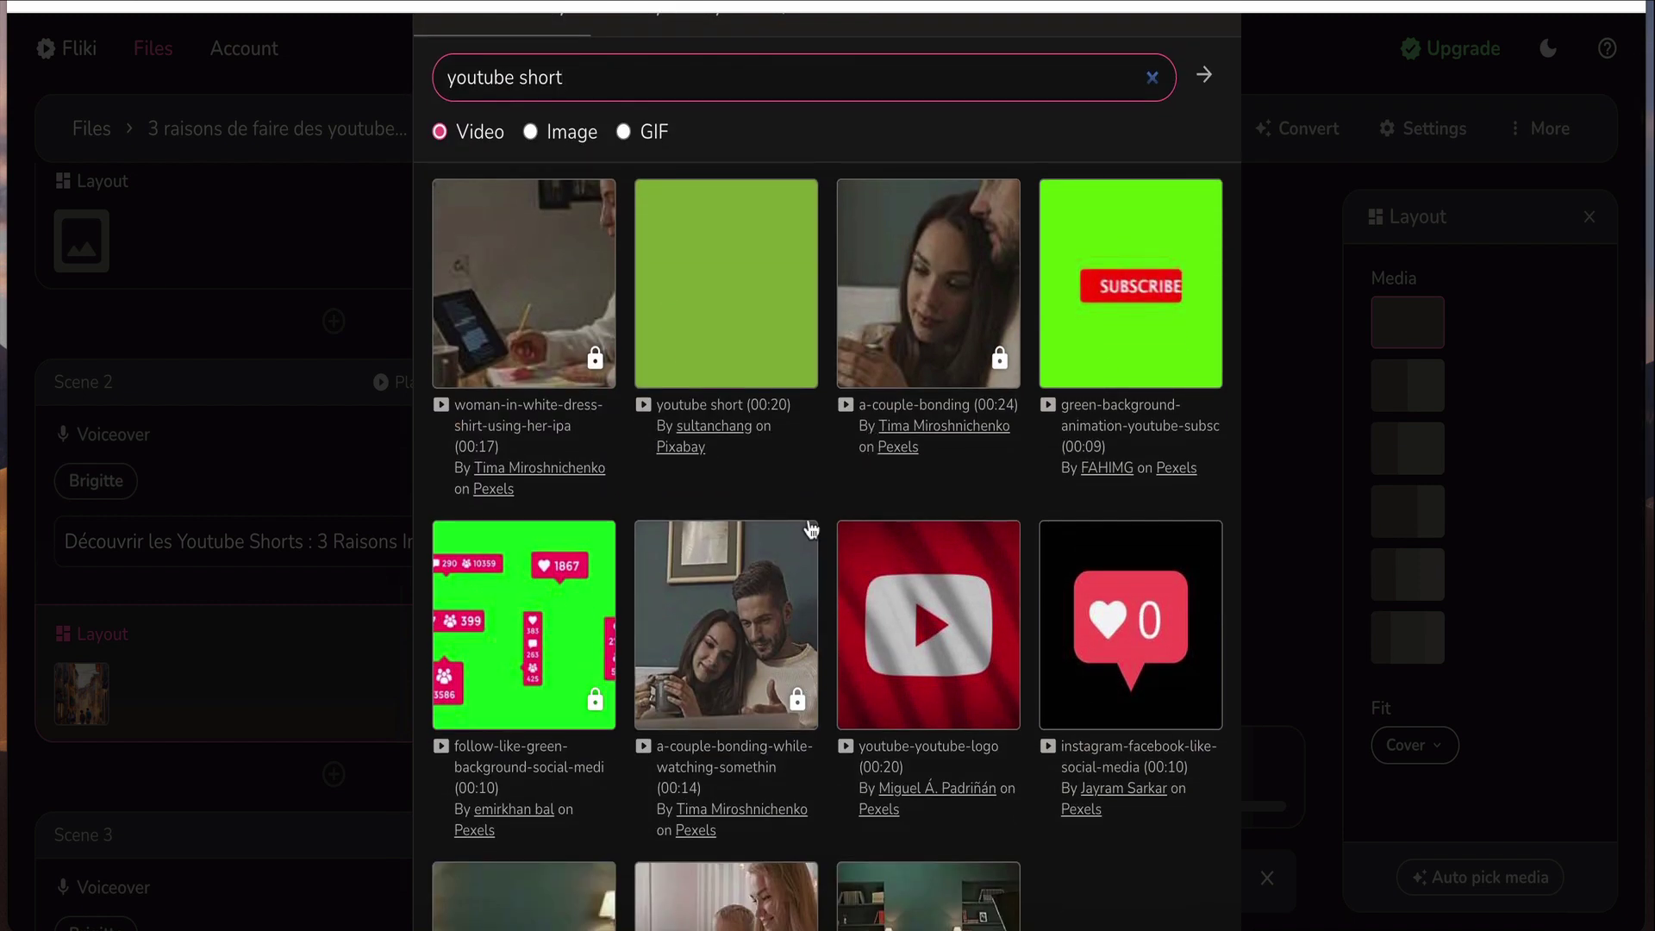
pyautogui.click(970, 642)
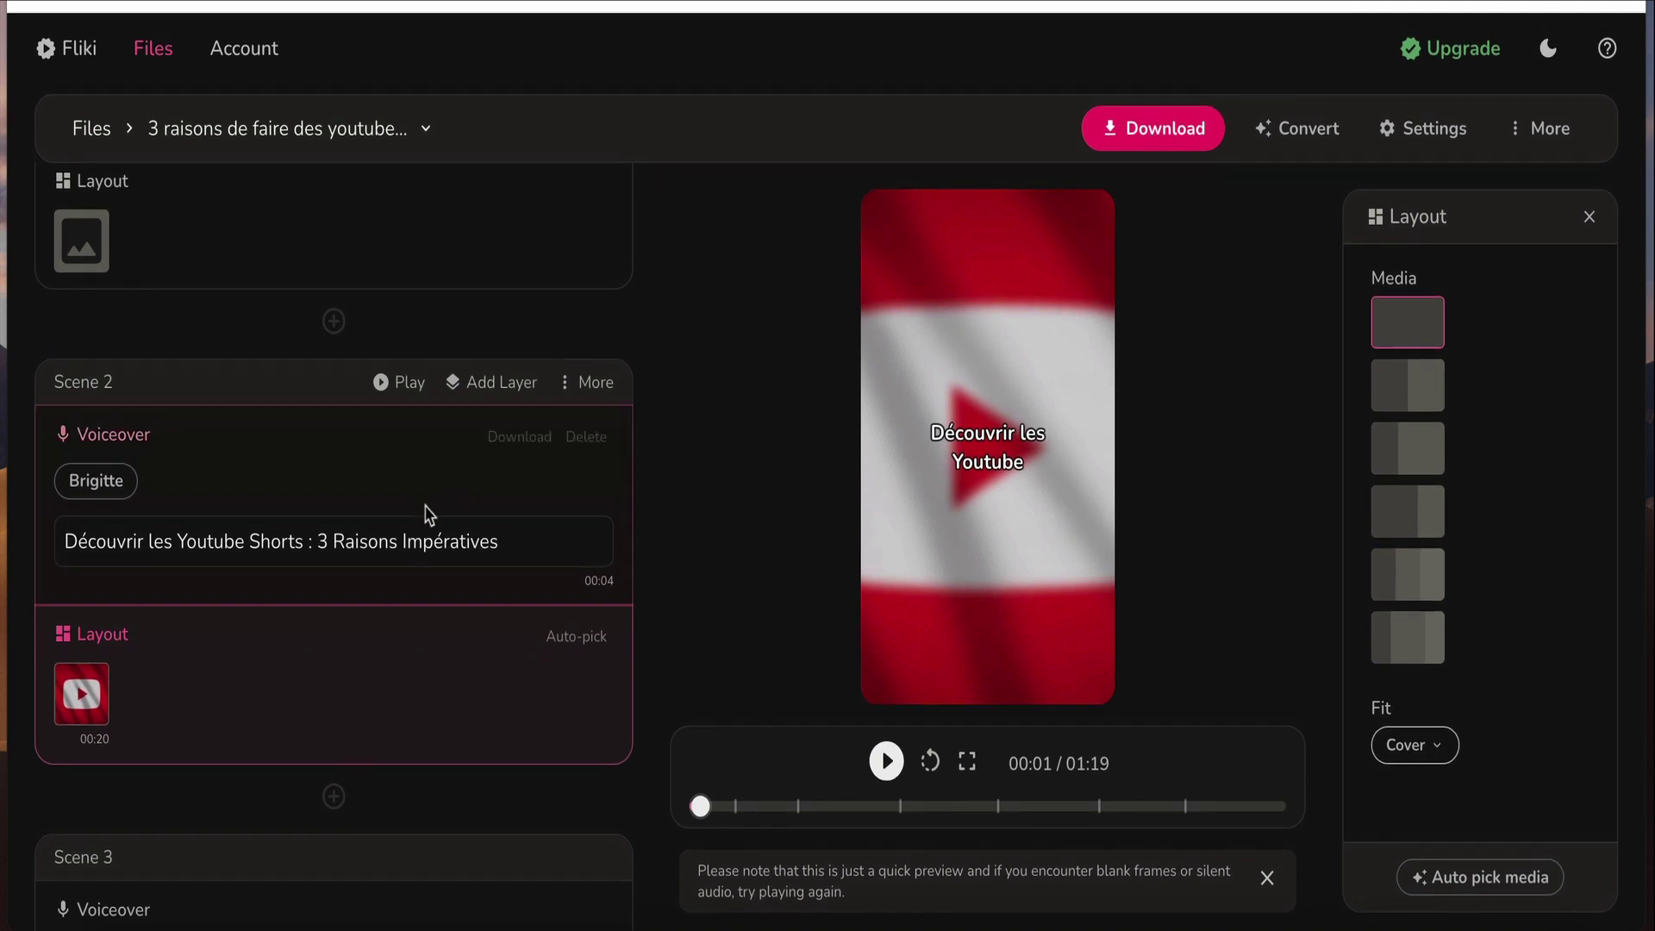
# - Preview Scene 2 with its replaced media, pause the playback, and select Scene 3's voiceover
pyautogui.scroll(-3, 431, 508)
pyautogui.scroll(-3, 422, 515)
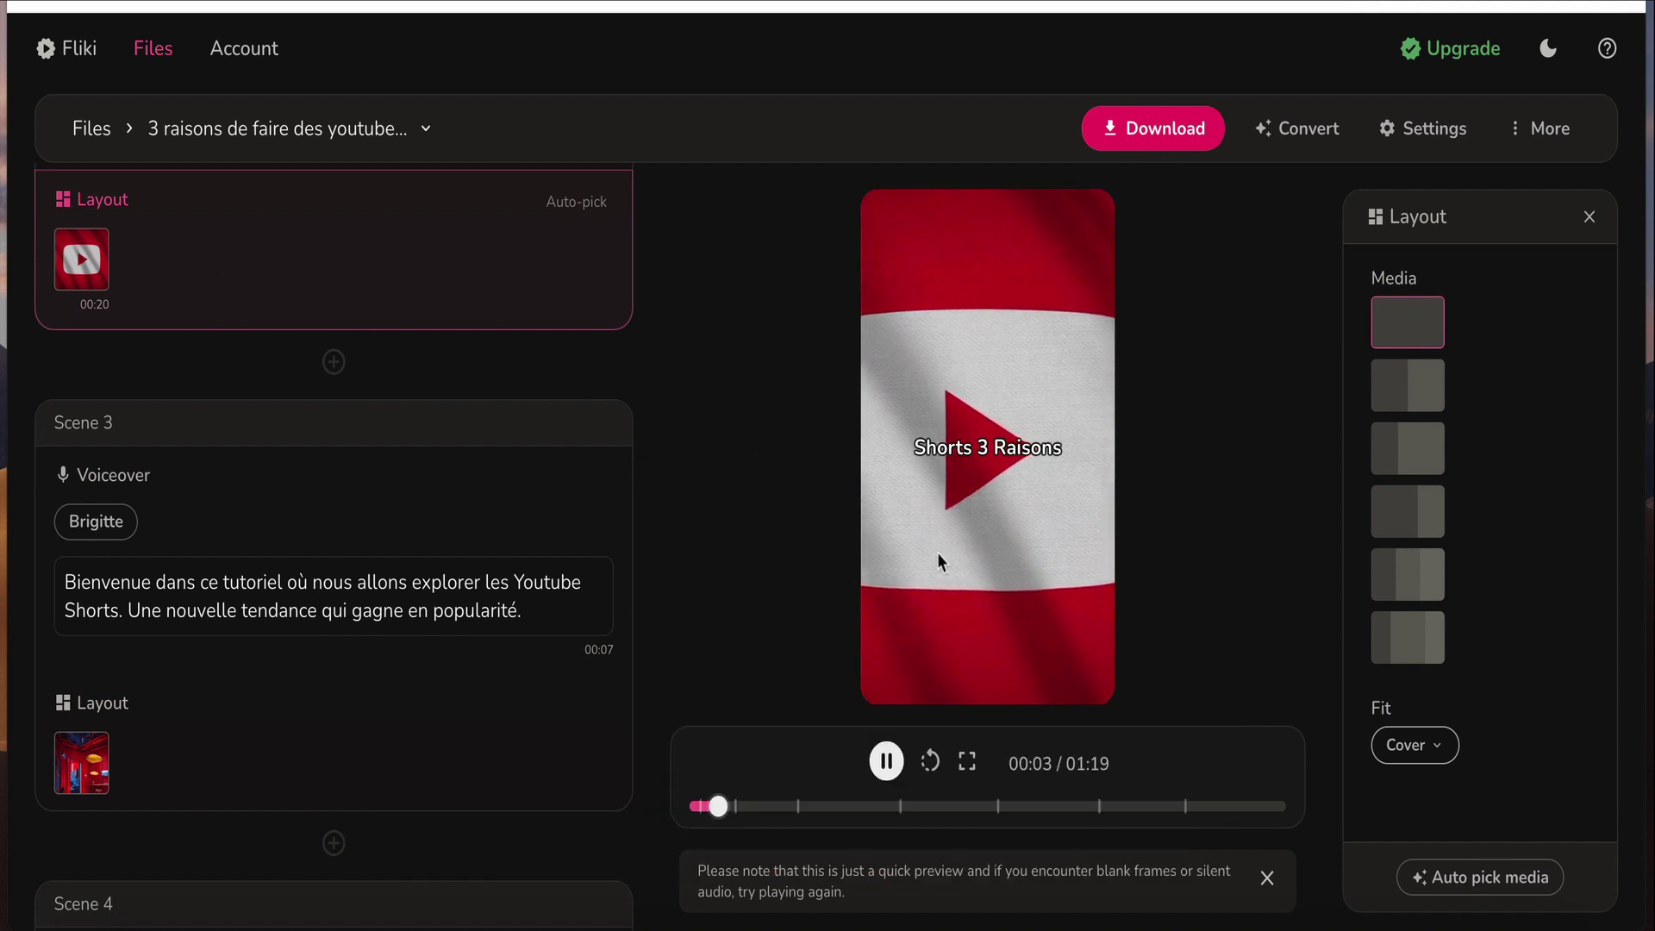
pyautogui.click(888, 762)
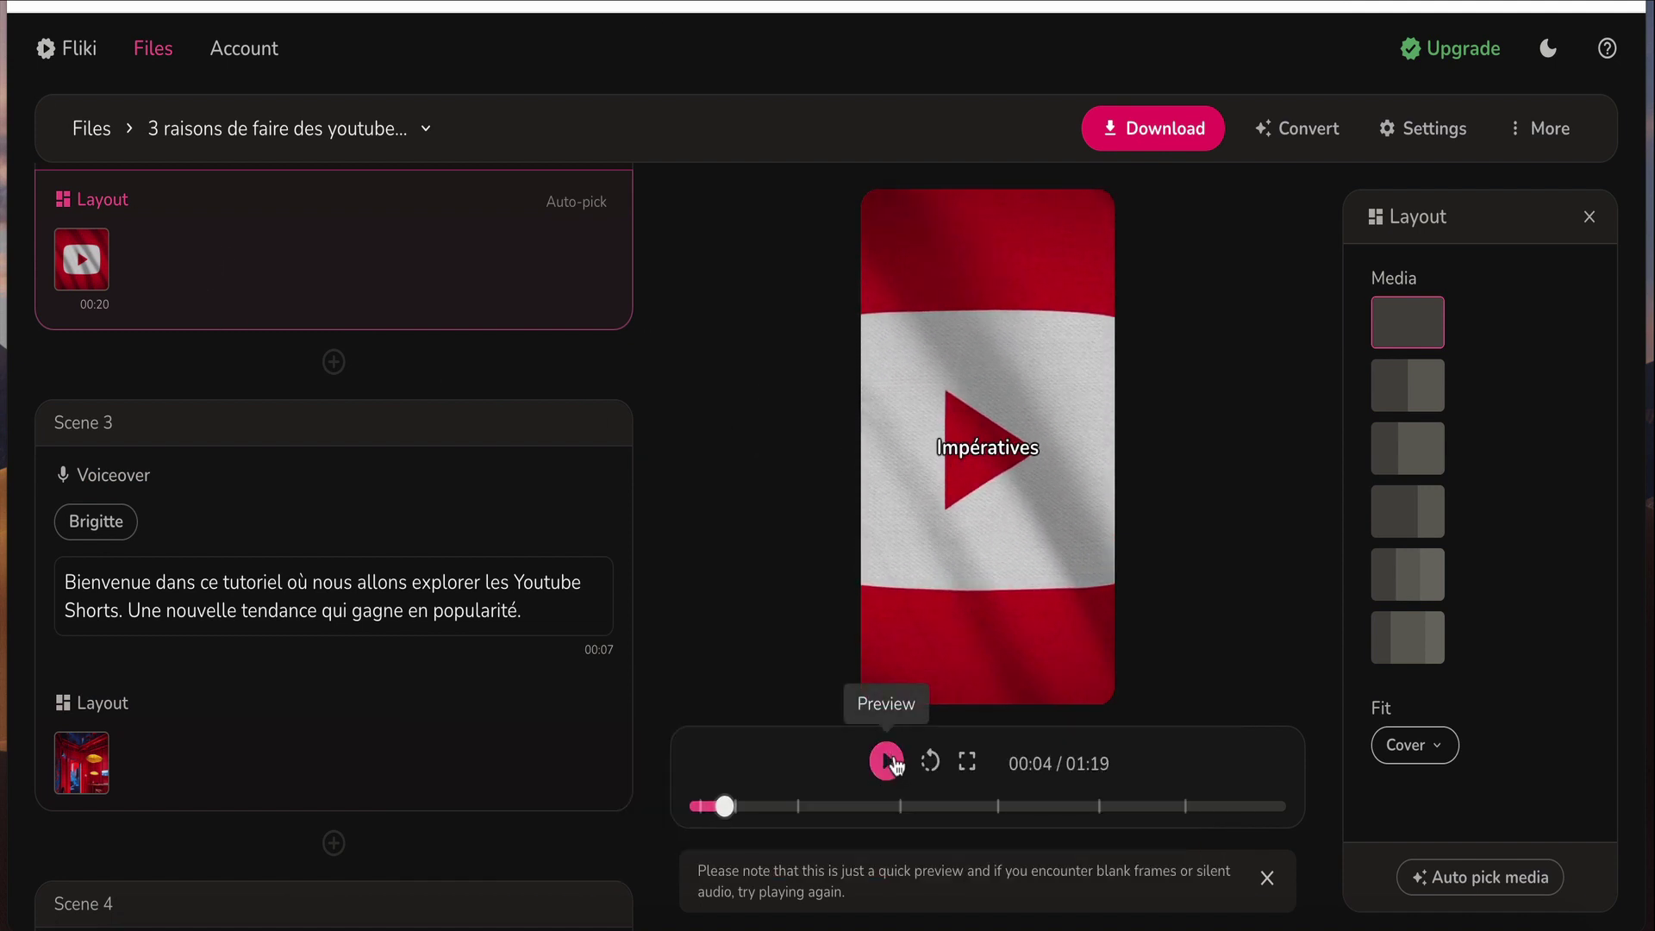
pyautogui.click(284, 576)
# - Start a new export of the video for download and close the export progress dialog
pyautogui.scroll(6, 288, 575)
pyautogui.scroll(5, 288, 575)
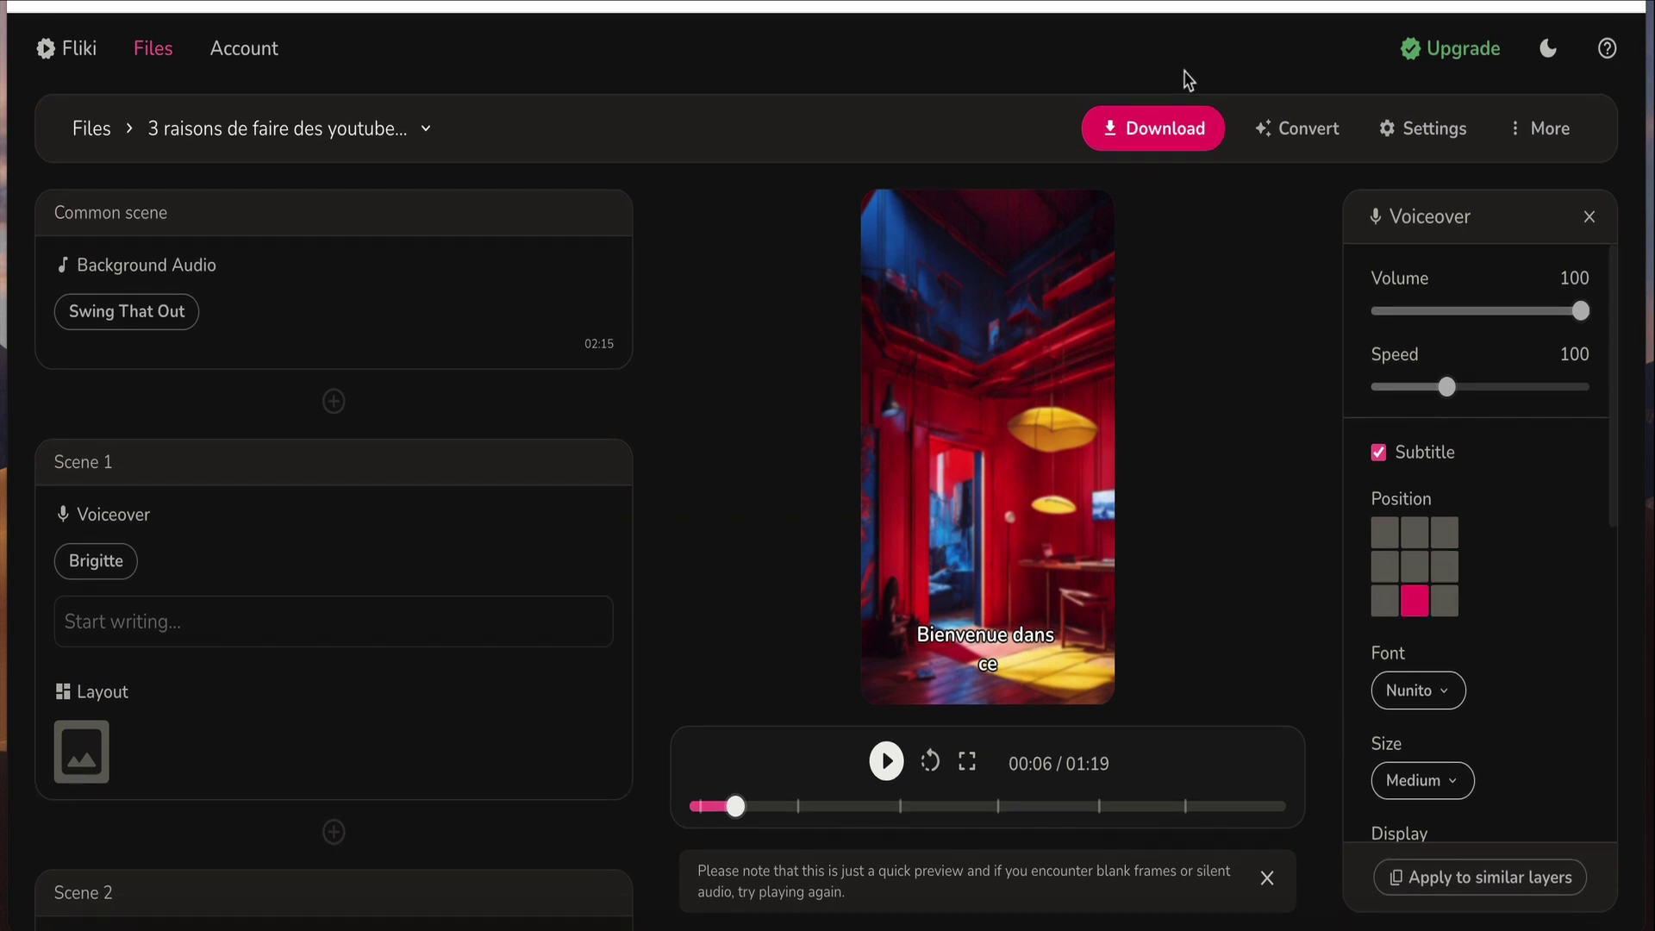
pyautogui.click(1155, 130)
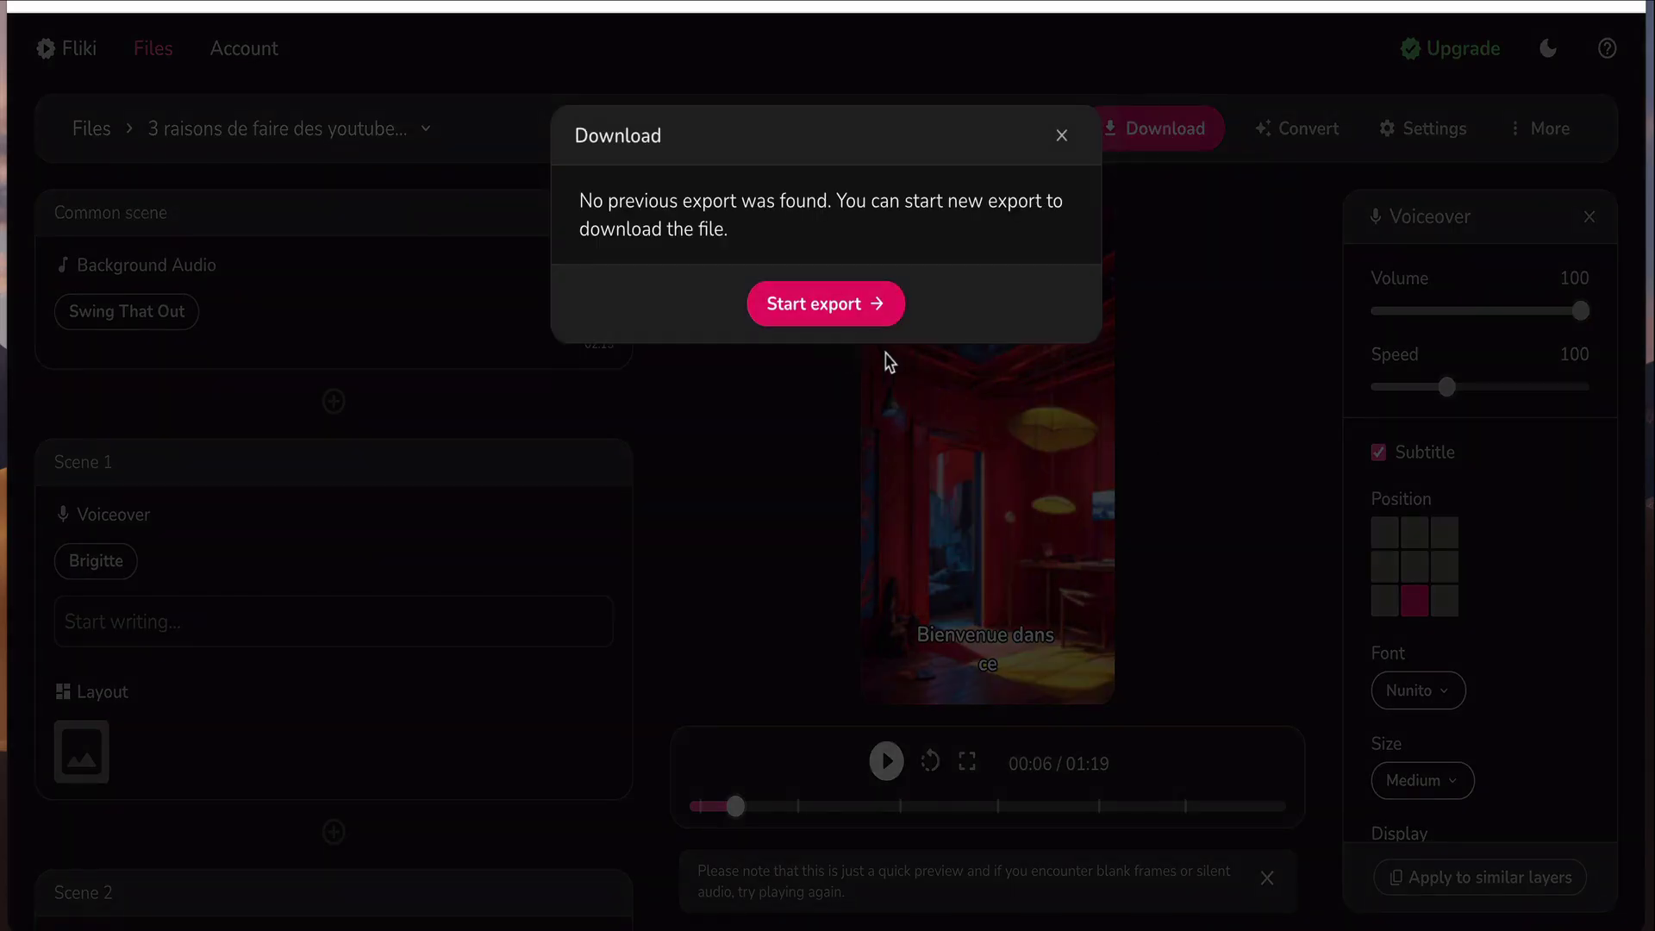
pyautogui.click(850, 306)
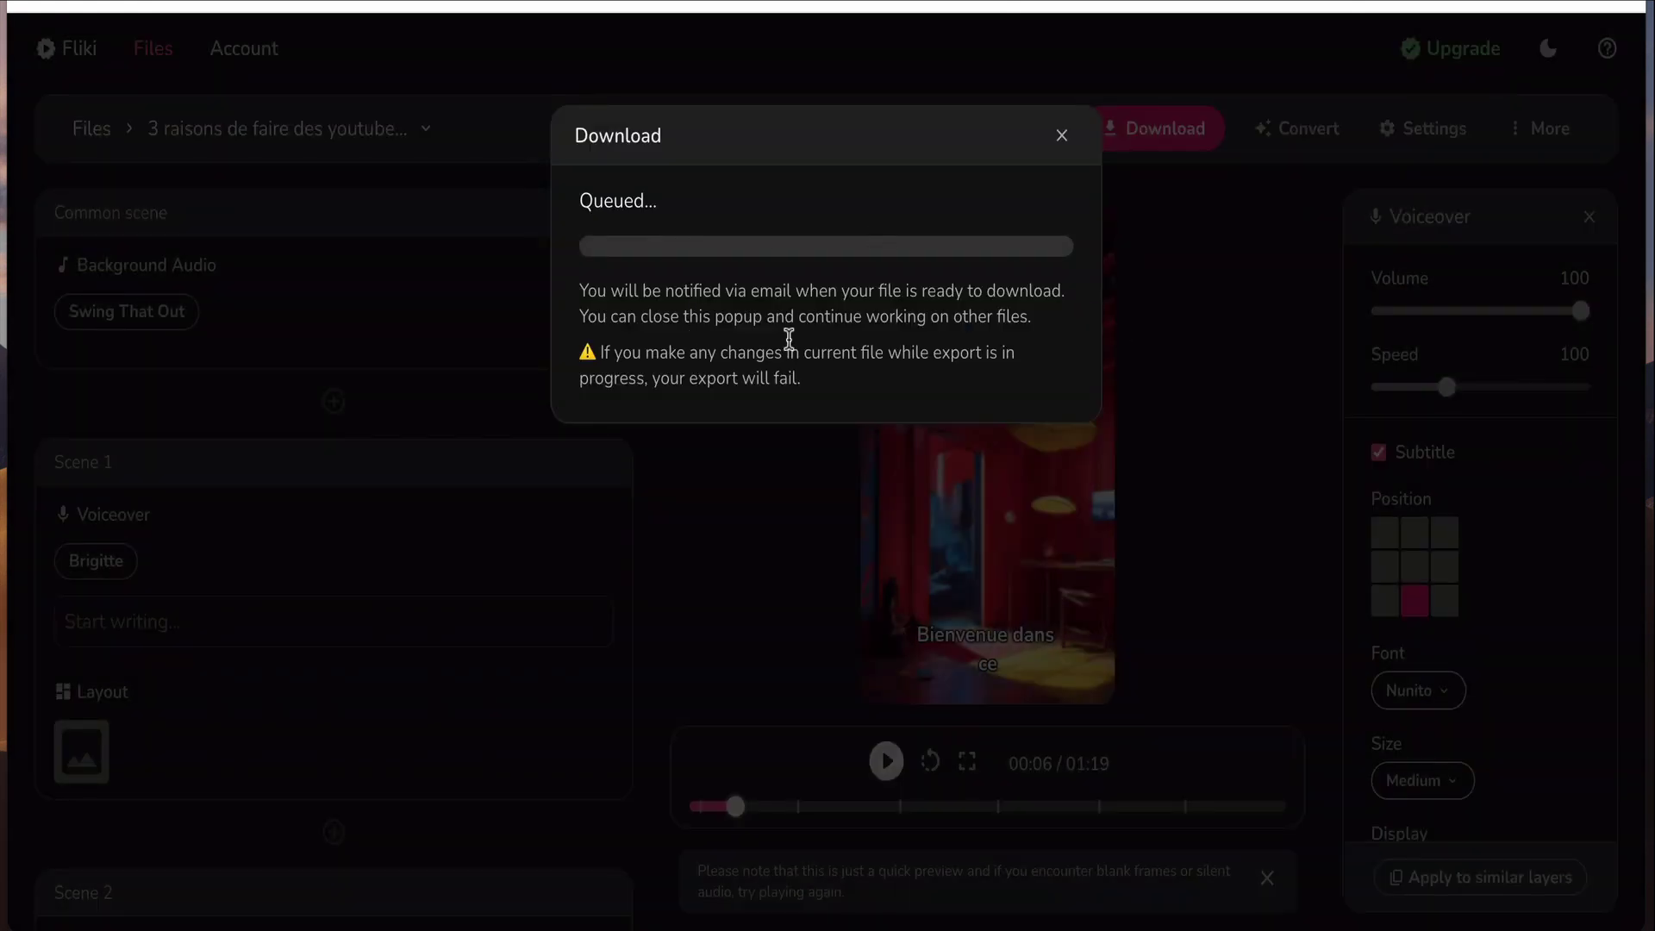
pyautogui.click(1062, 141)
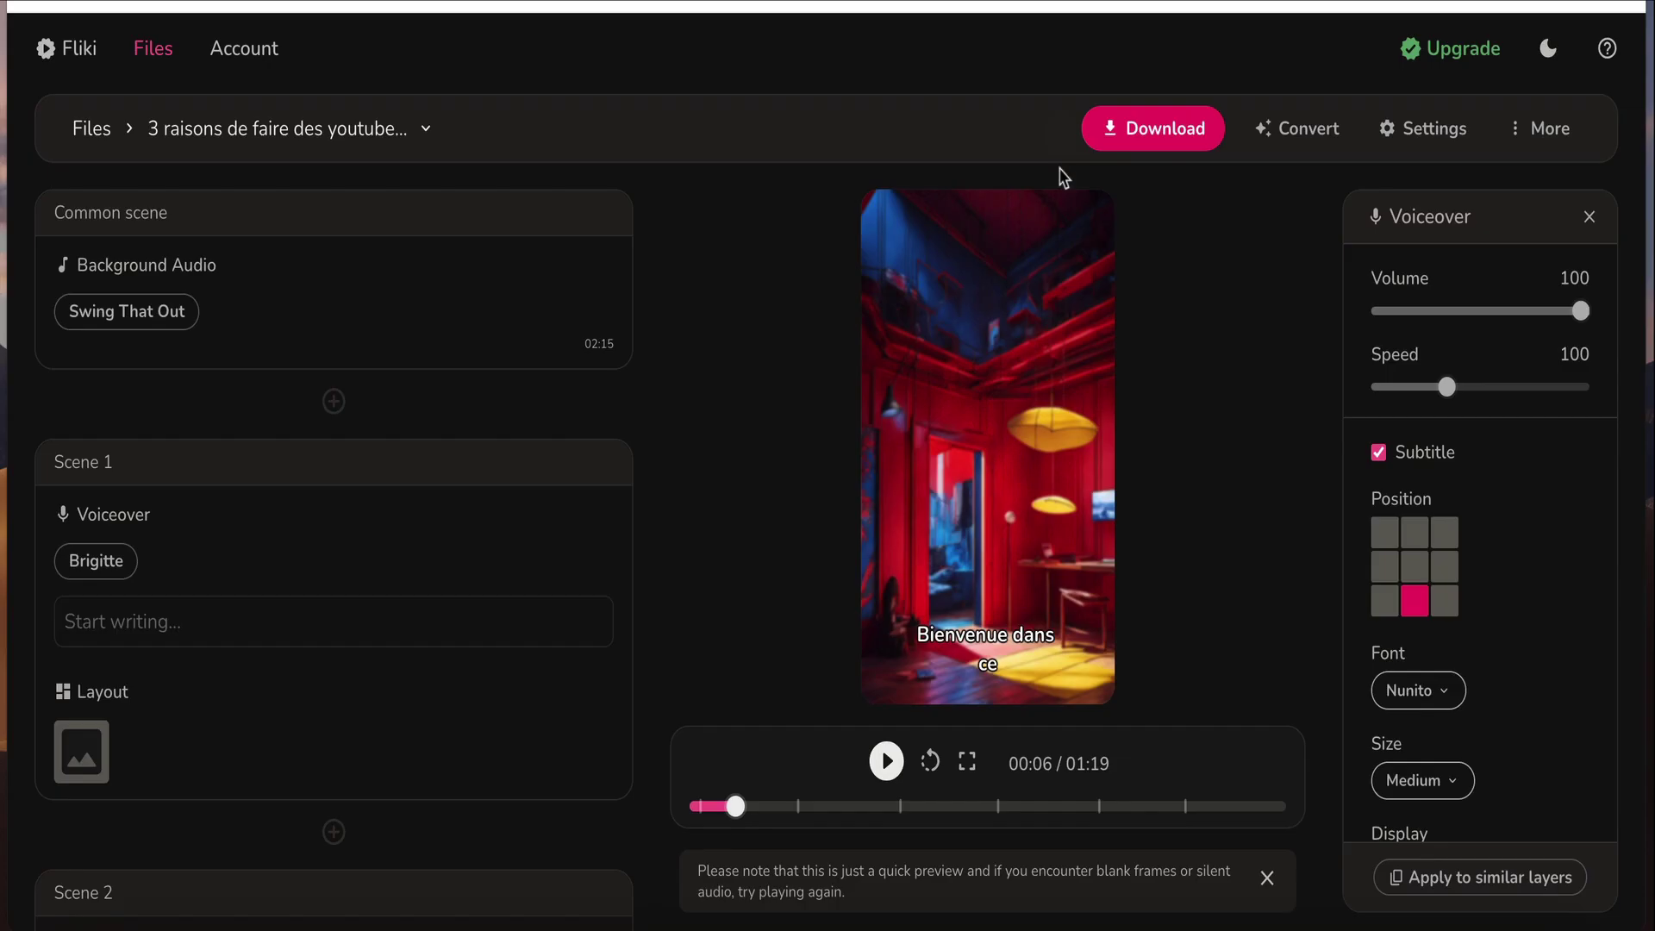
# - Compare the Free, Standard and Premium plans on the pricing page, including the Standard plan's monthly price
pyautogui.scroll(-1, 1067, 602)
pyautogui.scroll(1, 1067, 602)
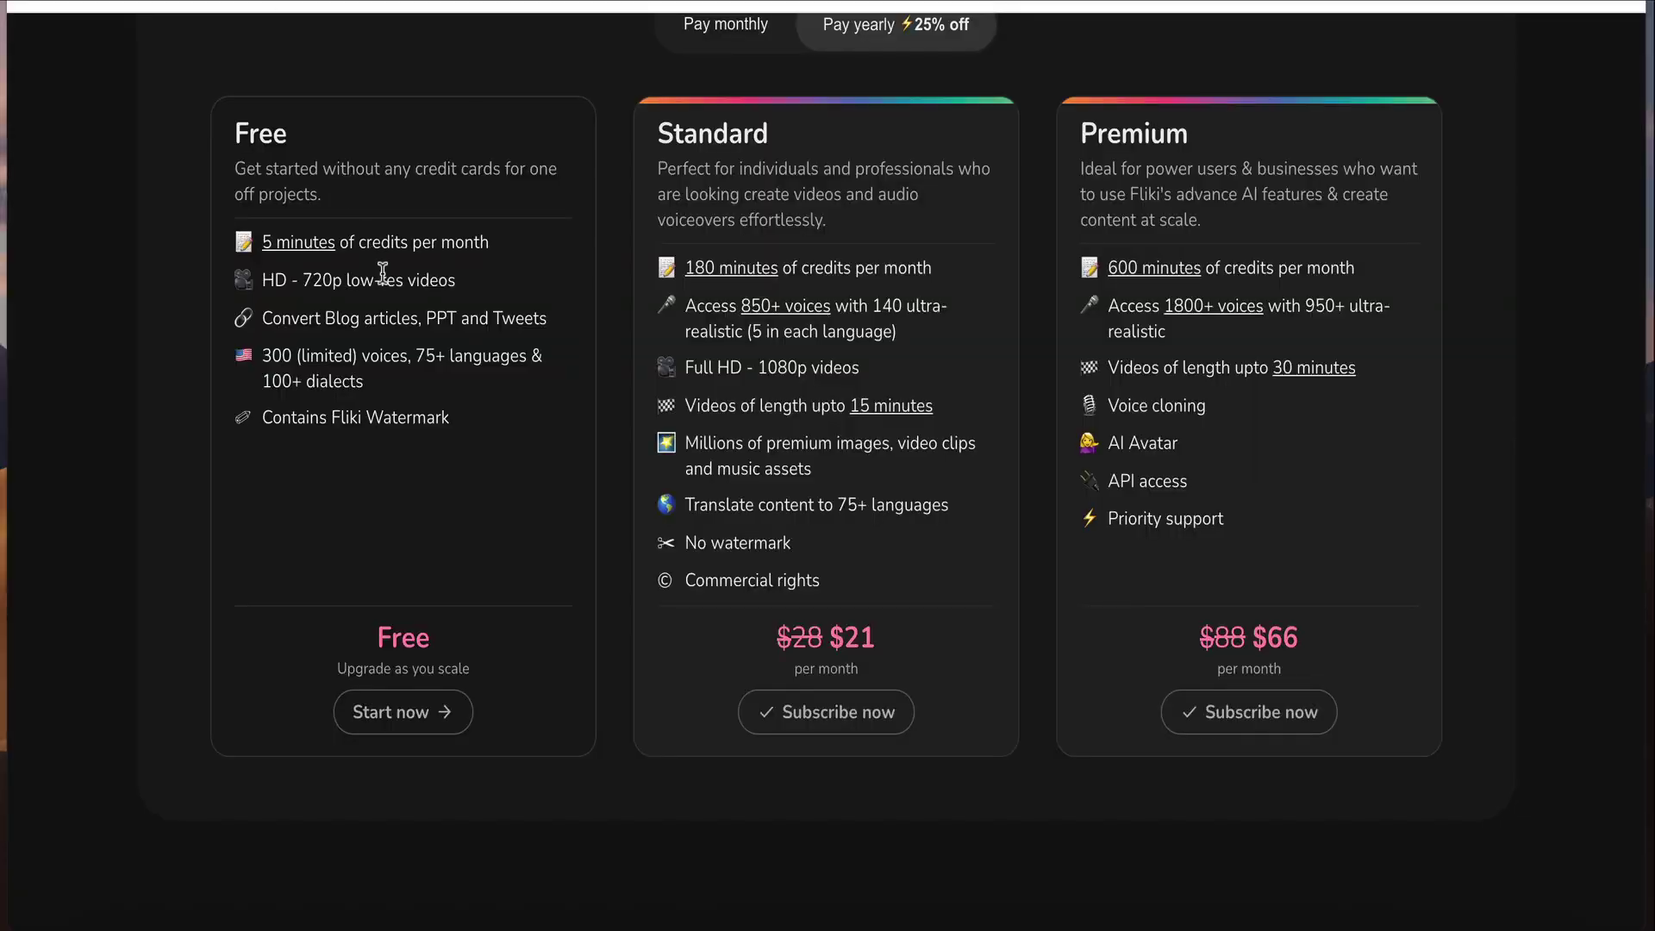
pyautogui.tripleClick(838, 634)
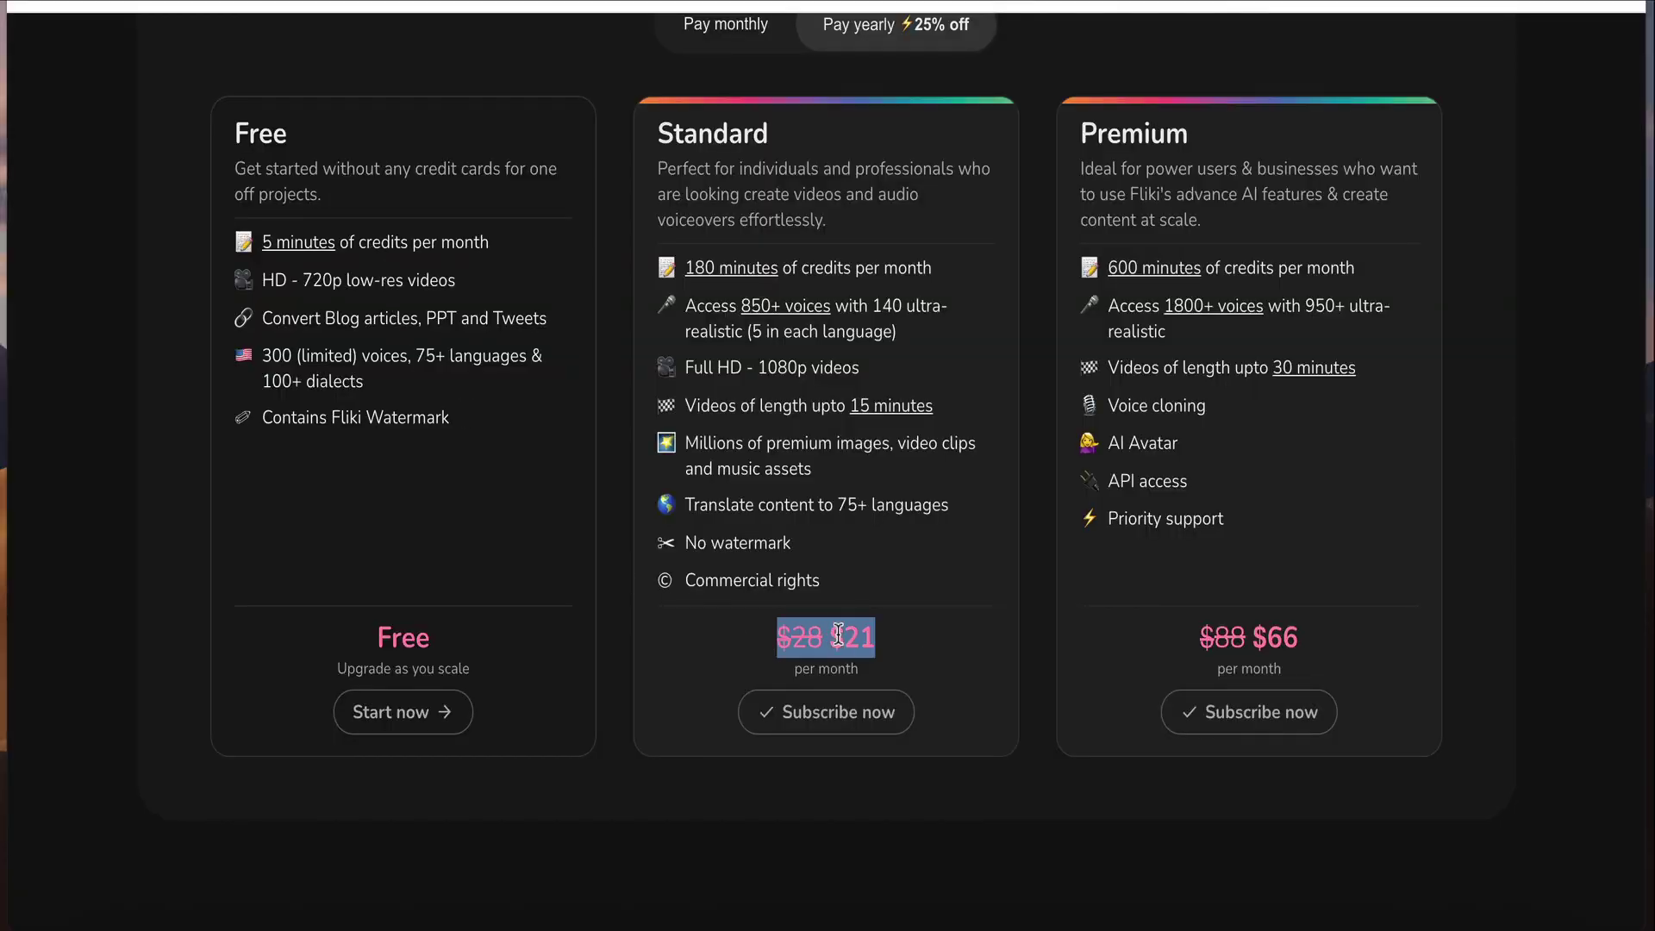
pyautogui.click(970, 395)
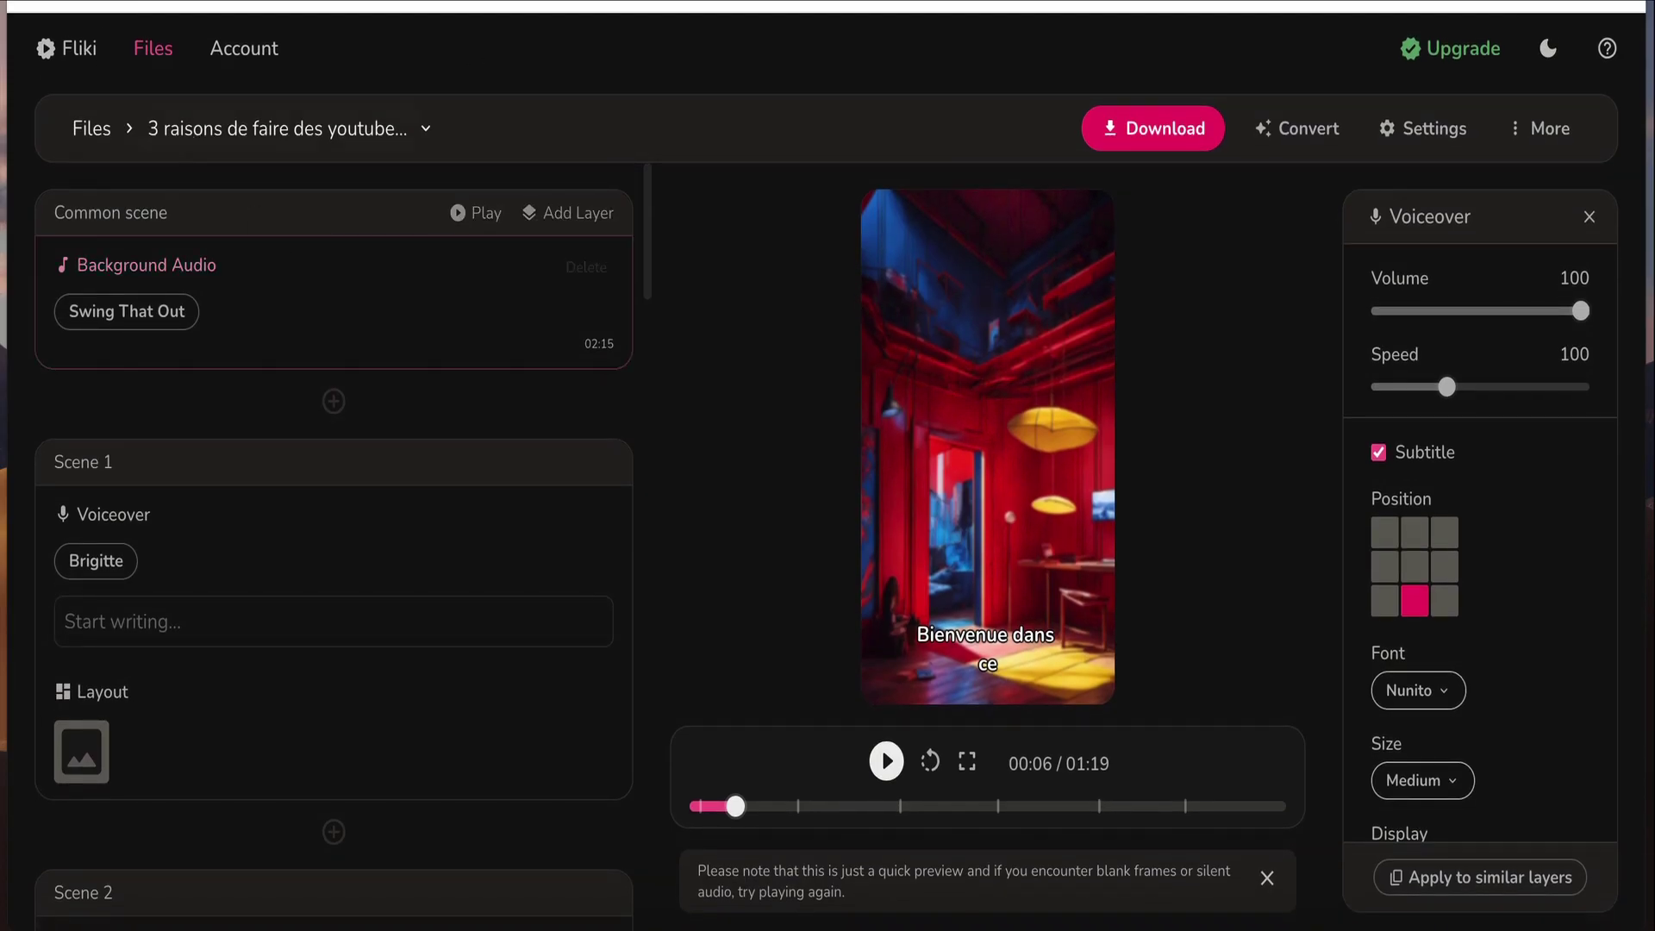
# - Leave the video editor and review the headline of the free YouTube training page
pyautogui.click(76, 52)
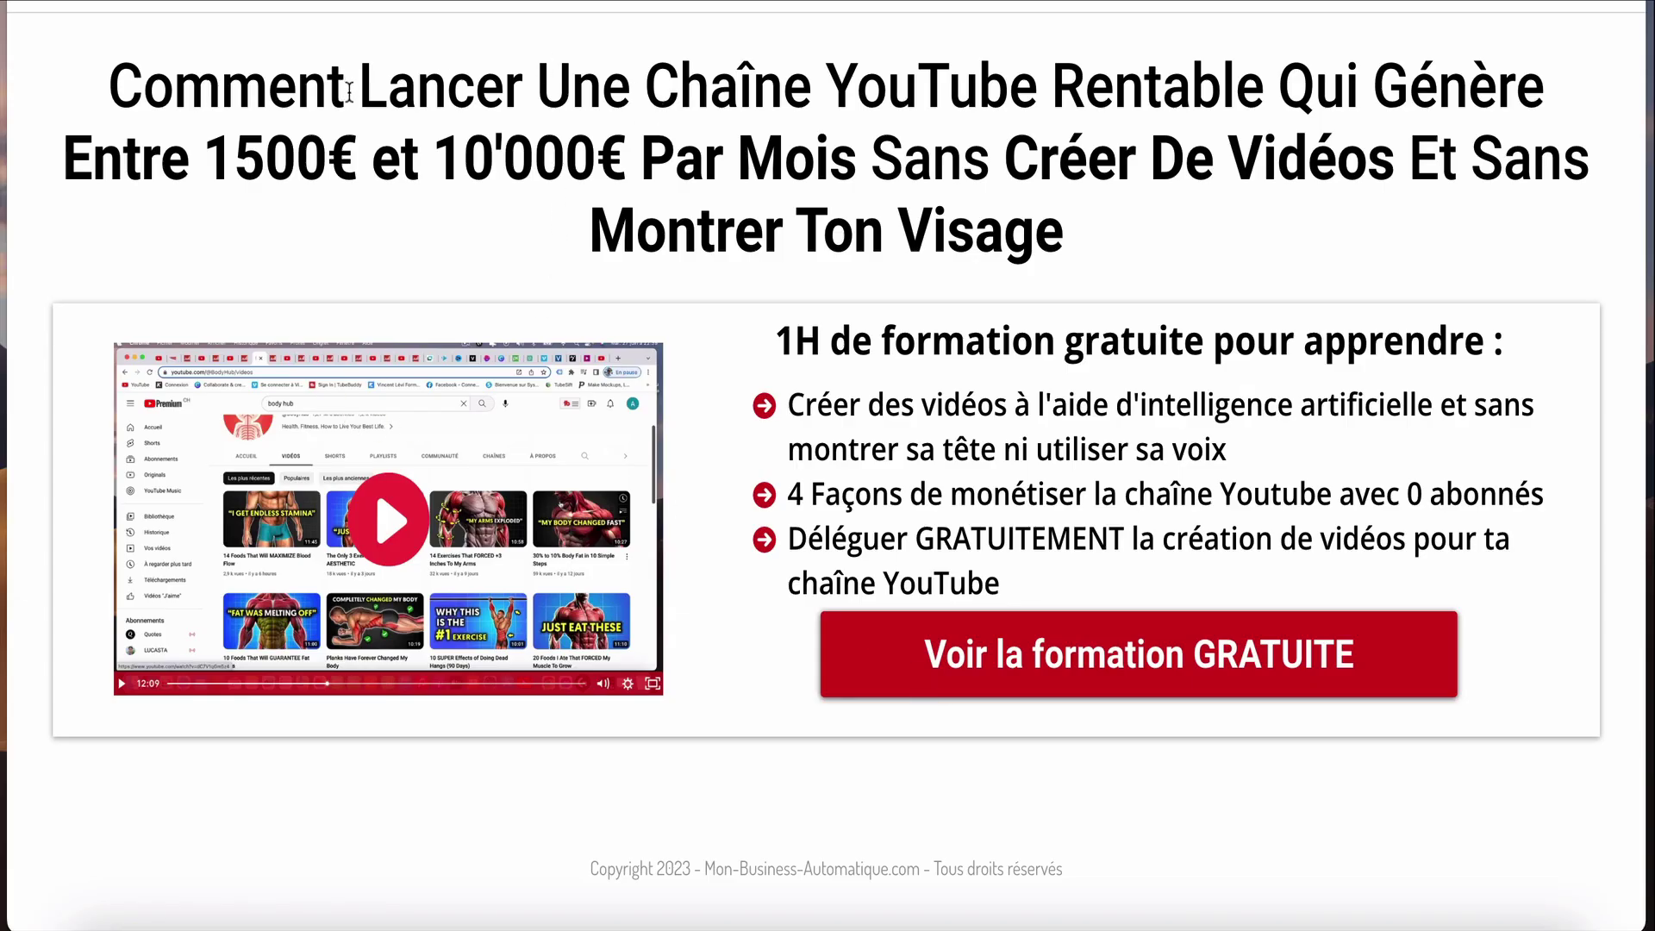
pyautogui.tripleClick(384, 147)
pyautogui.click(853, 138)
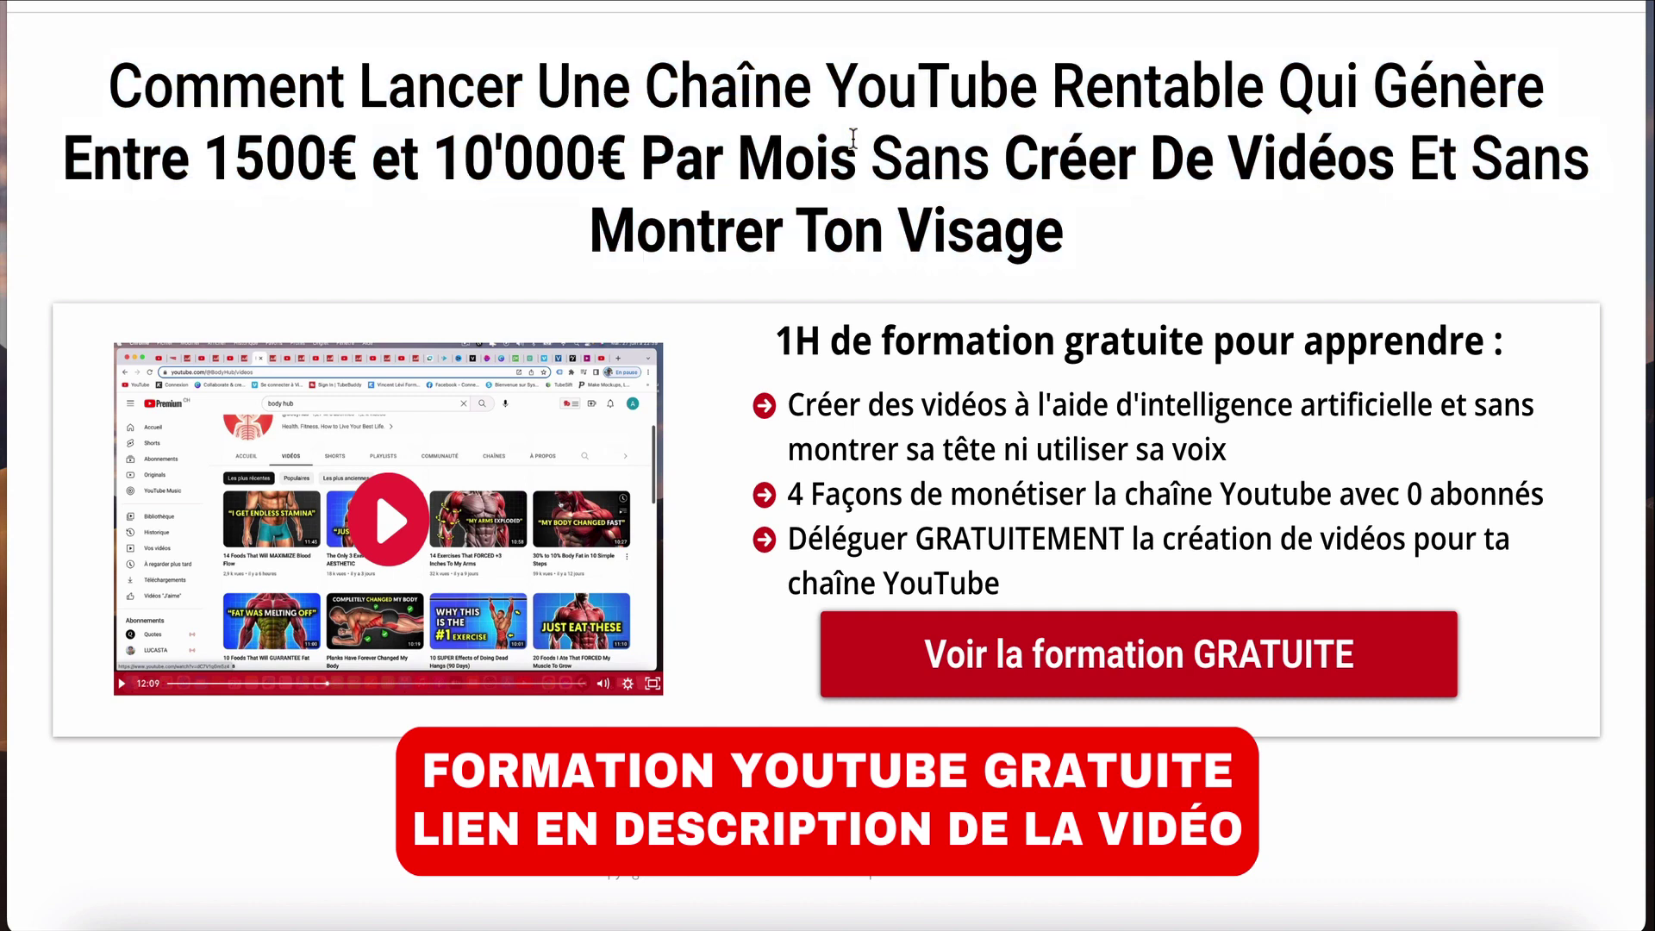